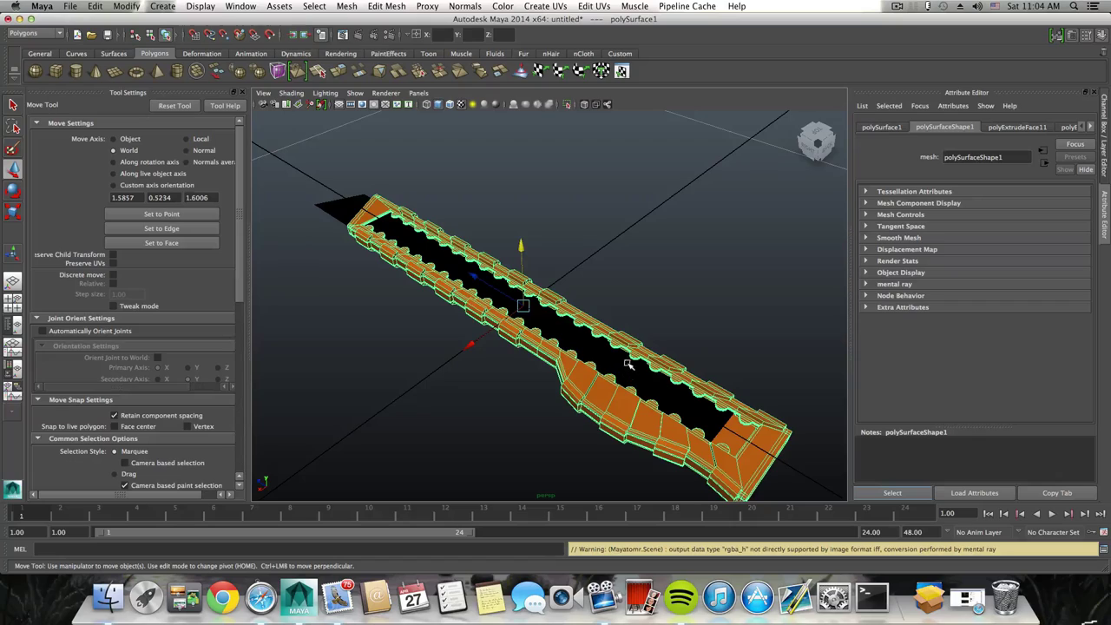
Examine the finished box cutter model from several angles, then clear its selection.
alt+drag(627, 374, 572, 396)
alt+middle_drag(572, 396, 568, 359)
alt+right_drag(568, 360, 655, 386)
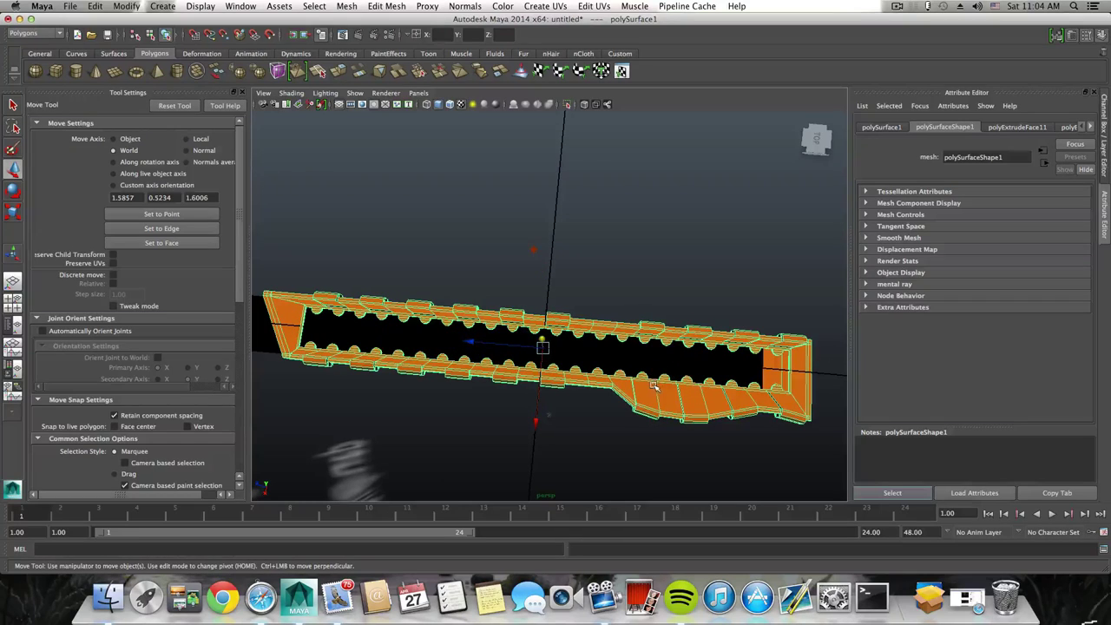
alt+drag(651, 390, 607, 399)
alt+right_drag(607, 399, 550, 364)
alt+drag(551, 364, 552, 352)
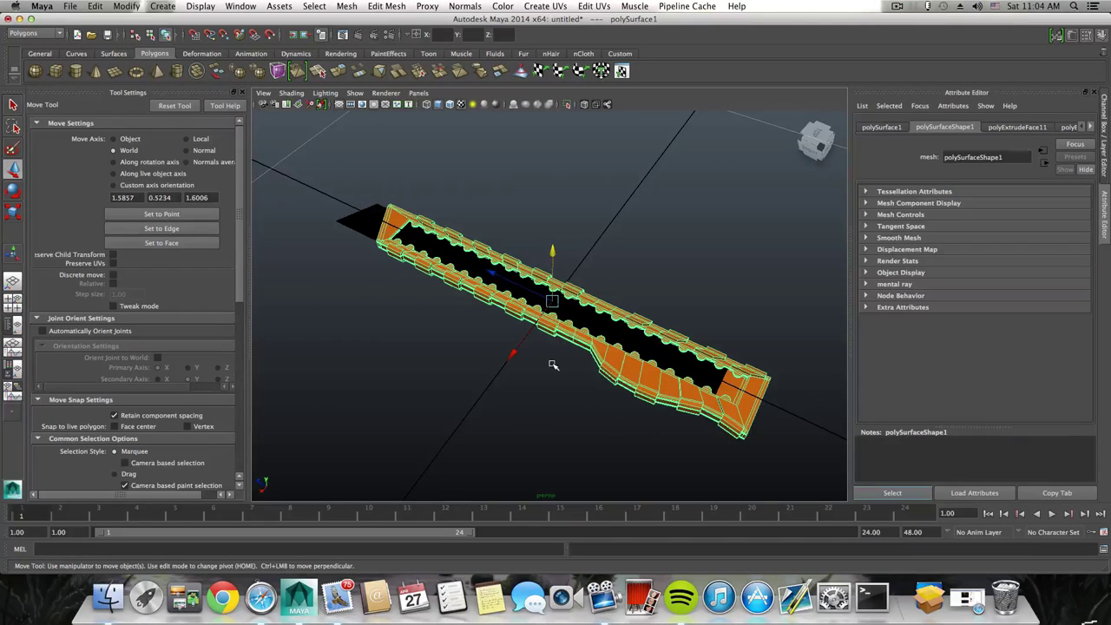
alt+drag(553, 364, 516, 373)
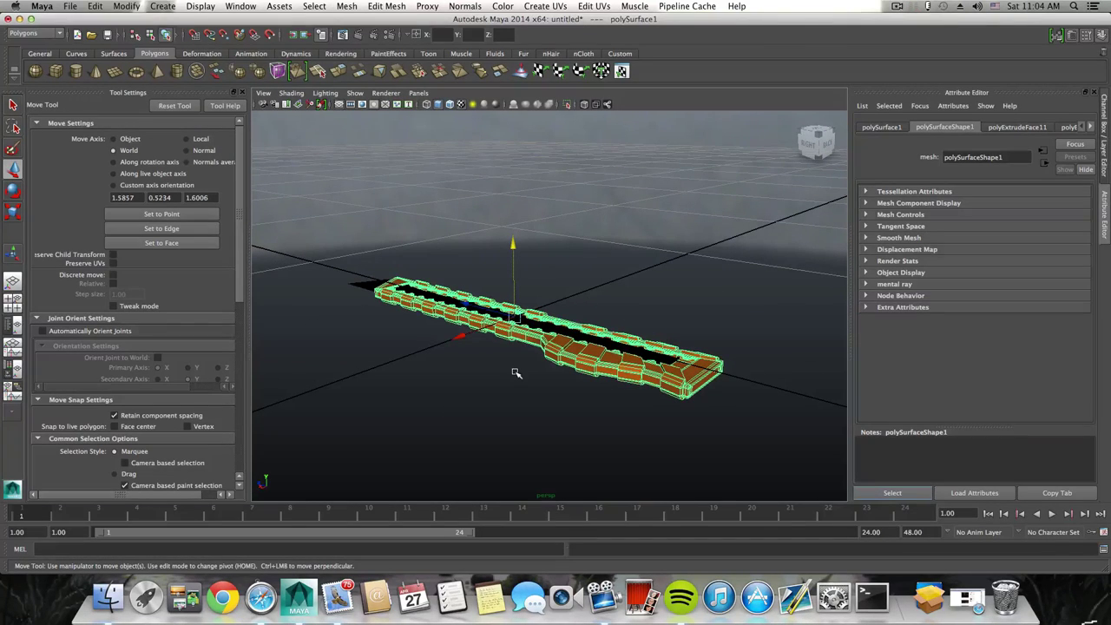
mouse_move(516, 373)
alt+mouse_down()
mouse_move(516, 347)
mouse_move(514, 367)
alt+mouse_up()
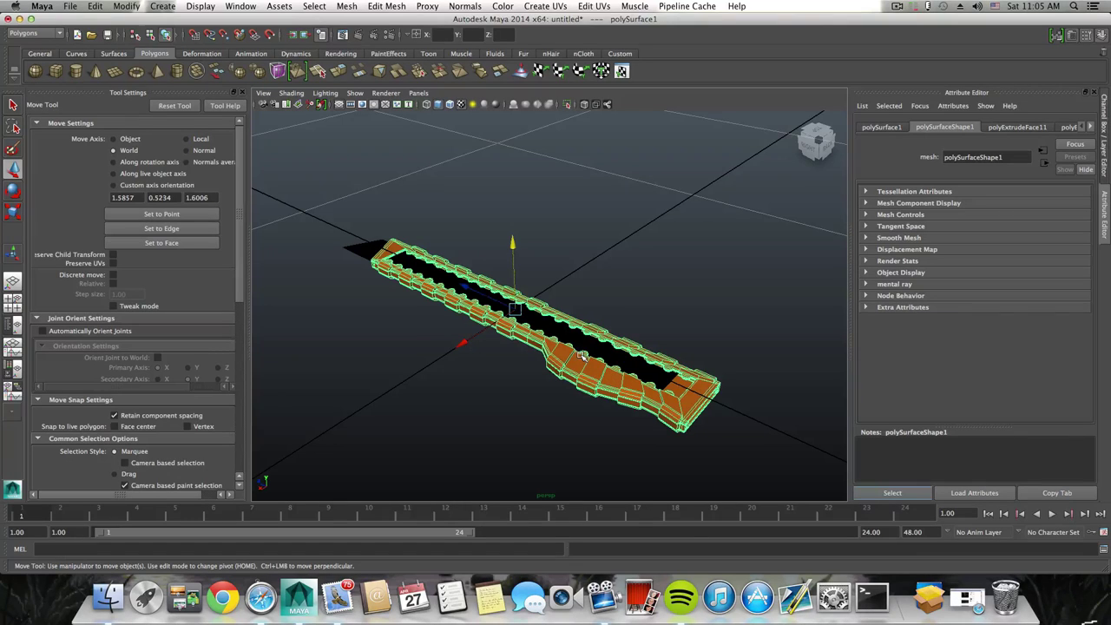
click(351, 220)
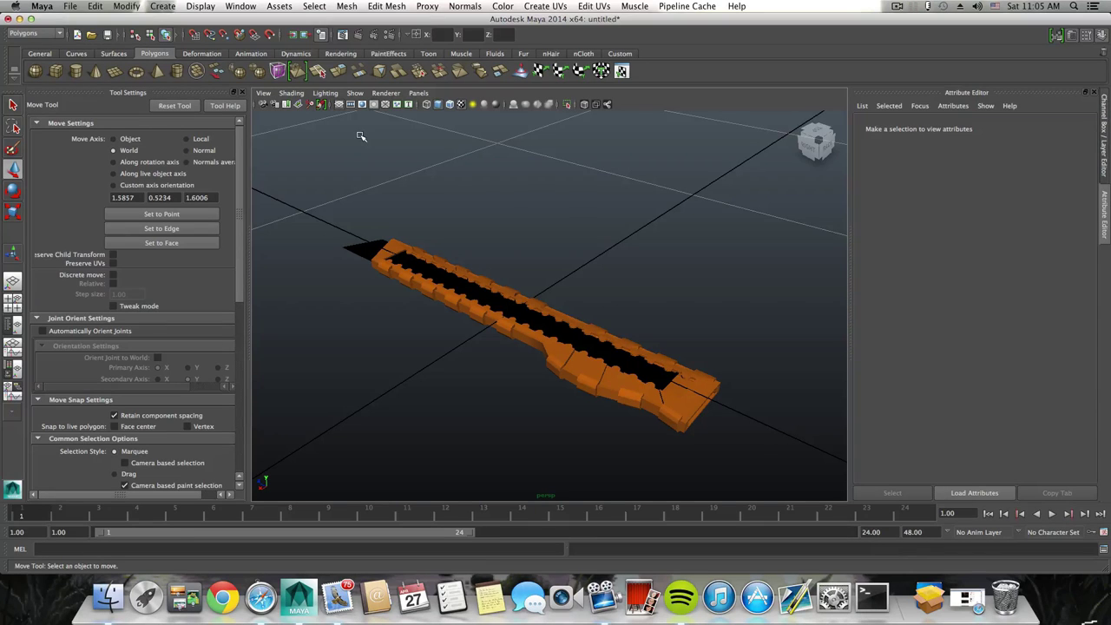
Save the scene as boxcutter in the project's scenes folder, in Maya Binary format.
click(69, 6)
click(103, 64)
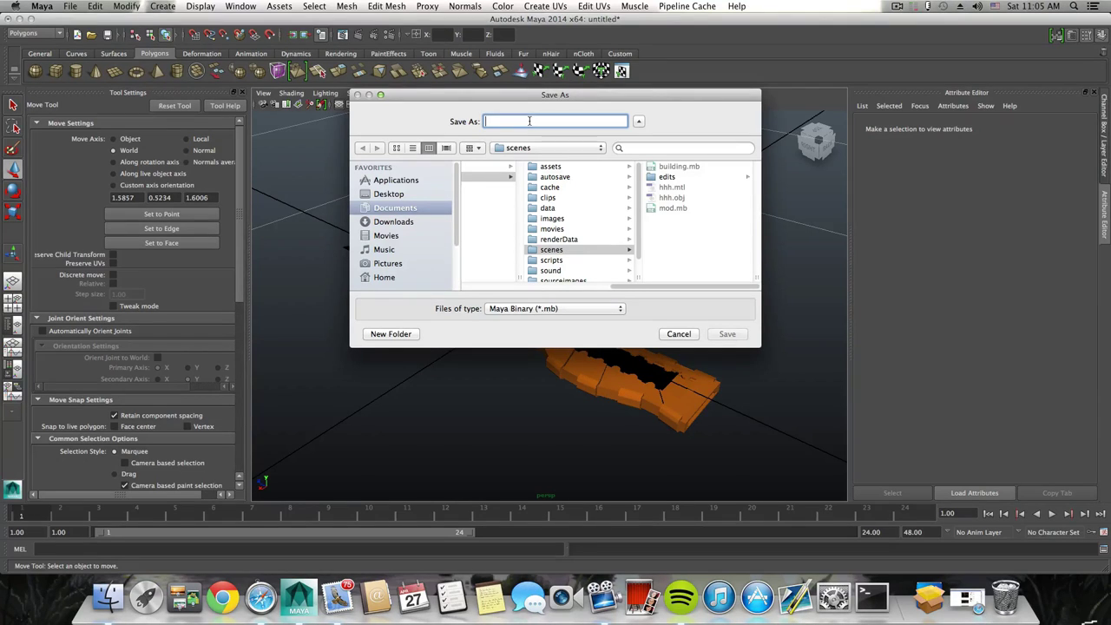
text(we)
key(BackSpace)
key(BackSpace)
text(b)
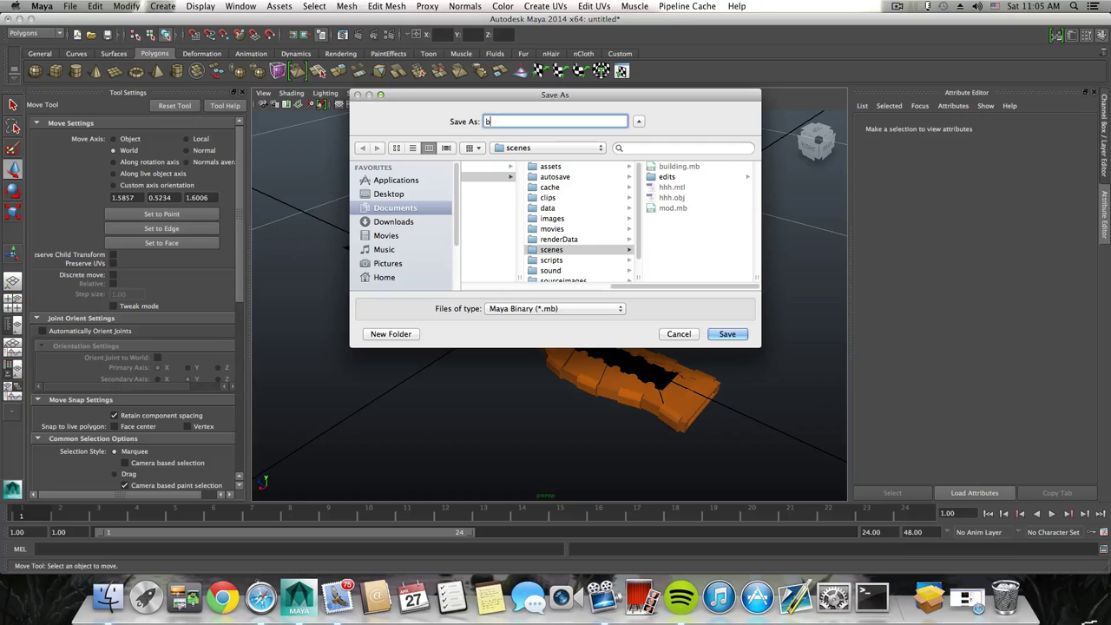
text(oxcutter)
click(729, 334)
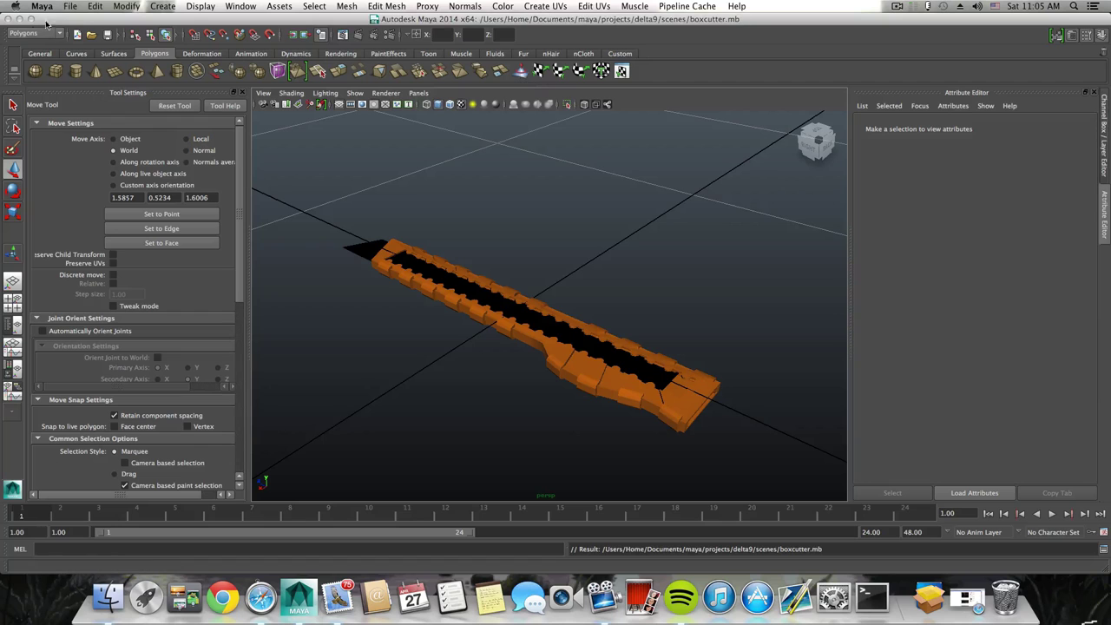
Start a new empty scene and face its grid from the front.
click(70, 6)
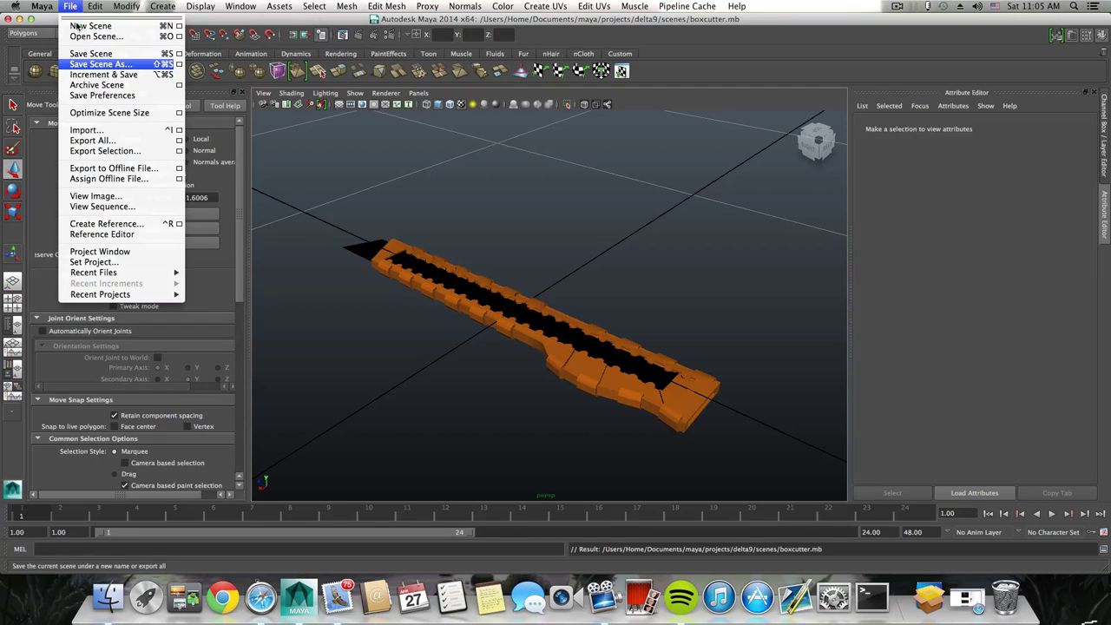
click(87, 27)
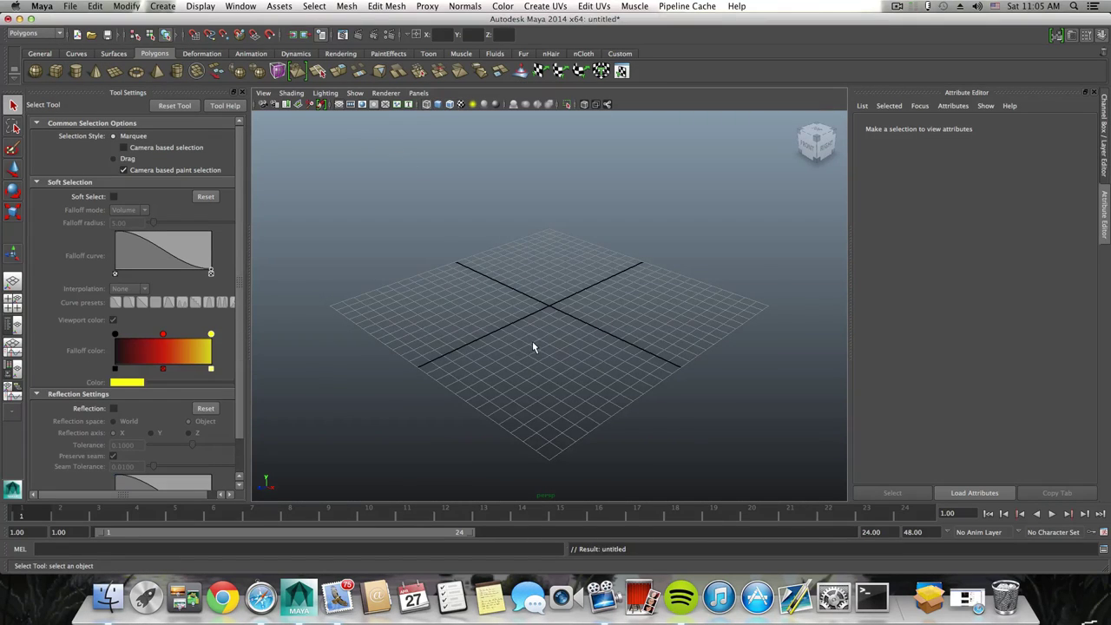
alt+drag(533, 346, 587, 325)
alt+right_drag(526, 295, 533, 322)
alt+middle_drag(532, 322, 530, 323)
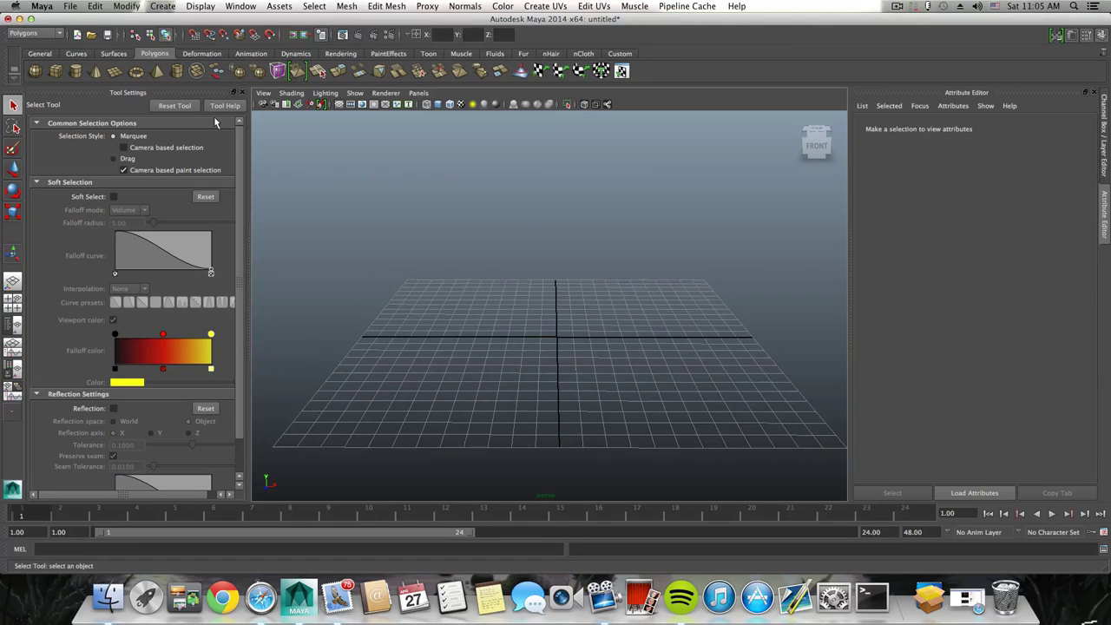
Hide the tool settings and turn on Smooth Wireframe display for the viewport.
click(235, 92)
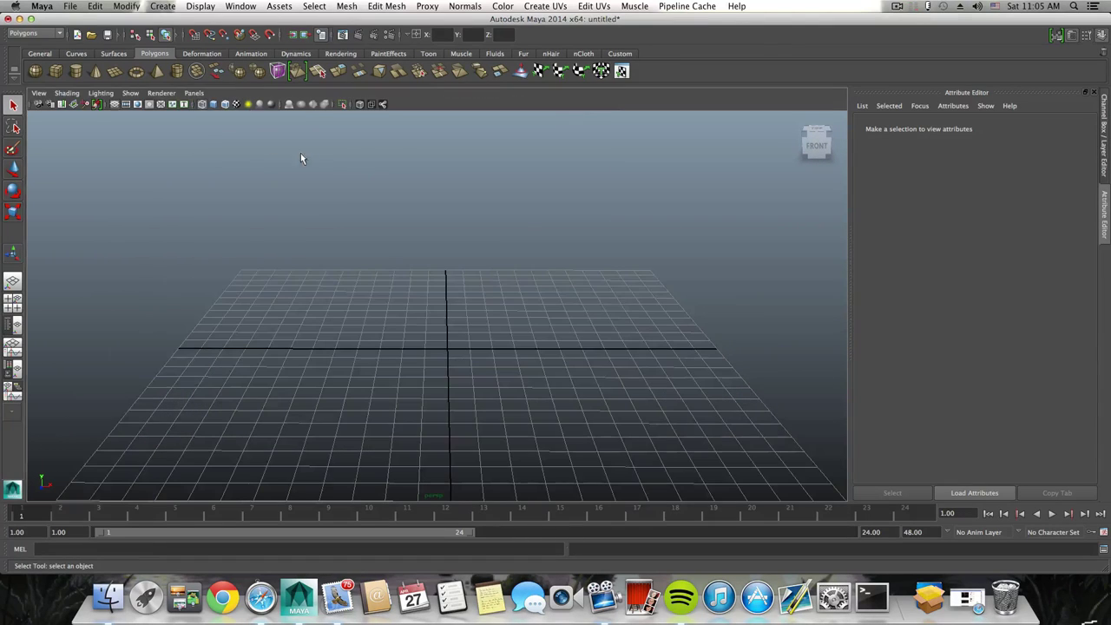
click(67, 93)
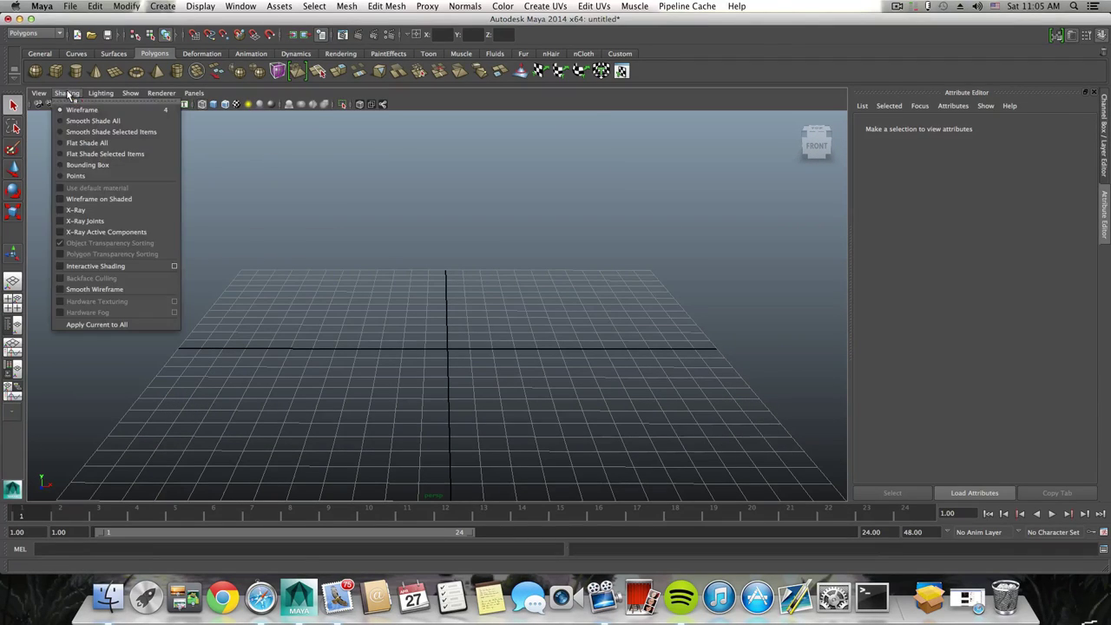
click(100, 290)
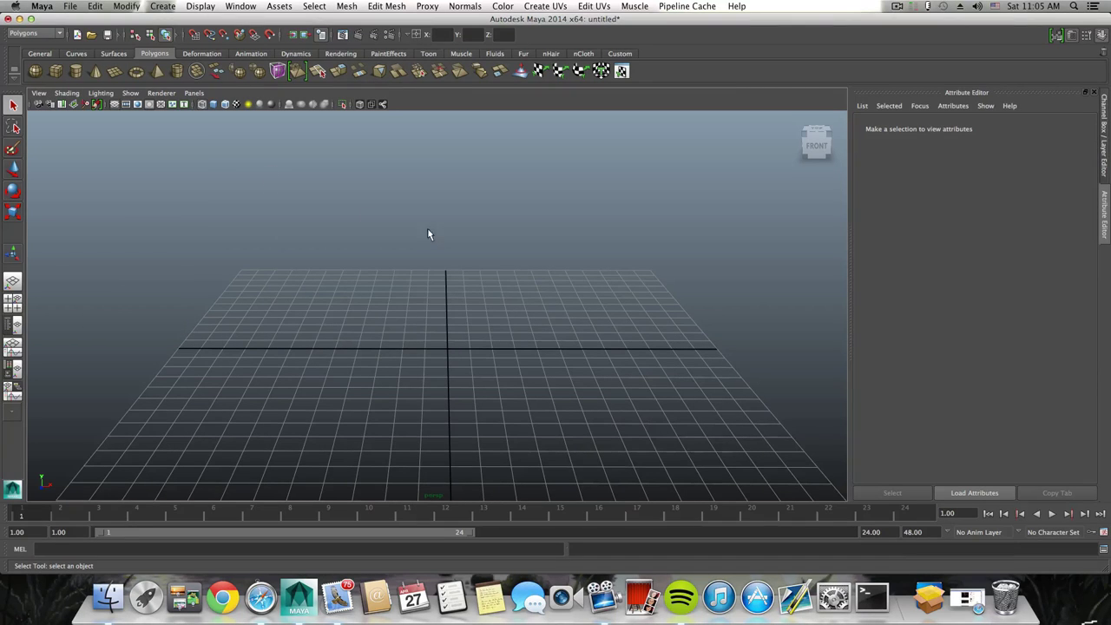
Check that Interactive Creation is off, create a polygon cube at the origin and display it shaded.
click(159, 7)
mouse_move(225, 37)
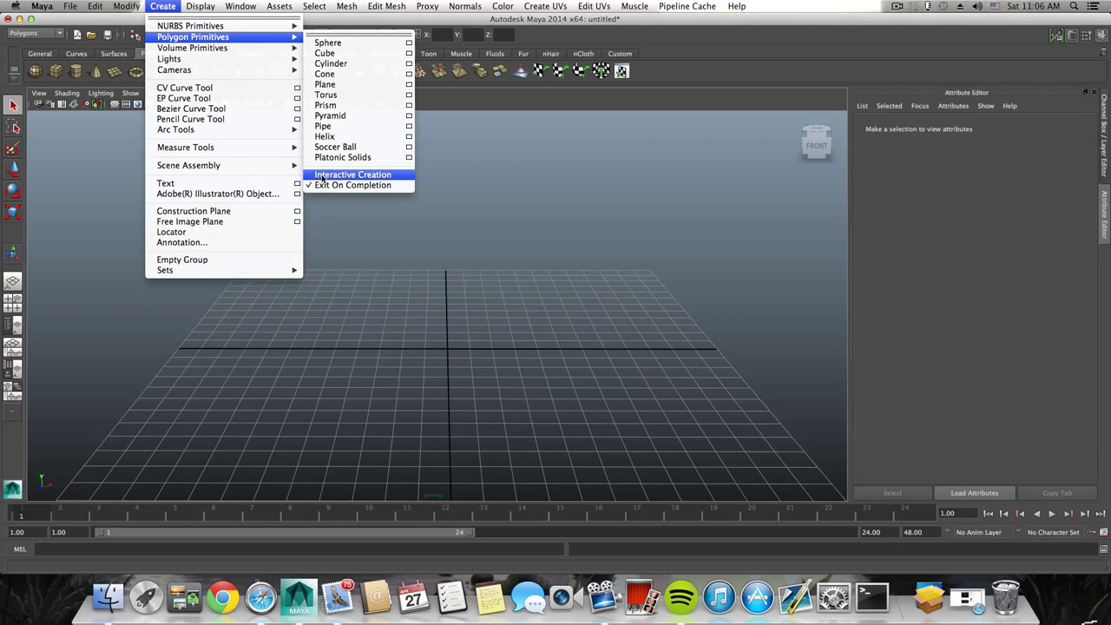
click(412, 264)
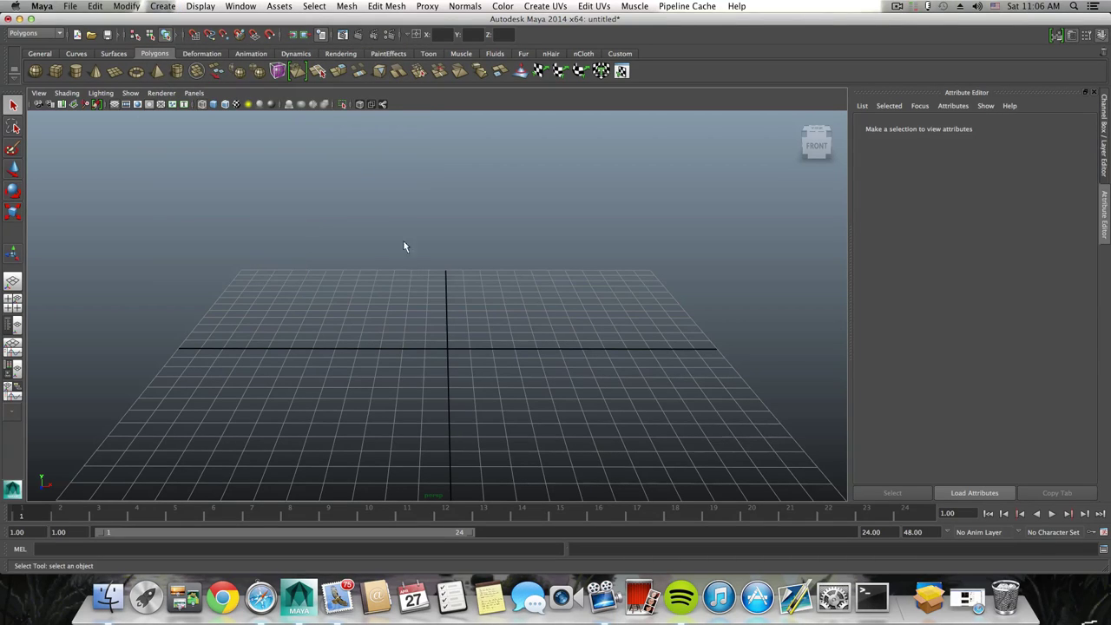
click(57, 73)
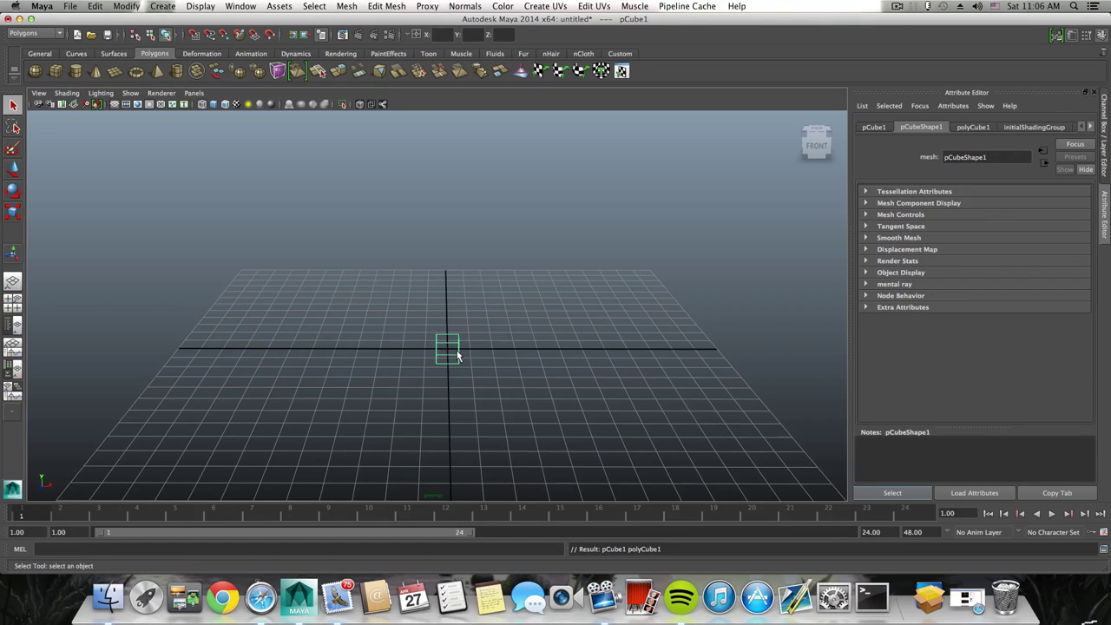
key(5)
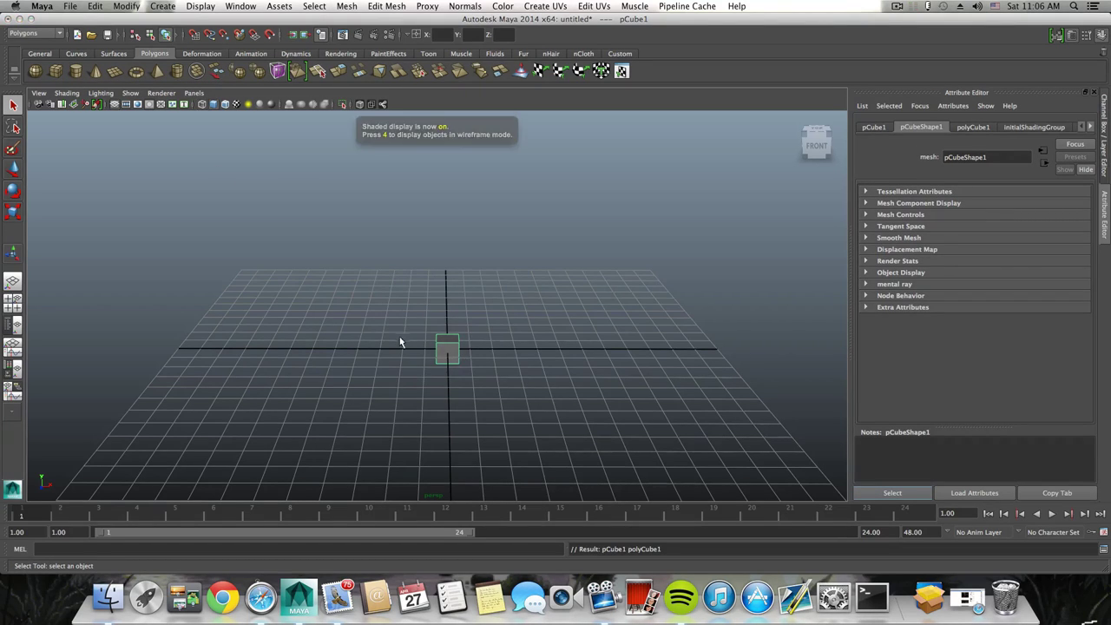
Scale the cube along the X axis into a horizontal bar about eight times as long as it is high.
mouse_move(399, 339)
alt+right_down()
mouse_move(613, 397)
mouse_move(550, 334)
alt+right_up()
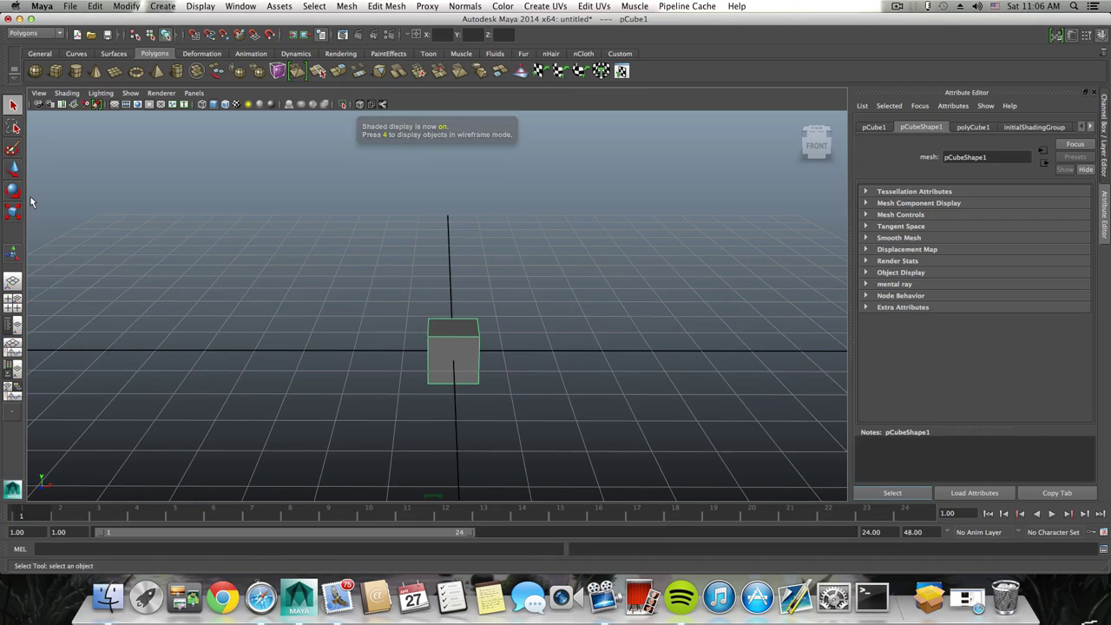
key(r)
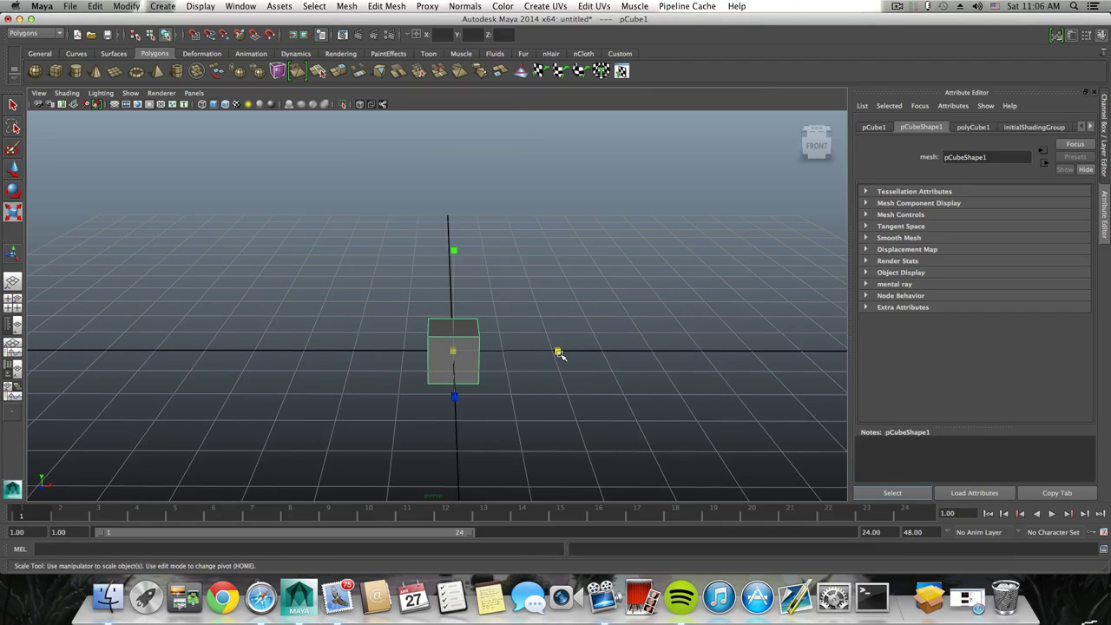
drag(559, 353, 786, 356)
drag(563, 350, 719, 352)
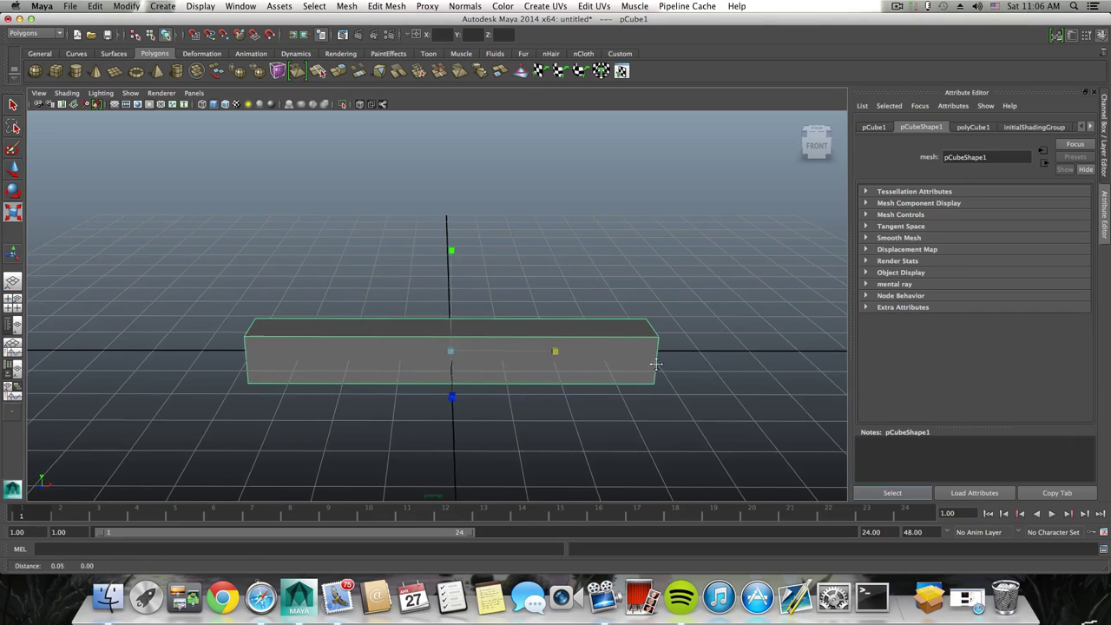
Examine the stretched bar's proportions from several angles.
alt+drag(656, 364, 356, 323)
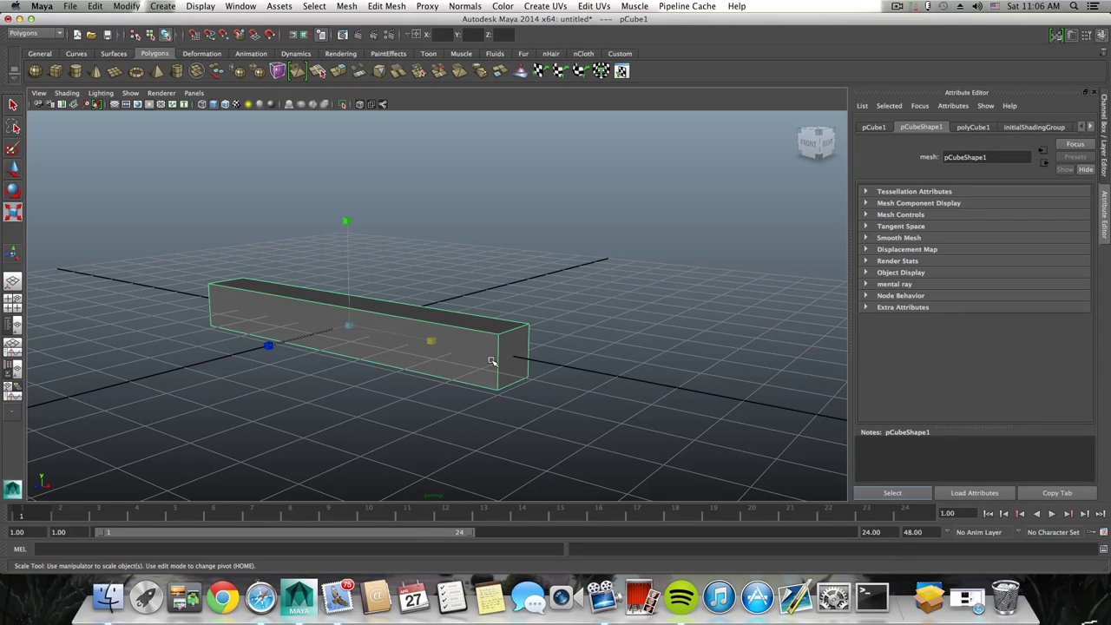
alt+drag(491, 361, 558, 364)
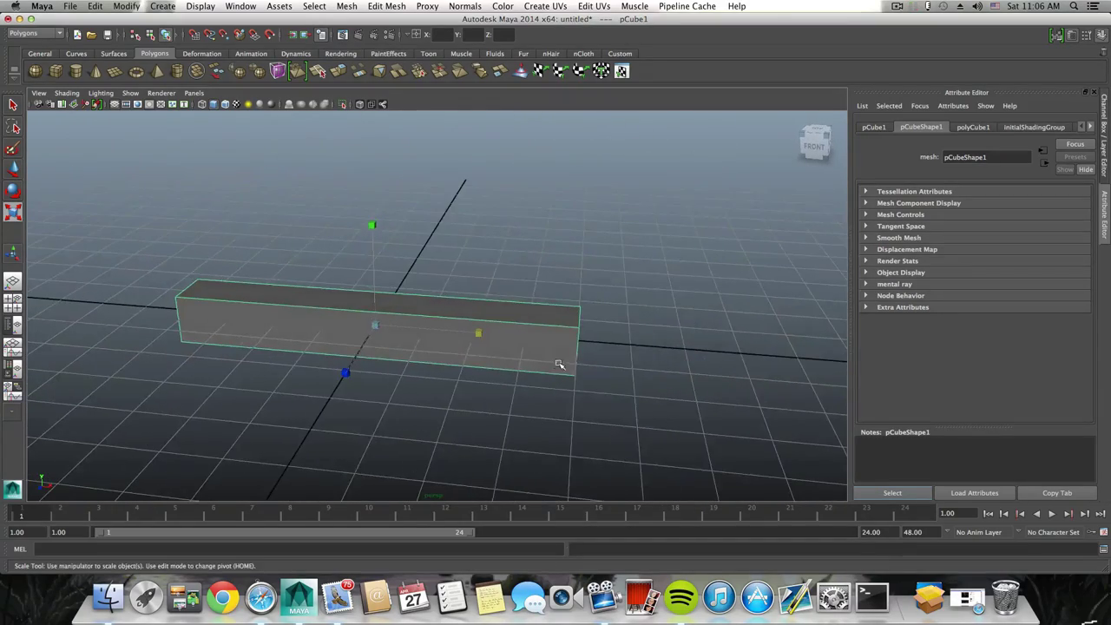
alt+right_drag(451, 367, 552, 371)
alt+middle_drag(553, 372, 563, 389)
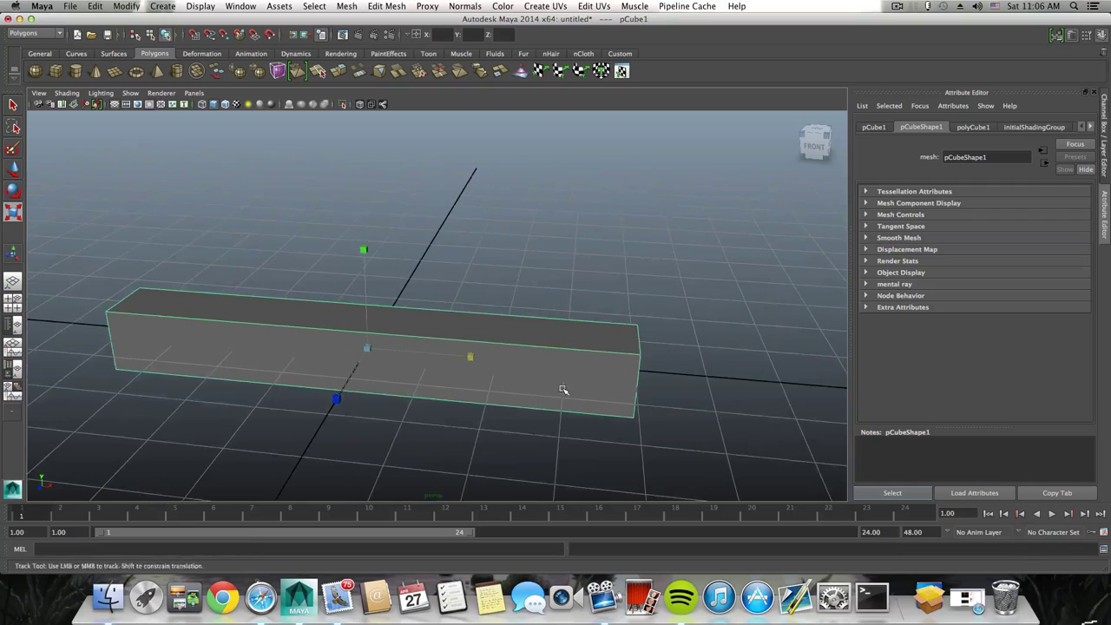
alt+right_drag(562, 389, 540, 387)
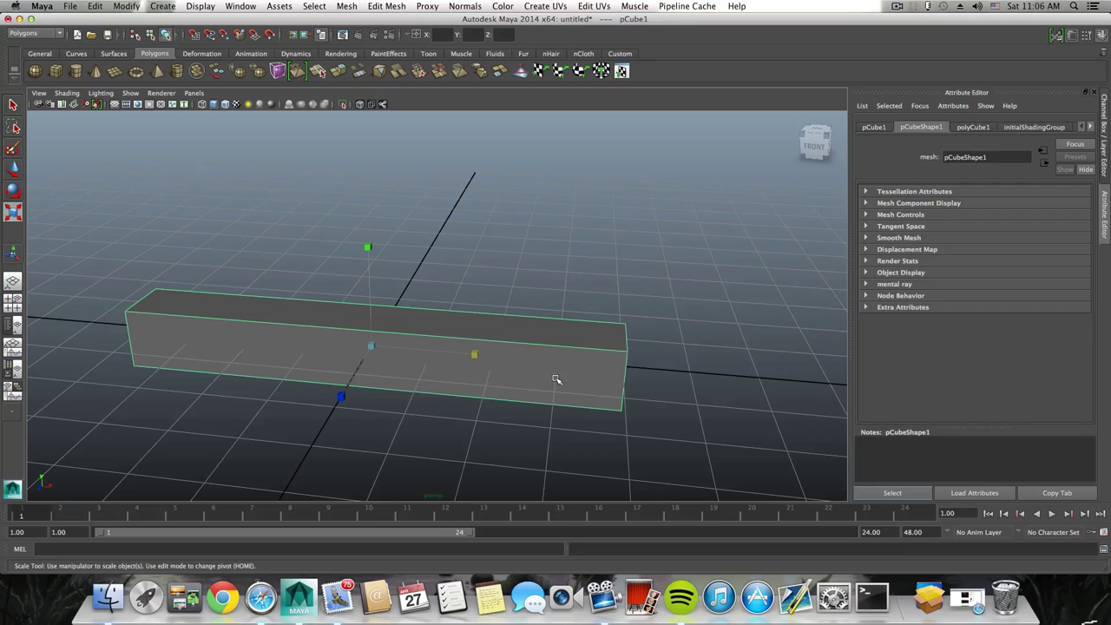
alt+drag(556, 379, 526, 380)
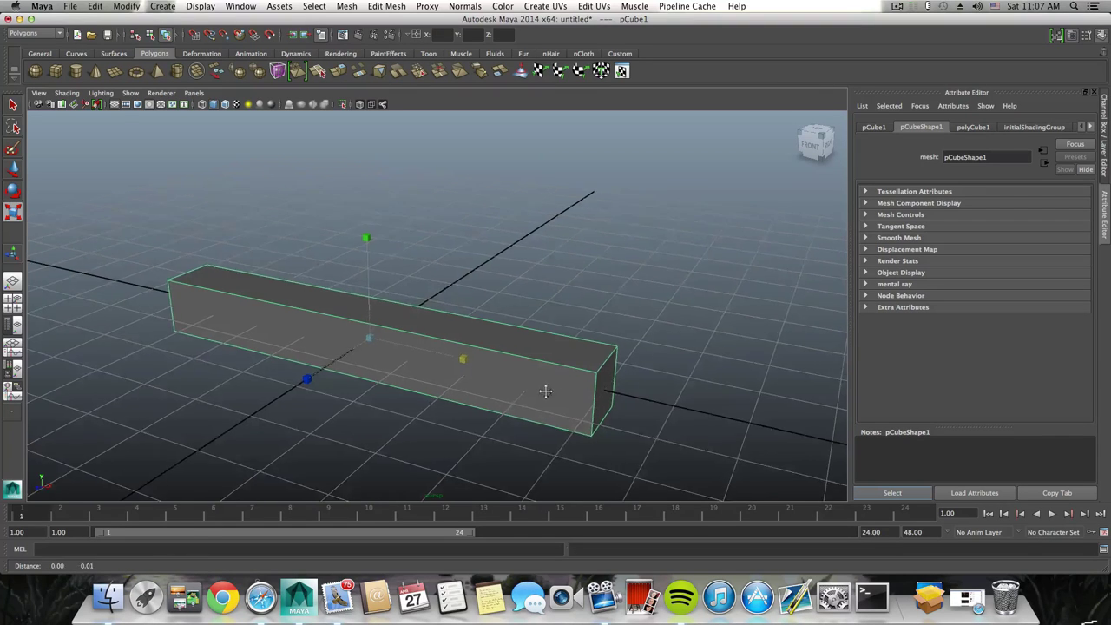
alt+middle_drag(548, 389, 534, 372)
alt+right_drag(532, 371, 555, 374)
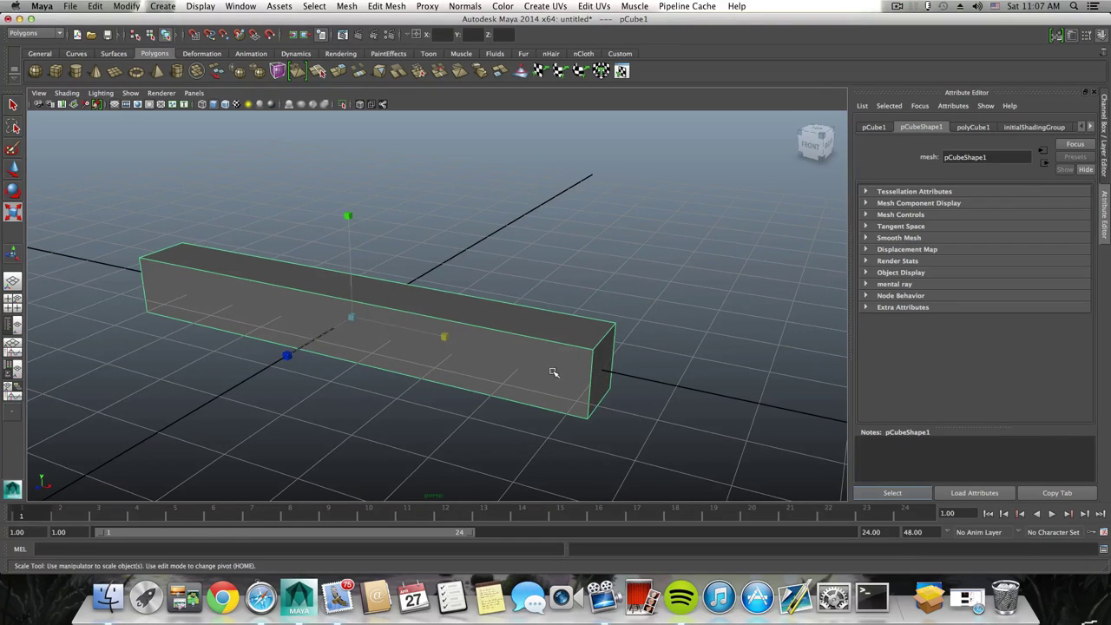
shift+right_click(500, 327)
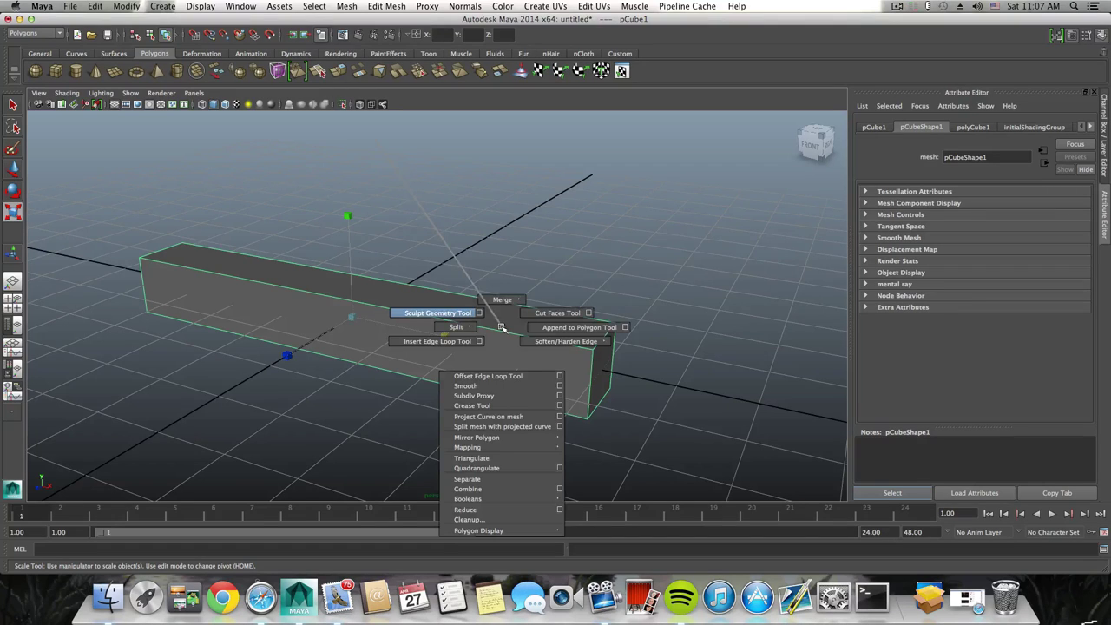
click(445, 342)
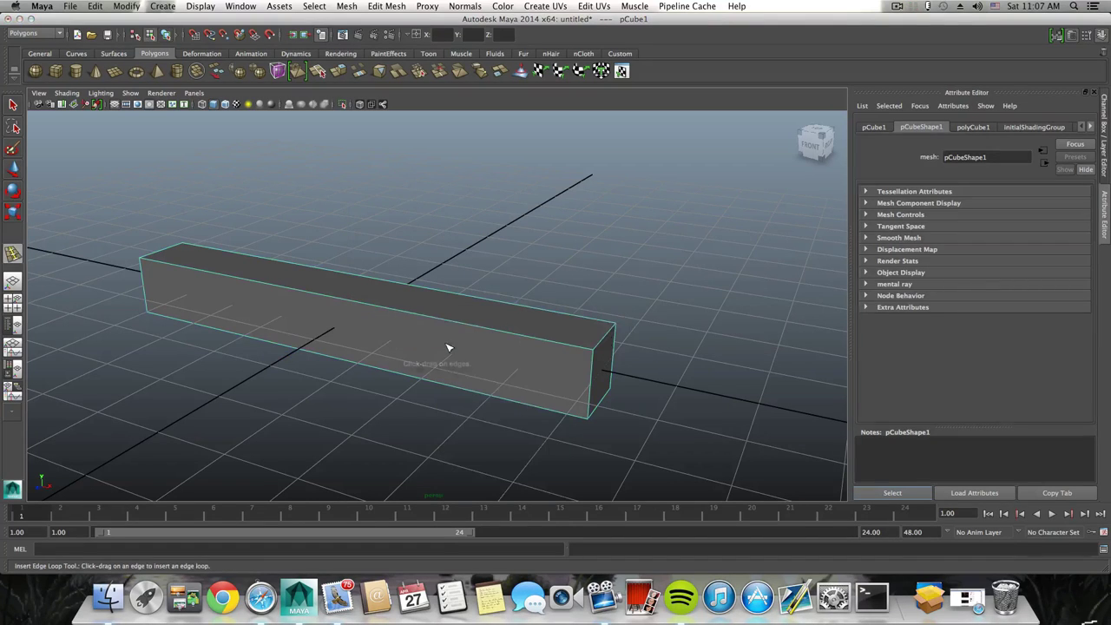
shift+right_click(553, 348)
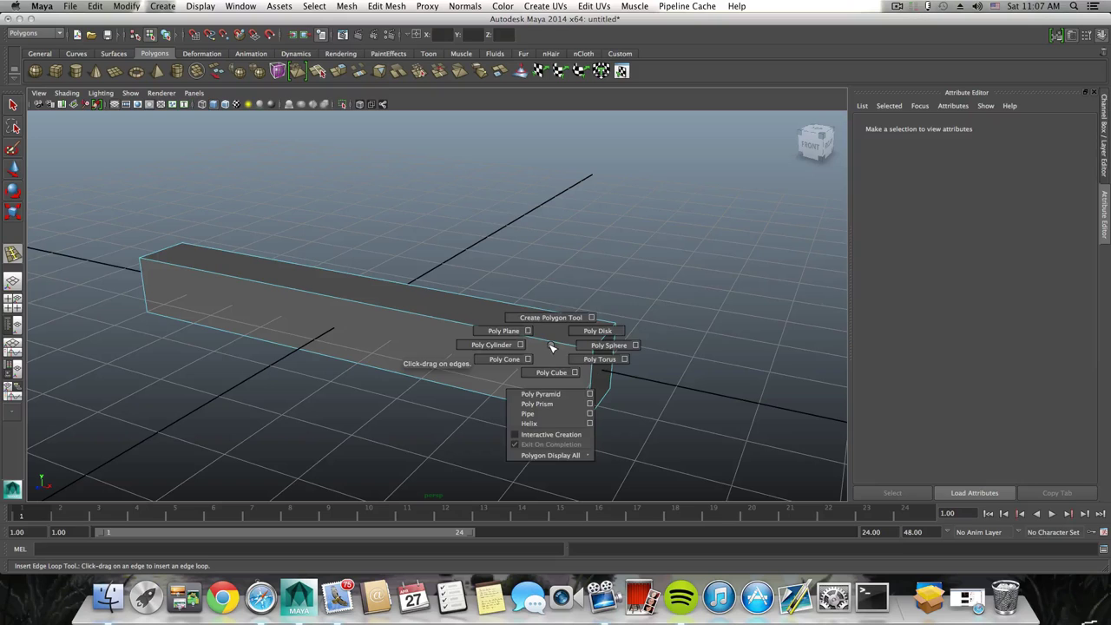
key(F8)
key(F8)
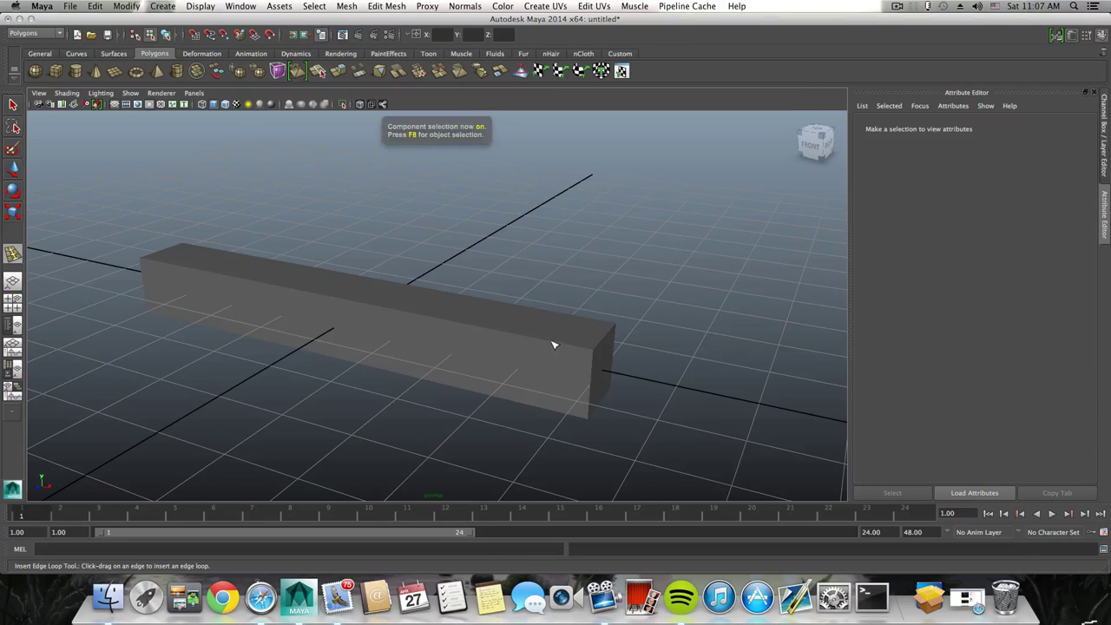
Reselect the bar, open the Insert Edge Loop Tool's options and reset them to their defaults.
key(q)
click(364, 320)
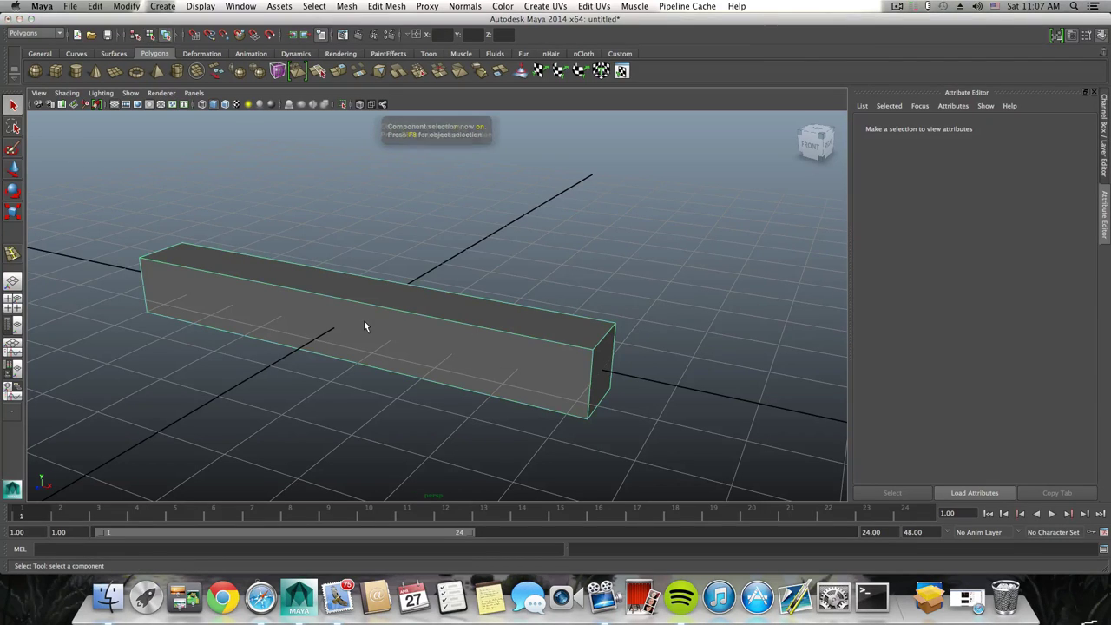
key(F8)
shift+right_drag(440, 332, 418, 345)
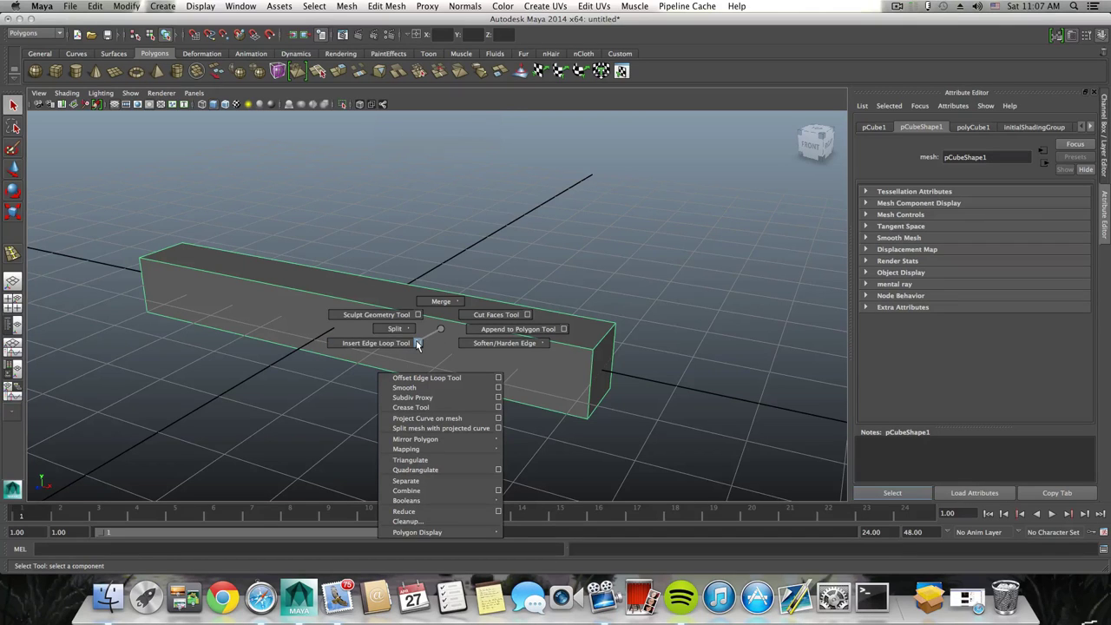
click(417, 343)
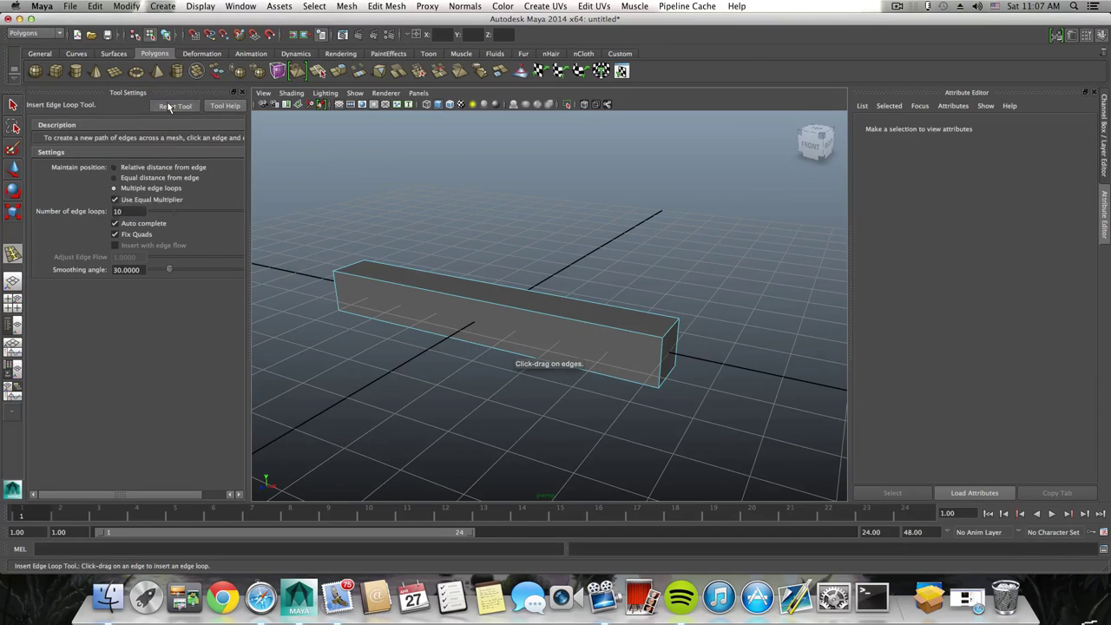
click(171, 106)
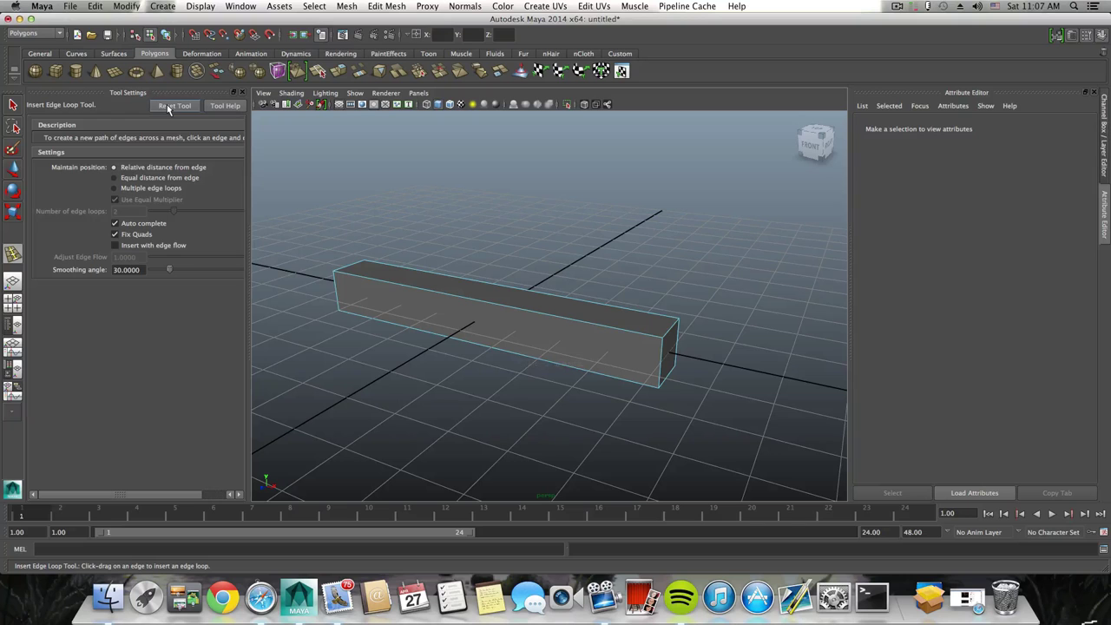
Insert one edge loop around the bar very close to each of its two ends.
scroll(572, 294, up, 5)
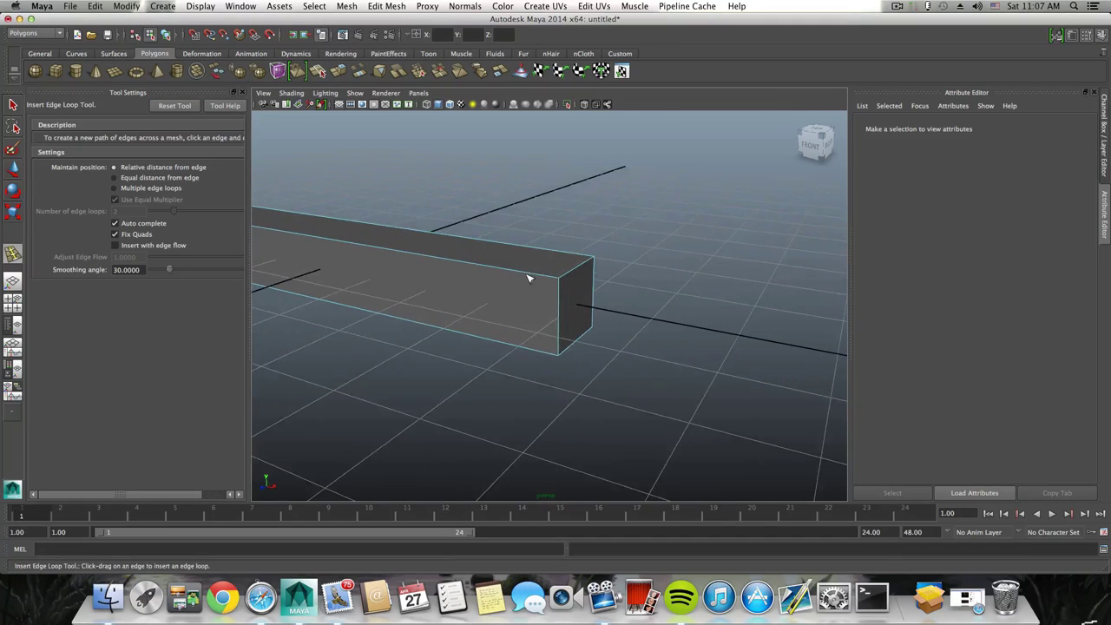
alt+drag(565, 297, 543, 310)
alt+middle_drag(544, 310, 587, 313)
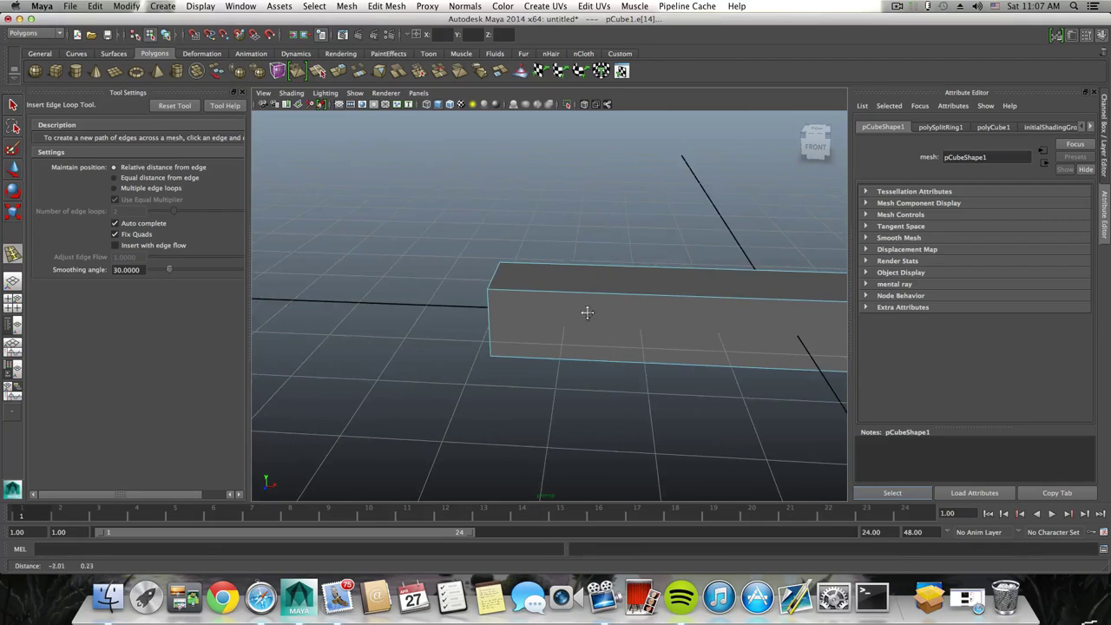
click(493, 293)
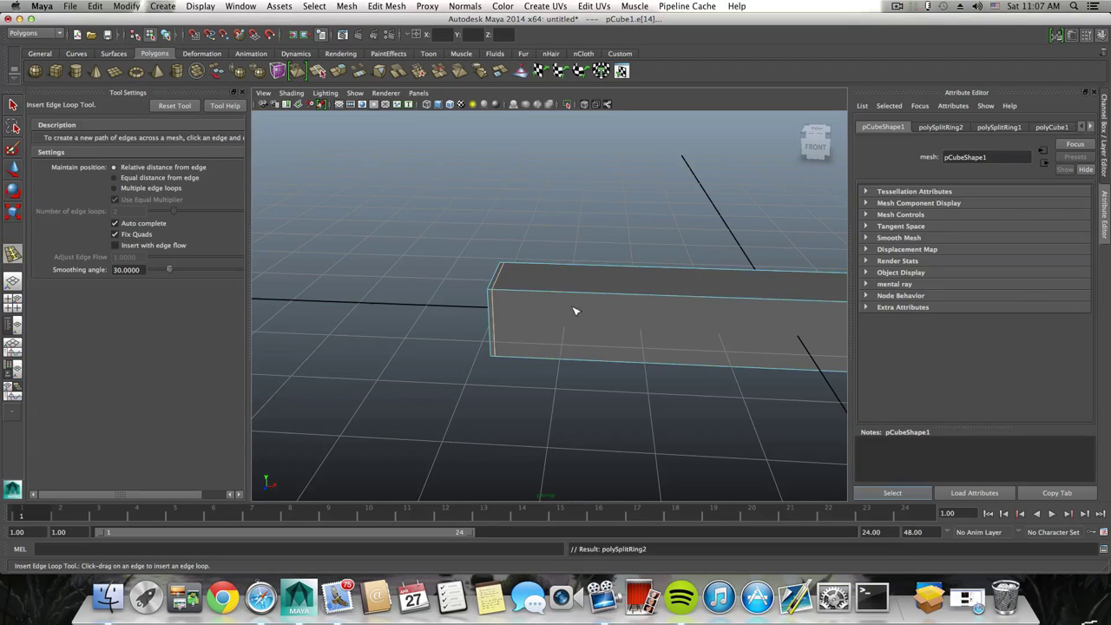
alt+middle_drag(545, 282, 444, 292)
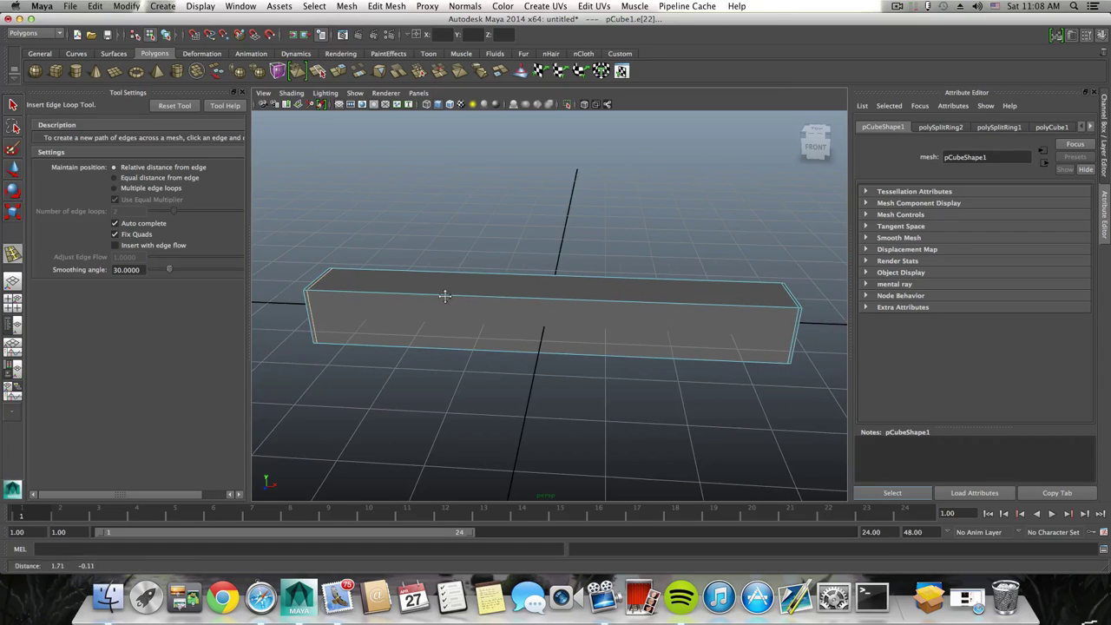
Insert two lengthwise edge loops around the bar, one just below its upper edges and one just above its lower edges.
mouse_move(562, 302)
alt+mouse_down()
mouse_move(414, 292)
mouse_move(534, 326)
mouse_move(579, 314)
alt+mouse_up()
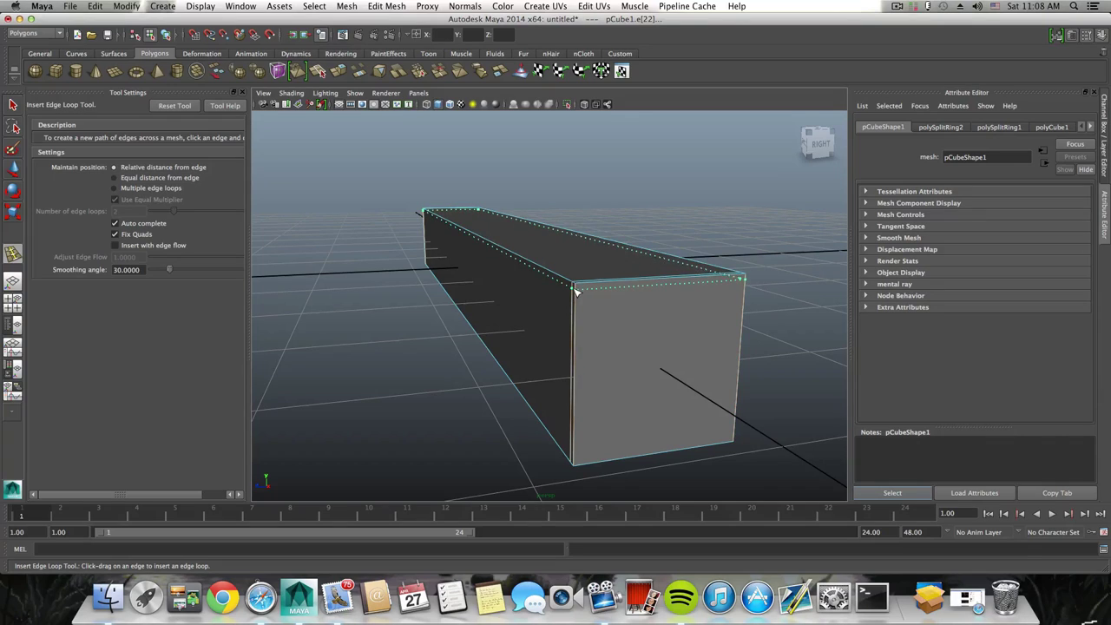
drag(573, 287, 573, 287)
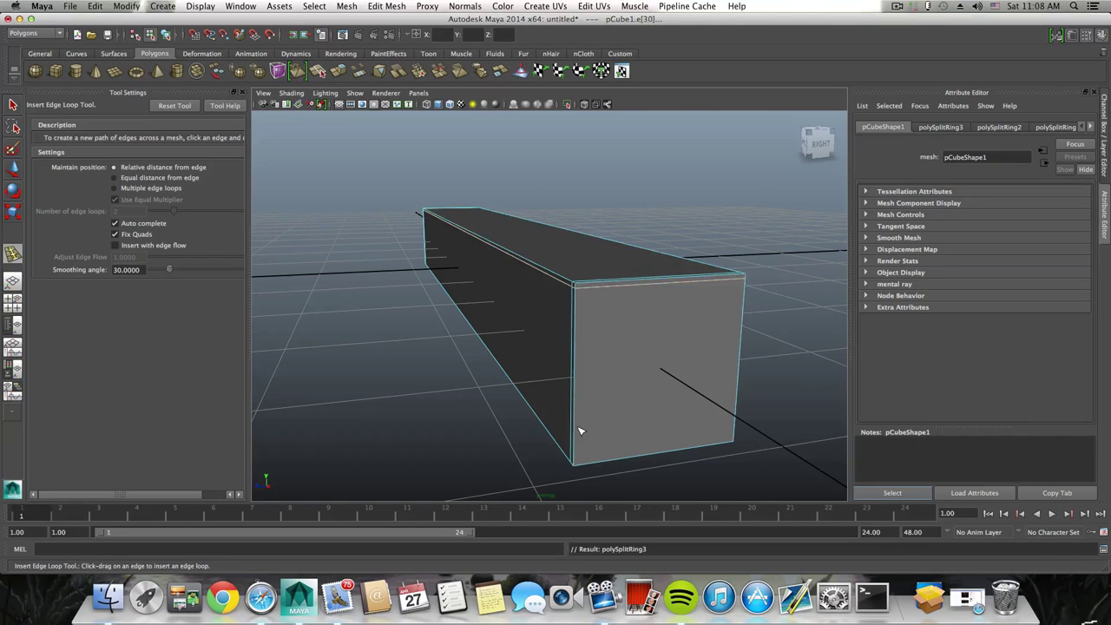
drag(574, 429, 579, 464)
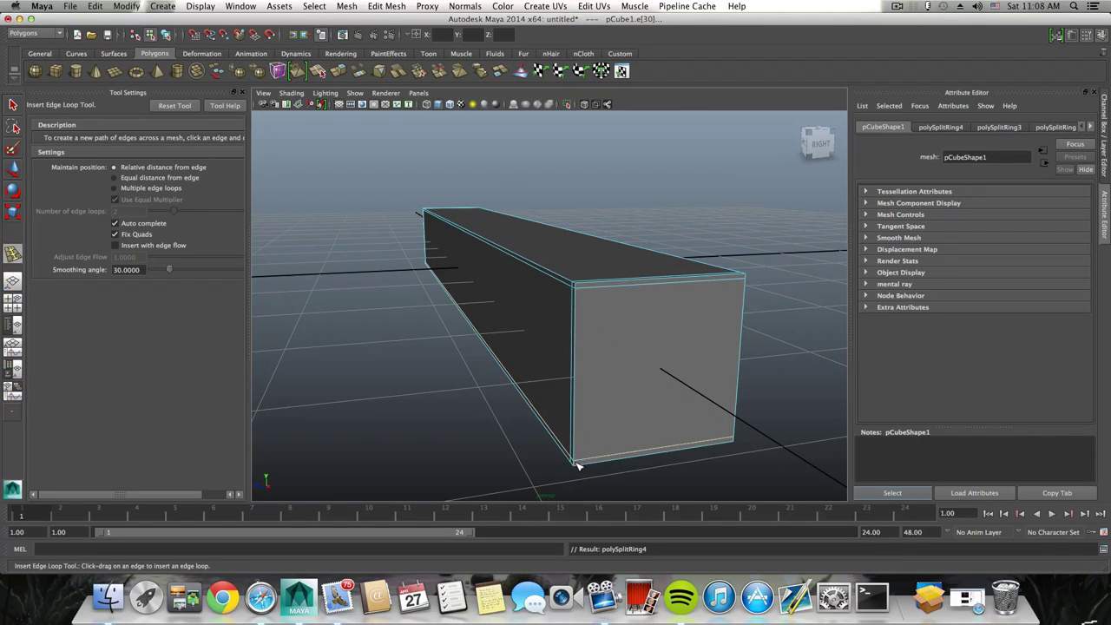
Insert two lengthwise edge loops across the bar's upper face, one close beside each long edge.
alt+drag(624, 429, 560, 422)
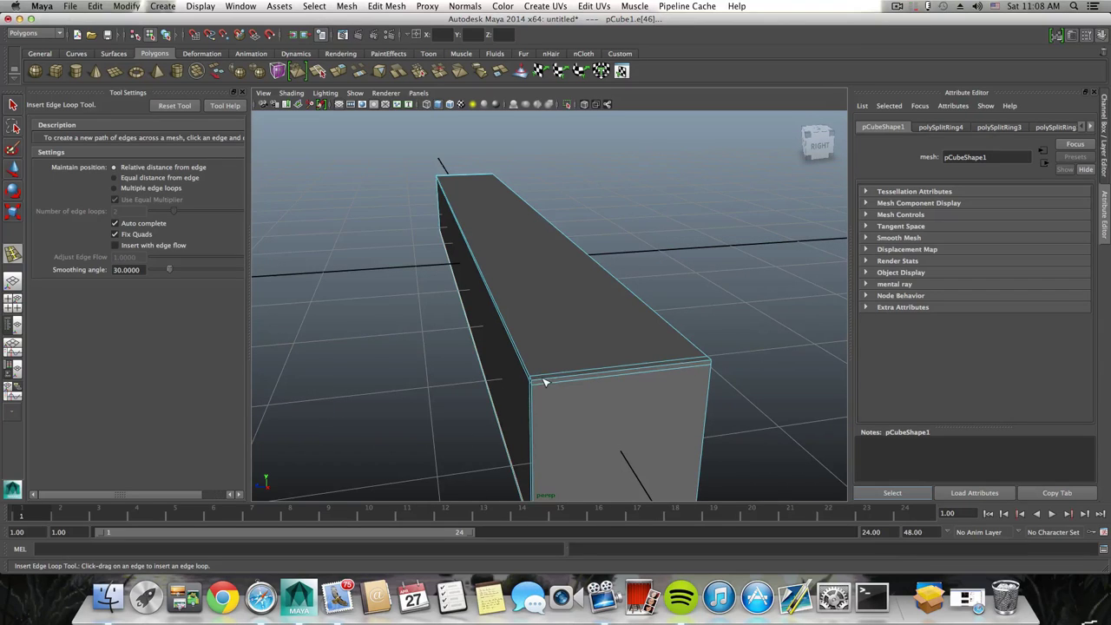
drag(536, 380, 537, 380)
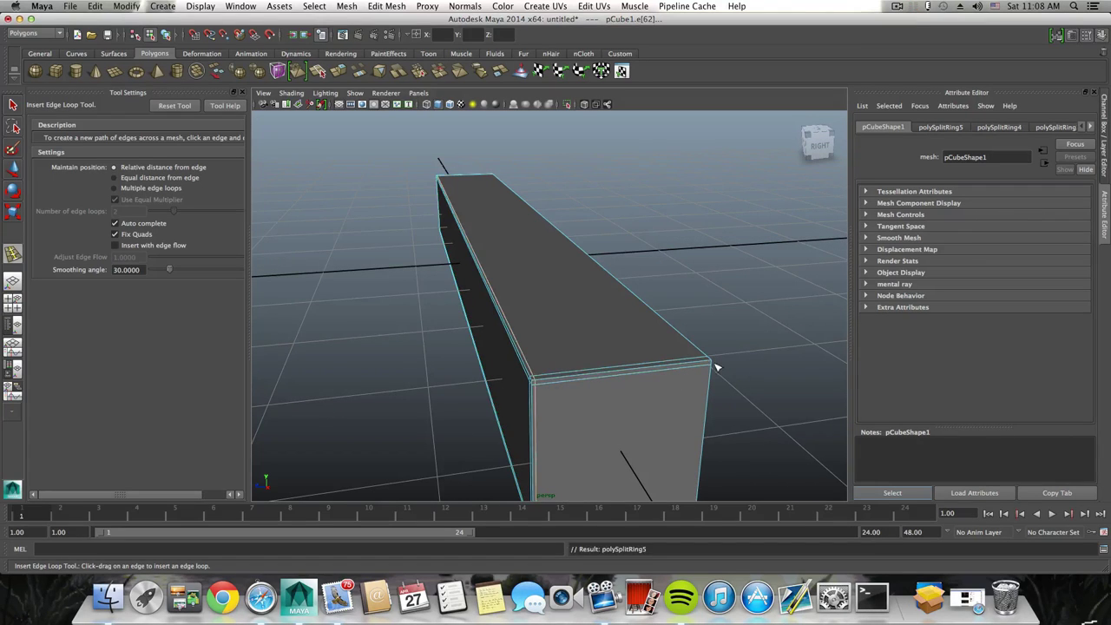
drag(704, 362, 708, 365)
drag(709, 364, 699, 379)
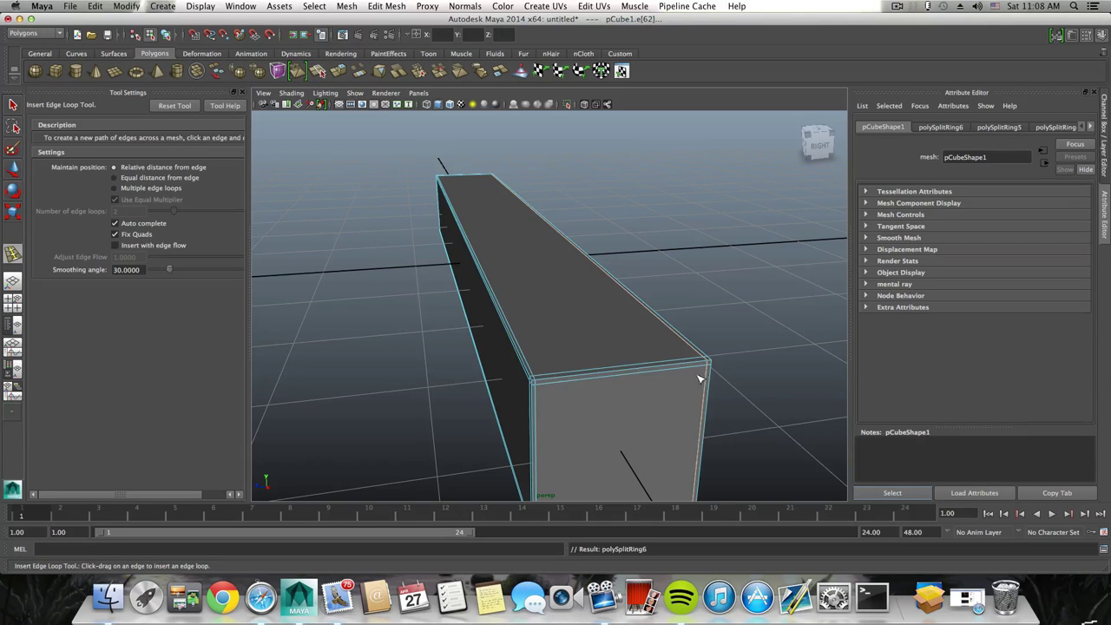
Insert a second edge loop just inside the existing loop at each end of the bar.
alt+drag(610, 388, 589, 369)
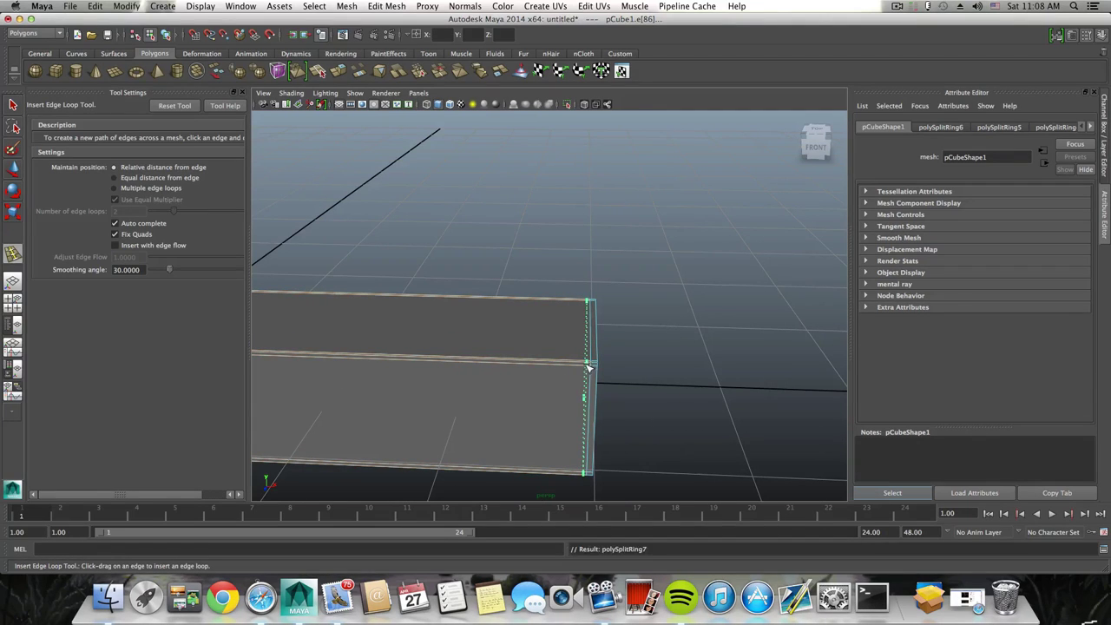
alt+drag(498, 375, 518, 446)
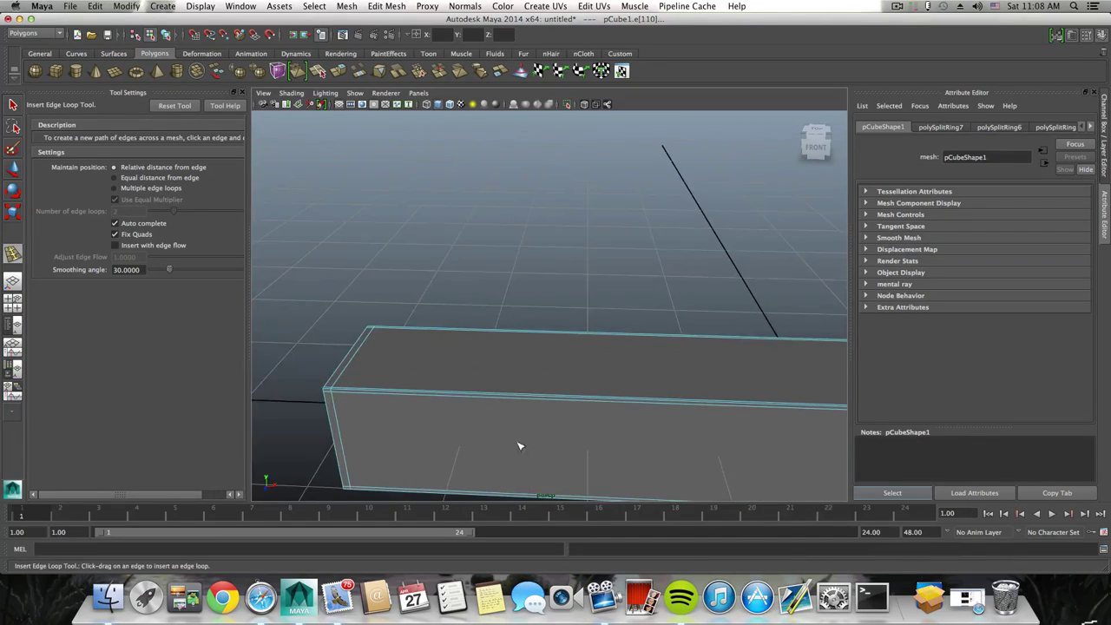
alt+drag(422, 414, 393, 434)
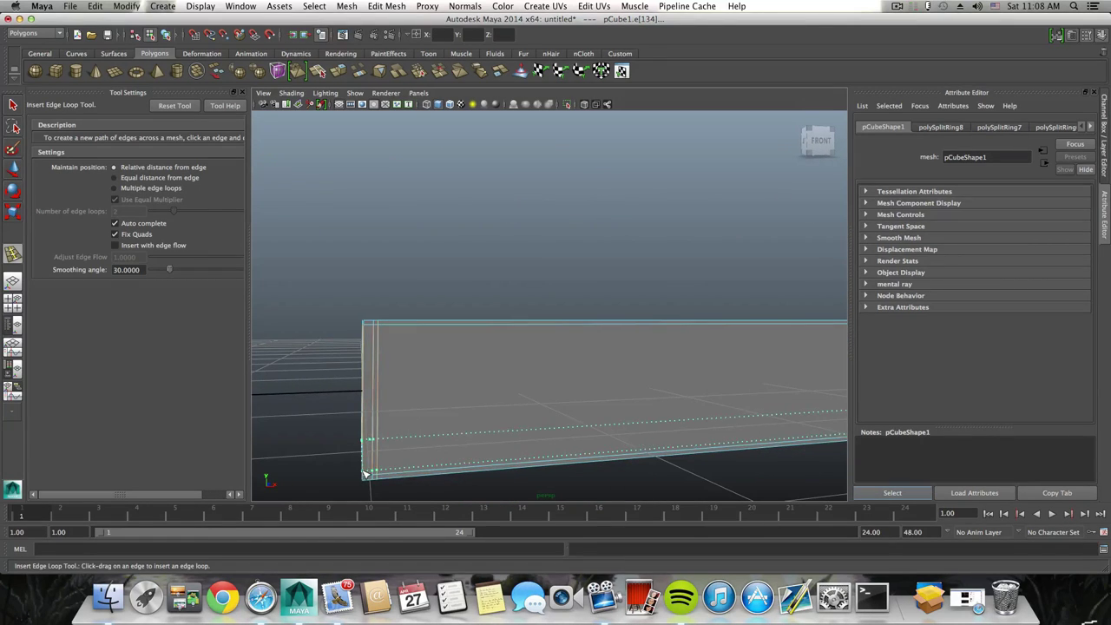
Insert a second horizontal edge loop just inside the existing ones near the bar's lower and upper edges.
drag(365, 473, 367, 462)
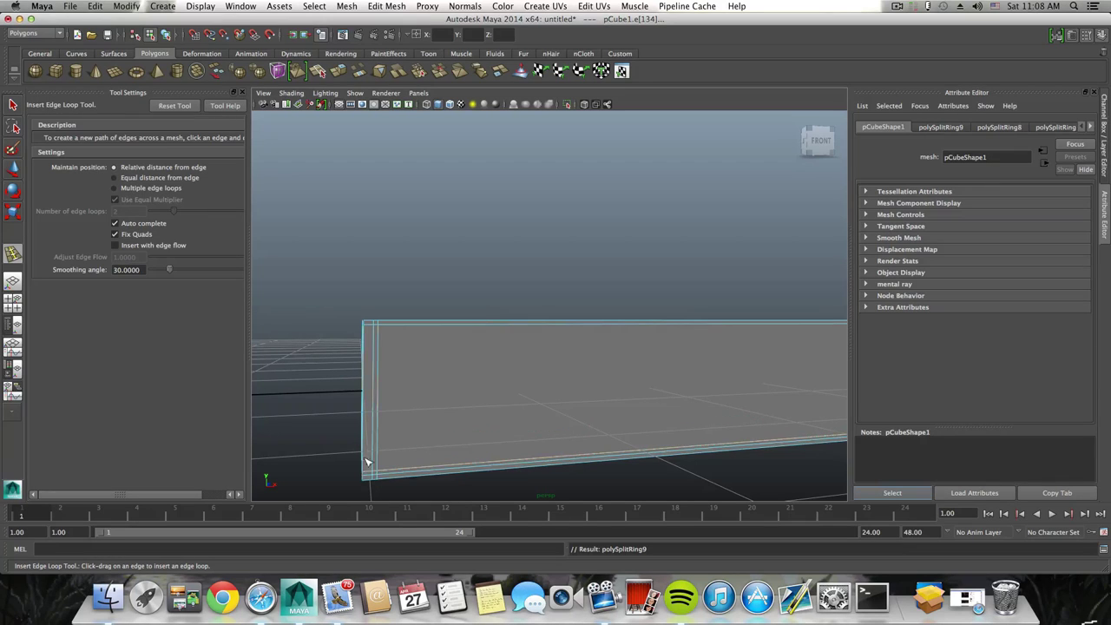
drag(364, 332, 366, 329)
drag(368, 328, 372, 325)
Insert a second lengthwise edge loop just inside the existing one along both long sides of the upper face.
alt+drag(518, 380, 656, 427)
alt+right_drag(573, 403, 655, 426)
alt+middle_drag(655, 426, 613, 414)
drag(561, 405, 558, 406)
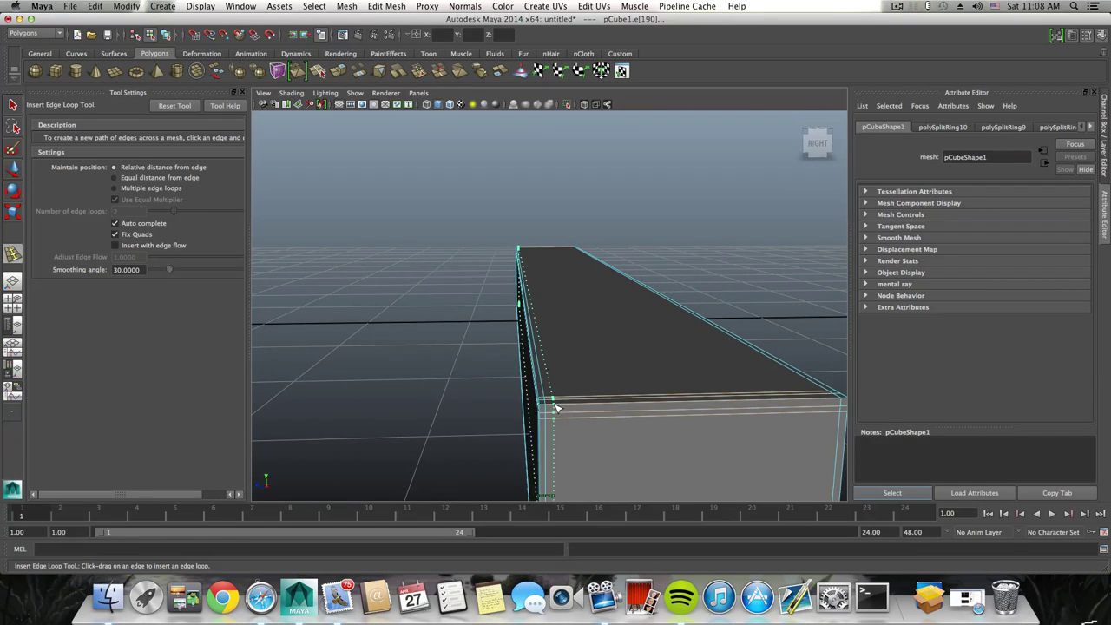
click(550, 408)
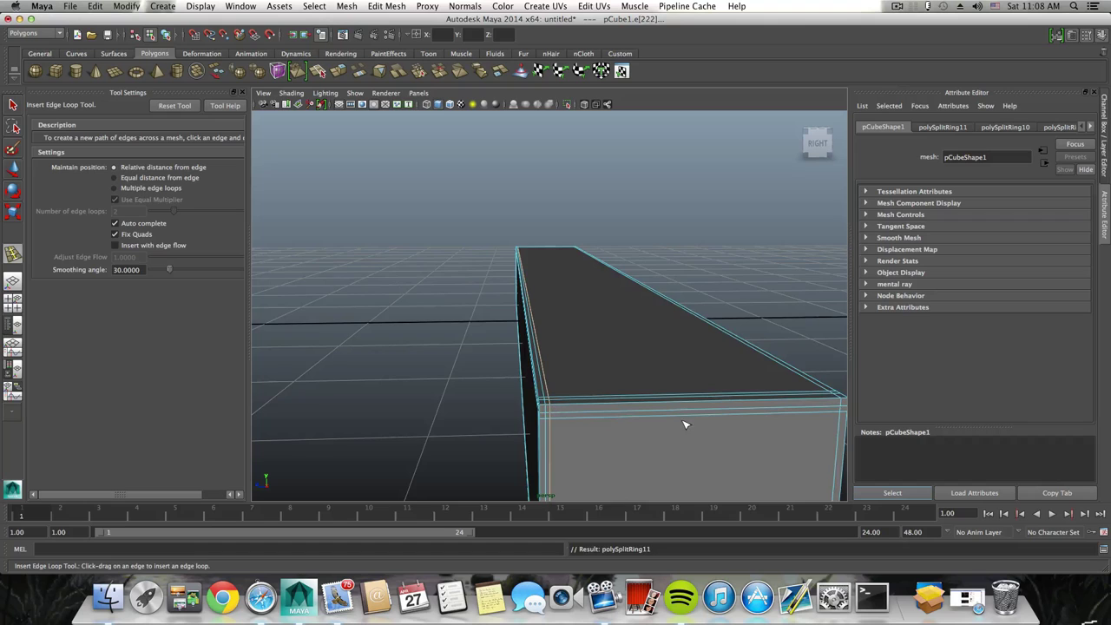
mouse_move(682, 421)
alt+mouse_down()
mouse_move(642, 425)
mouse_move(668, 423)
alt+mouse_up()
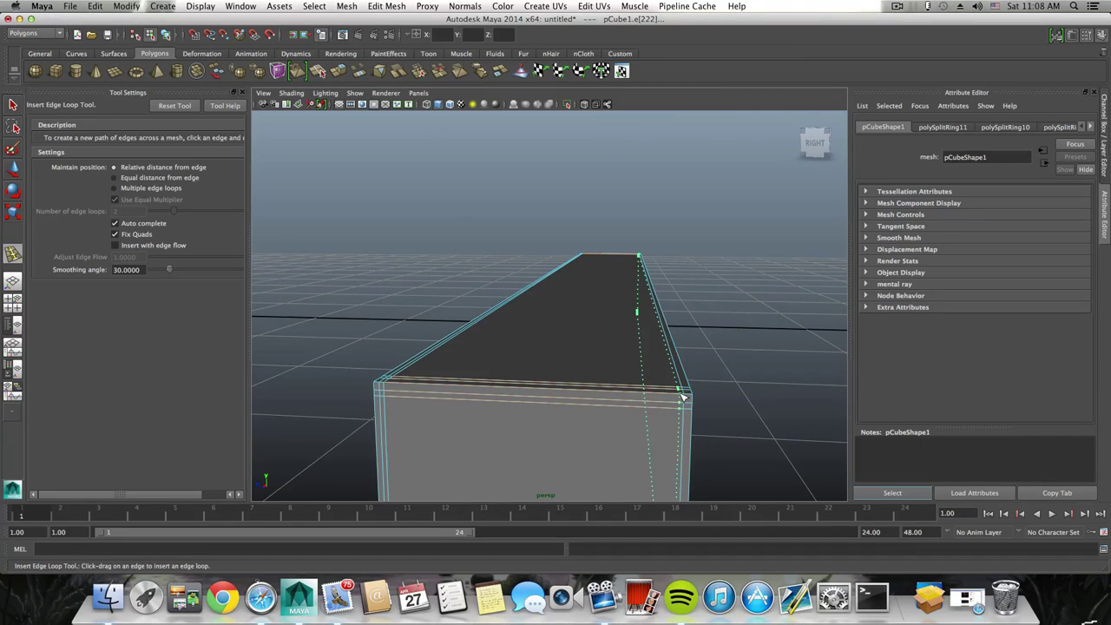
click(682, 396)
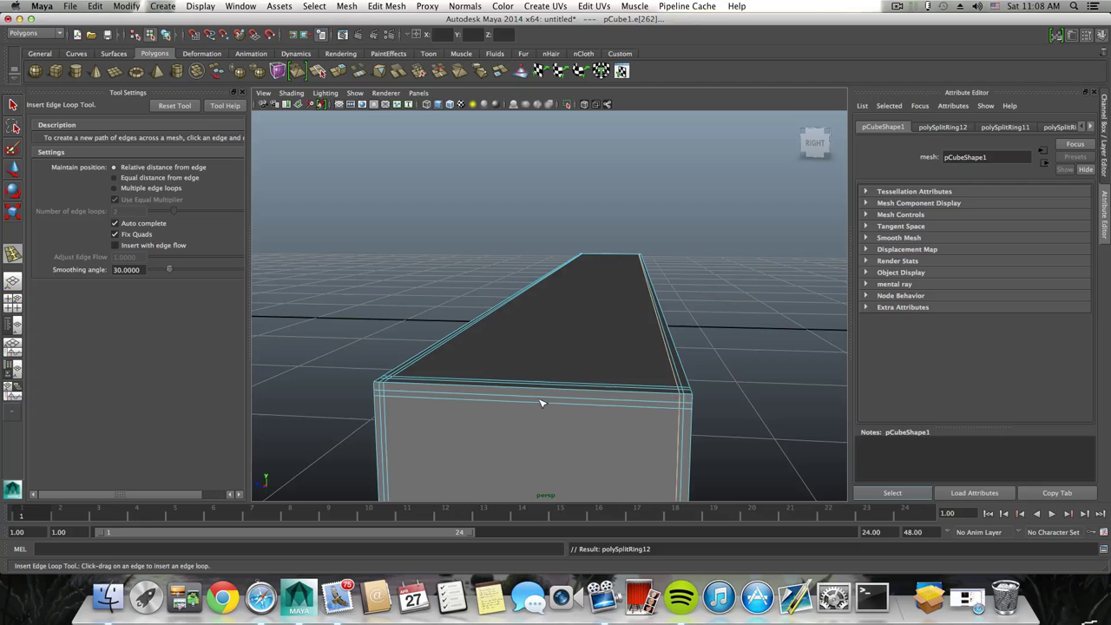
Leave the edge loop tool, switch to face selection and select the large central face on one end of the bar.
alt+drag(540, 402, 565, 413)
alt+right_drag(565, 414, 610, 385)
alt+drag(610, 384, 565, 418)
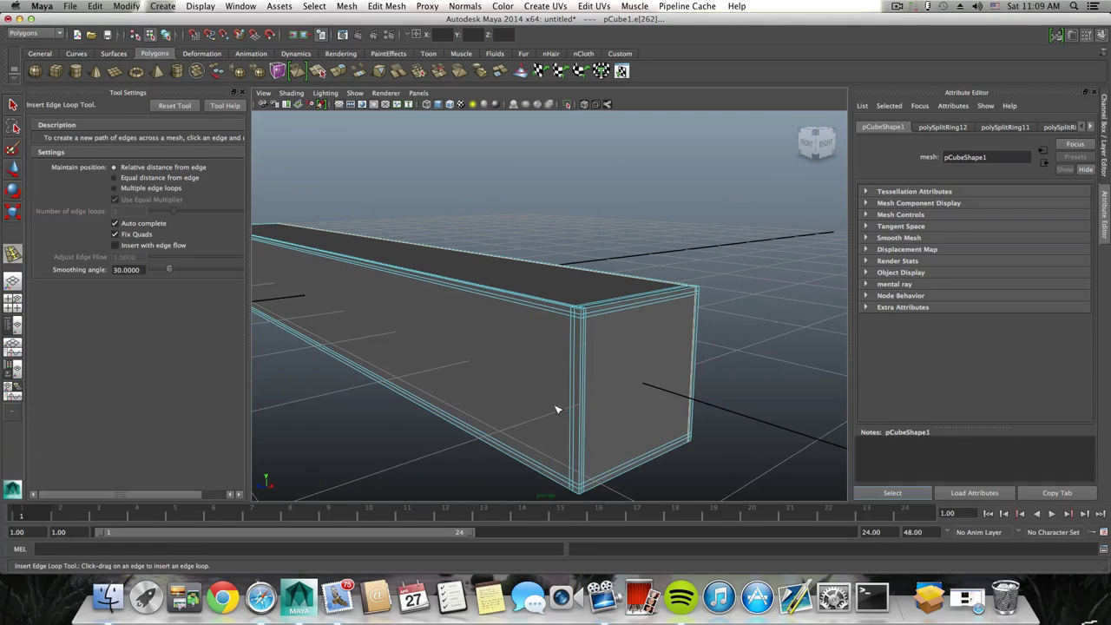
key(q)
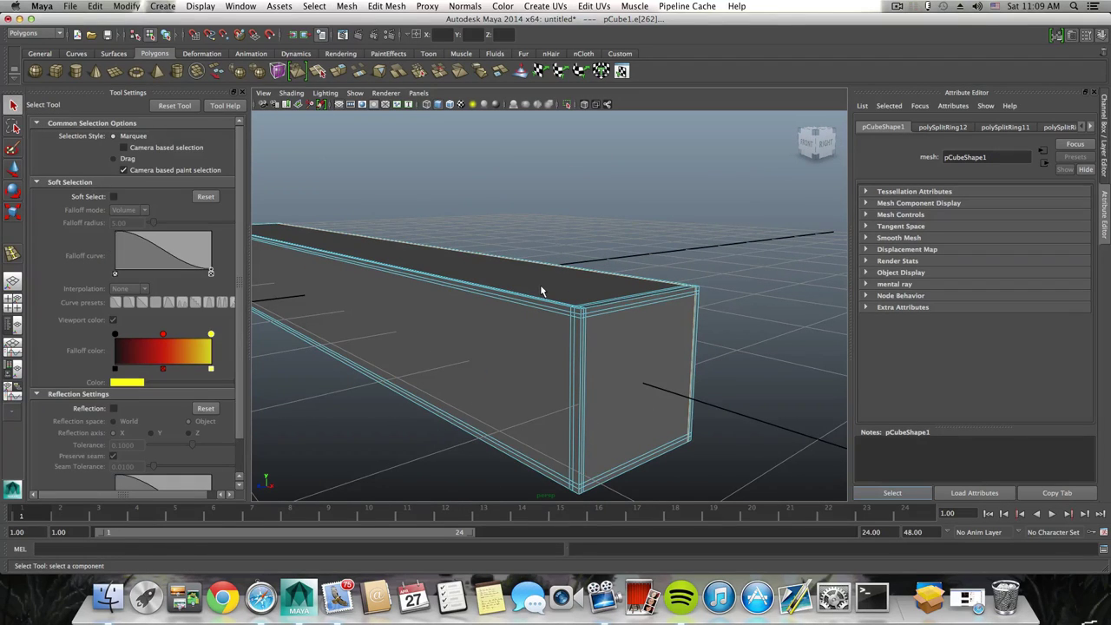
alt+drag(541, 290, 620, 325)
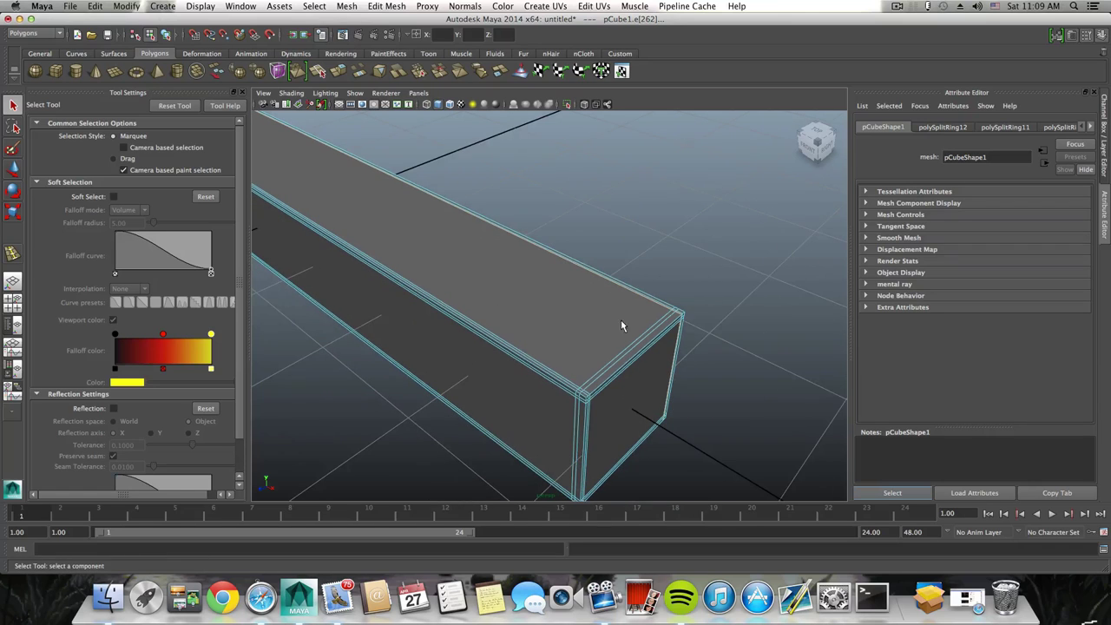
alt+drag(521, 228, 452, 259)
right_drag(501, 325, 550, 314)
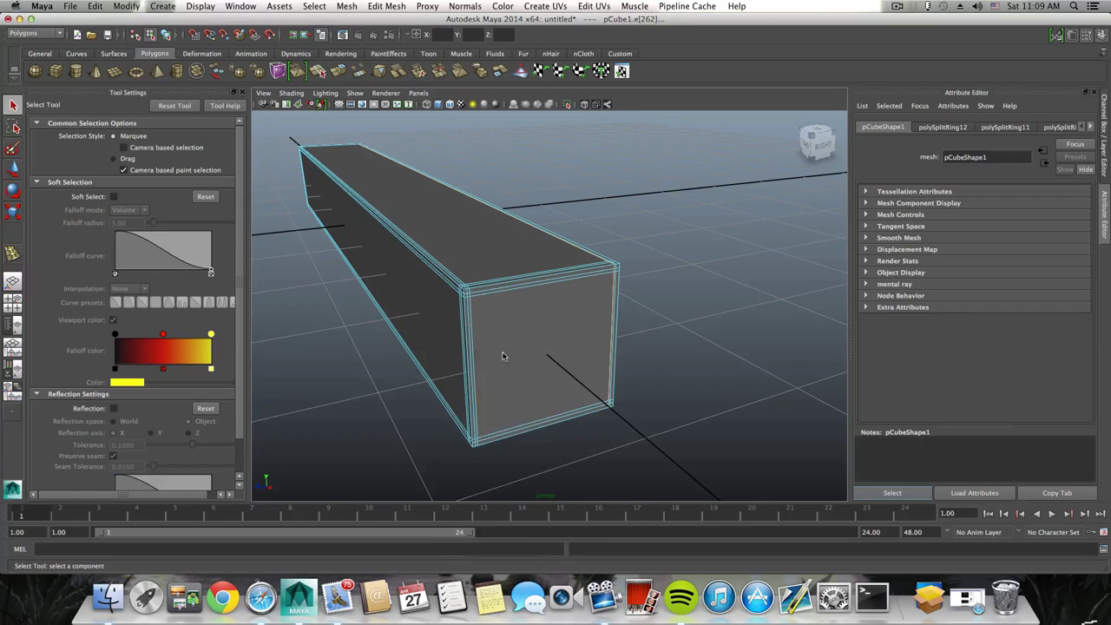
click(503, 354)
Hide the tool settings and add the large central face on the bar's opposite end to the selection.
alt+drag(415, 287, 538, 283)
alt+middle_drag(439, 283, 621, 277)
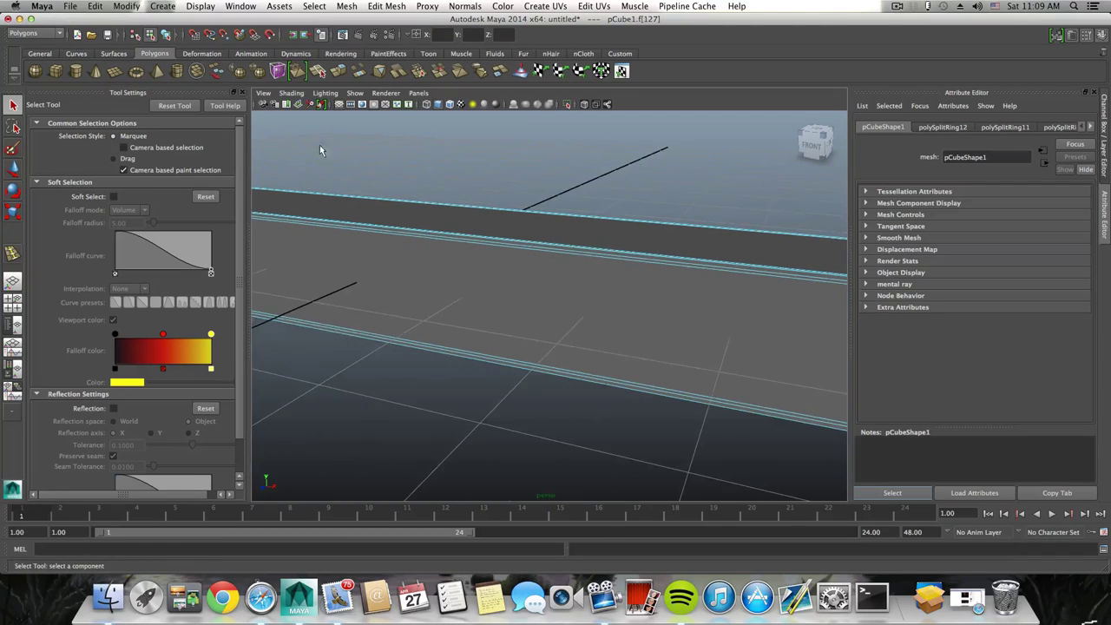
click(243, 93)
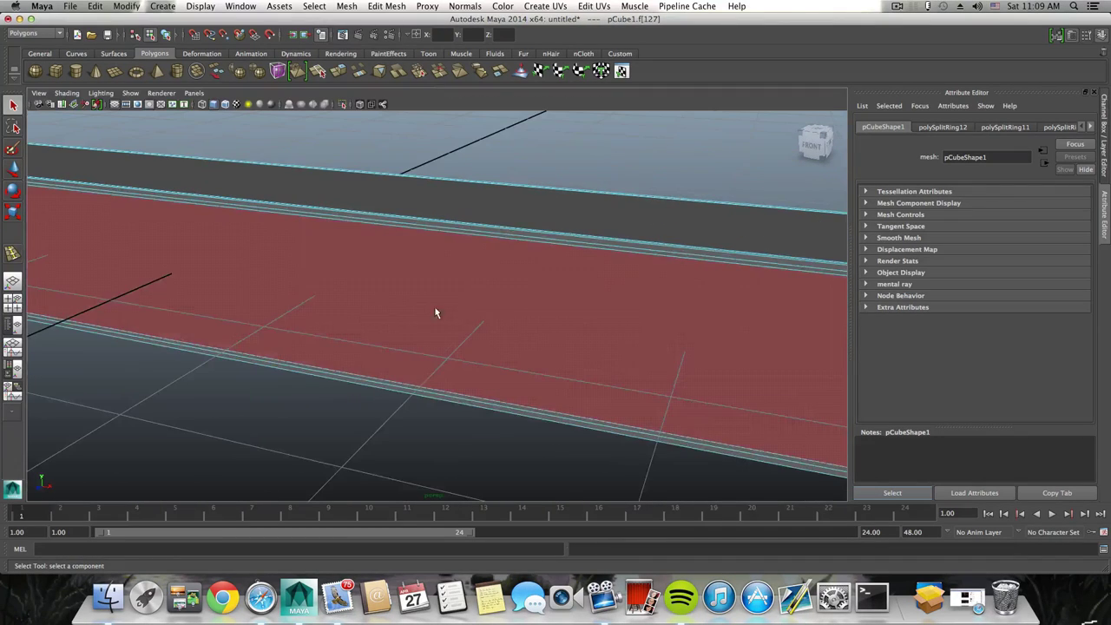
alt+right_drag(468, 300, 298, 276)
alt+drag(298, 276, 565, 303)
click(468, 273)
Turn on X-Ray shading to see through the bar with both end faces selected.
alt+drag(573, 260, 514, 308)
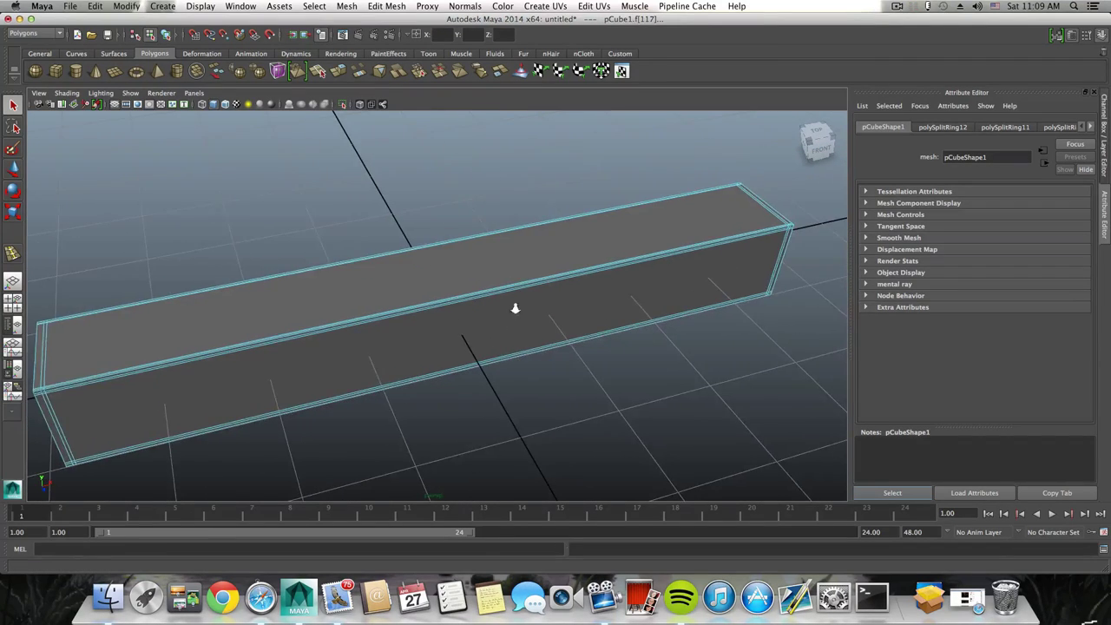
alt+right_drag(515, 308, 435, 307)
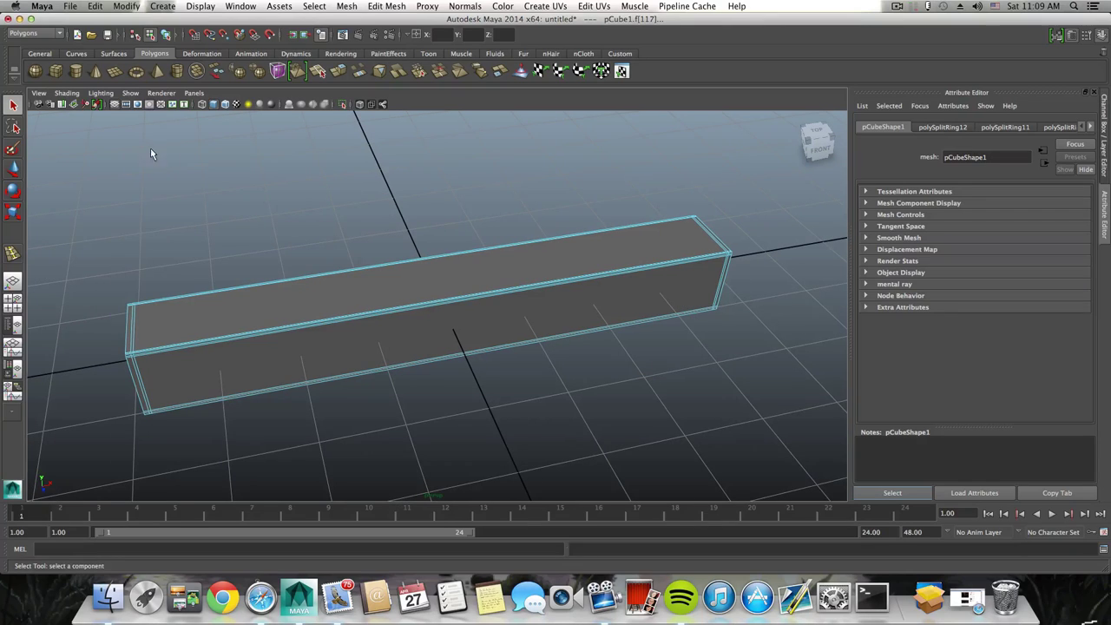
click(67, 93)
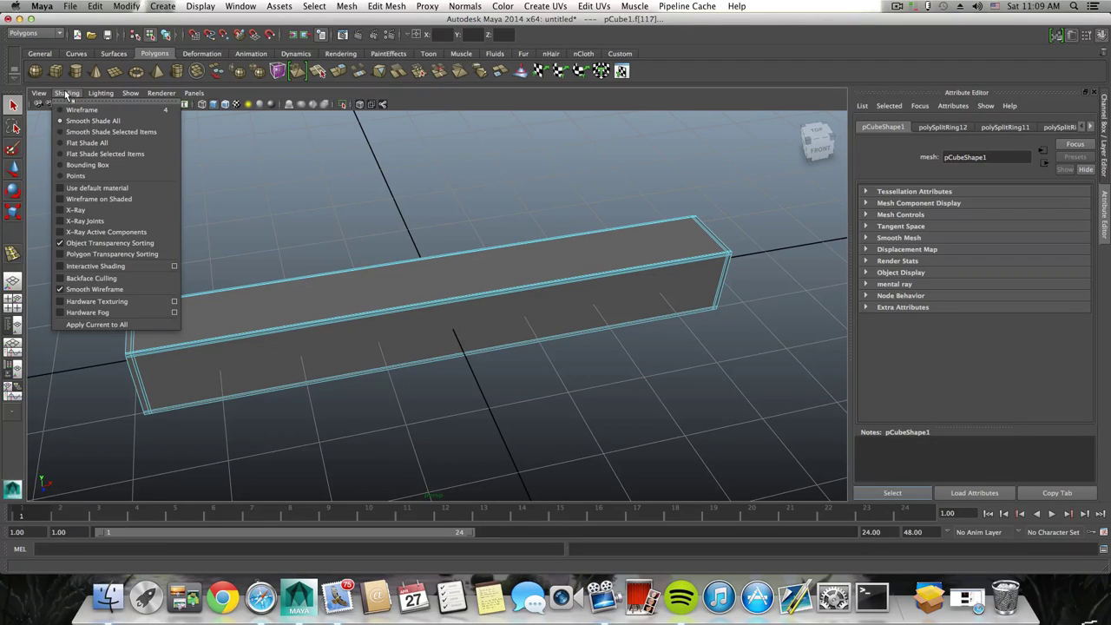
click(76, 211)
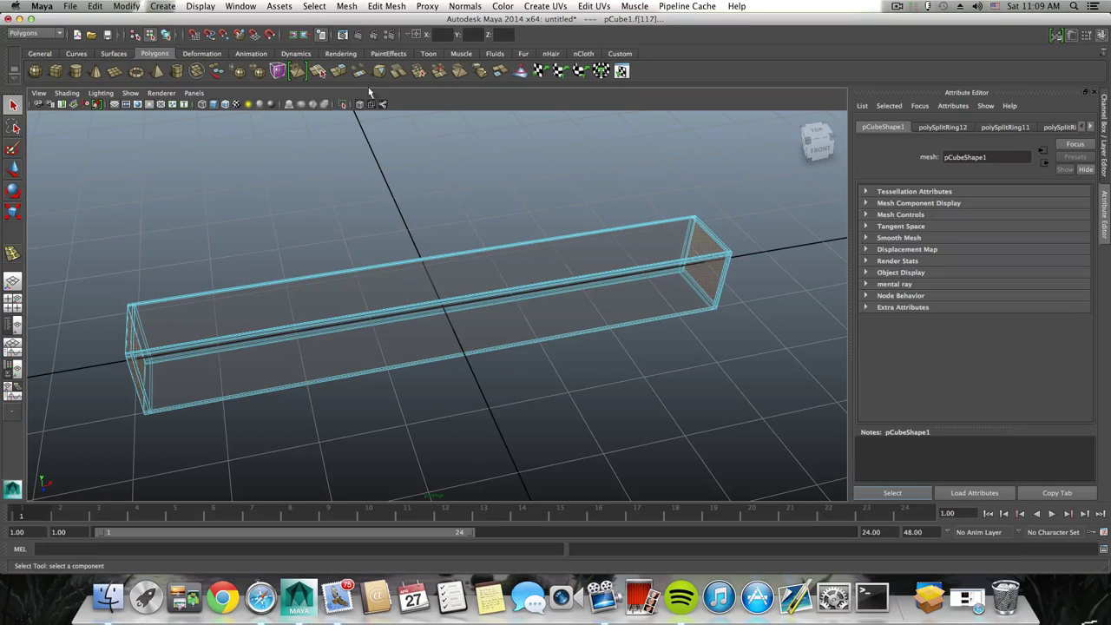
alt+drag(312, 236, 284, 244)
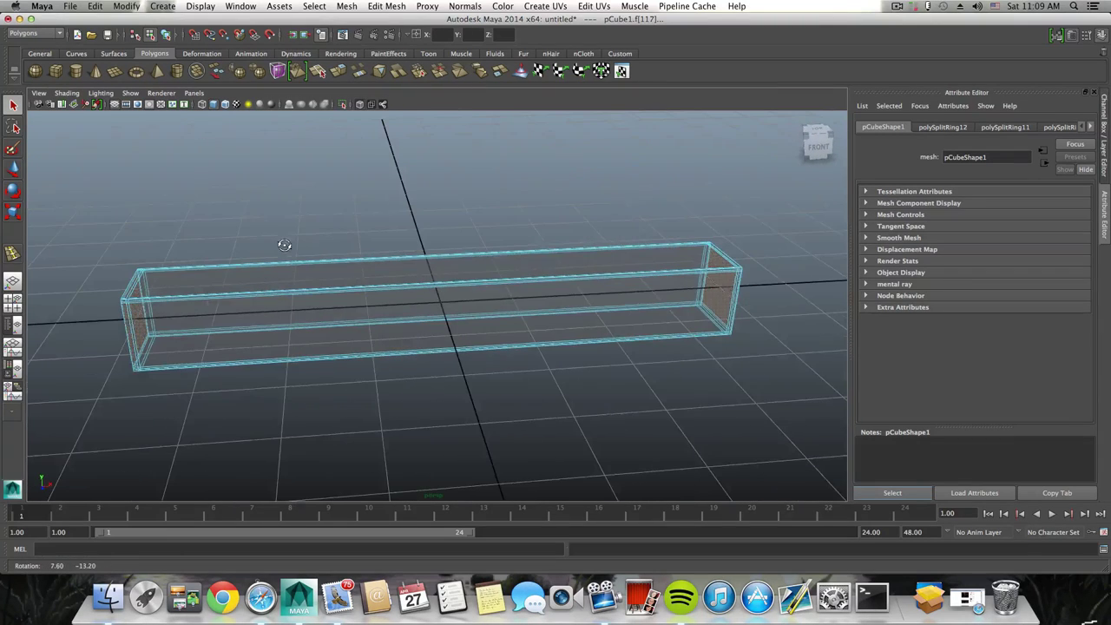
Extrude both end faces inward with a local Z translation of -3.984 to the bar's middle, and delete the extruded faces.
click(340, 76)
alt+middle_drag(324, 339, 414, 340)
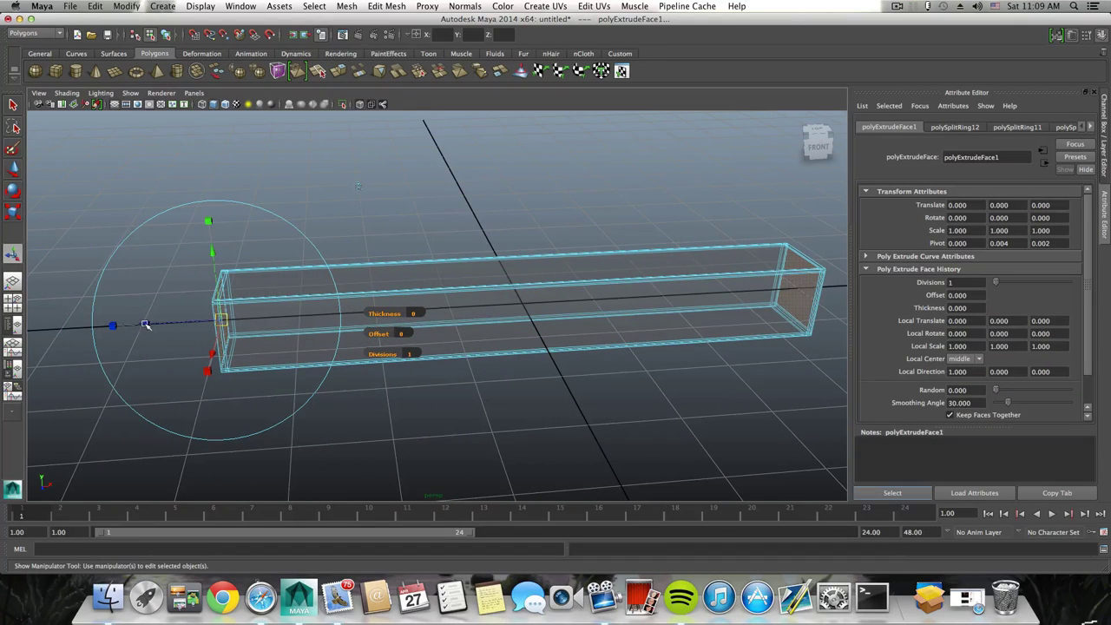
drag(145, 325, 362, 326)
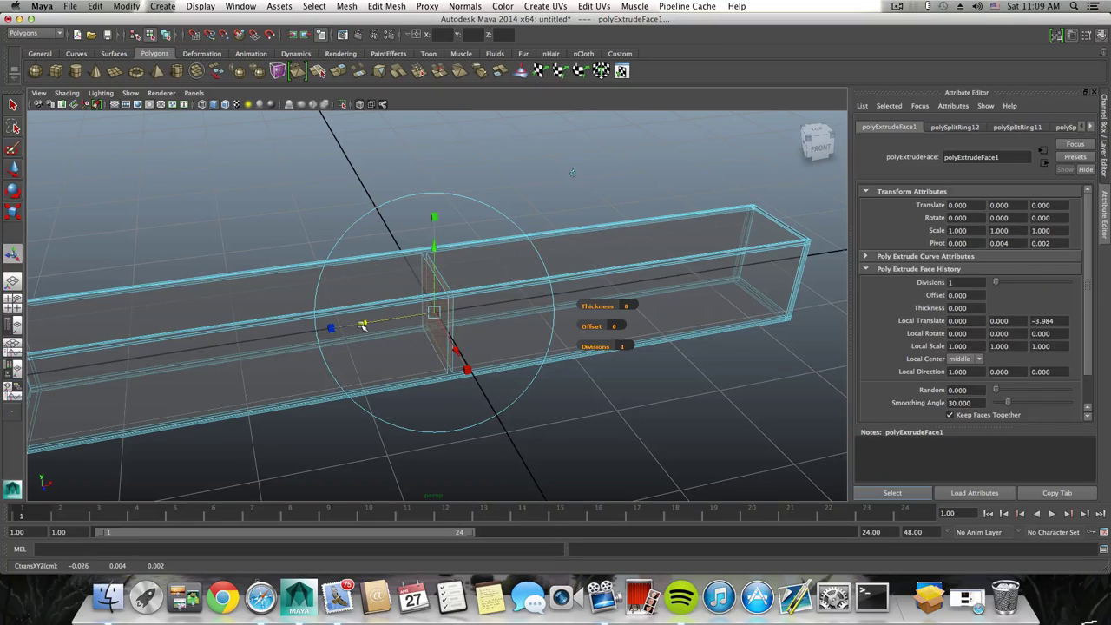
key(Delete)
Switch to vertex selection and select all the vertices where the two inner extrusions meet at the bar's middle.
mouse_move(394, 329)
alt+mouse_down()
mouse_move(370, 334)
mouse_move(383, 318)
alt+mouse_up()
right_click(388, 308)
right_drag(387, 308, 346, 308)
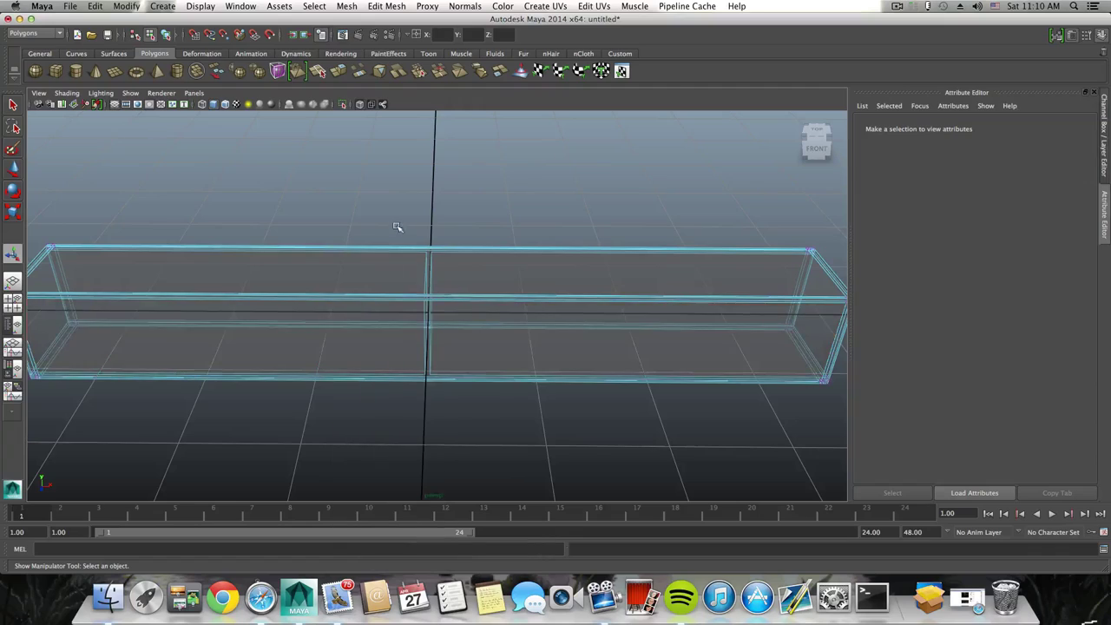
drag(396, 227, 452, 444)
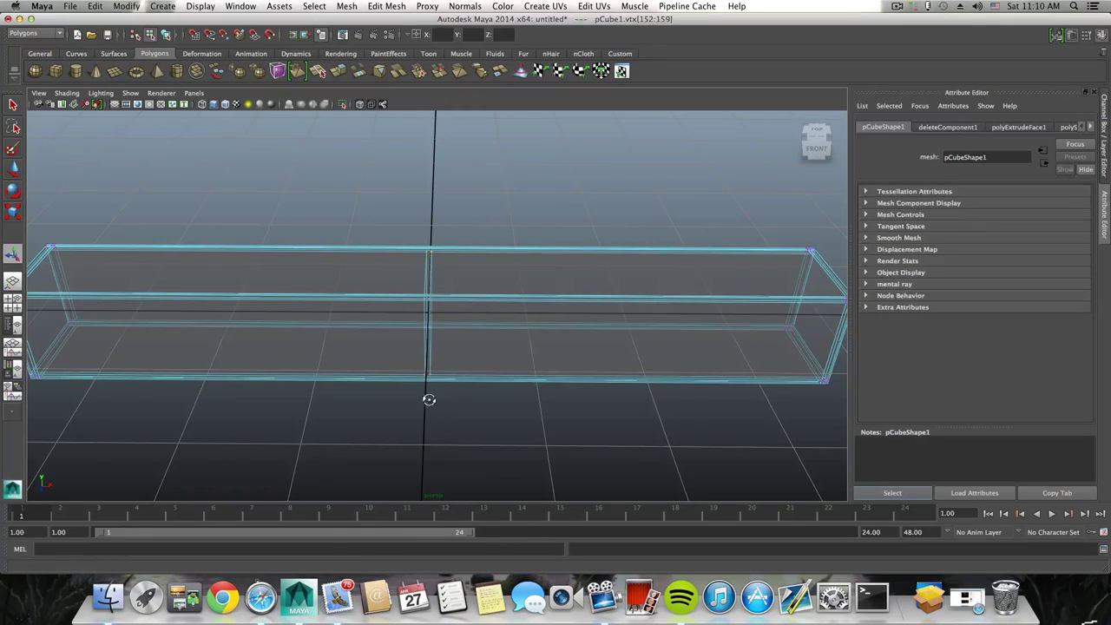
alt+drag(426, 396, 422, 365)
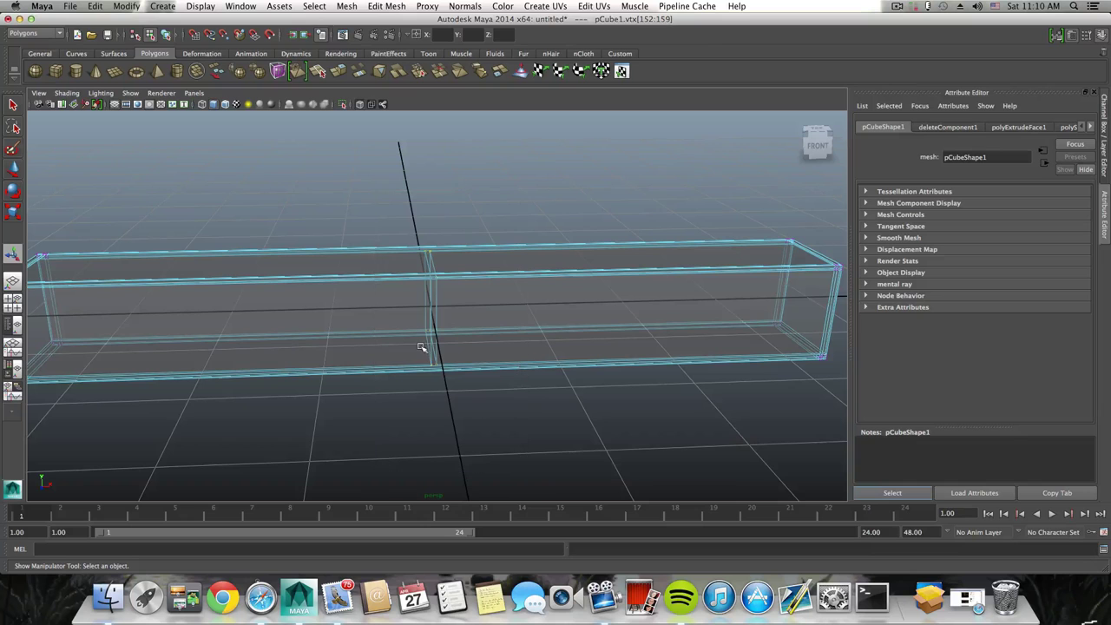
alt+right_drag(391, 379, 568, 408)
alt+drag(408, 303, 476, 250)
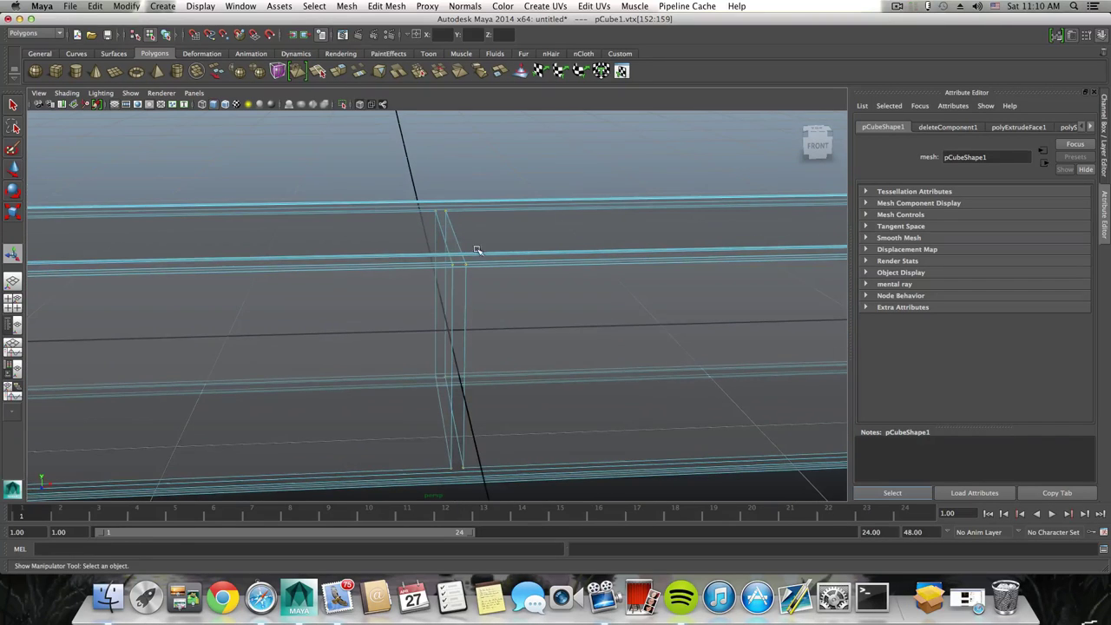
alt+drag(528, 356, 483, 372)
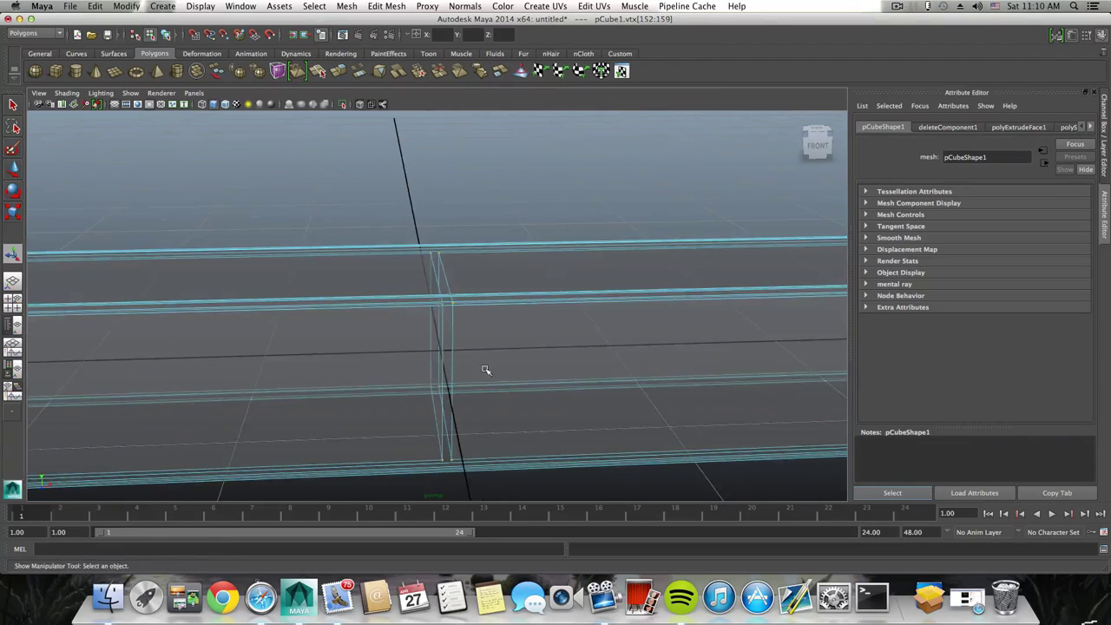
Reset the Merge Vertices options and merge the selected middle vertices with a threshold of 0.0100.
click(387, 6)
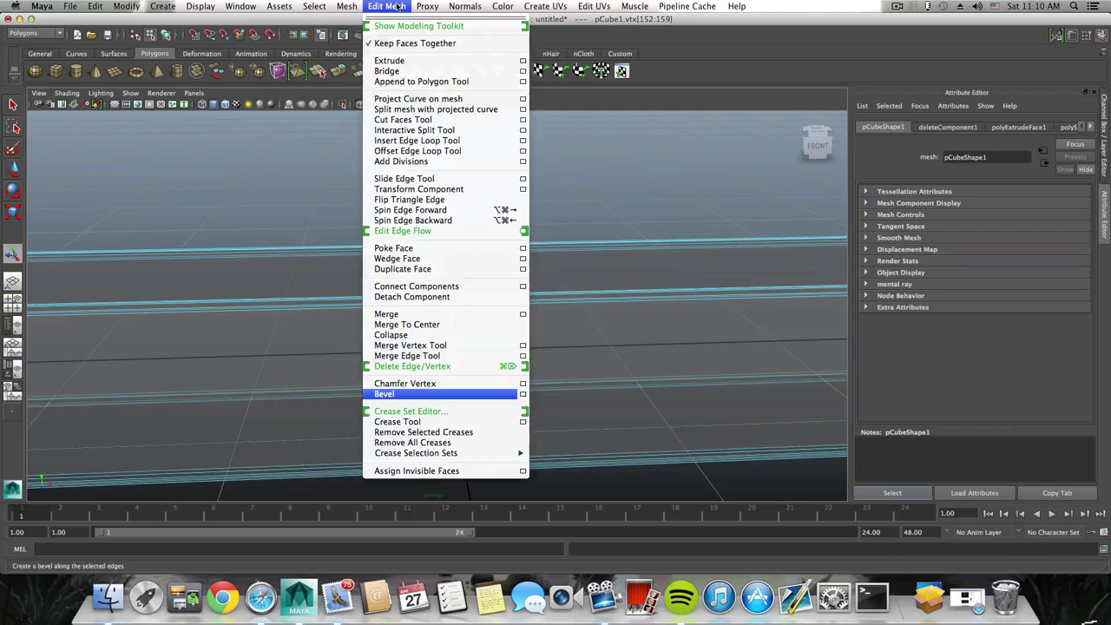
click(523, 315)
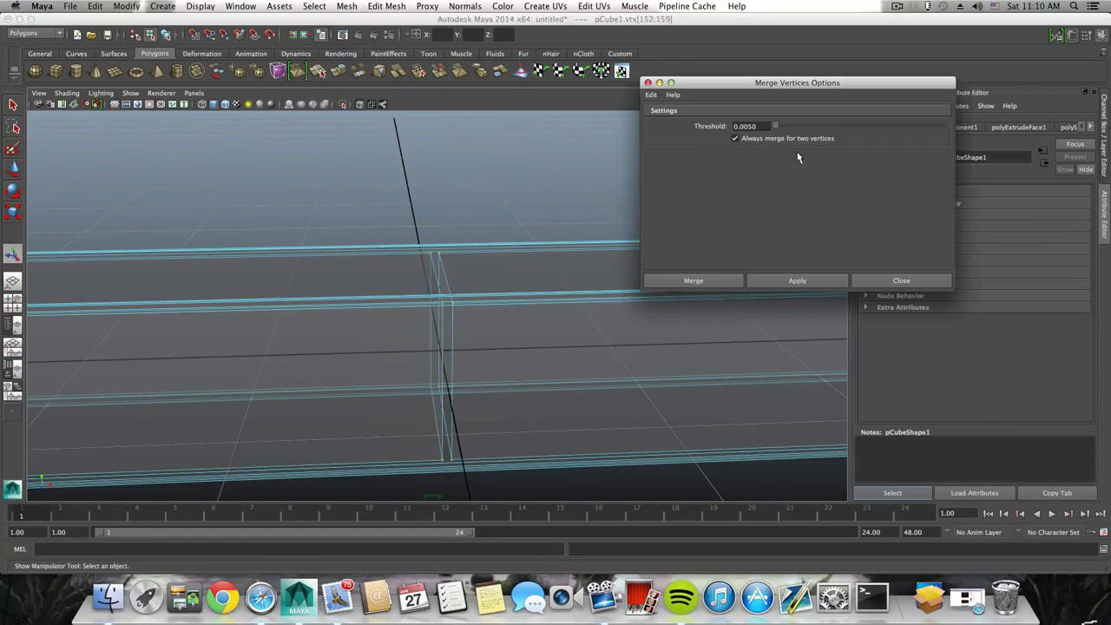
click(651, 95)
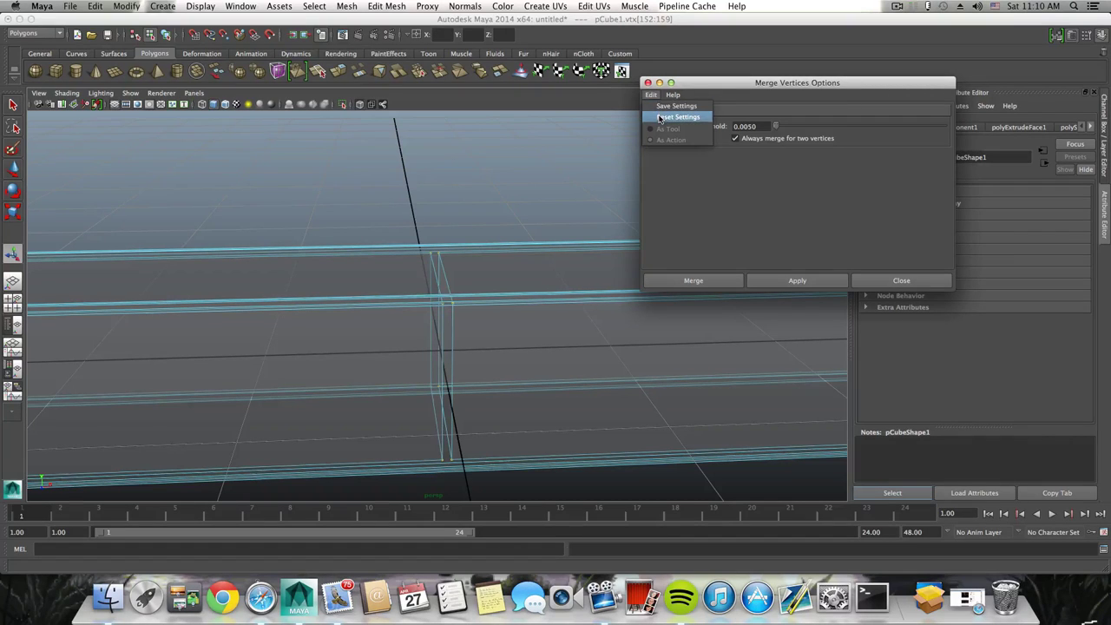
click(661, 118)
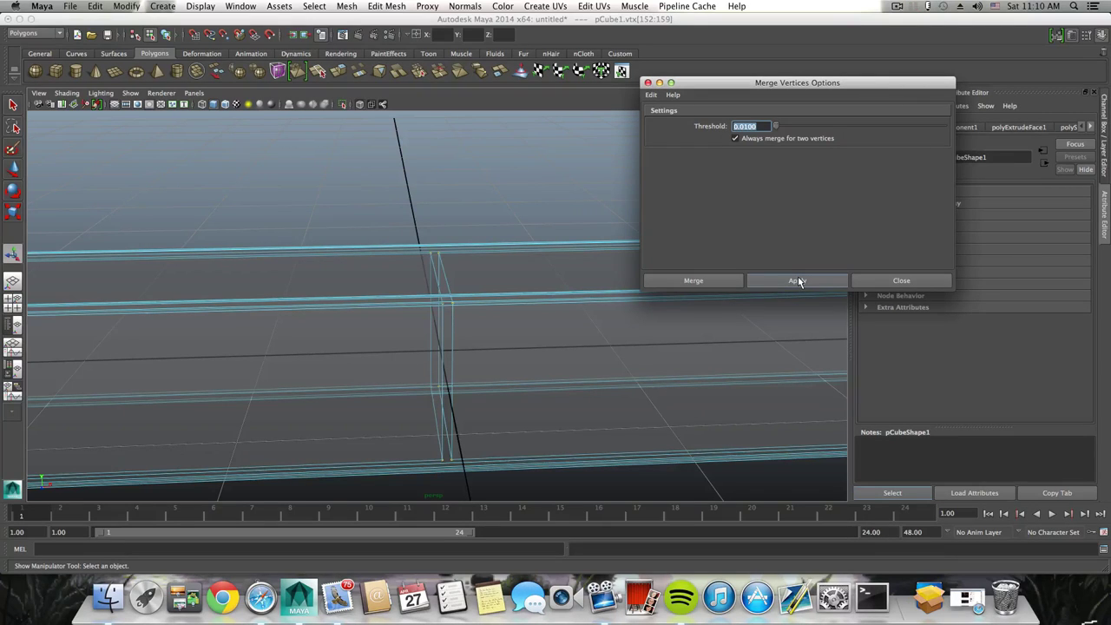
click(795, 280)
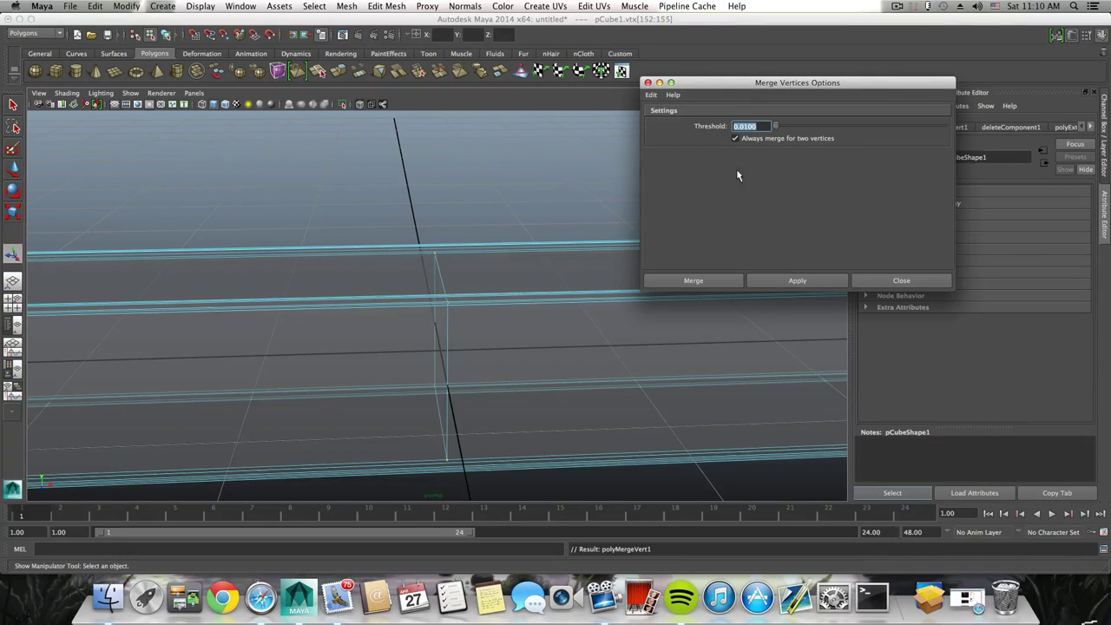
Close the merge options, switch to edge selection and delete the inner edge loop at the bar's middle.
alt+drag(499, 306, 443, 305)
right_drag(444, 305, 445, 278)
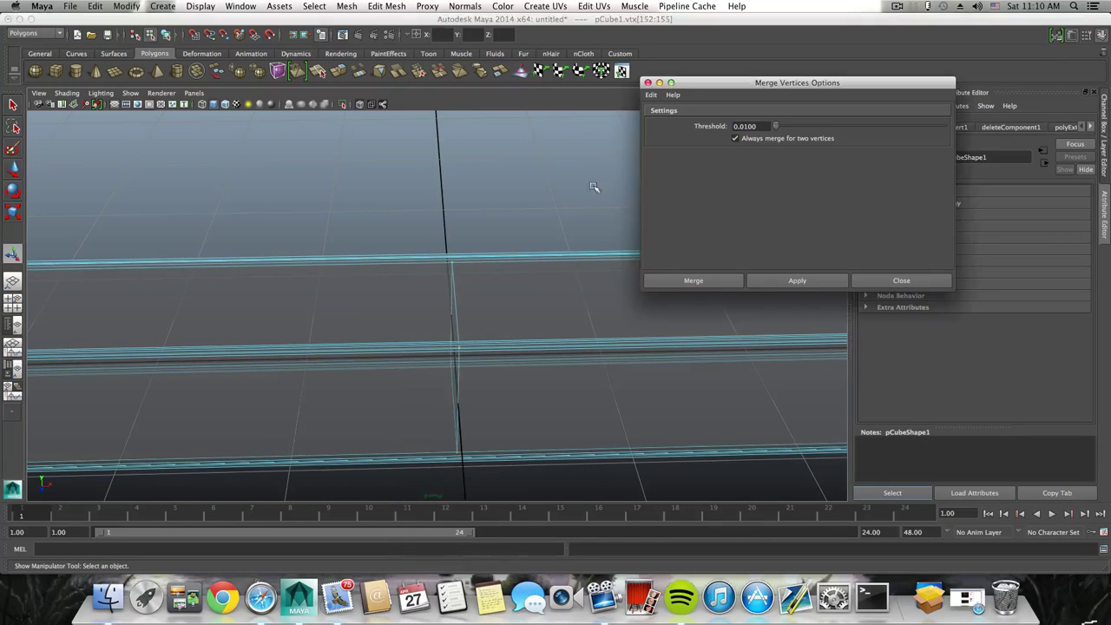
click(646, 83)
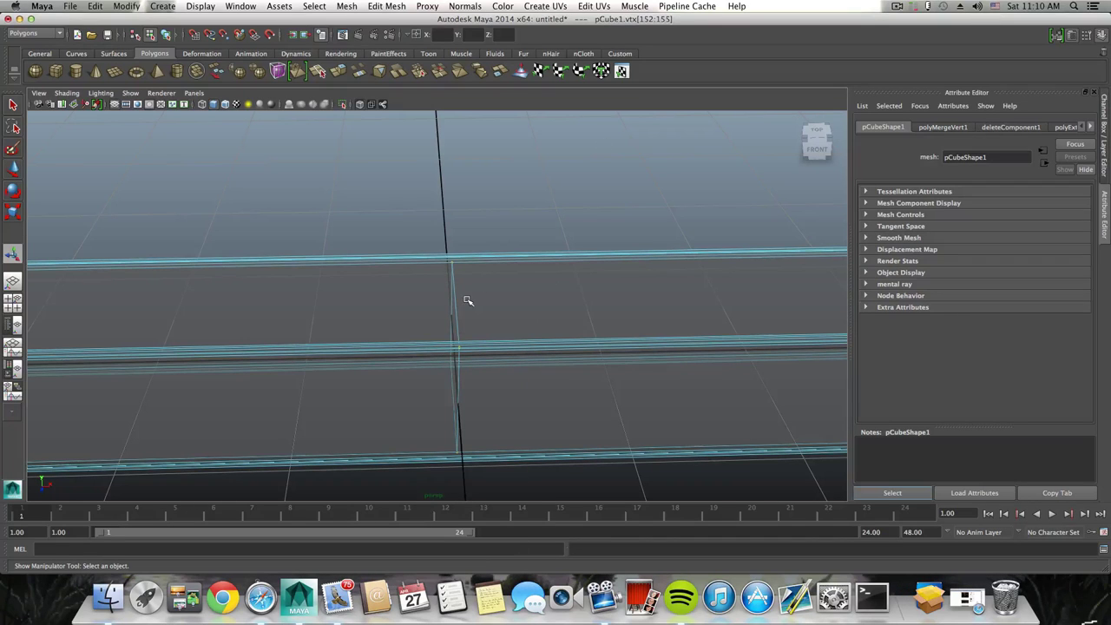
mouse_move(456, 310)
alt+mouse_down()
mouse_move(550, 307)
mouse_move(488, 285)
mouse_move(523, 277)
mouse_move(452, 301)
alt+mouse_up()
click(524, 287)
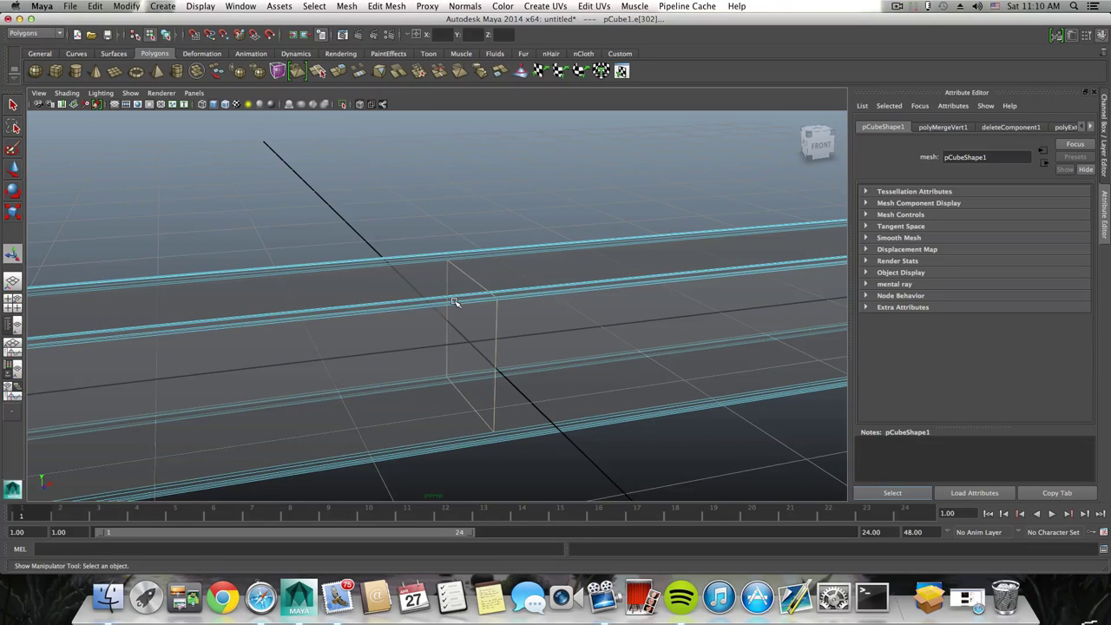
shift+right_click(473, 279)
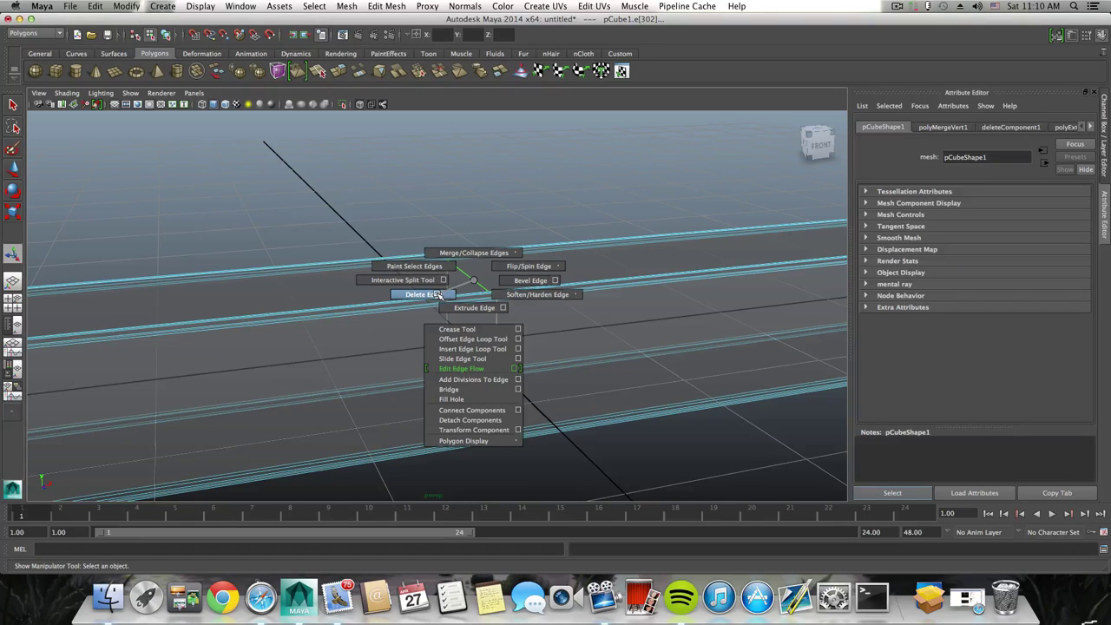
click(437, 295)
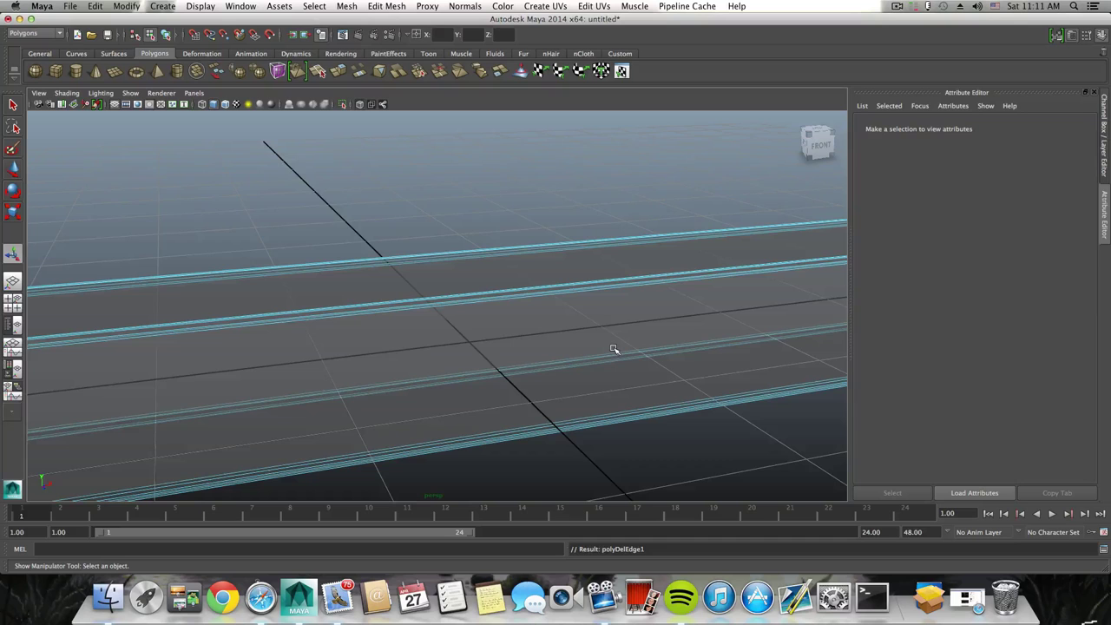
Return to object selection with the Select Tool active and turn off X-Ray shading.
scroll(612, 349, down, 5)
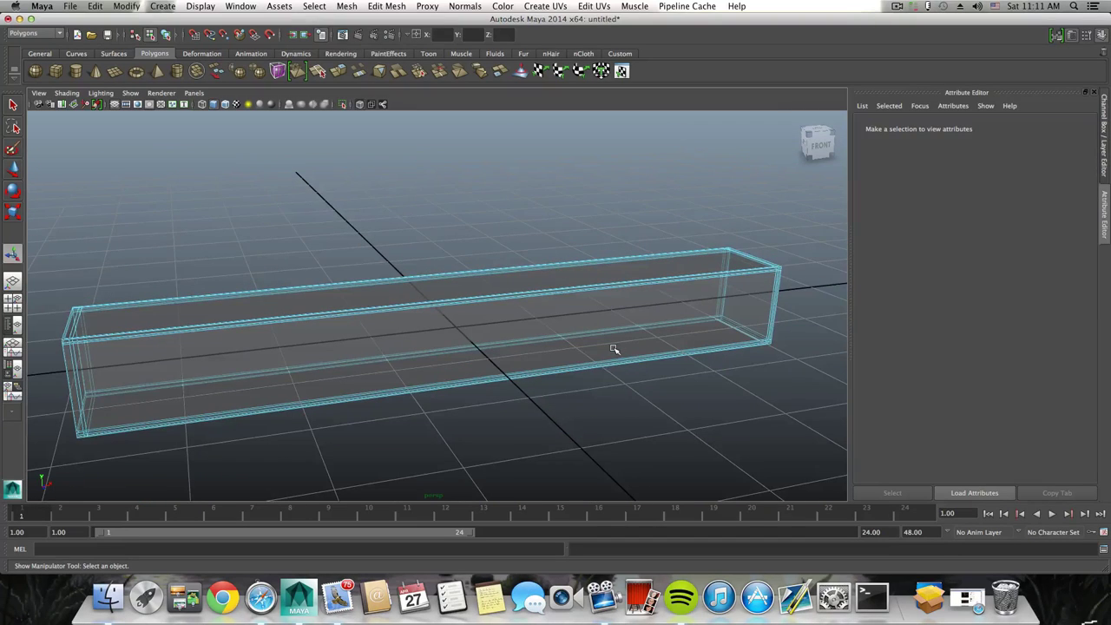
alt+drag(612, 348, 521, 345)
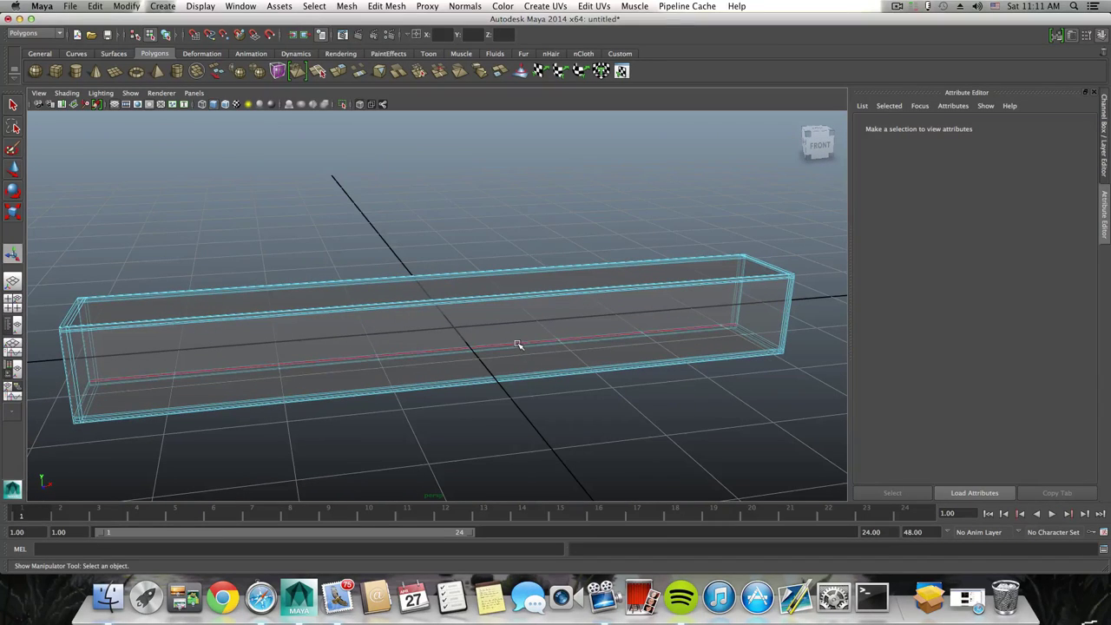
key(F8)
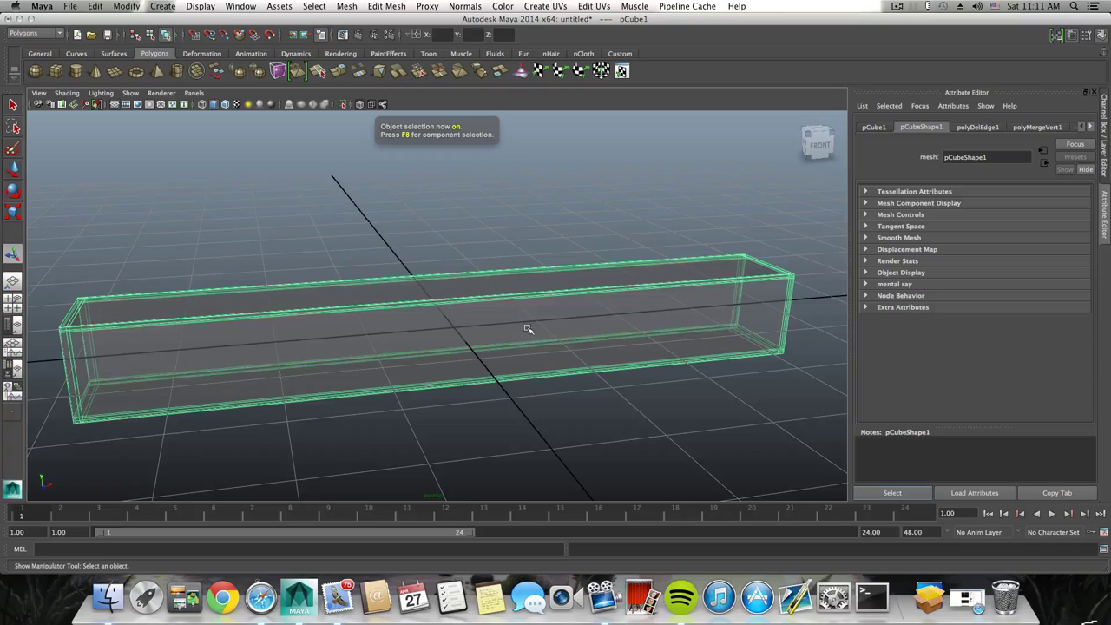
alt+drag(528, 325, 369, 322)
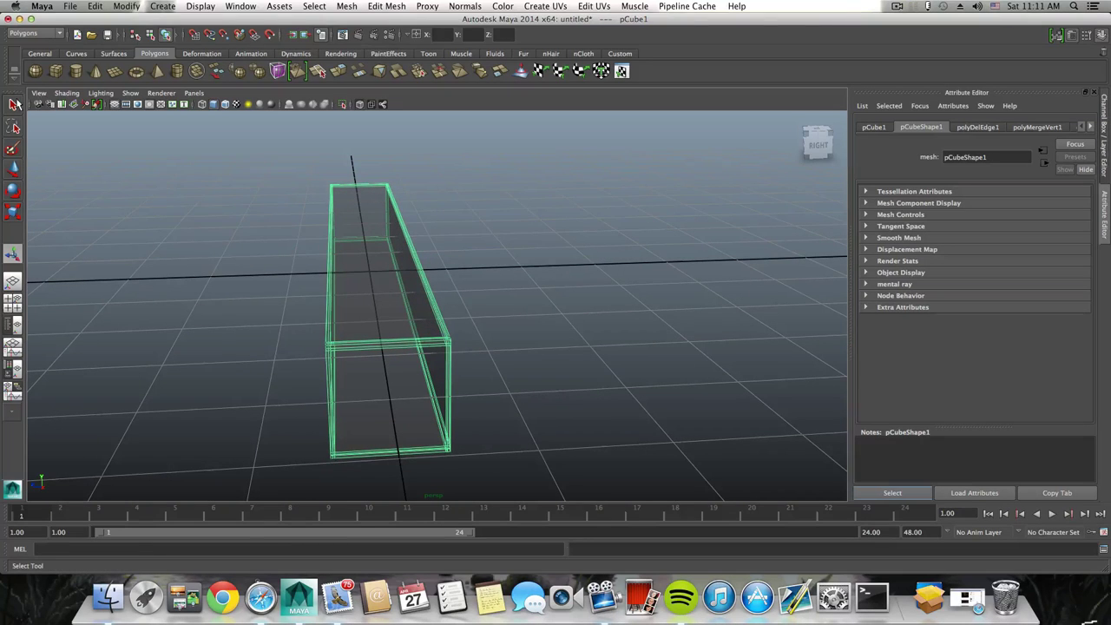
click(13, 105)
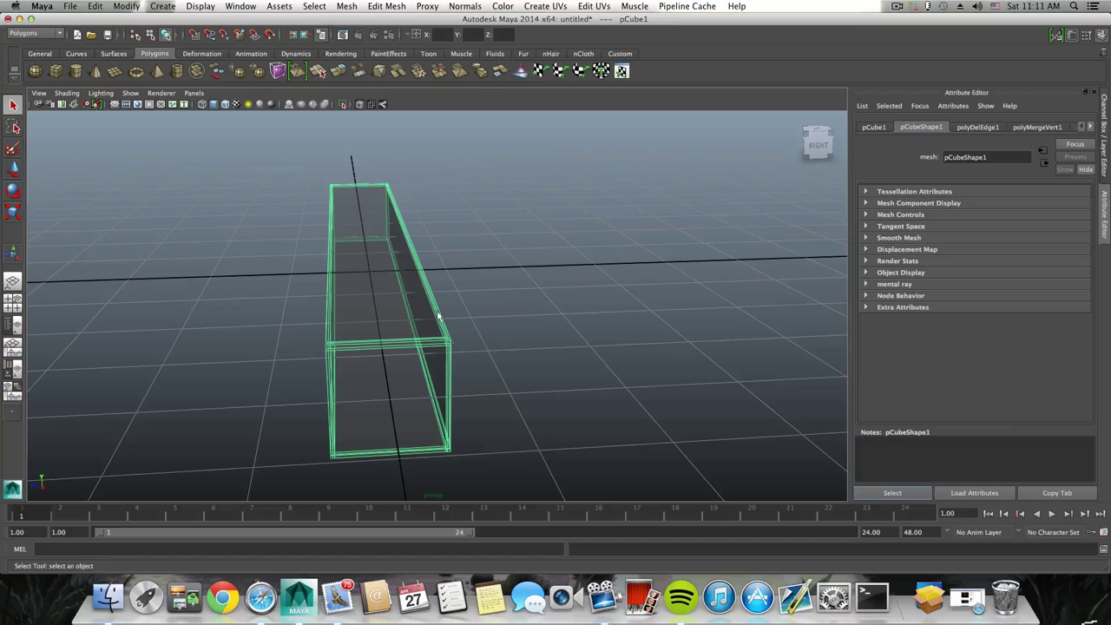
click(67, 93)
click(96, 212)
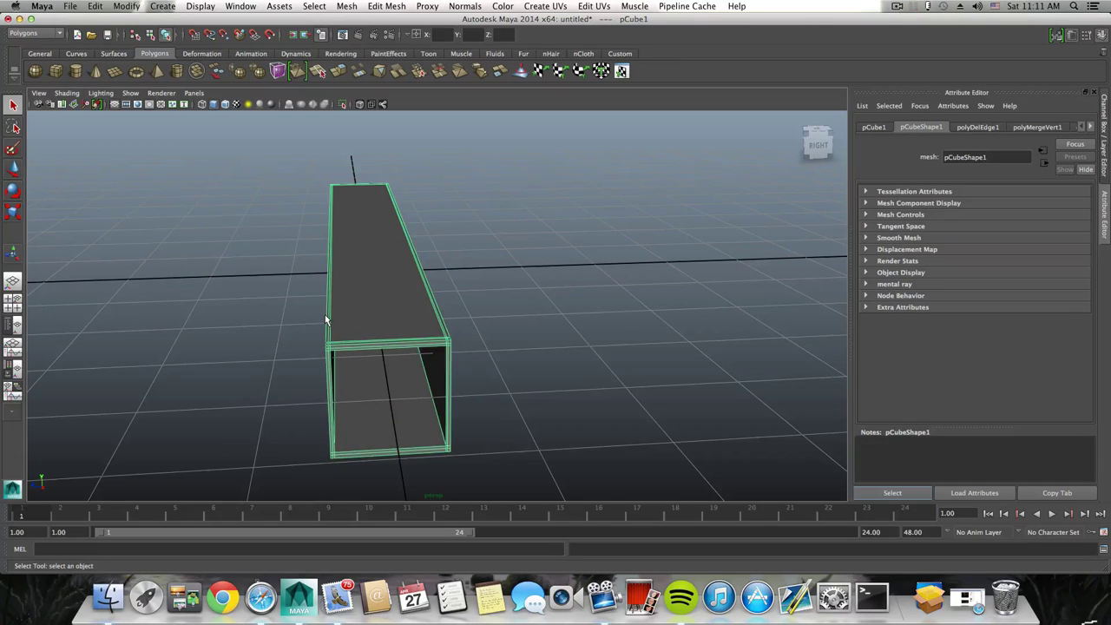
Insert supporting edge loops on the hollow's inner walls, close to its long corner edges.
alt+drag(325, 320, 415, 312)
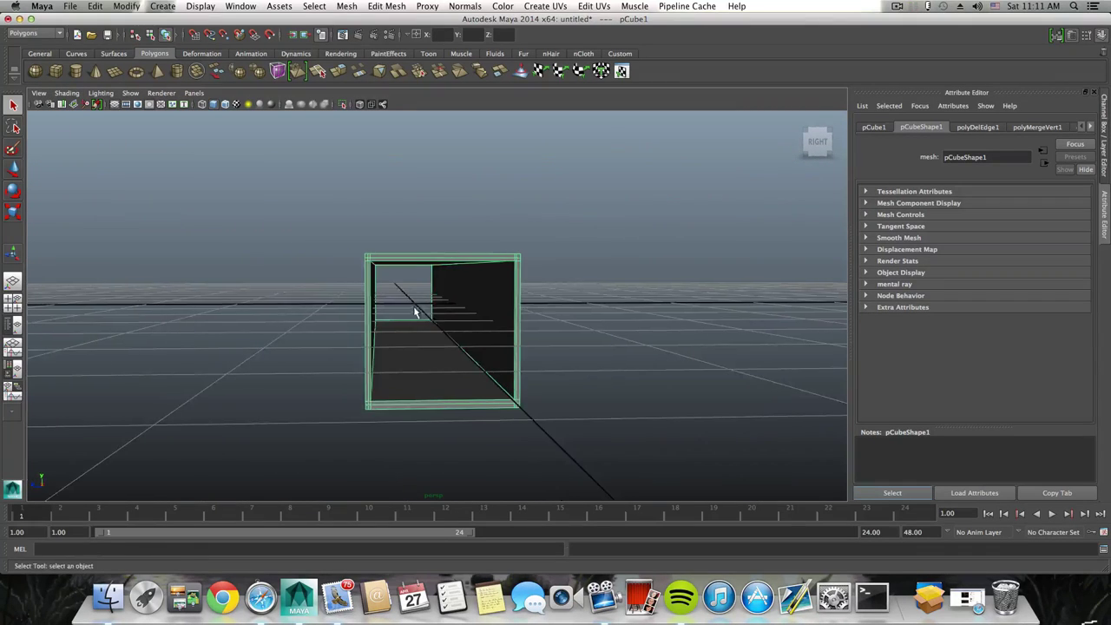
scroll(415, 312, up, 5)
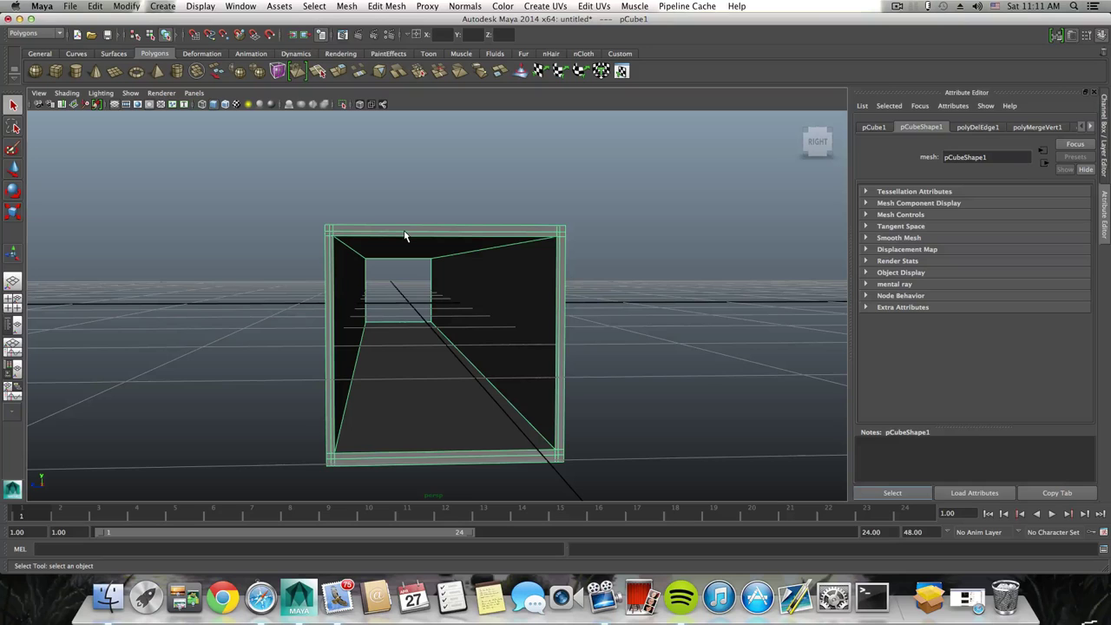
shift+right_drag(405, 235, 353, 237)
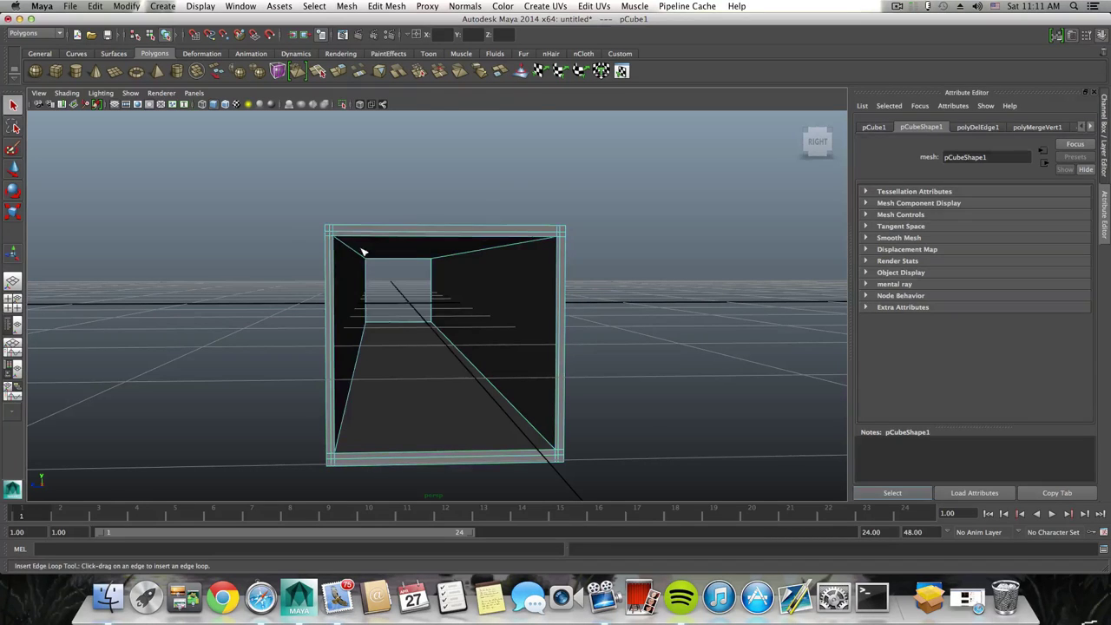
alt+drag(353, 237, 352, 276)
alt+drag(476, 334, 398, 284)
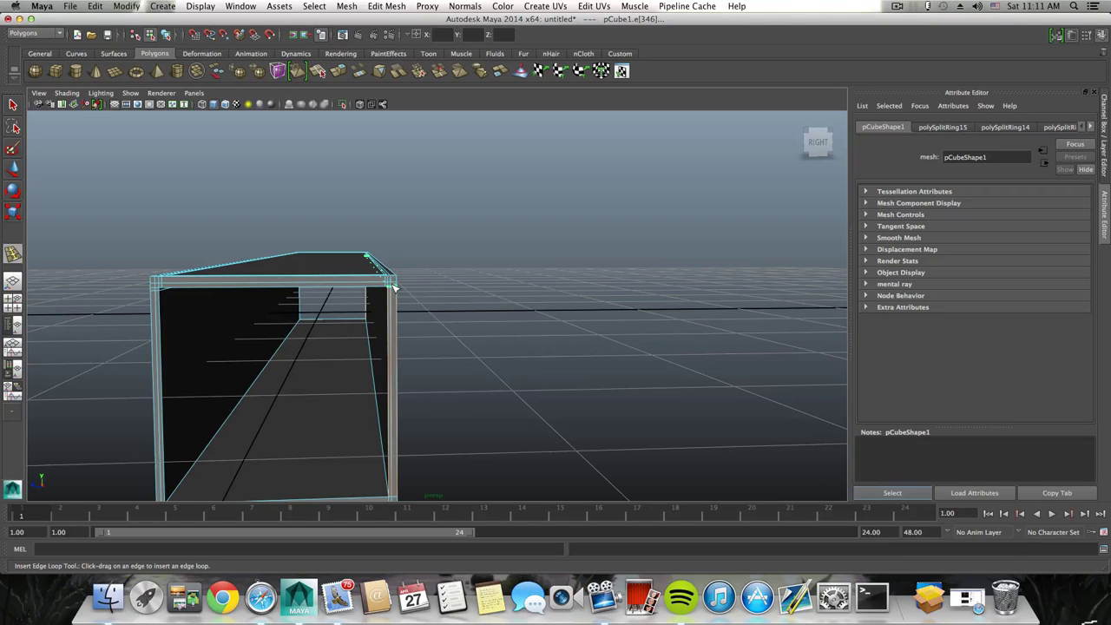
drag(393, 291, 393, 291)
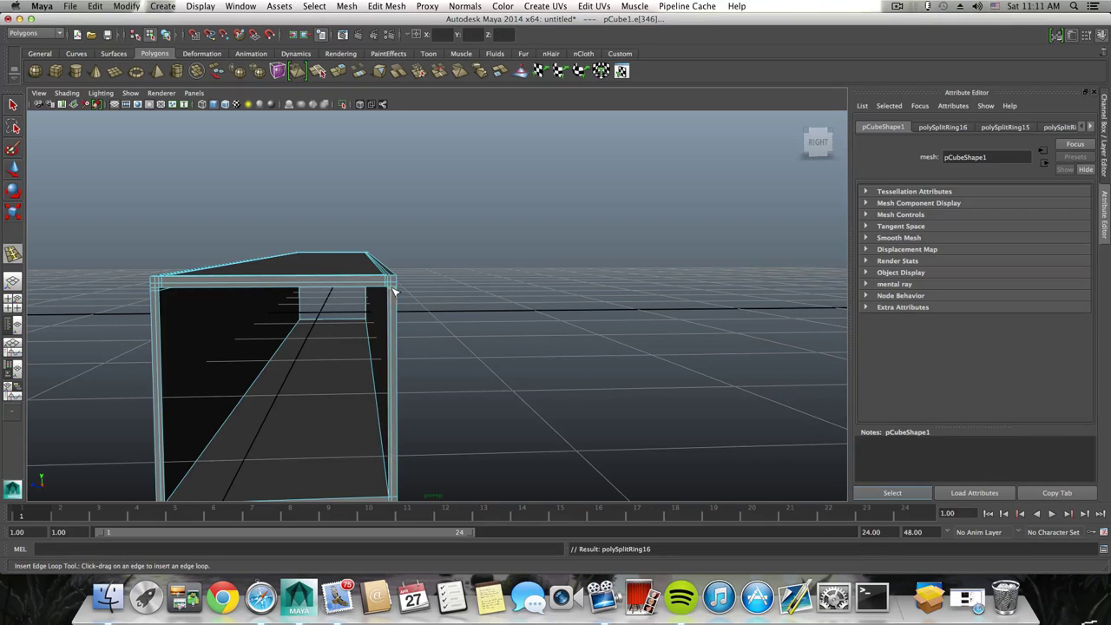
alt+drag(399, 342, 410, 382)
alt+drag(319, 383, 454, 382)
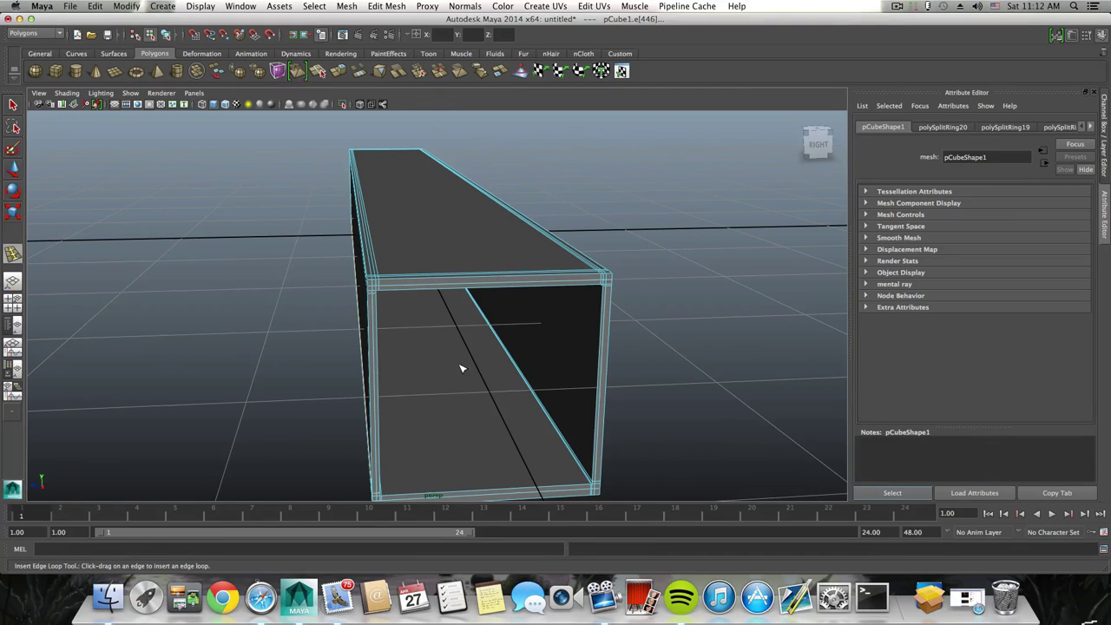
Leave the edge loop tool, return to object selection and select the whole bar.
key(F8)
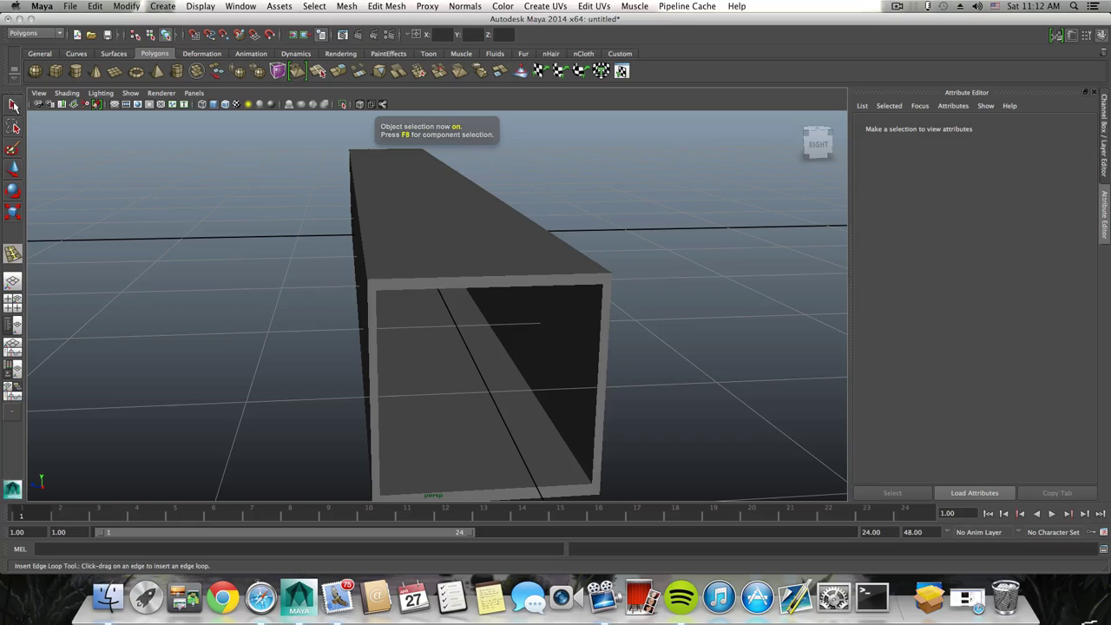
key(q)
click(438, 257)
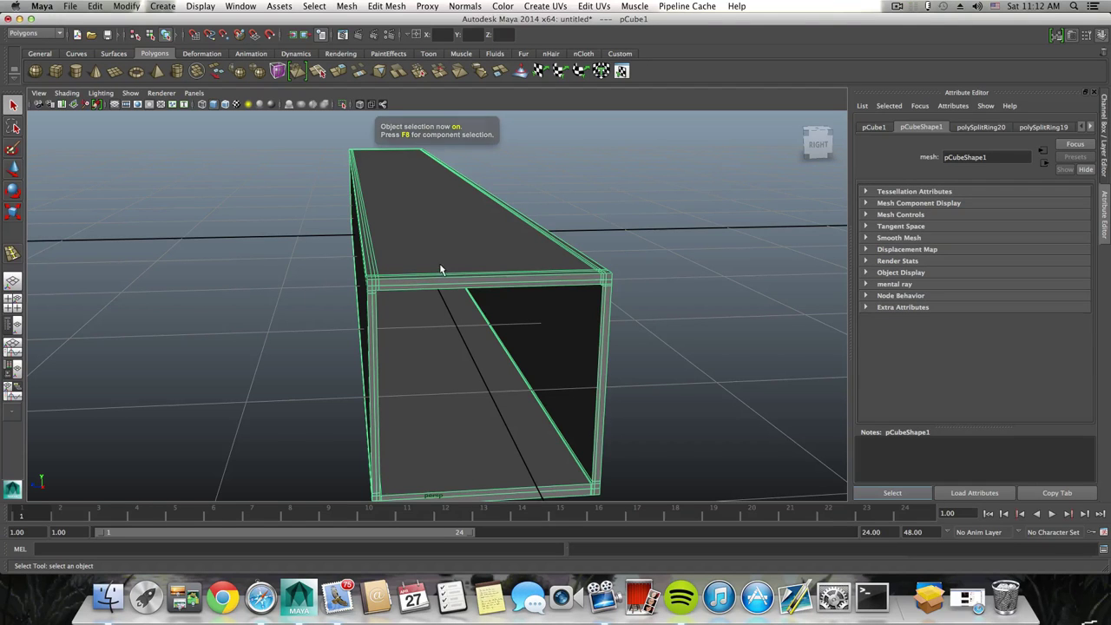
Preview the hollow bar in smooth mesh display and return to the unsmoothed display.
mouse_move(425, 285)
alt+mouse_down()
mouse_move(411, 302)
mouse_move(391, 286)
mouse_move(414, 285)
alt+mouse_up()
alt+middle_drag(415, 287, 389, 298)
alt+drag(388, 299, 352, 308)
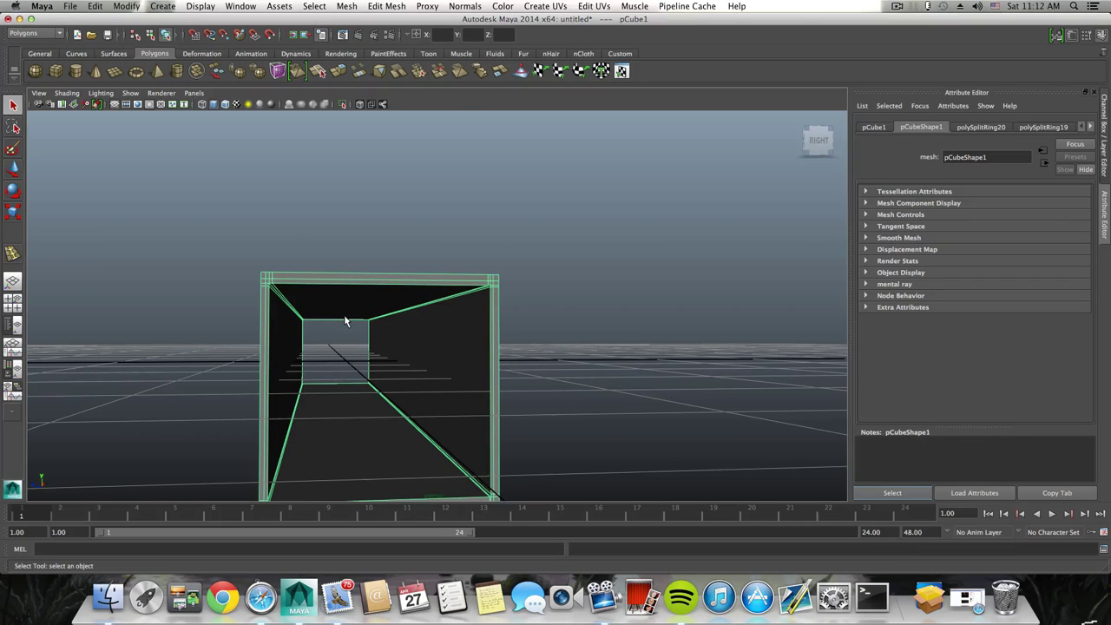
key(3)
mouse_move(344, 321)
alt+mouse_down()
mouse_move(509, 347)
mouse_move(448, 378)
mouse_move(330, 330)
mouse_move(359, 305)
mouse_move(360, 328)
alt+mouse_up()
key(1)
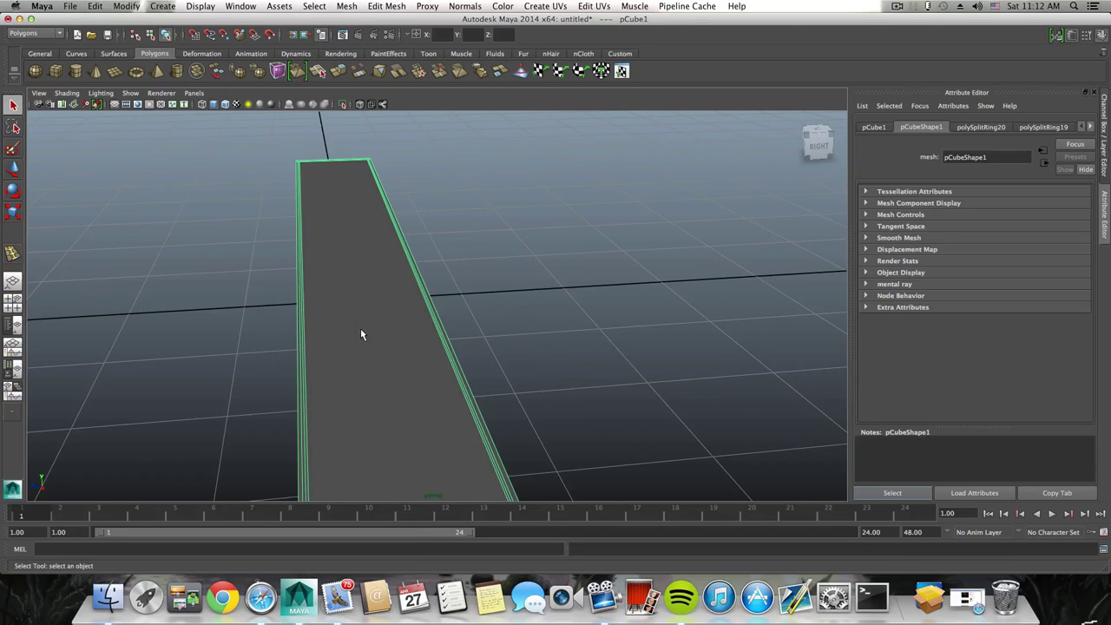
Switch to face selection and select the bar's large top face.
right_drag(360, 328, 361, 354)
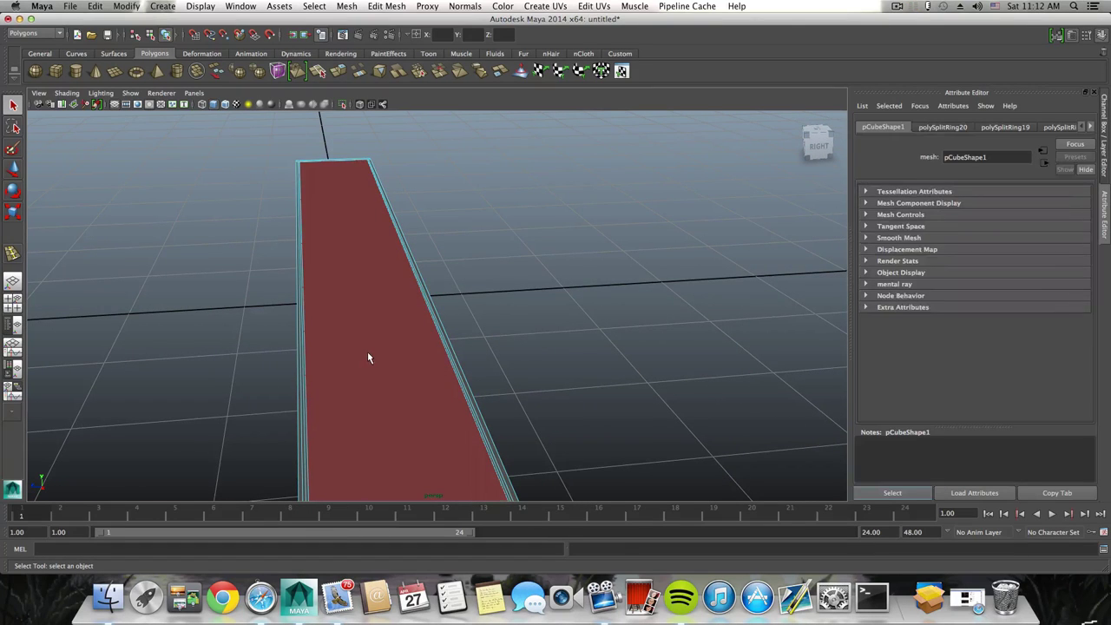
click(367, 352)
mouse_move(367, 351)
alt+mouse_down()
mouse_move(364, 325)
mouse_move(330, 349)
mouse_move(355, 318)
mouse_move(345, 365)
mouse_move(352, 345)
alt+mouse_up()
alt+middle_drag(353, 344, 349, 357)
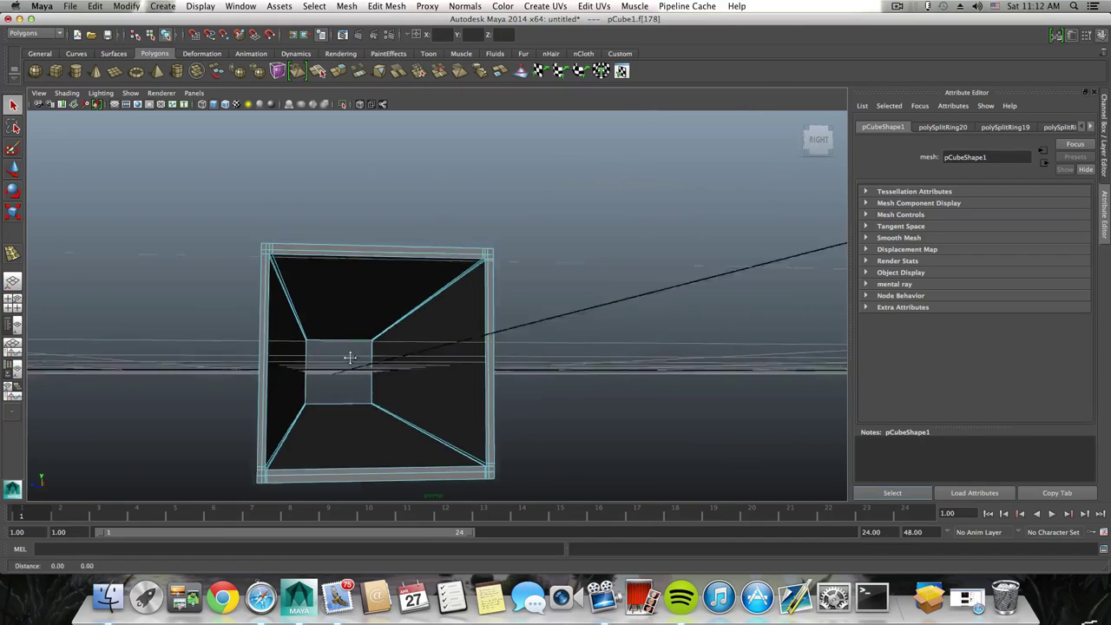
alt+drag(350, 357, 362, 385)
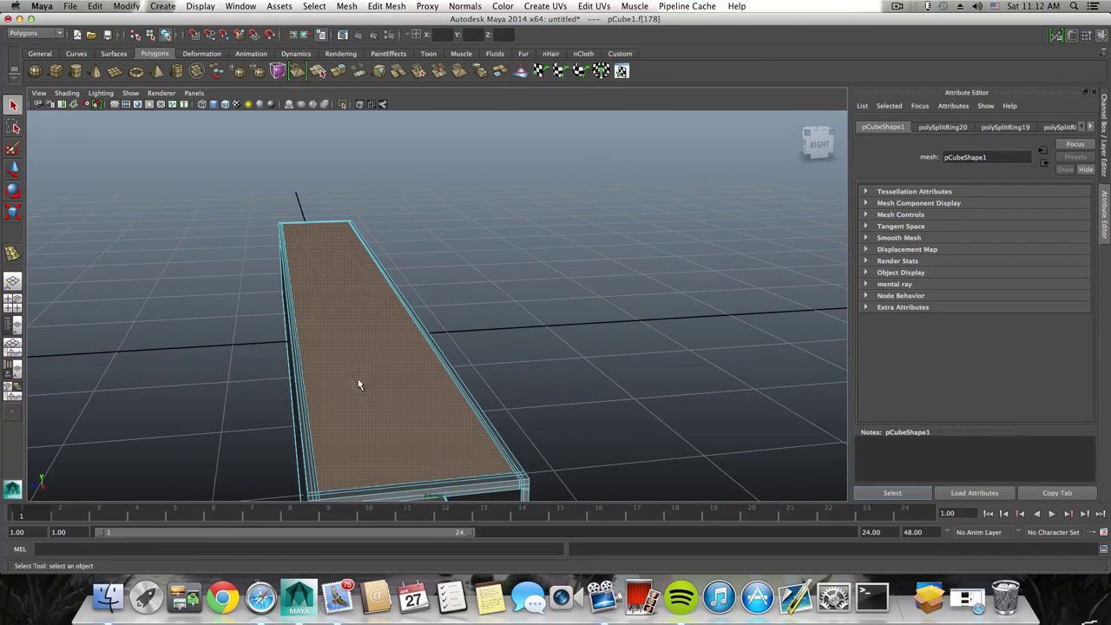
Extrude the selected top face and scale it uniformly to about 0.867 to form an inset.
click(341, 73)
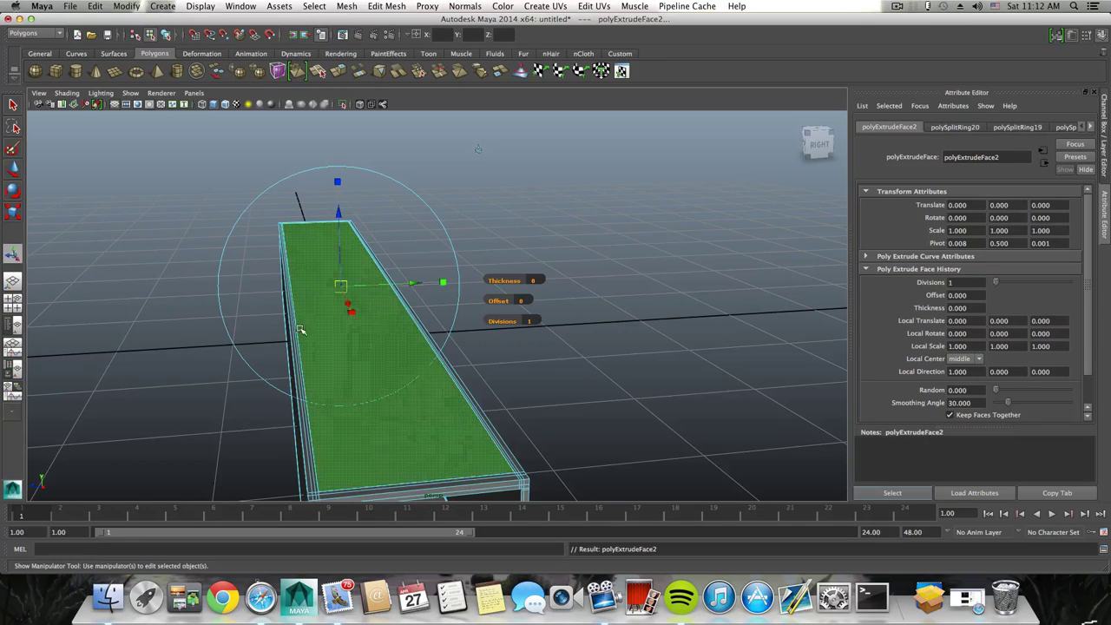
alt+drag(299, 330, 296, 246)
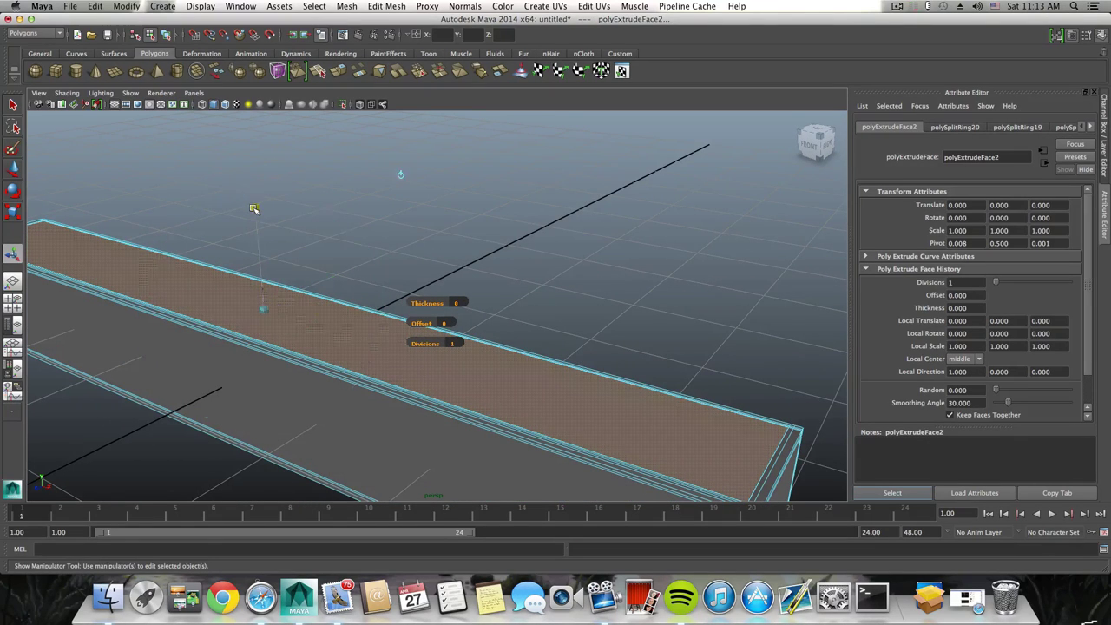
click(253, 208)
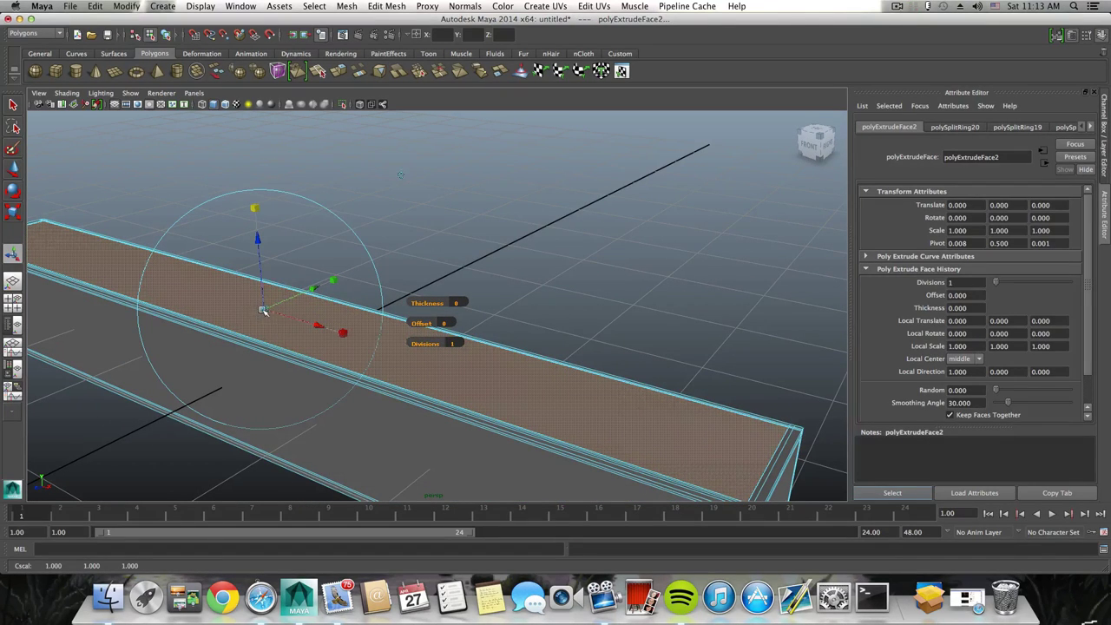
drag(263, 311, 358, 352)
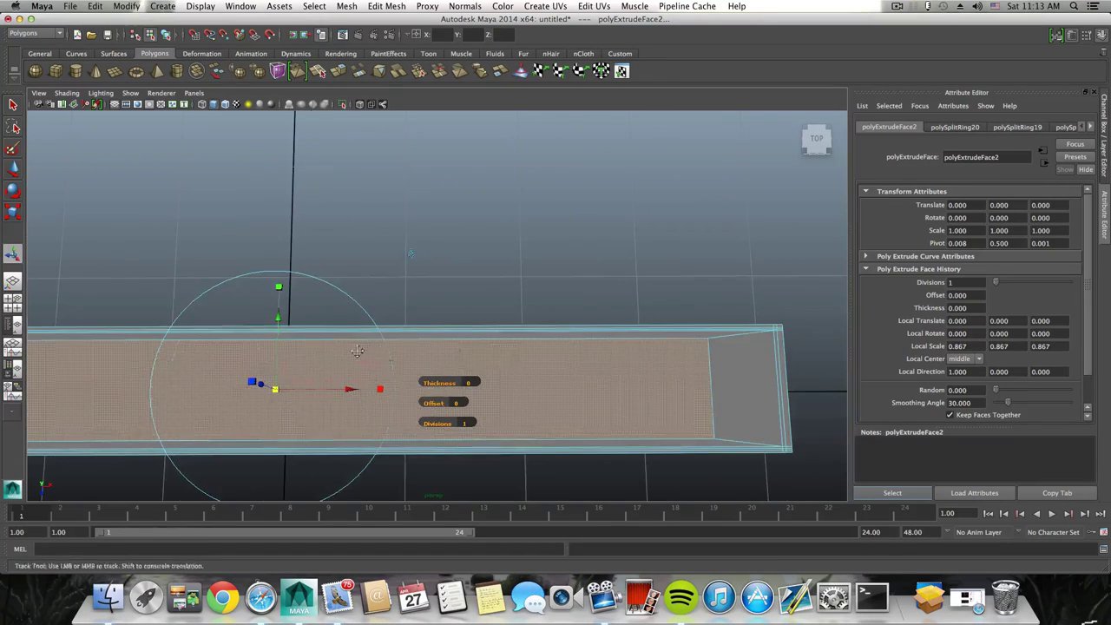
alt+middle_drag(358, 352, 524, 320)
scroll(476, 323, down, 3)
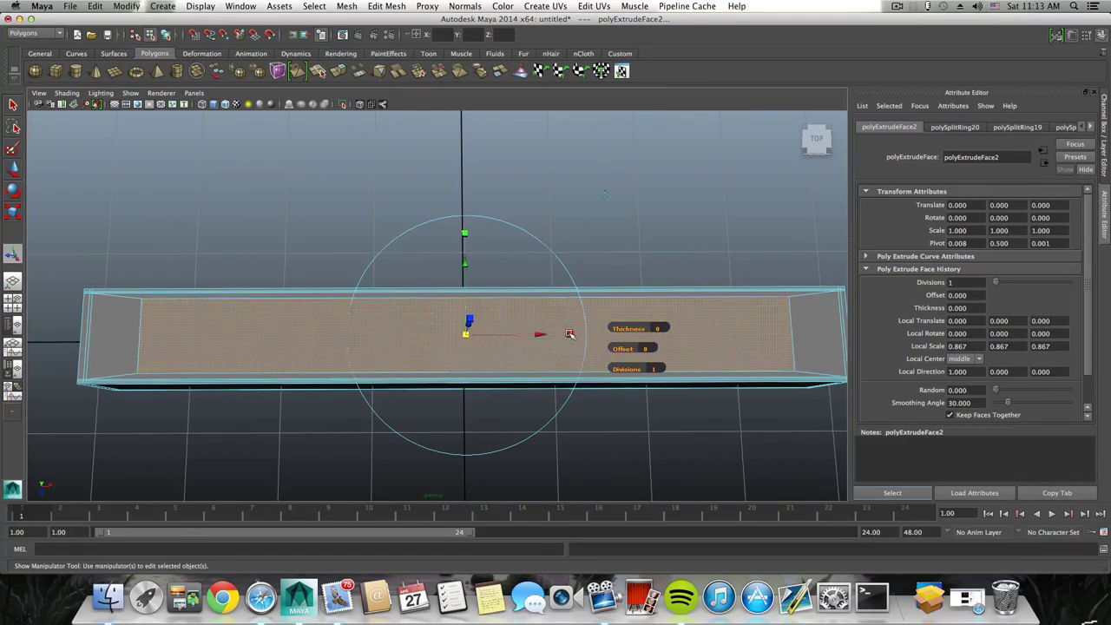
Scale the inset top face to about 0.929 along the bar's length and 0.663 across its width.
mouse_move(569, 334)
mouse_down()
mouse_move(583, 334)
mouse_move(570, 334)
mouse_up()
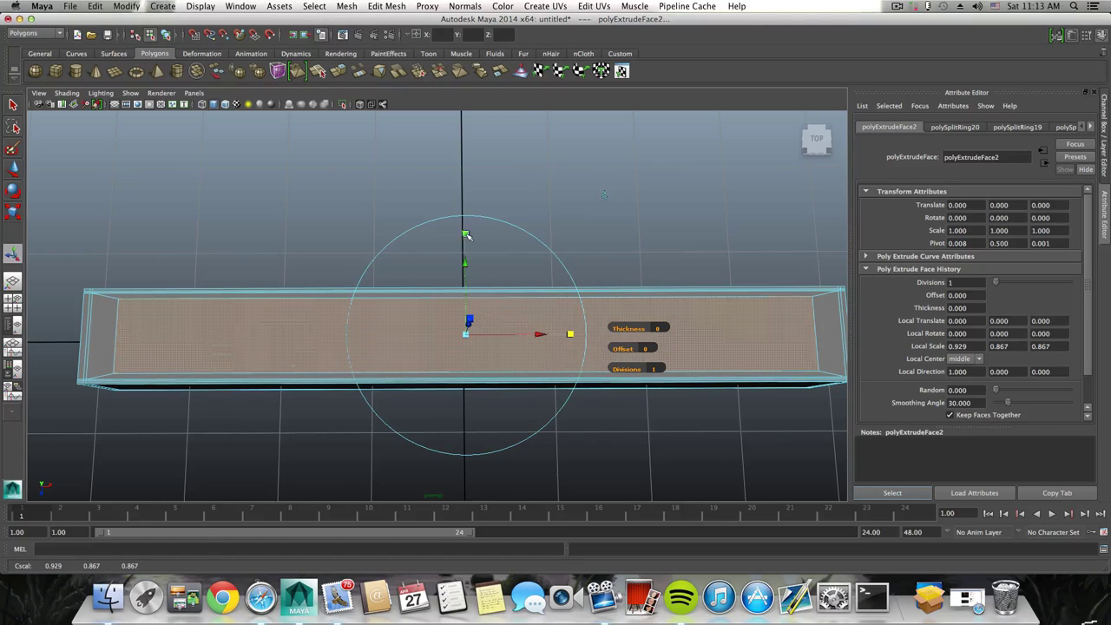
drag(464, 233, 534, 335)
drag(507, 286, 507, 391)
Select the ceiling face inside the hollow, beneath the inset top face, undoing any accidental selection of the whole mesh.
alt+middle_drag(507, 391, 423, 358)
alt+drag(422, 340, 369, 230)
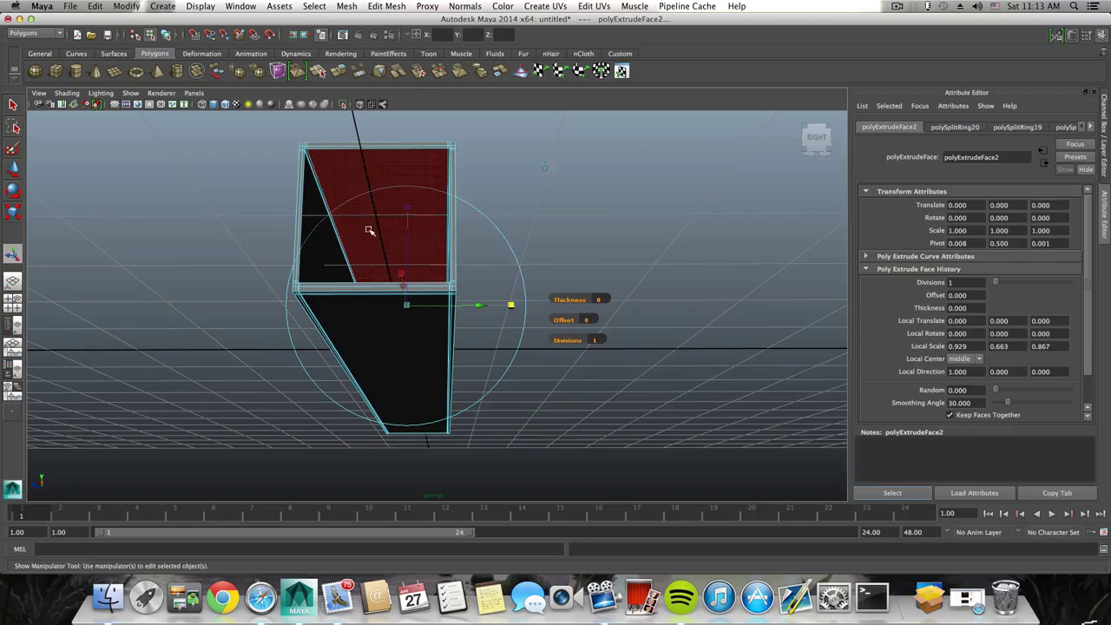
click(359, 322)
alt+drag(359, 322, 516, 382)
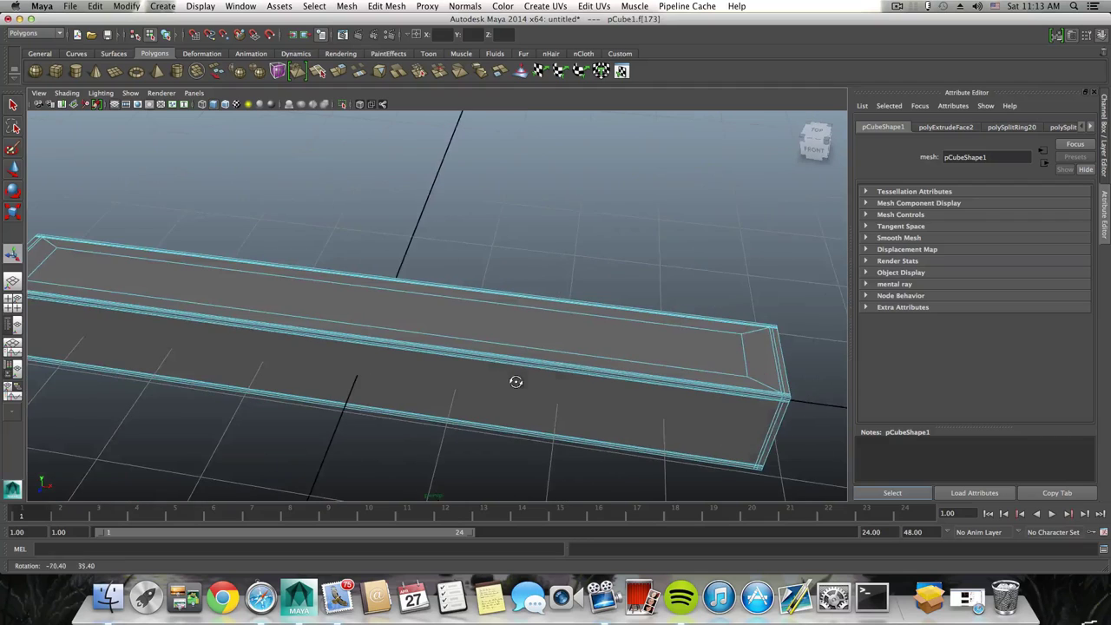
alt+right_drag(515, 382, 550, 374)
alt+drag(514, 376, 585, 376)
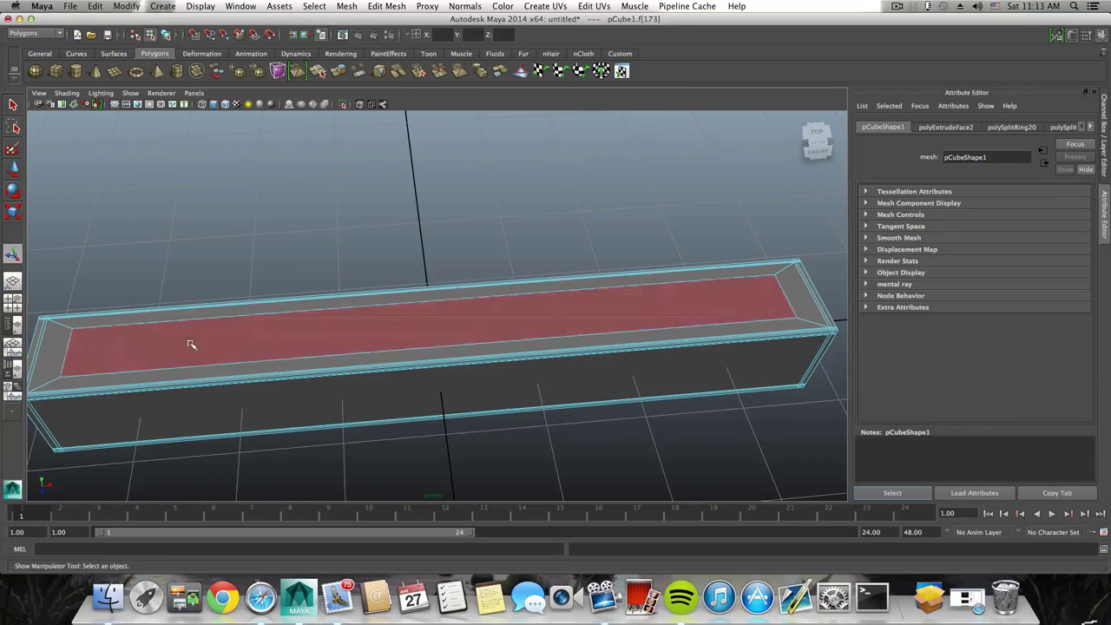
alt+middle_drag(362, 366, 436, 349)
shift+double_click(435, 351)
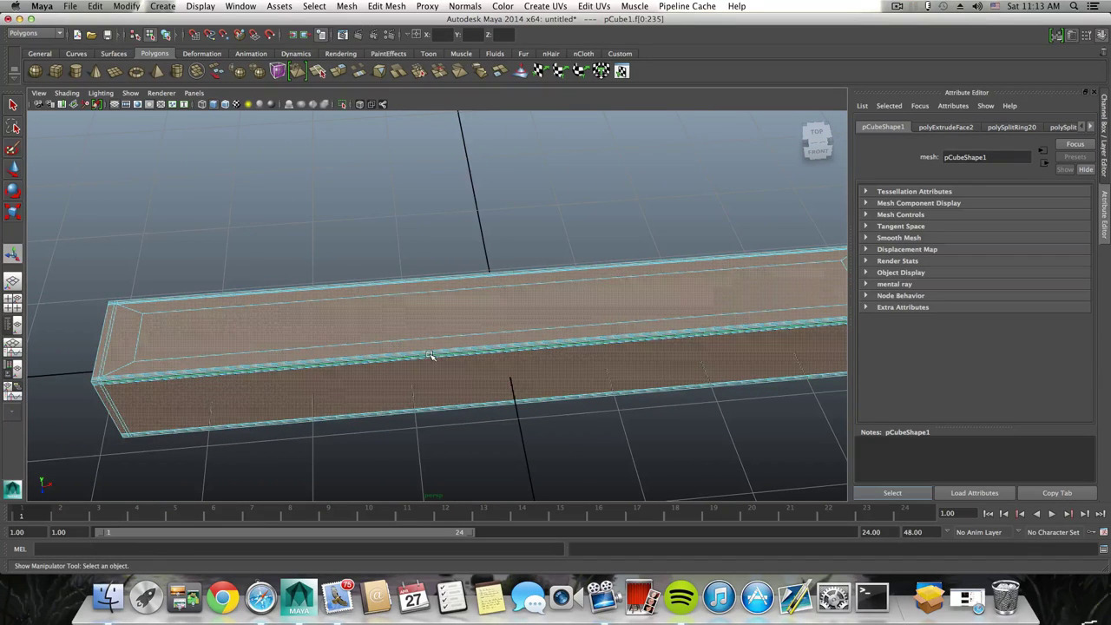
key(super+z)
mouse_move(443, 363)
alt+mouse_down()
mouse_move(349, 335)
mouse_move(460, 375)
alt+mouse_up()
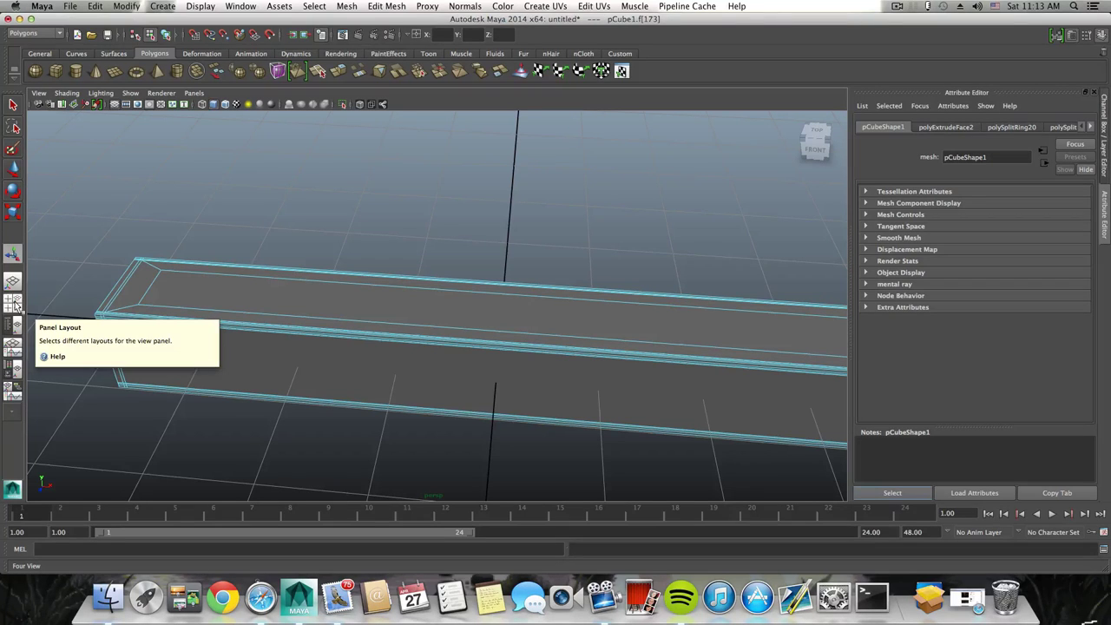
Look at the bar in the four-view layout, the maximized top view and the single perspective view.
key(space)
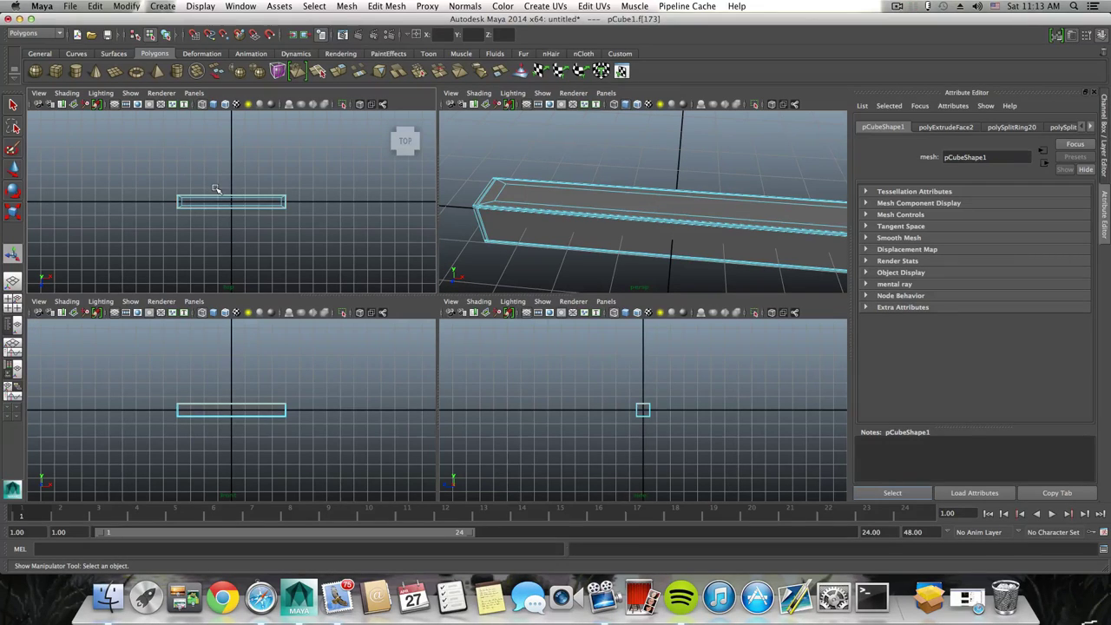
key(space)
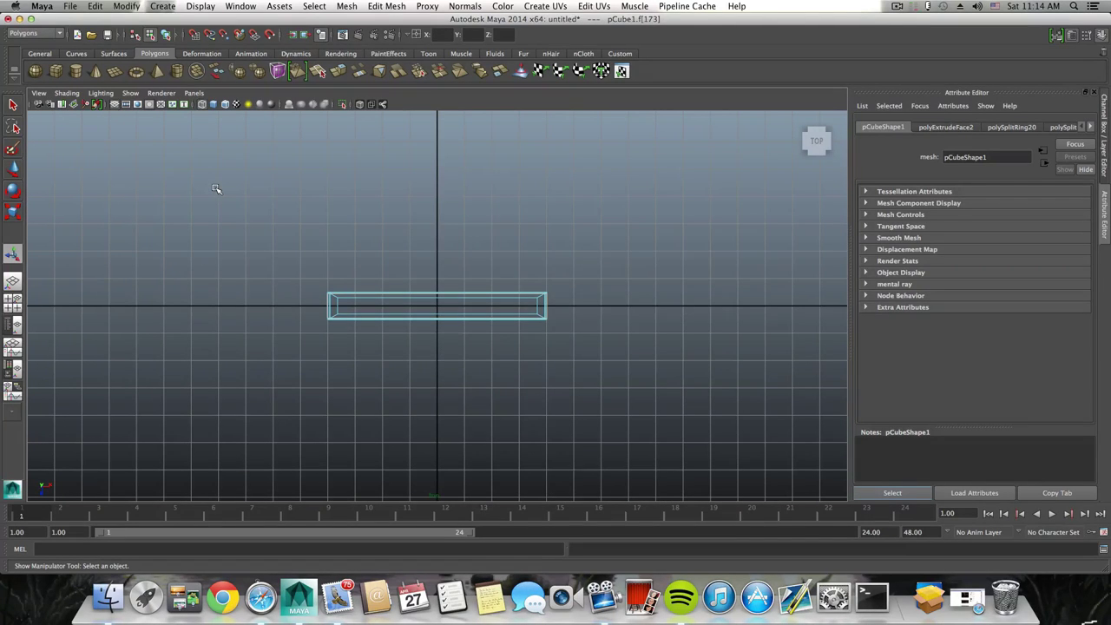
key(space)
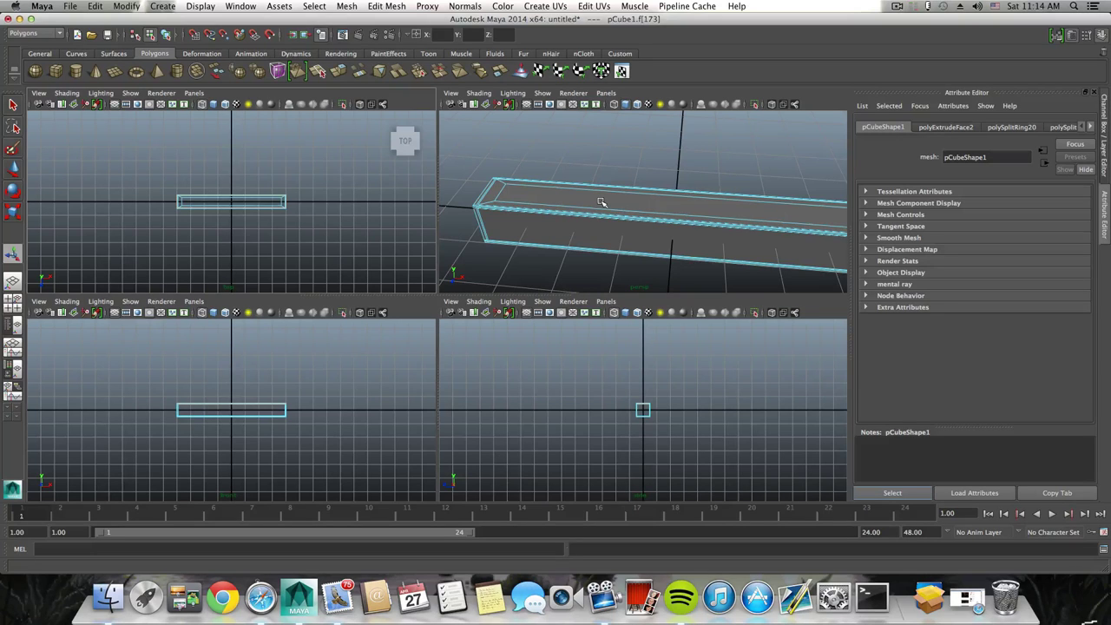
key(space)
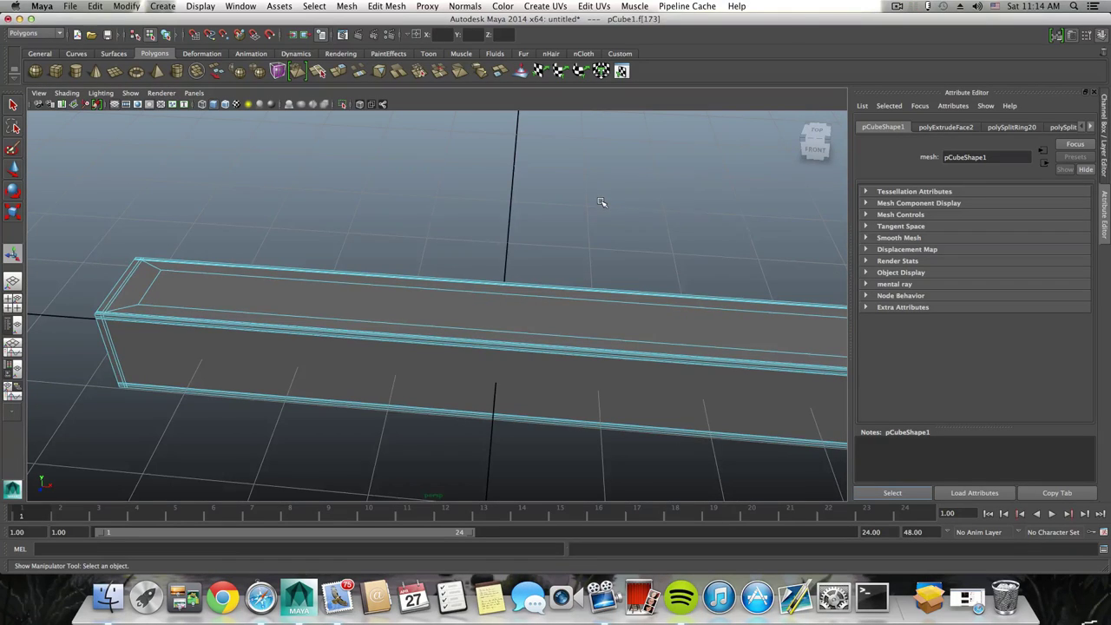
key(space)
key(space)
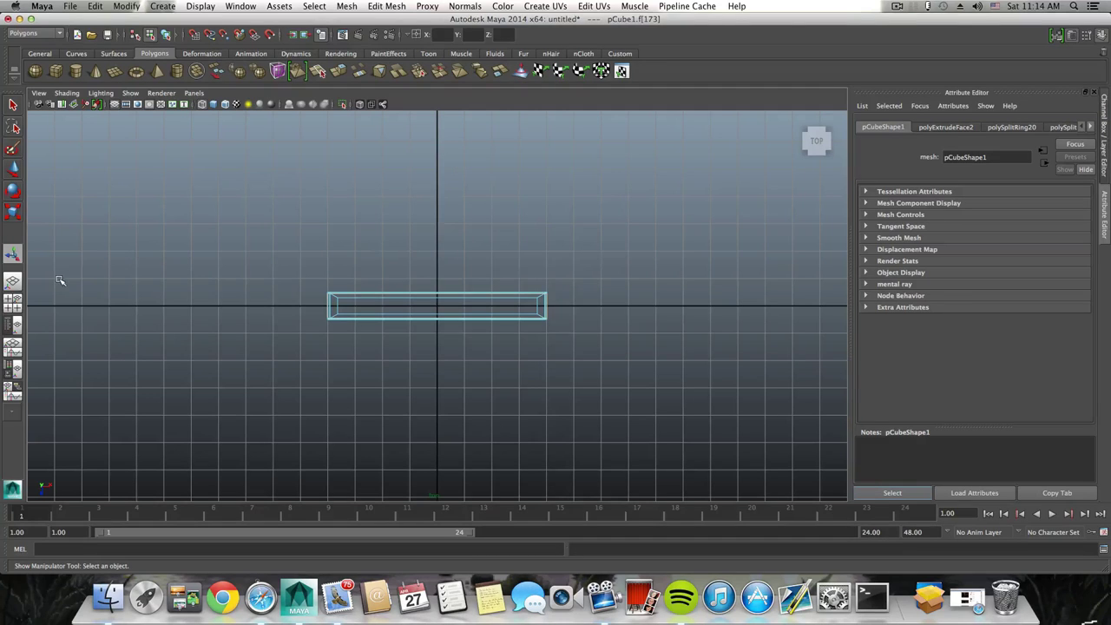
click(13, 286)
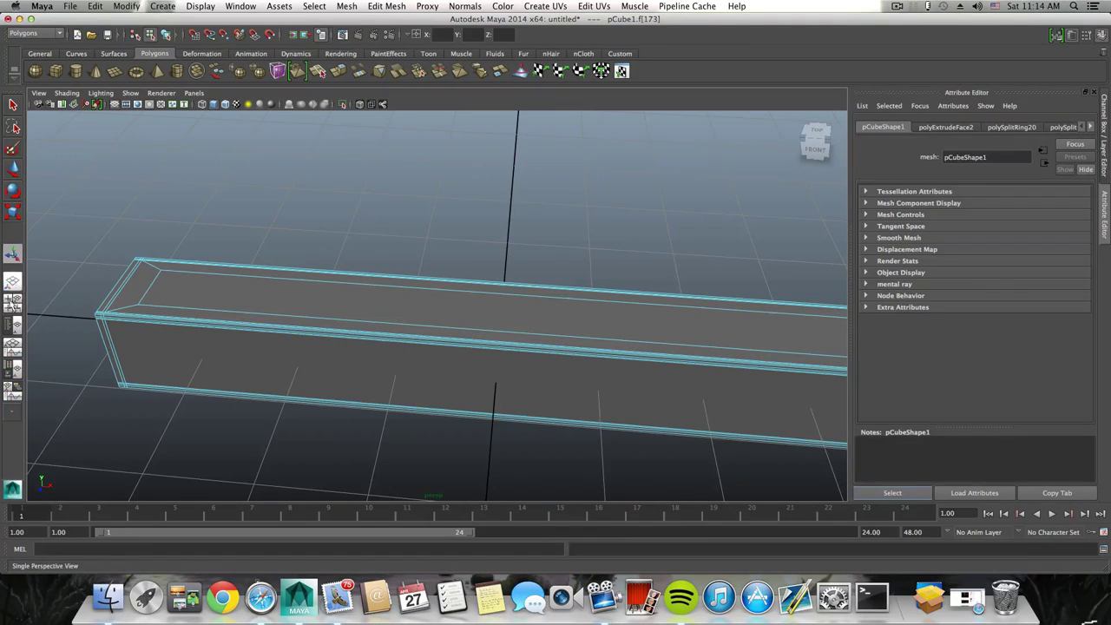
scroll(571, 347, down, 3)
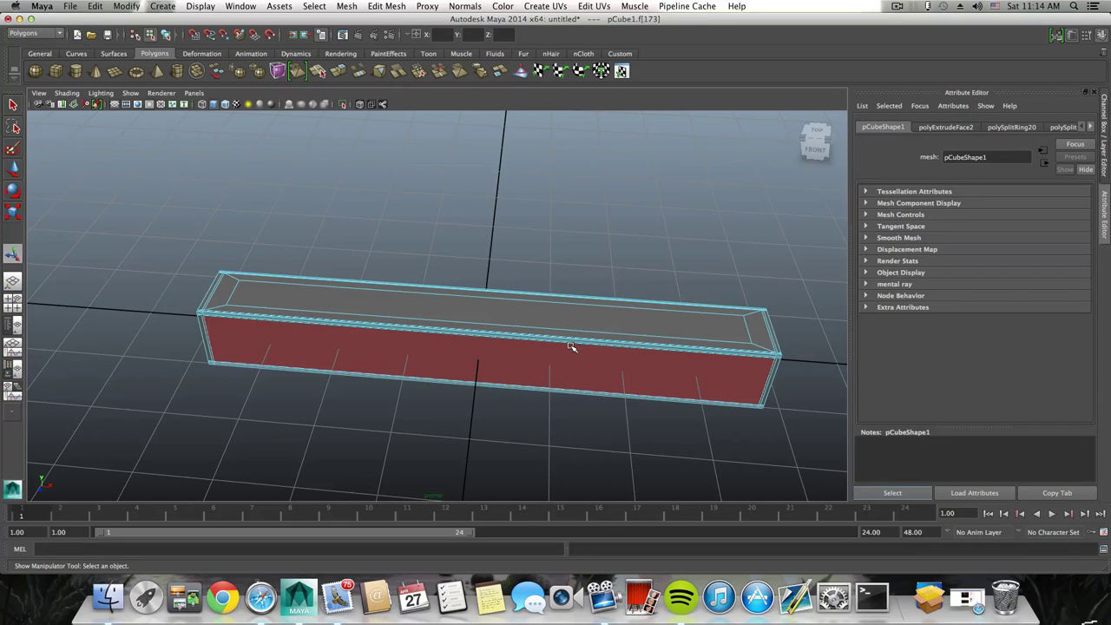
Maximize the top view and examine the inset outline at the end of the bar up close.
click(14, 302)
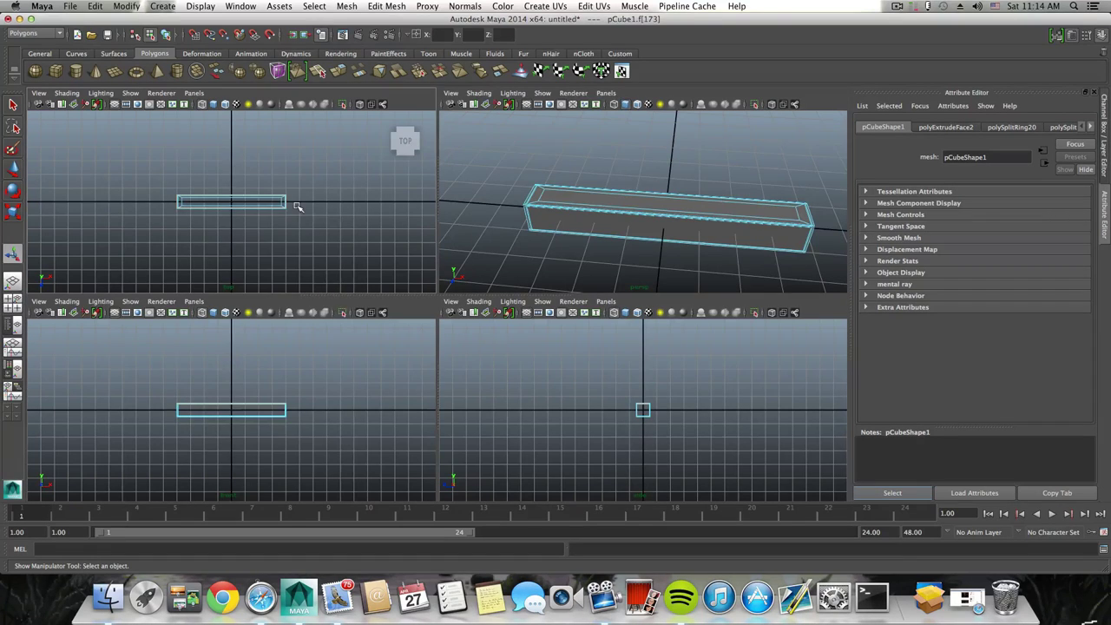
key(space)
scroll(459, 297, up, 6)
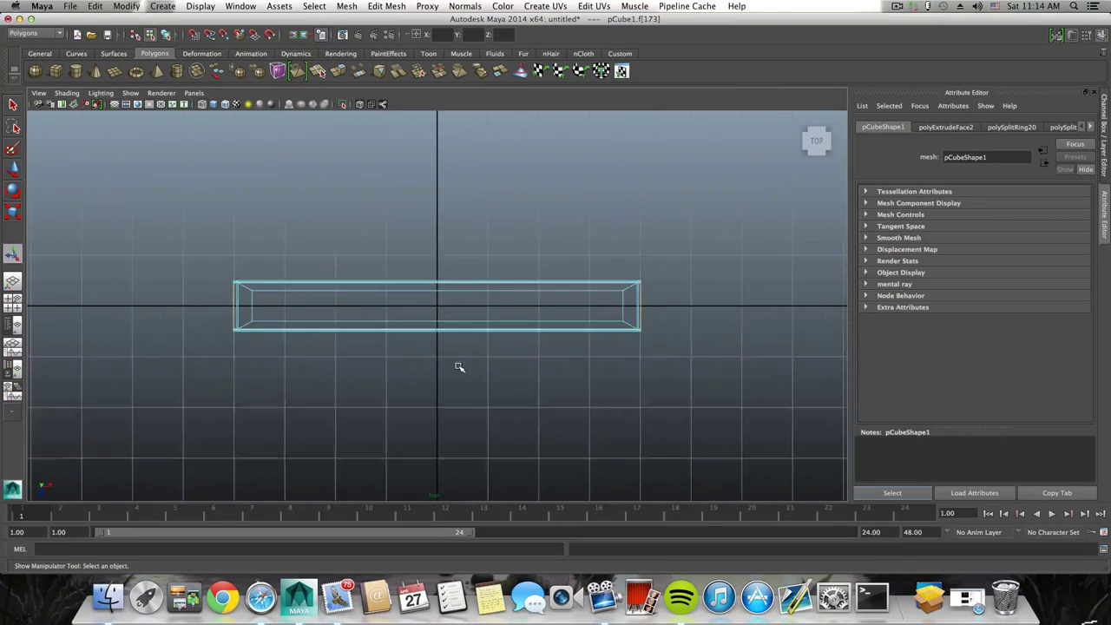
scroll(459, 367, up, 3)
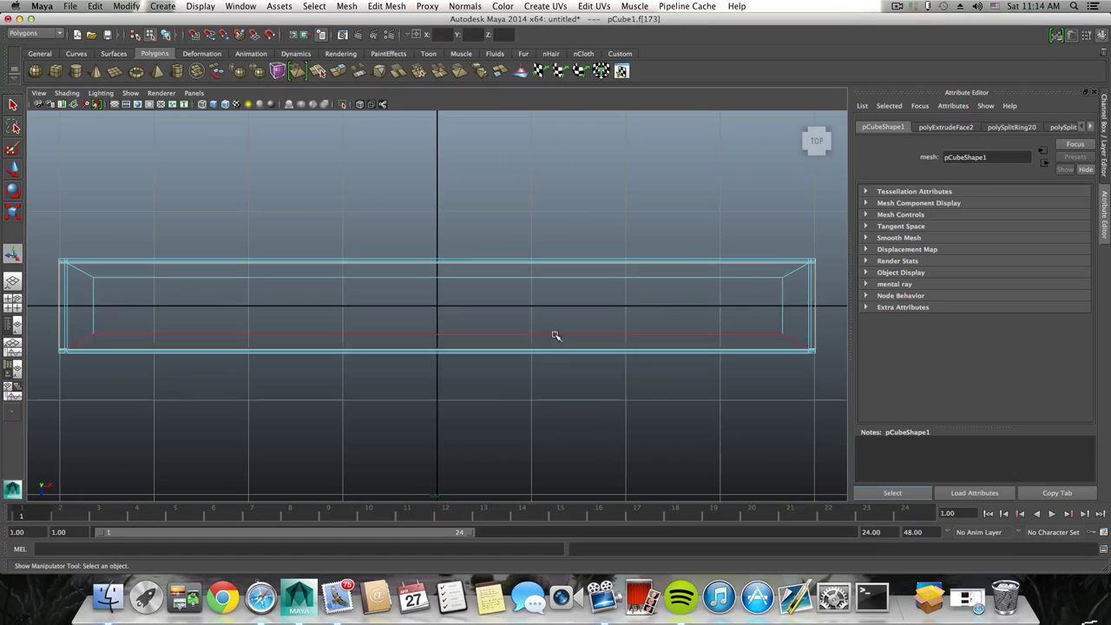
scroll(813, 307, up, 3)
alt+middle_drag(782, 315, 426, 287)
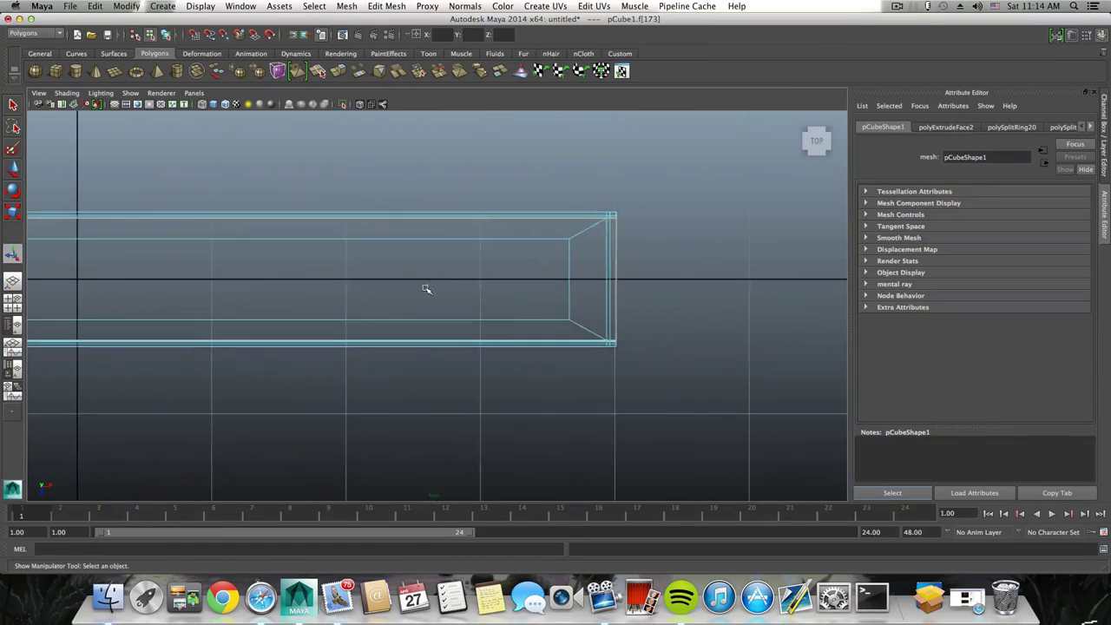
alt+right_drag(426, 287, 630, 337)
alt+middle_drag(630, 337, 532, 380)
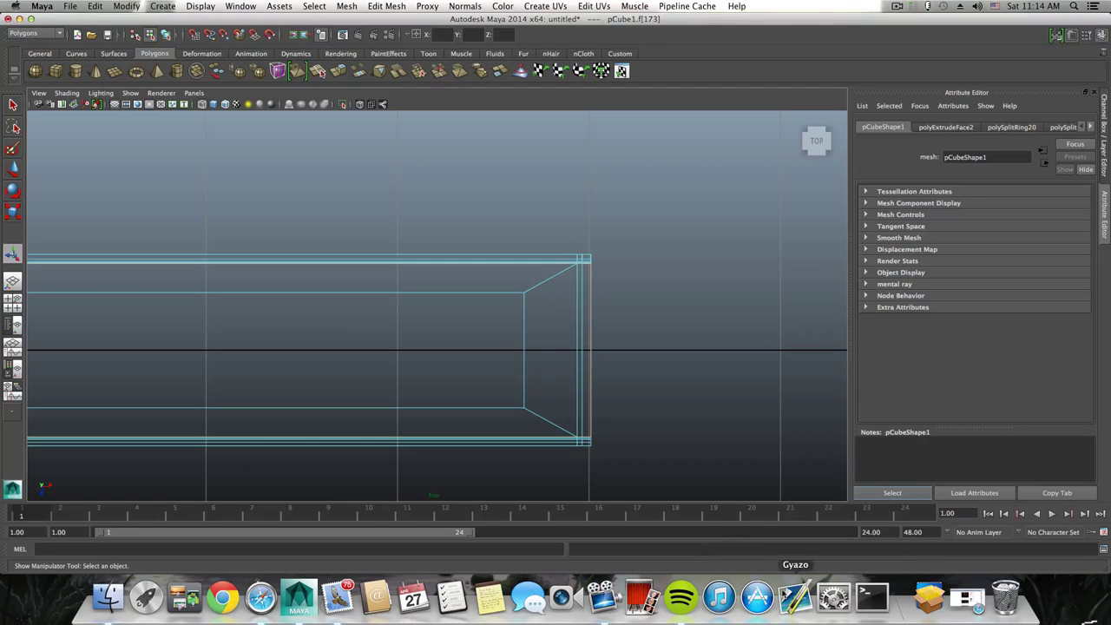
scroll(736, 474, down, 5)
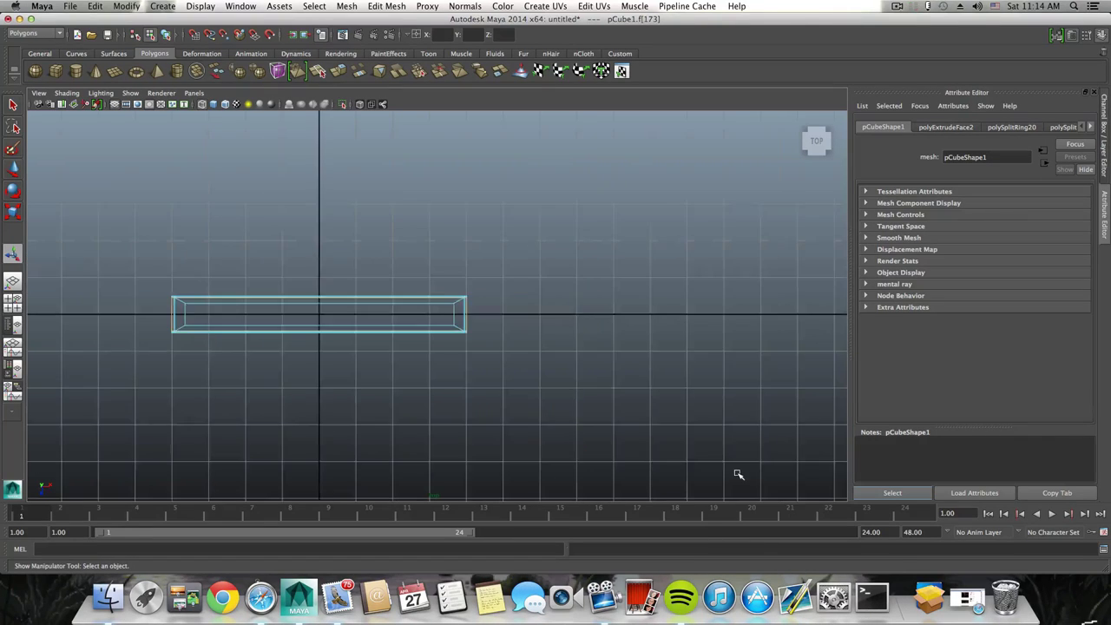
scroll(733, 481, up, 3)
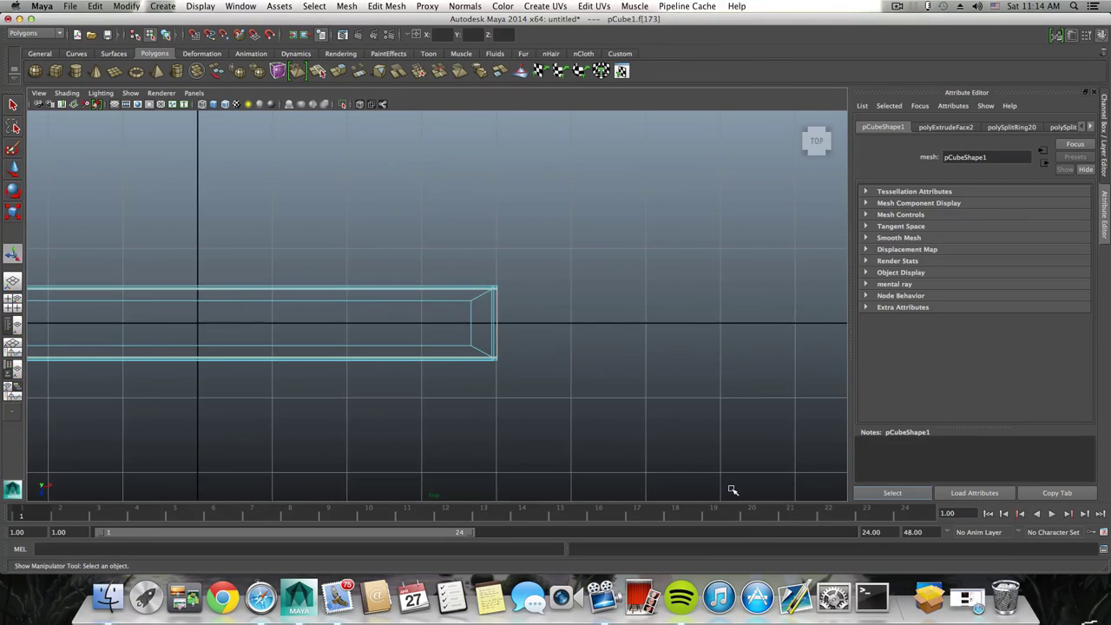
scroll(732, 490, up, 2)
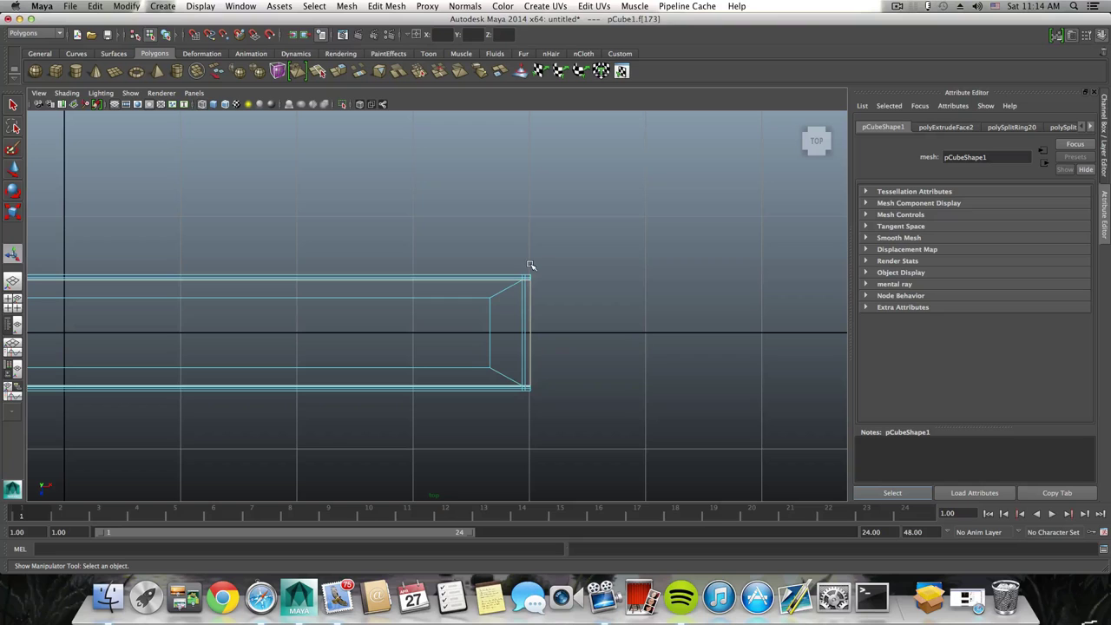
alt+middle_drag(559, 351, 767, 381)
alt+right_drag(766, 382, 739, 383)
scroll(739, 384, down, 1)
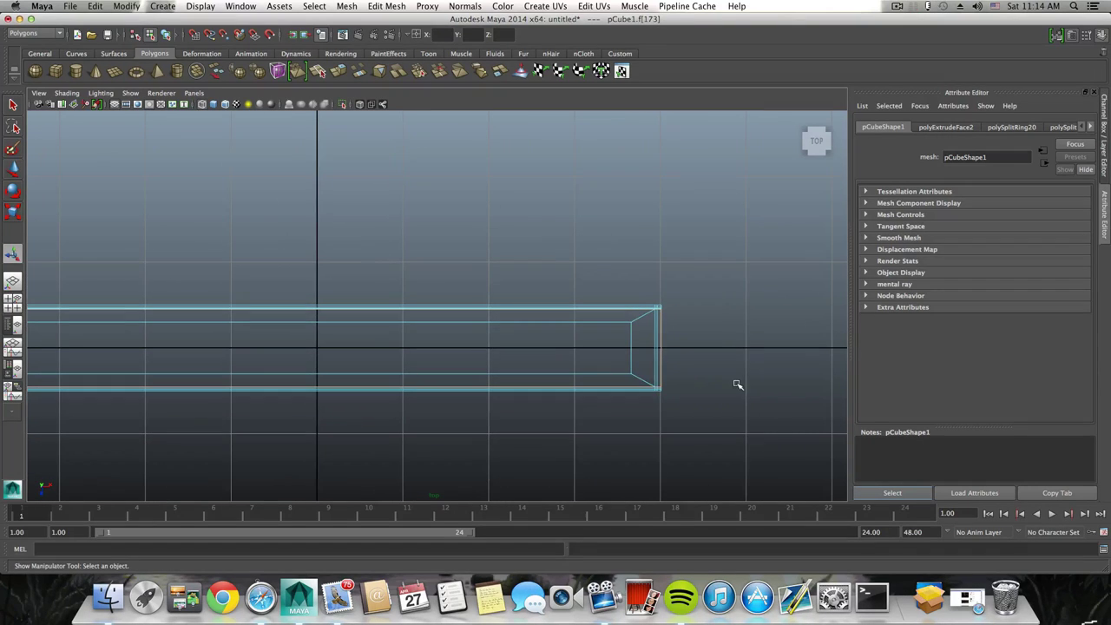
Extrude the inner ceiling face and scale it to about 0.660 in width and 0.912 in length, matching the top inset outline.
click(346, 72)
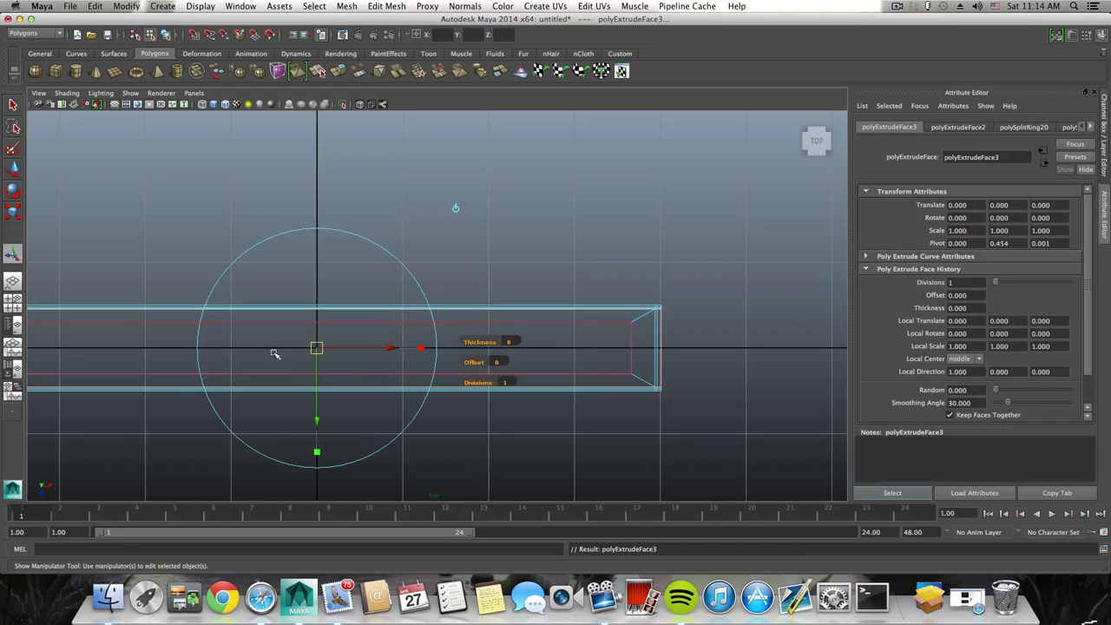
alt+middle_drag(276, 352, 324, 351)
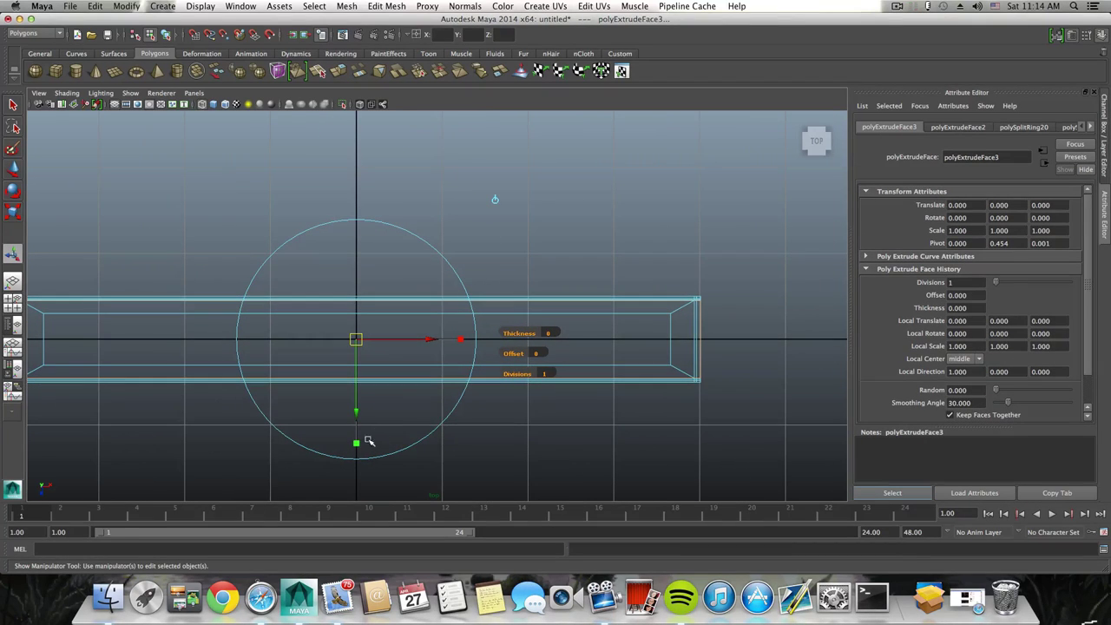
drag(356, 444, 369, 408)
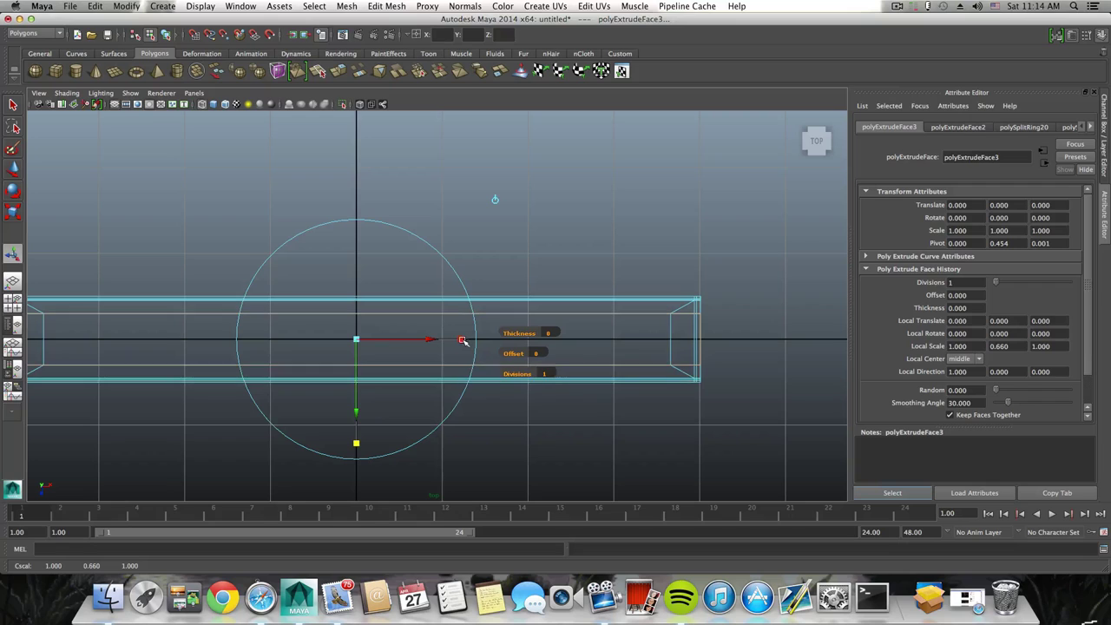
drag(463, 340, 451, 339)
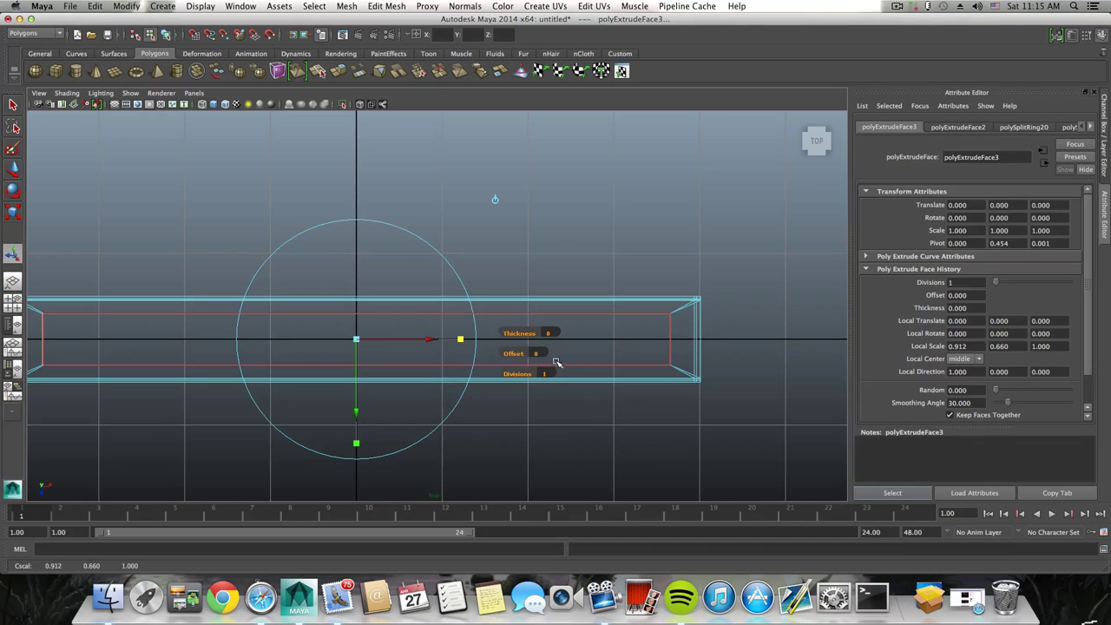
alt+middle_drag(354, 321, 582, 295)
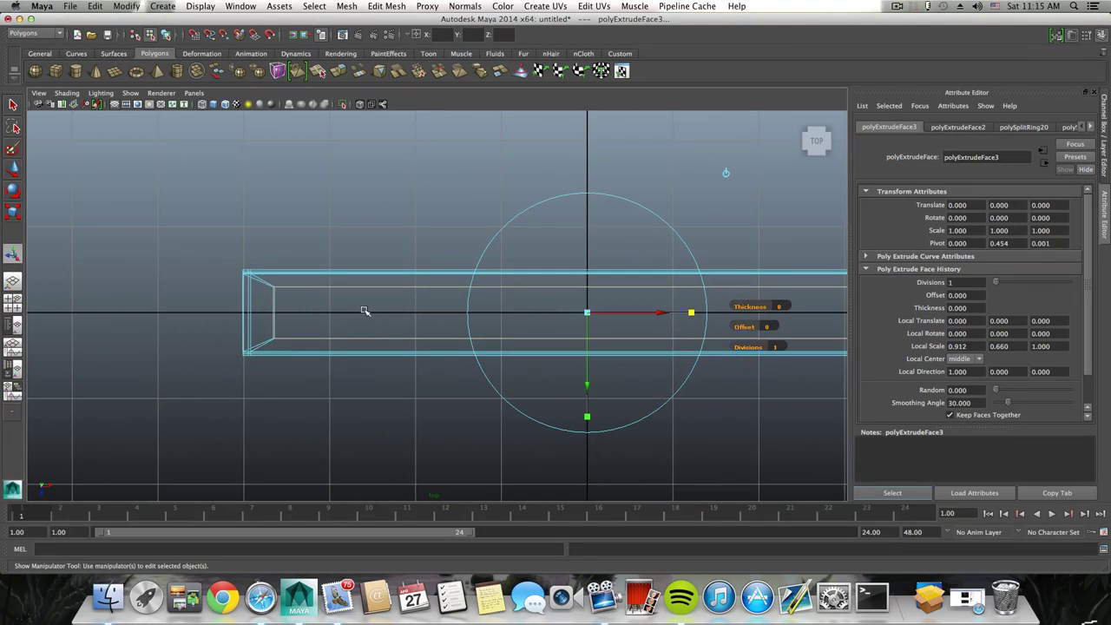
Snap the two inner ceiling inset vertices at the bar's negative X end along X onto the matching corners of the top inset outline.
alt+drag(390, 304, 411, 298)
alt+middle_drag(396, 307, 335, 308)
alt+middle_drag(633, 314, 492, 323)
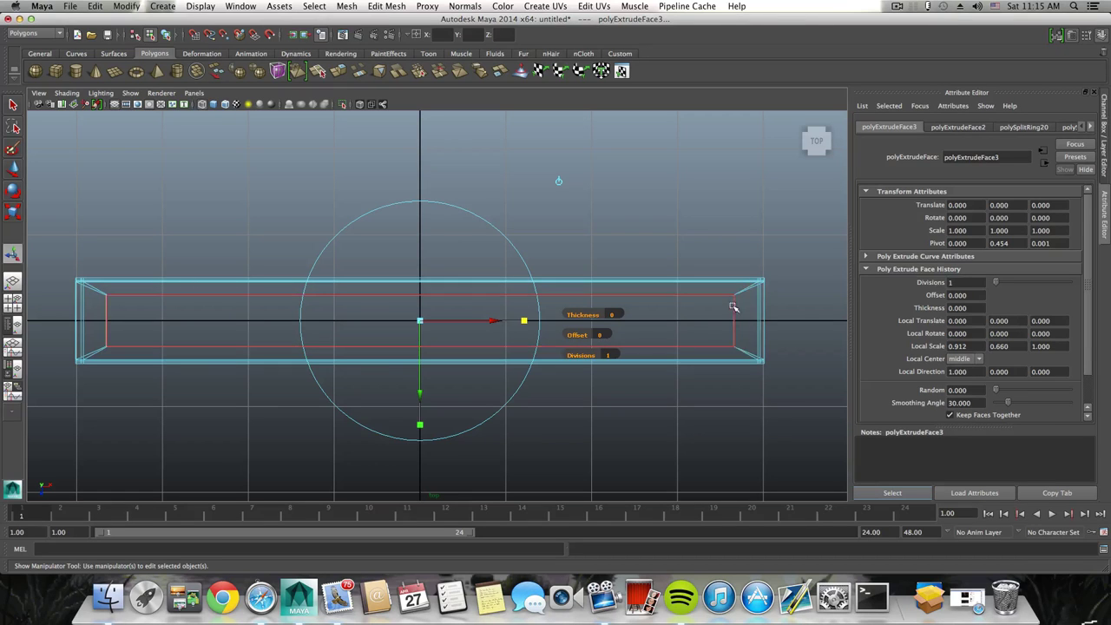
alt+middle_drag(425, 393, 797, 384)
mouse_move(494, 298)
alt+right_down()
mouse_move(483, 342)
mouse_move(511, 313)
mouse_move(504, 295)
mouse_move(482, 293)
alt+right_up()
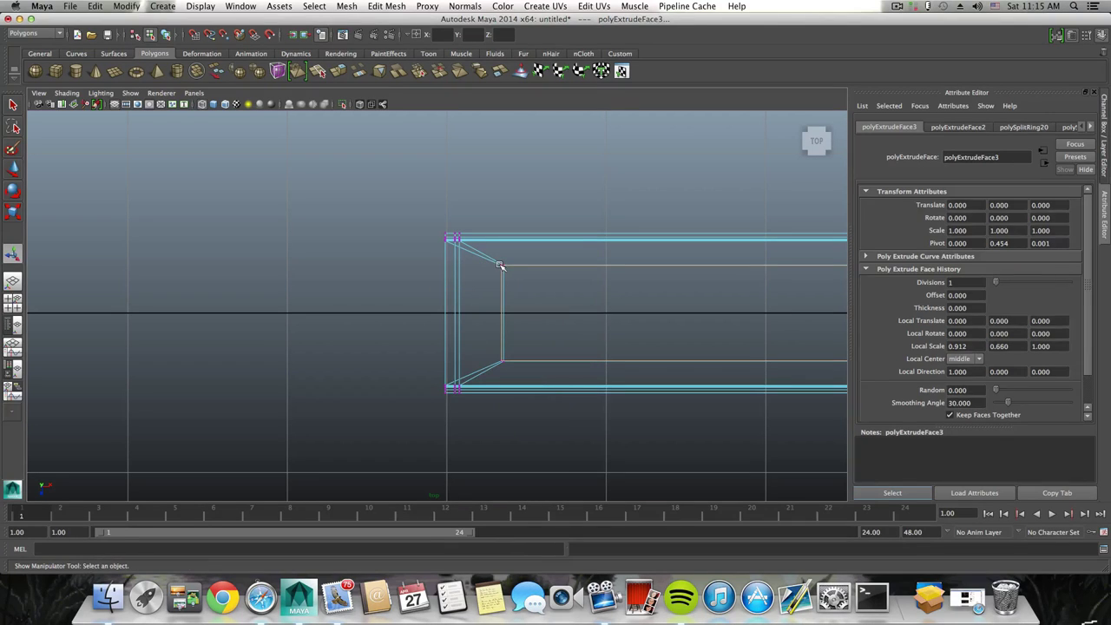
click(500, 264)
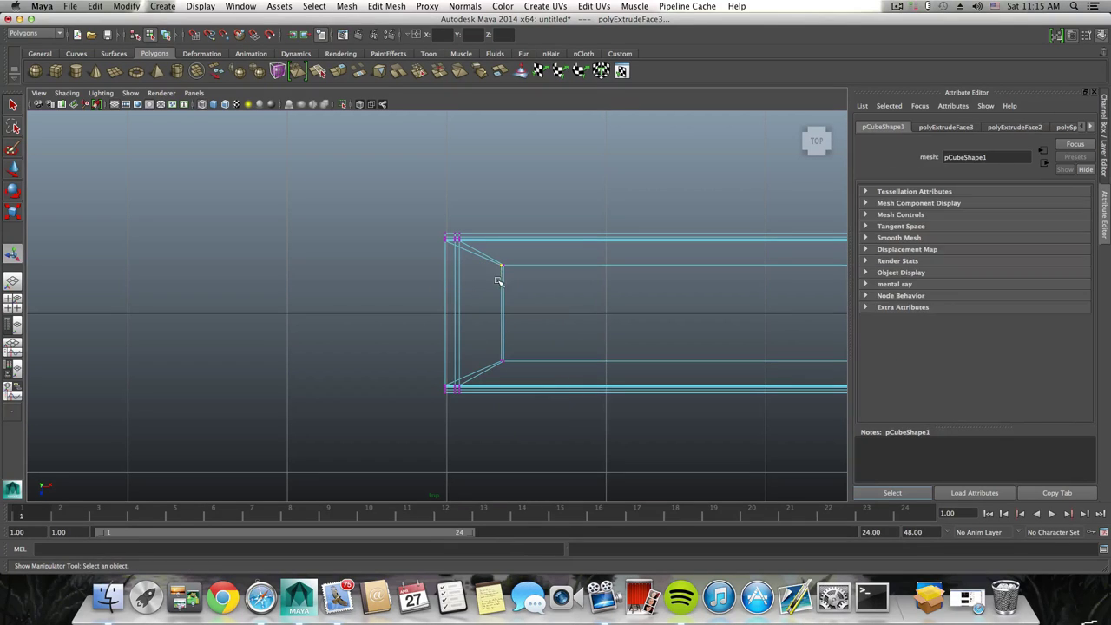
shift+click(500, 360)
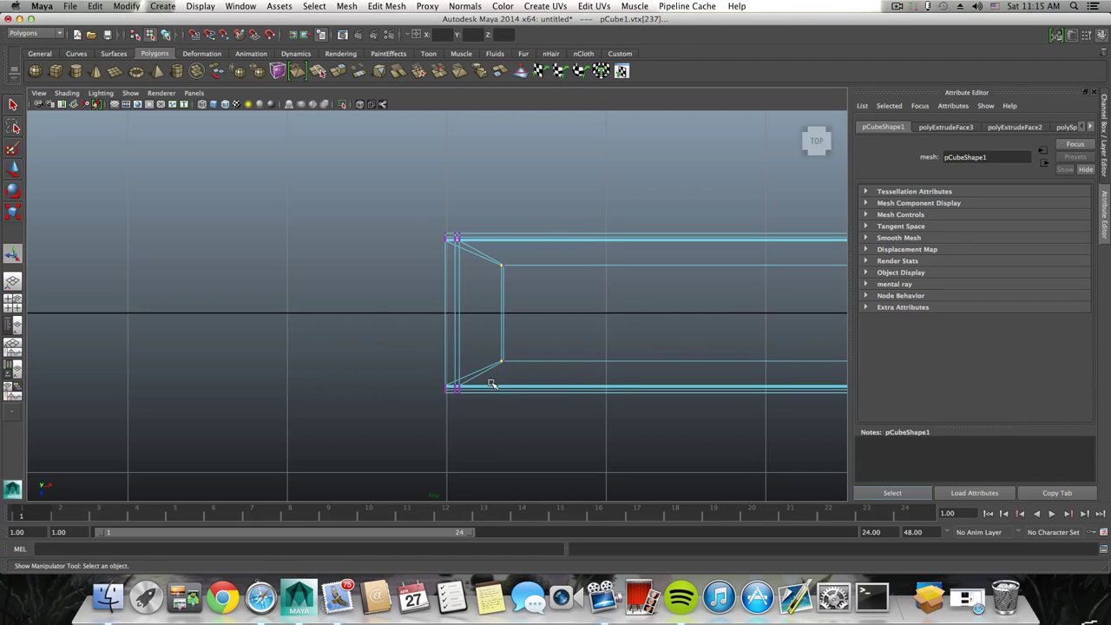
key(w)
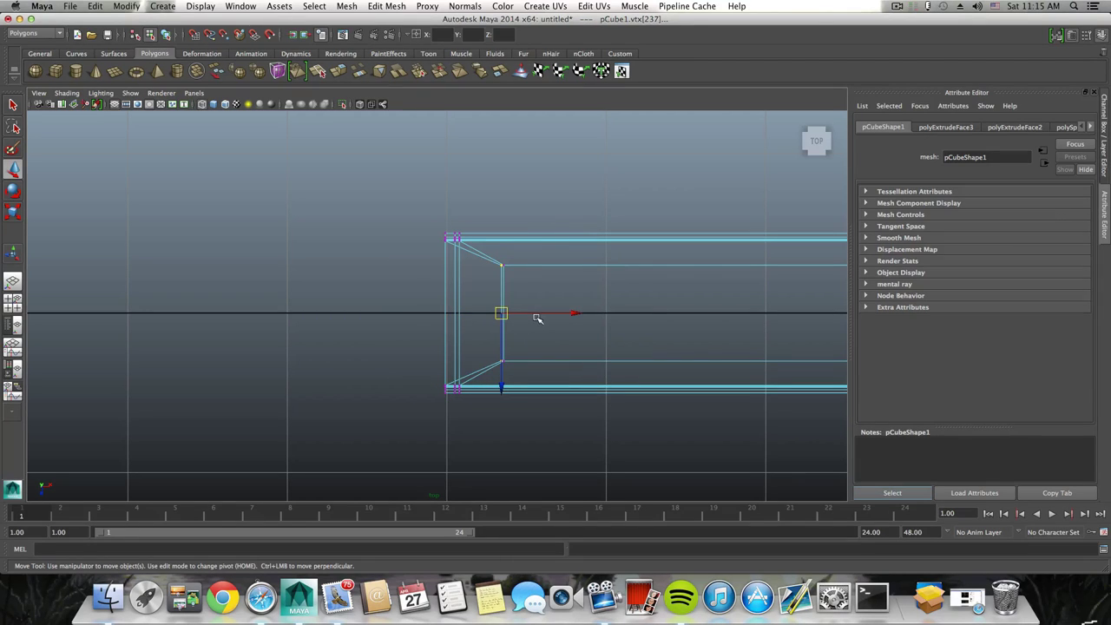
key(v)
drag(573, 312, 575, 313)
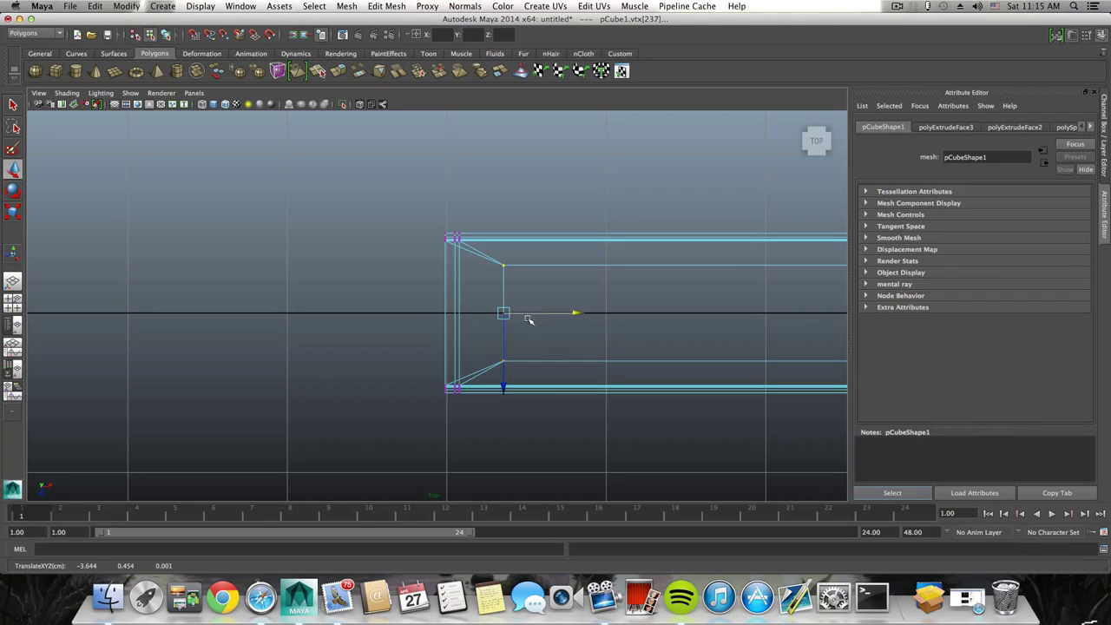
Examine the inner and outer inset corners at the bar's positive X end up close in the top view.
scroll(580, 320, down, 6)
alt+middle_drag(591, 324, 389, 327)
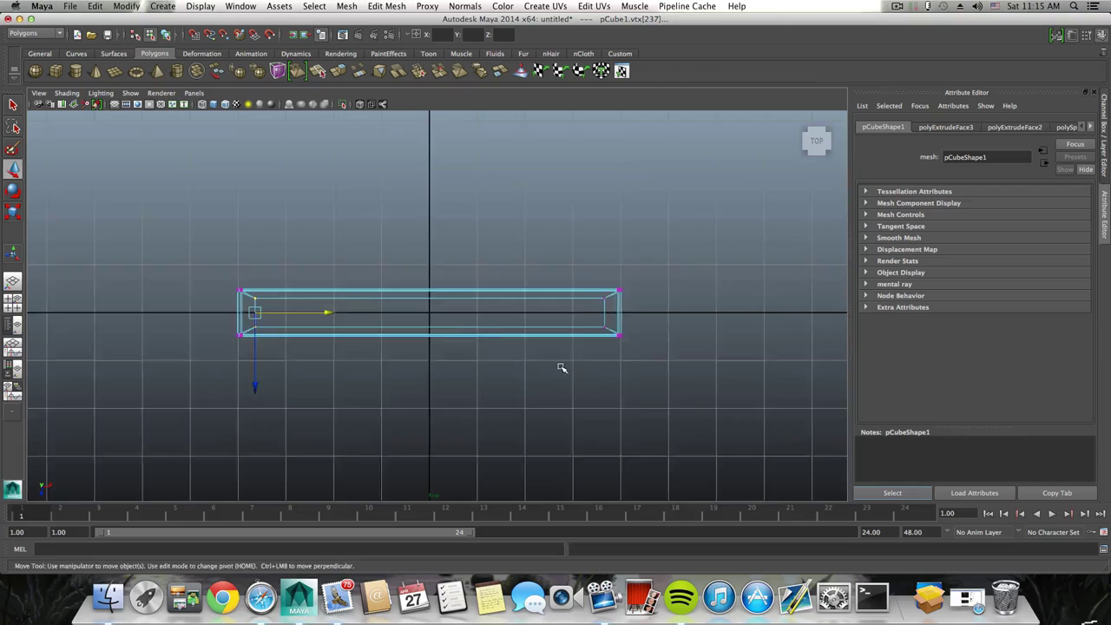
scroll(563, 367, up, 2)
alt+middle_drag(583, 371, 437, 373)
scroll(447, 382, up, 5)
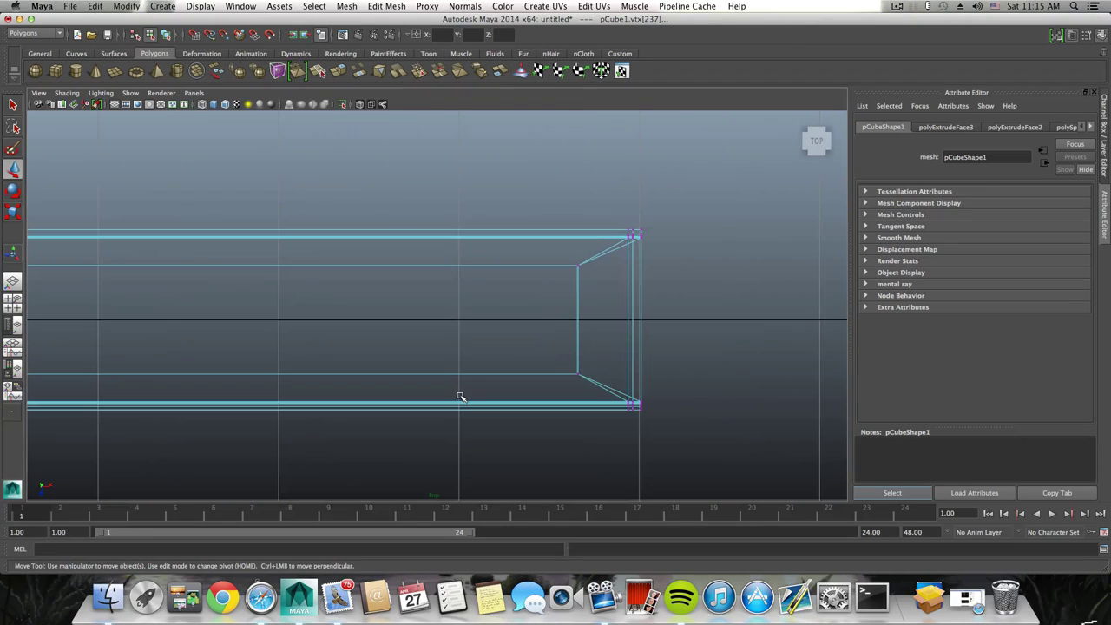
scroll(460, 397, up, 4)
alt+middle_drag(540, 379, 441, 342)
scroll(453, 350, up, 3)
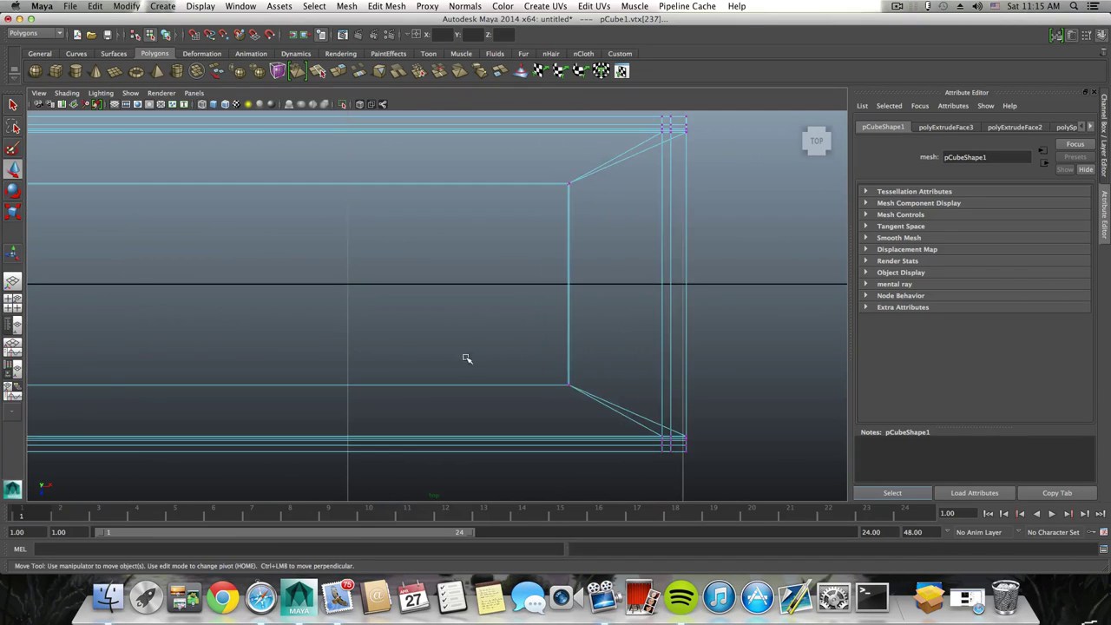
alt+middle_drag(511, 312, 459, 351)
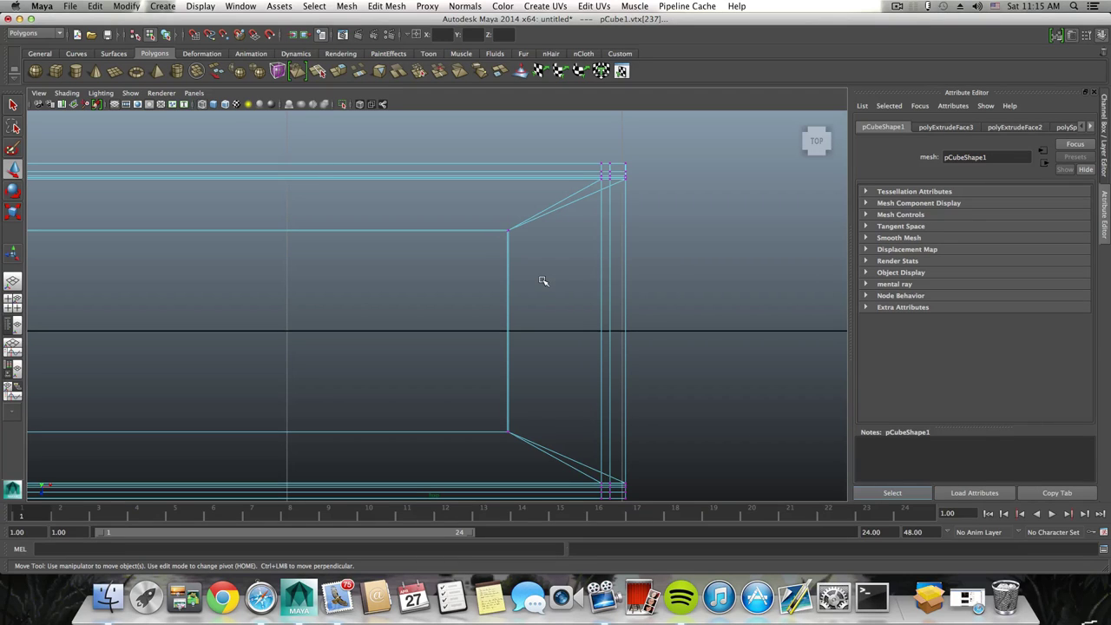
Select the two ceiling inset vertices at the bar's positive X end in the perspective view, looking through the hollow.
click(12, 281)
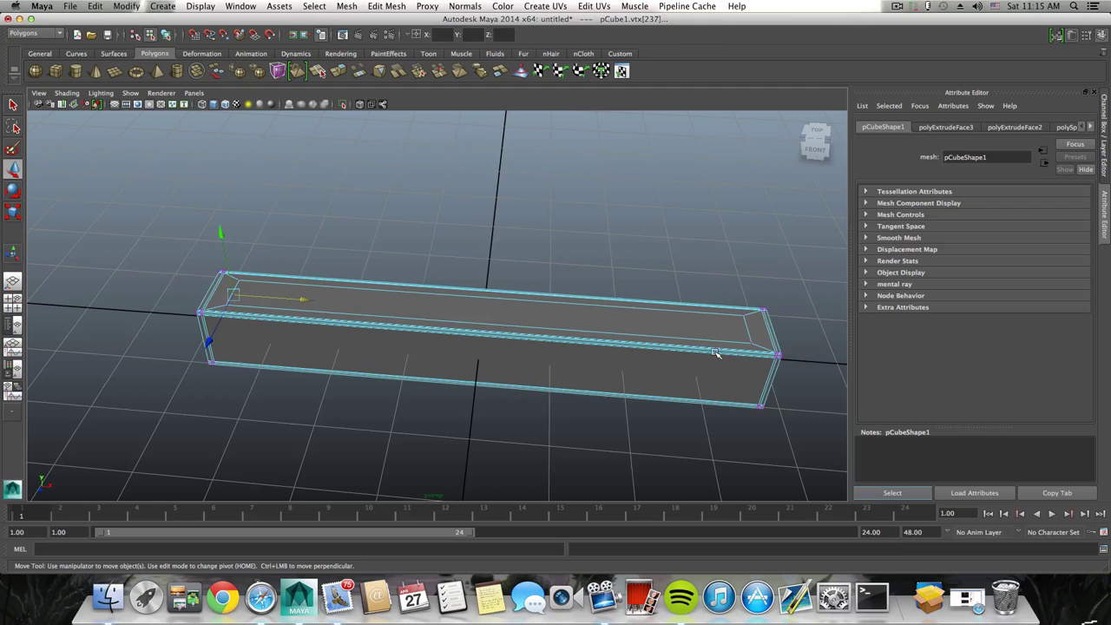
alt+drag(714, 352, 400, 172)
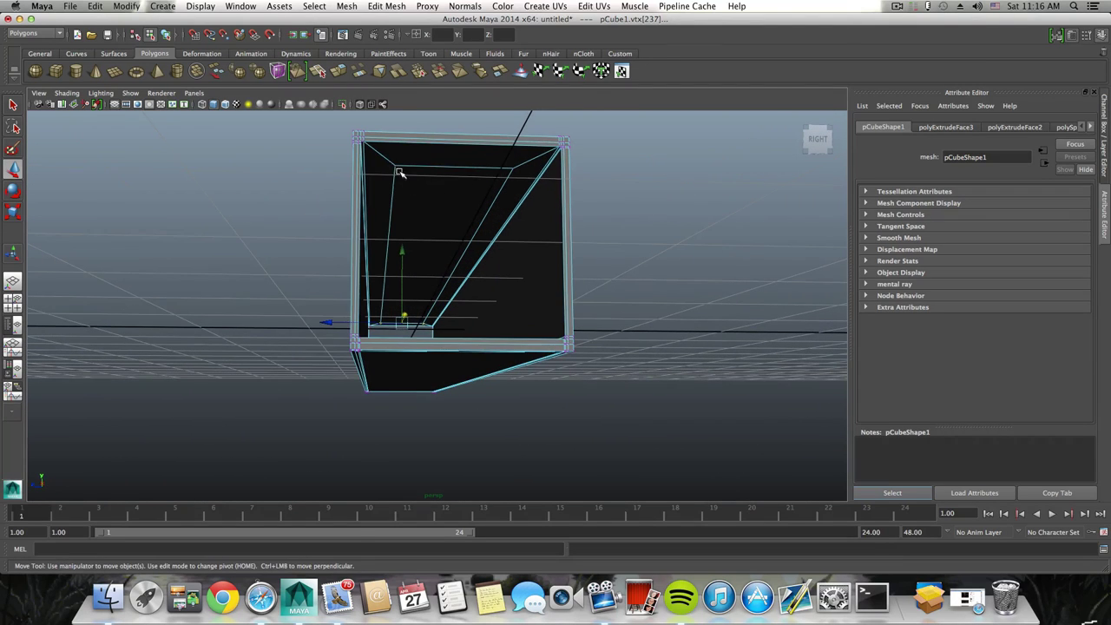
click(395, 167)
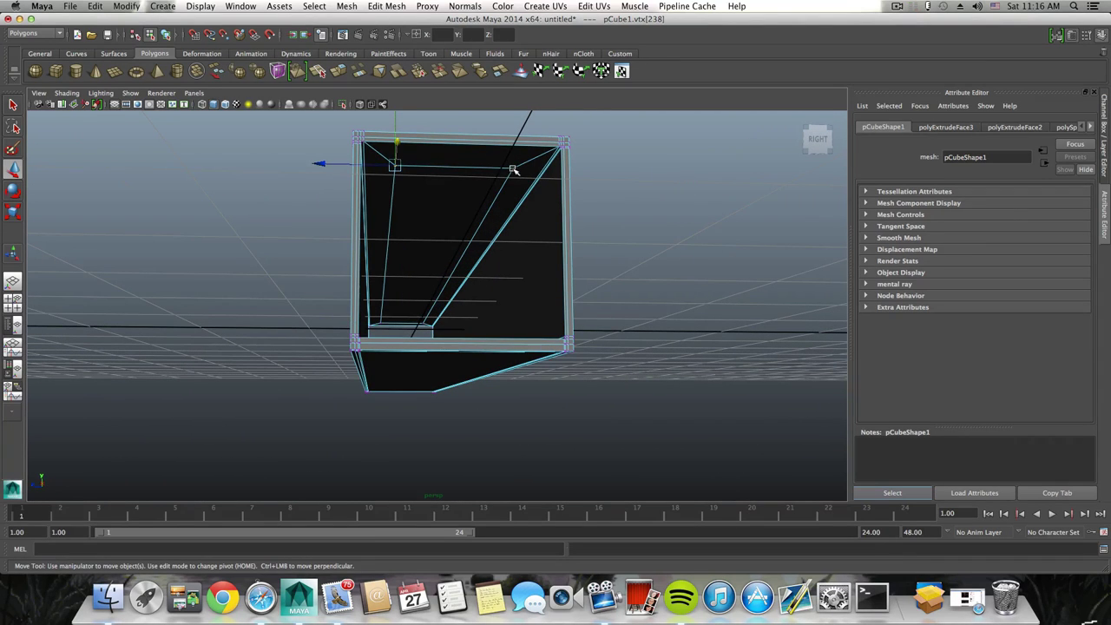
shift+click(489, 220)
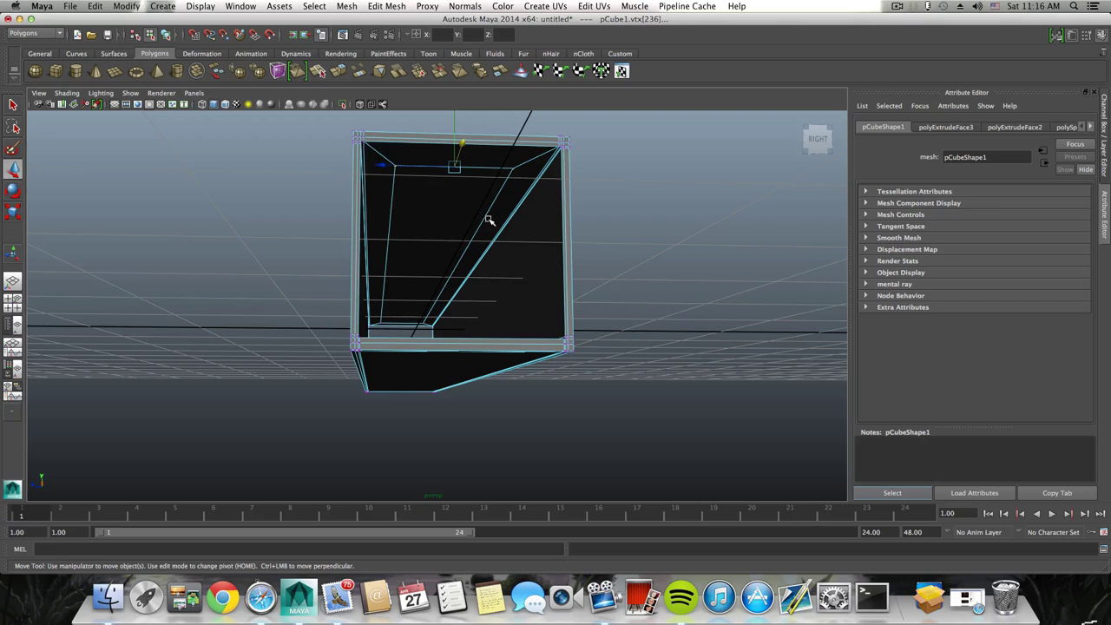
alt+drag(481, 224, 481, 307)
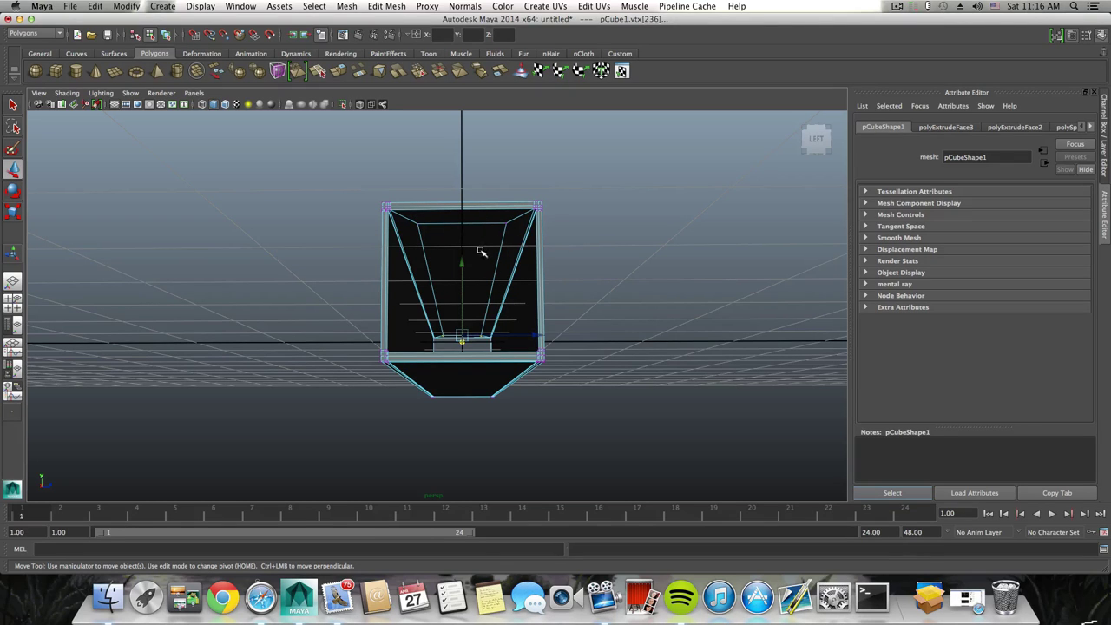
alt+drag(457, 275, 561, 287)
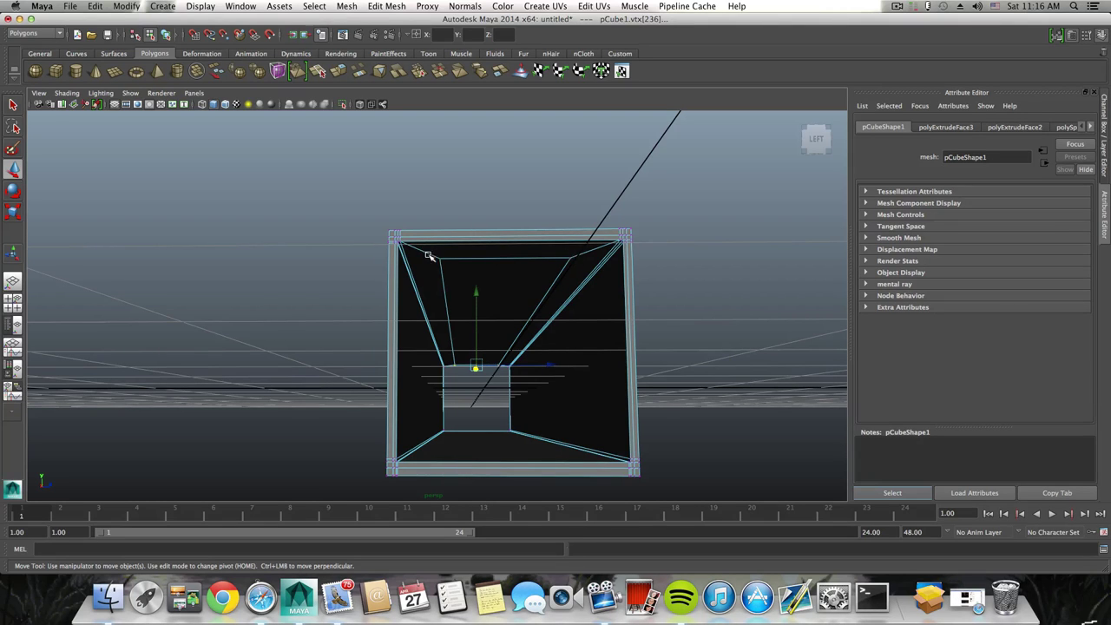
alt+drag(446, 259, 448, 294)
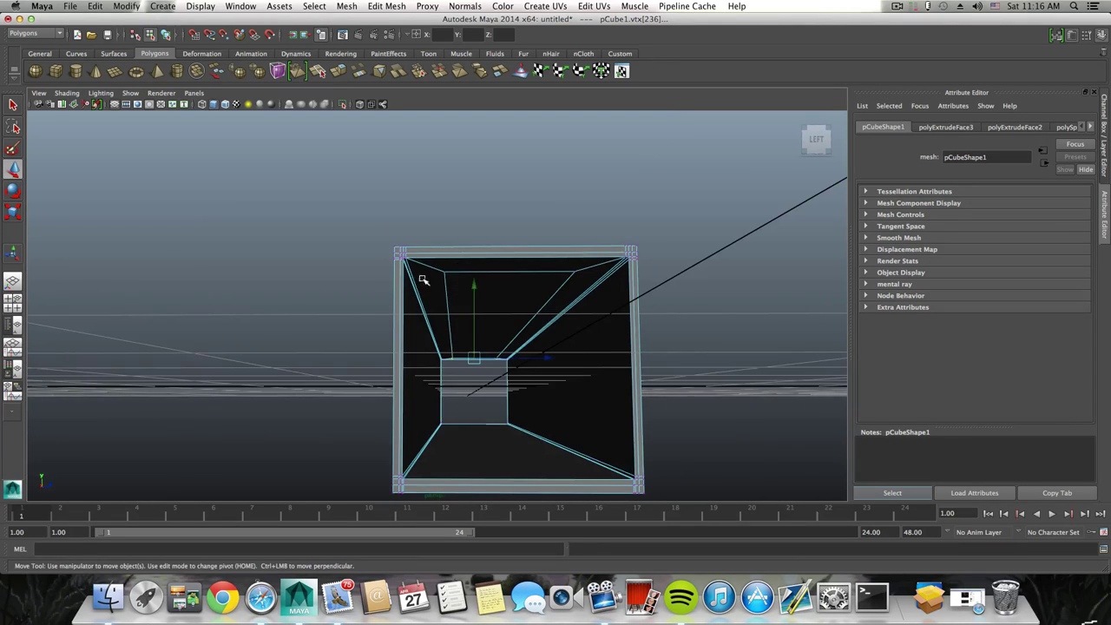
alt+drag(532, 279, 426, 304)
alt+right_drag(426, 304, 427, 328)
alt+middle_drag(426, 328, 488, 293)
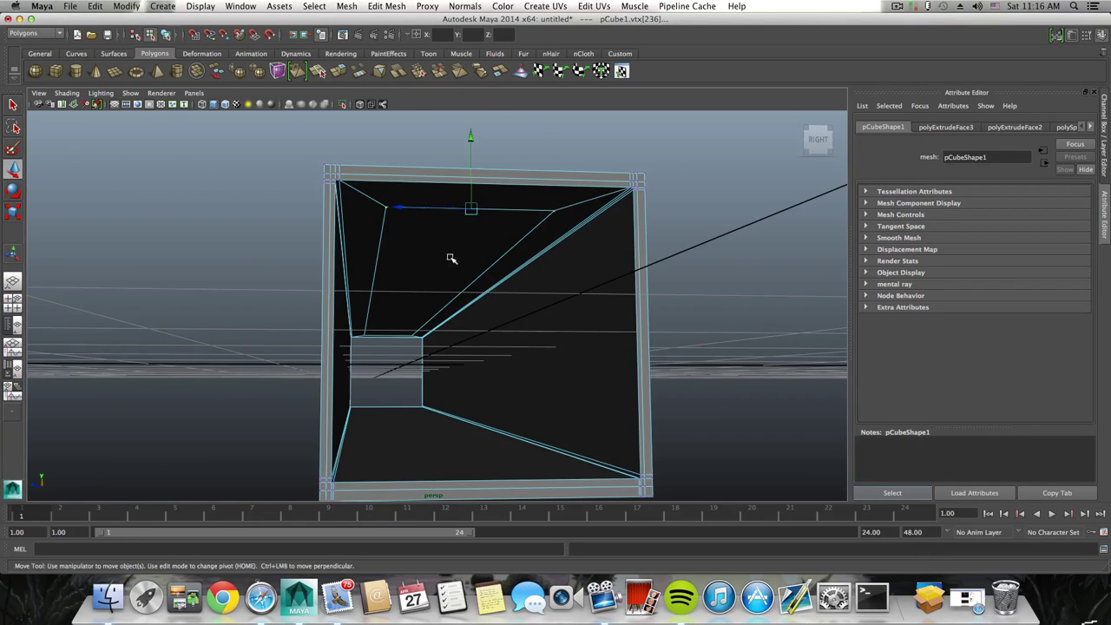
Snap the selected ceiling vertices along X onto the matching top inset corners, and return the mesh to object mode.
click(11, 302)
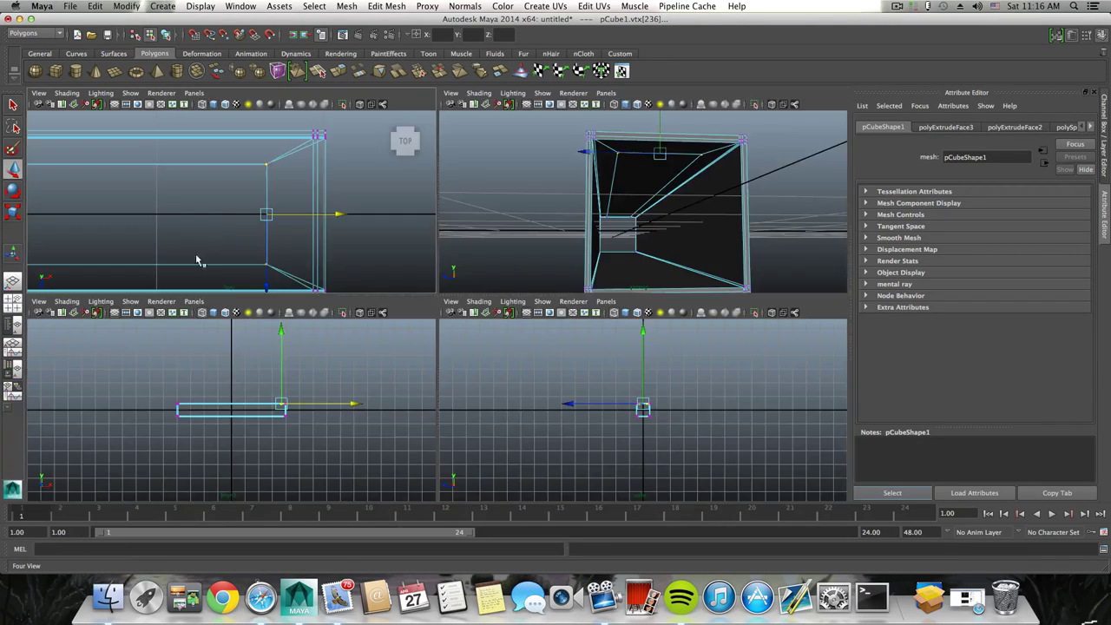
key(space)
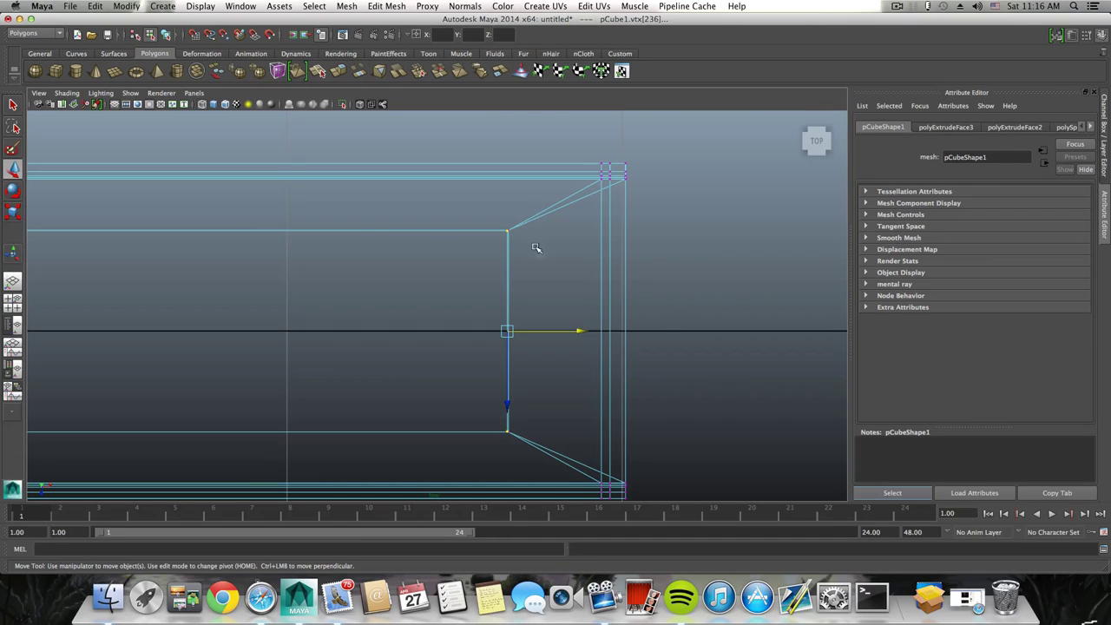
alt+middle_drag(588, 294, 596, 251)
alt+right_drag(596, 252, 601, 292)
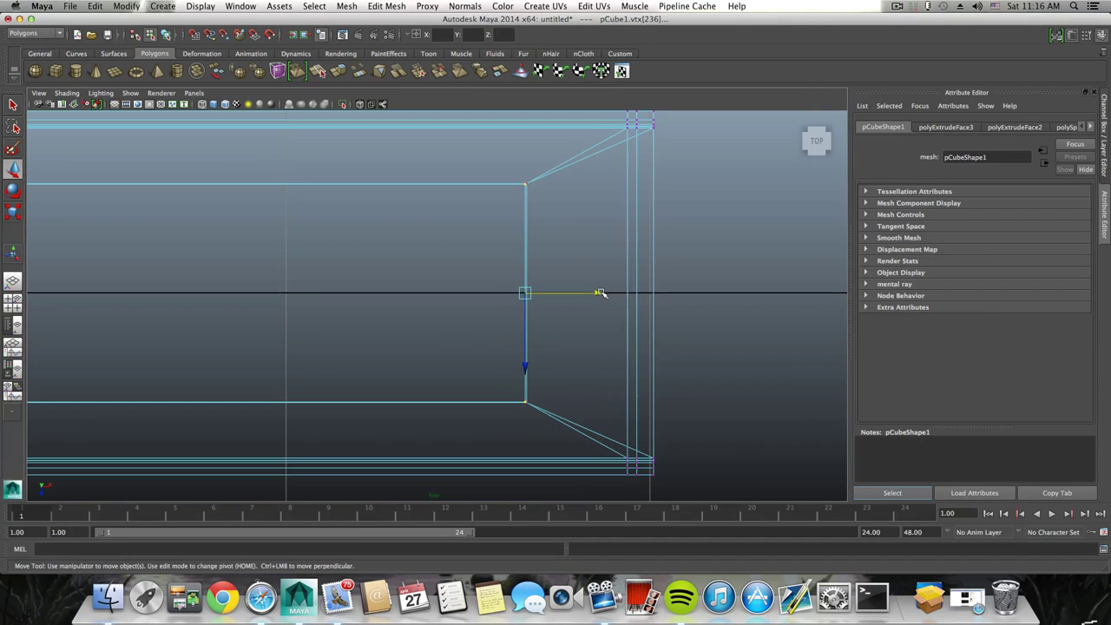
key(v)
drag(595, 293, 618, 306)
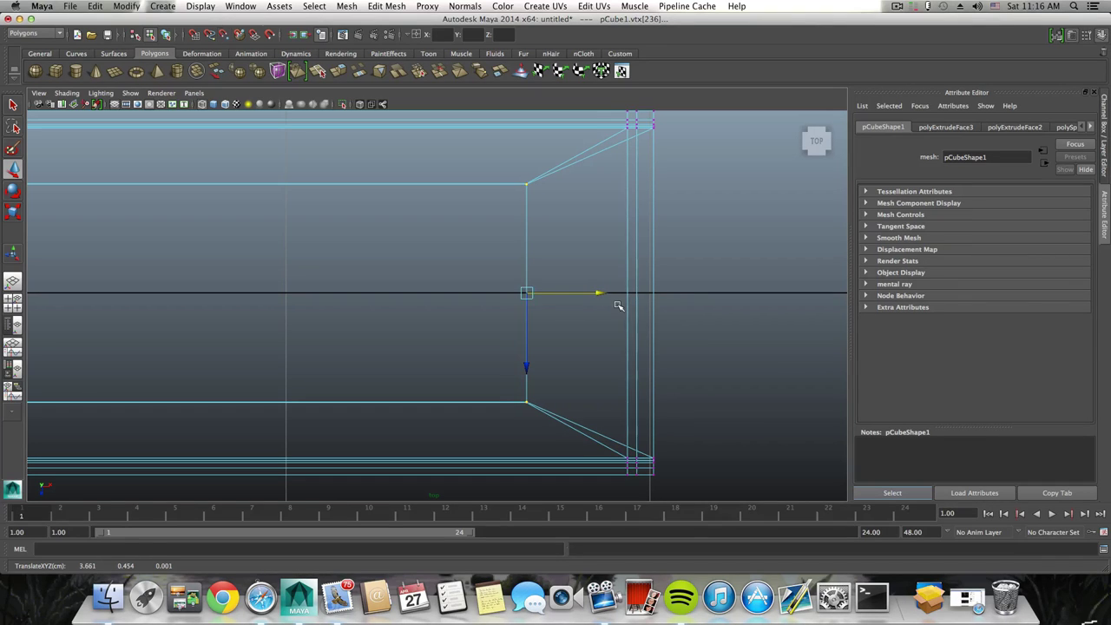
scroll(614, 305, down, 8)
scroll(582, 311, up, 4)
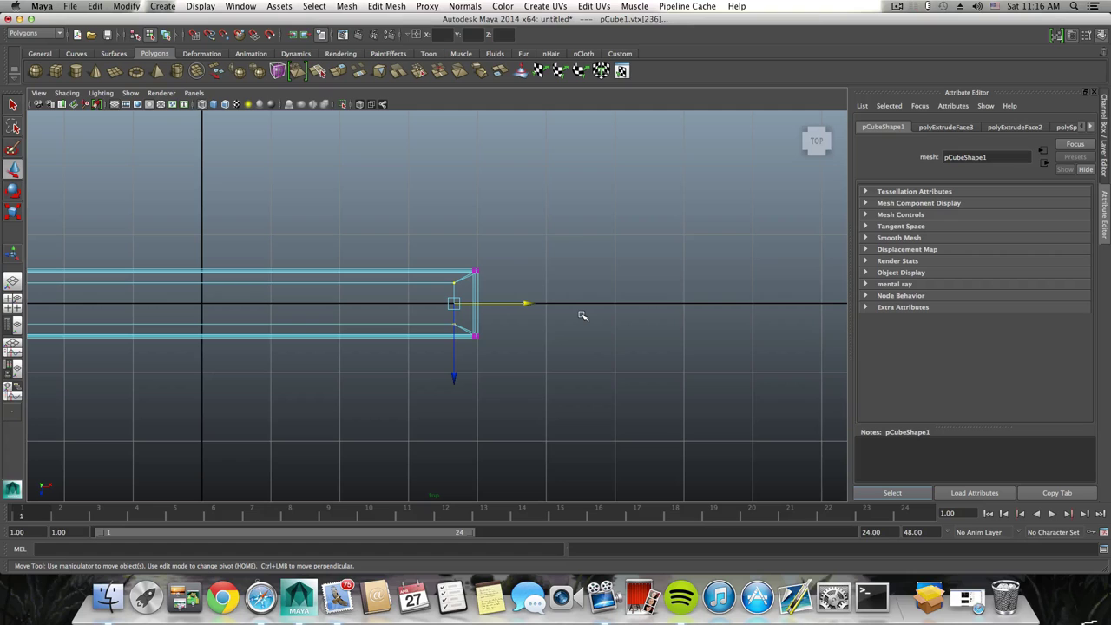
key(F8)
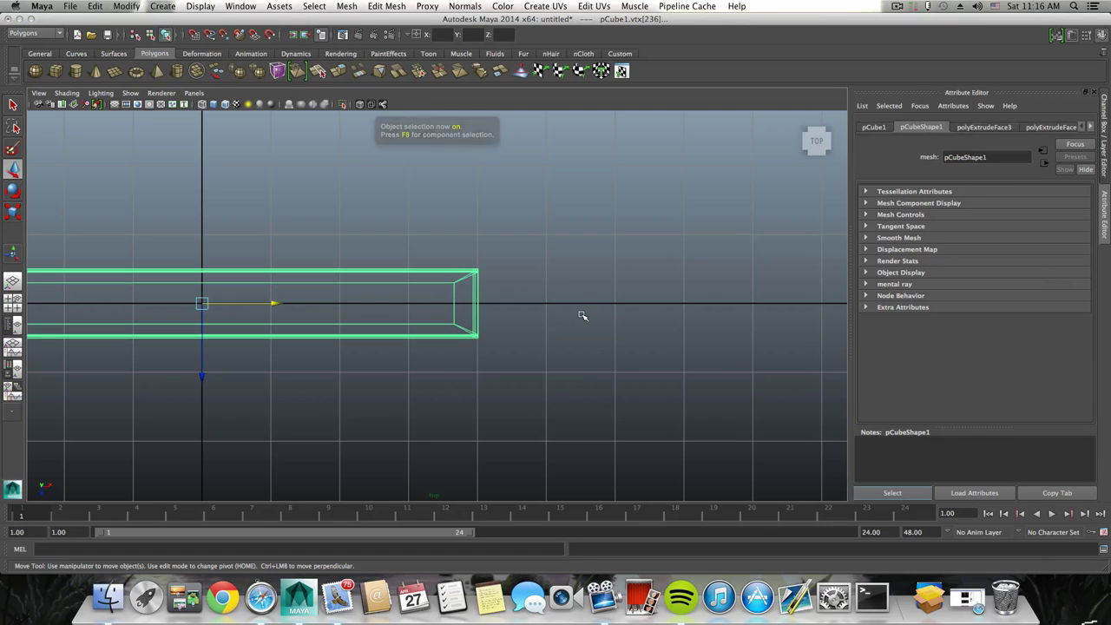
key(f)
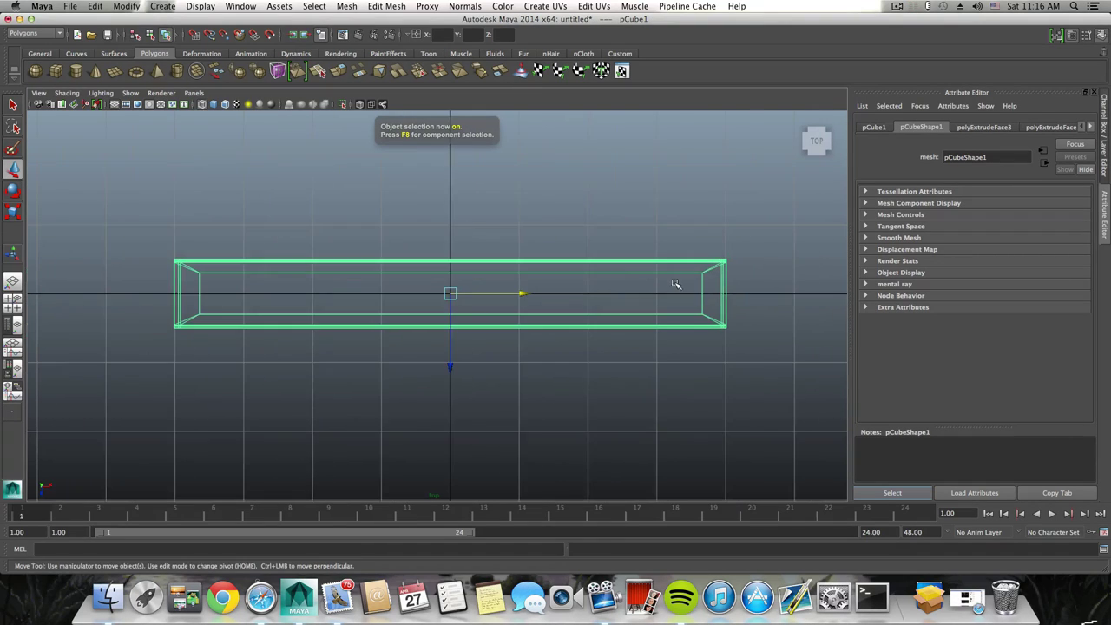
Inspect the ceiling inset inside the hollow and the inset on the bar's outer top in the perspective view.
click(12, 282)
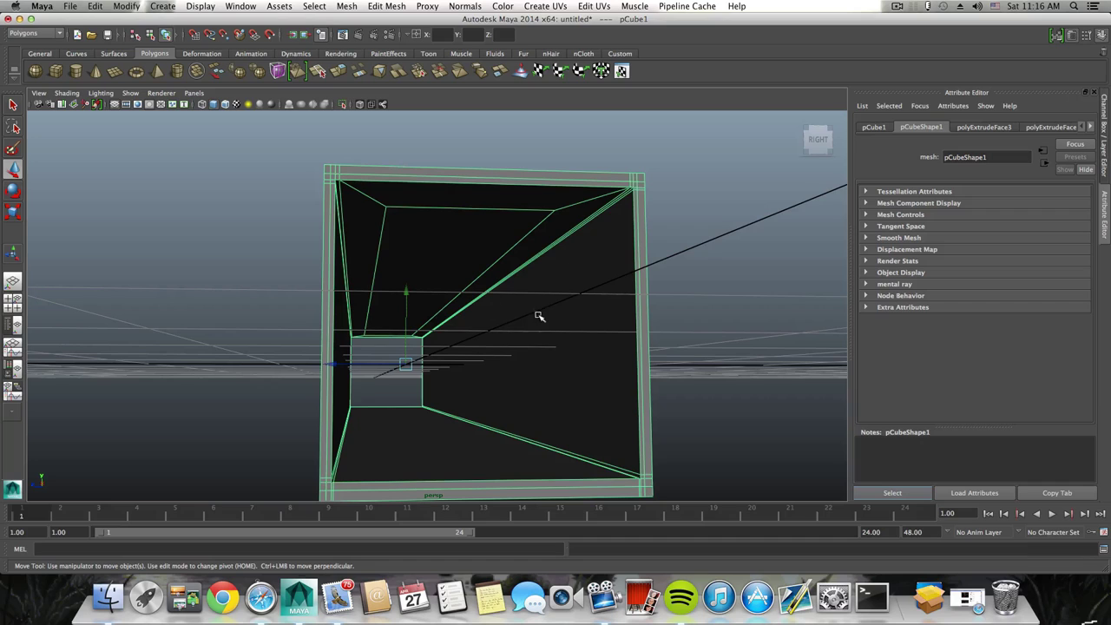
alt+drag(502, 316, 417, 347)
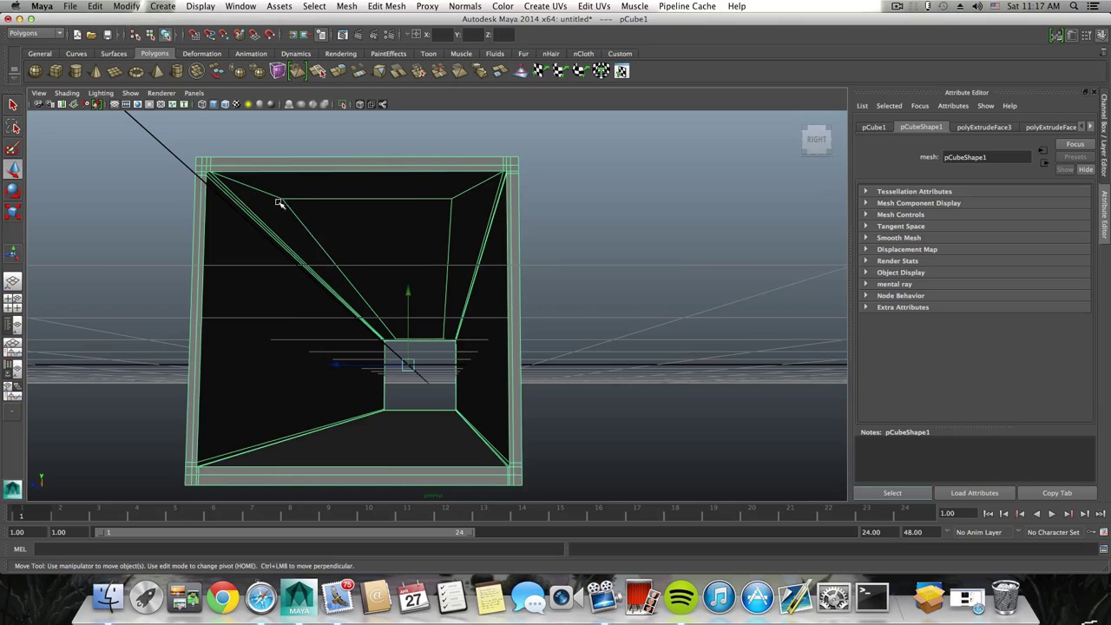
alt+drag(360, 238, 385, 249)
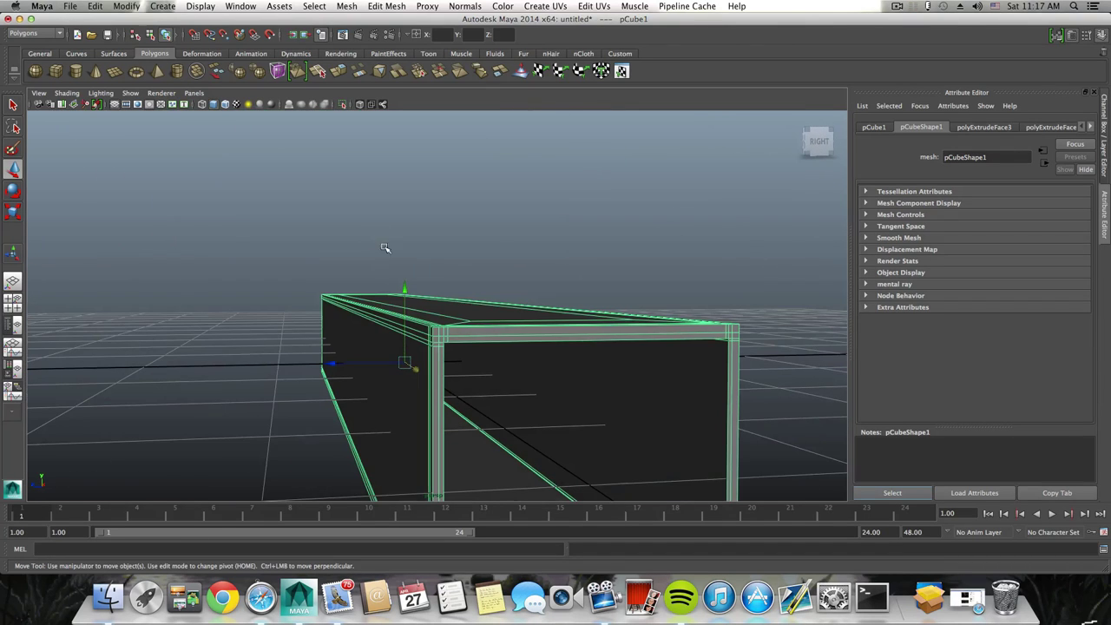
alt+drag(451, 328, 425, 353)
alt+drag(372, 449, 376, 399)
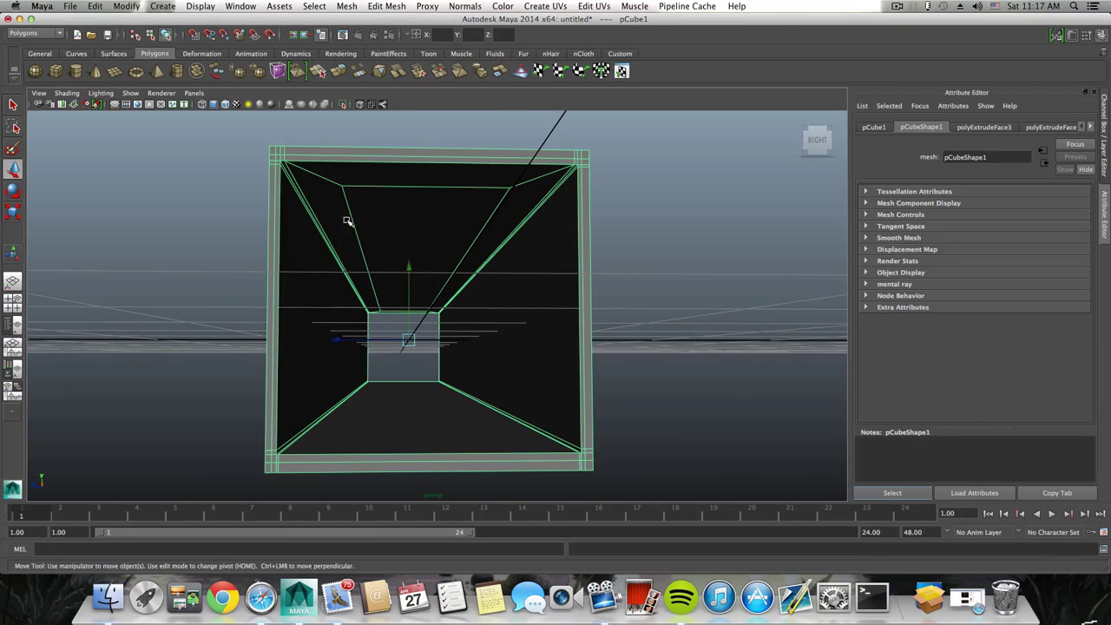
mouse_move(376, 223)
alt+mouse_down()
mouse_move(382, 243)
mouse_move(372, 231)
mouse_move(370, 243)
alt+mouse_up()
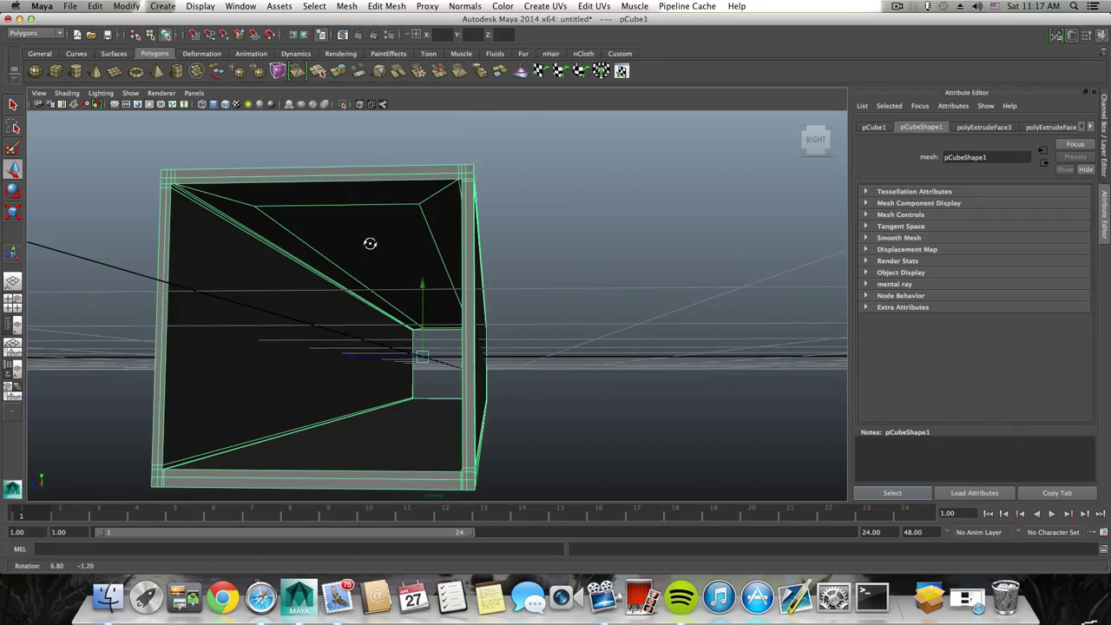
scroll(384, 239, down, 3)
alt+middle_drag(384, 238, 436, 242)
alt+drag(436, 242, 535, 310)
alt+middle_drag(535, 309, 441, 280)
alt+right_drag(512, 295, 537, 290)
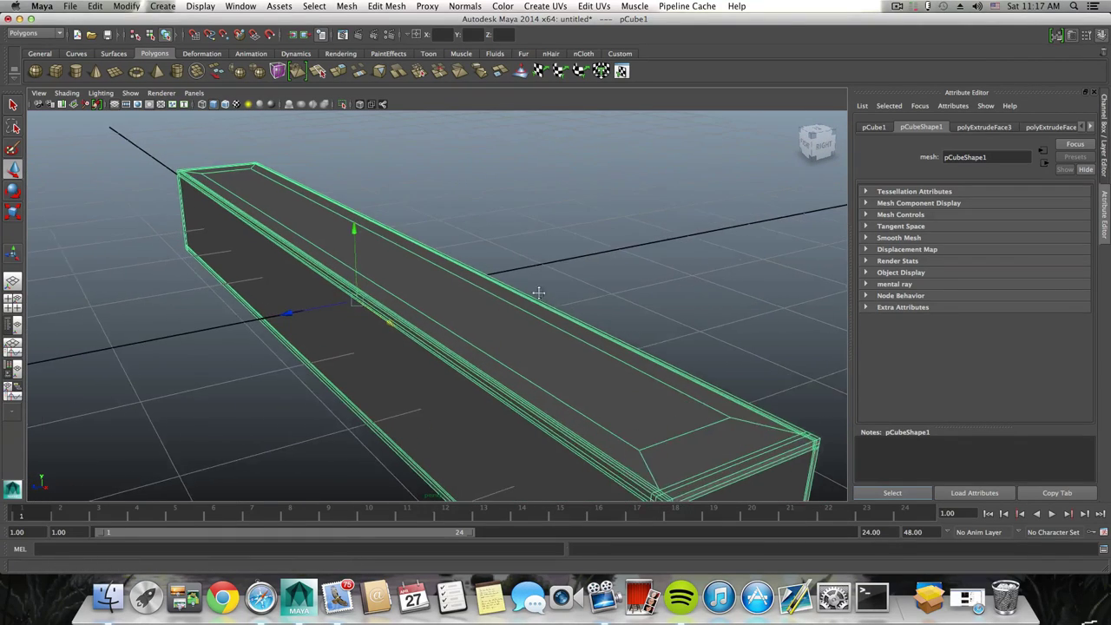
alt+middle_drag(538, 290, 476, 251)
alt+drag(476, 251, 520, 294)
alt+right_drag(520, 295, 486, 334)
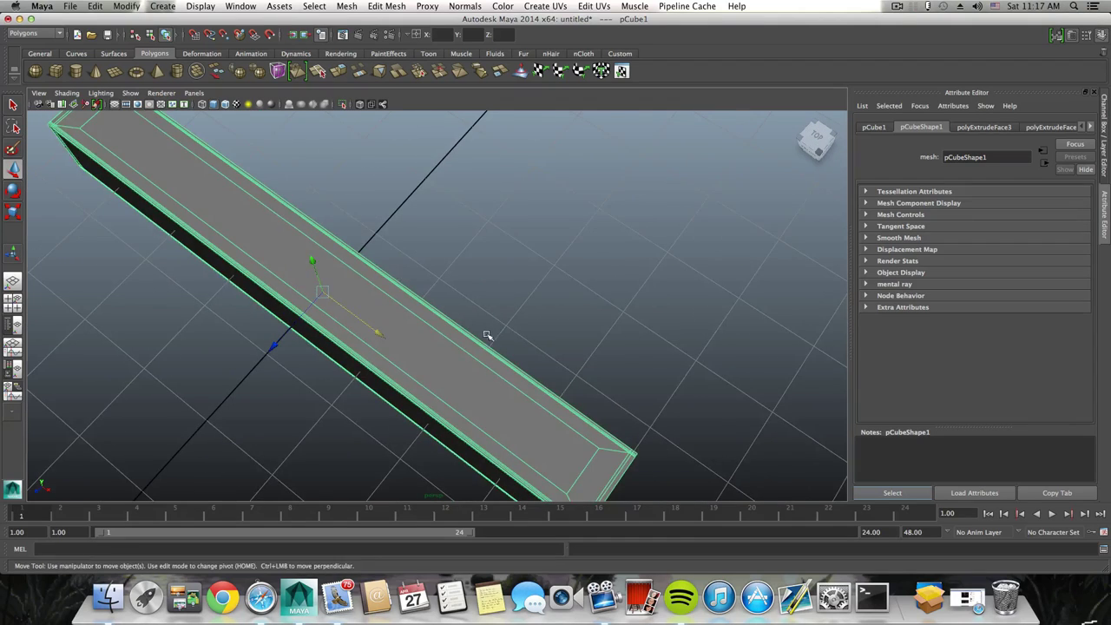
Preview the bar with mesh smoothing and return it to the unsmoothed display.
alt+drag(486, 335, 511, 321)
key(3)
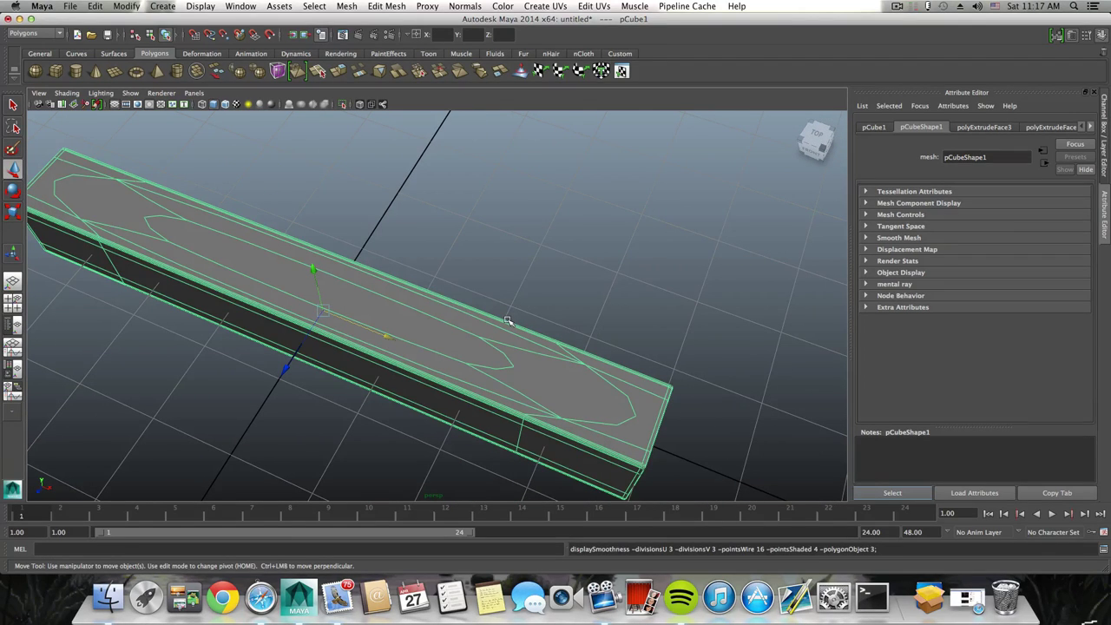
key(1)
Switch the bar to face selection and delete the inset face on its outer top.
alt+middle_drag(504, 320, 451, 295)
alt+drag(450, 295, 451, 323)
alt+drag(460, 322, 434, 317)
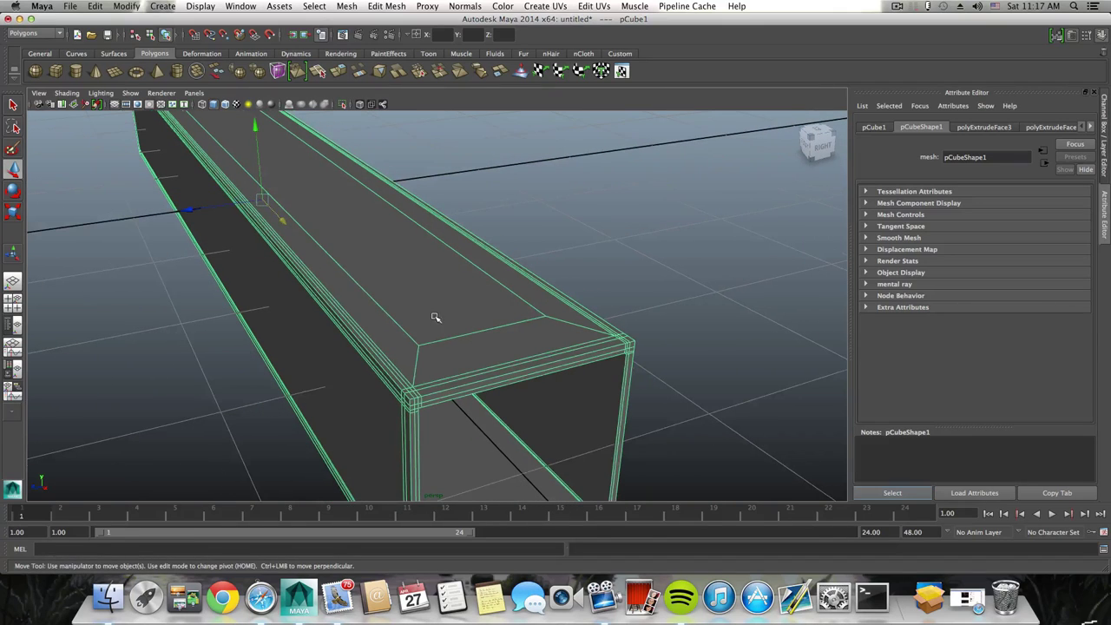
right_drag(419, 279, 420, 293)
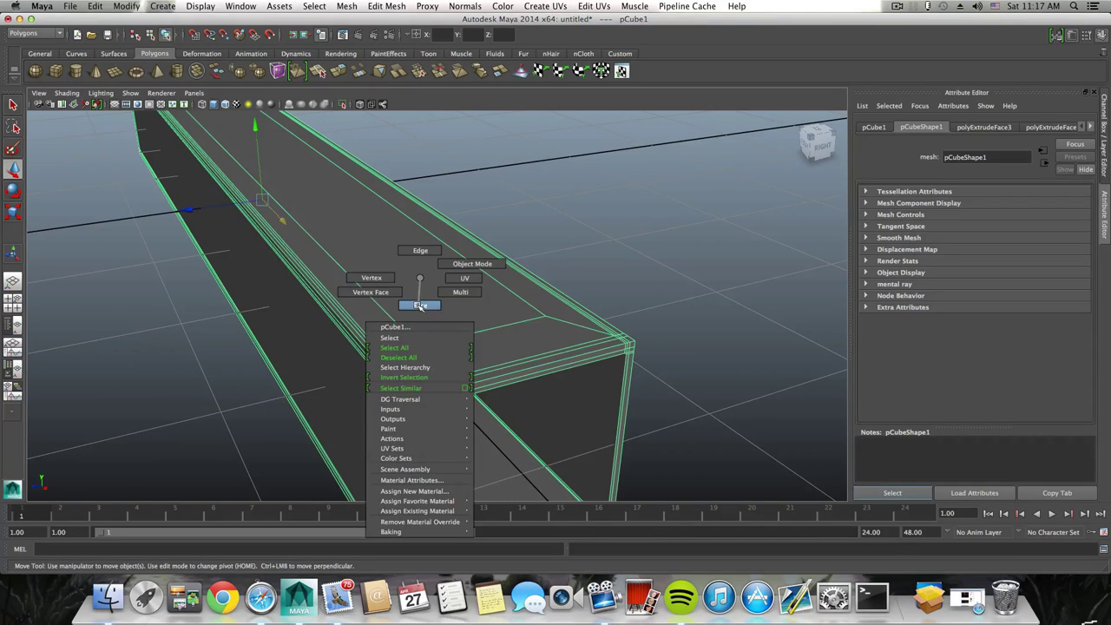
right_drag(420, 305, 420, 305)
click(421, 299)
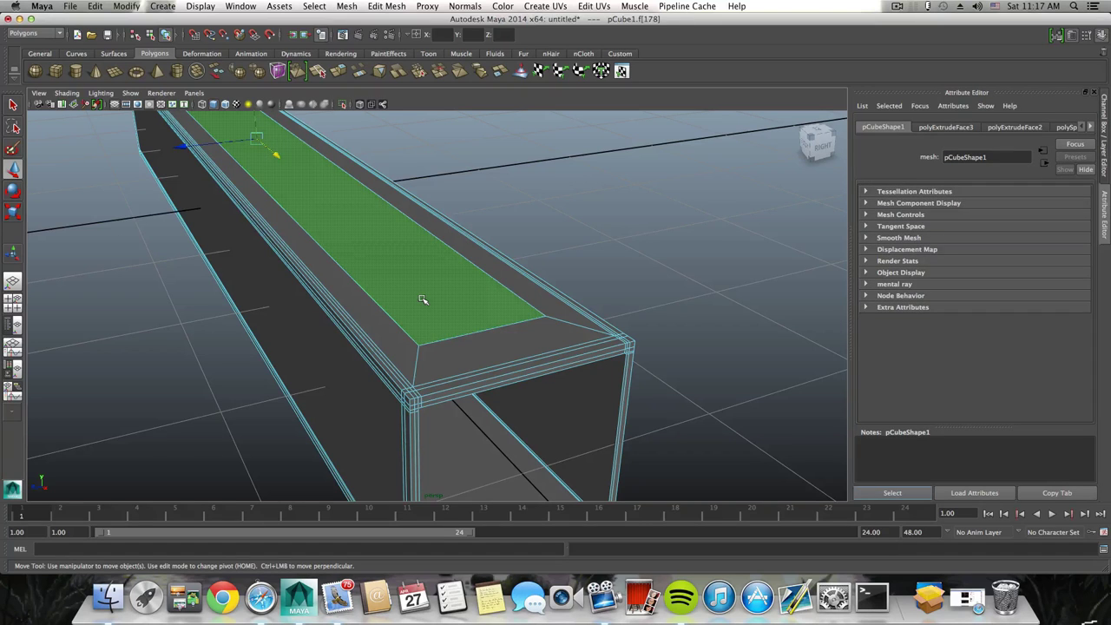
key(Delete)
Delete the matching inset face on the hollow's ceiling so the slot passes through the top wall.
click(405, 275)
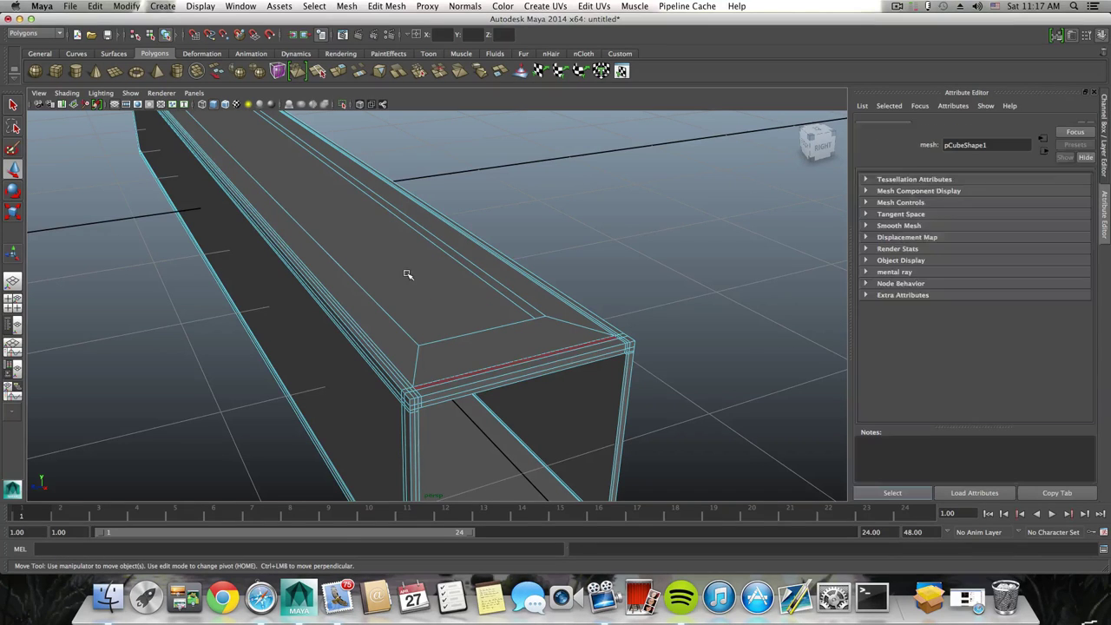
click(407, 284)
alt+drag(407, 283, 492, 319)
key(Delete)
Select the border edges of the ceiling opening in edge mode and extrude them.
right_drag(492, 319, 479, 287)
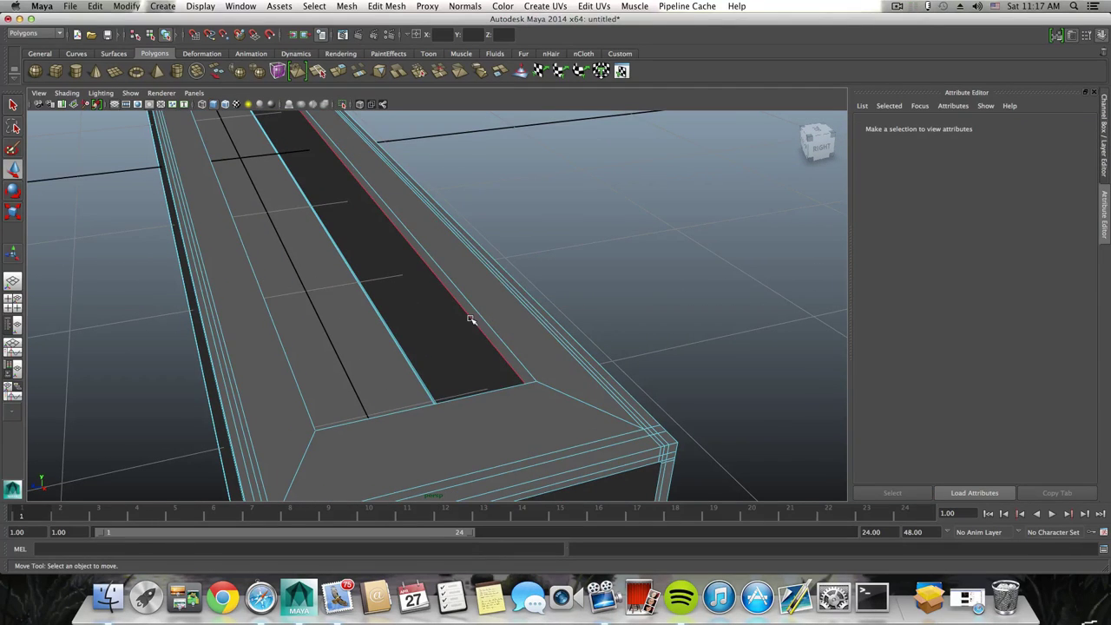
click(469, 317)
mouse_move(454, 322)
alt+mouse_down()
mouse_move(464, 308)
mouse_move(449, 301)
mouse_move(453, 314)
alt+mouse_up()
alt+right_drag(454, 315, 468, 316)
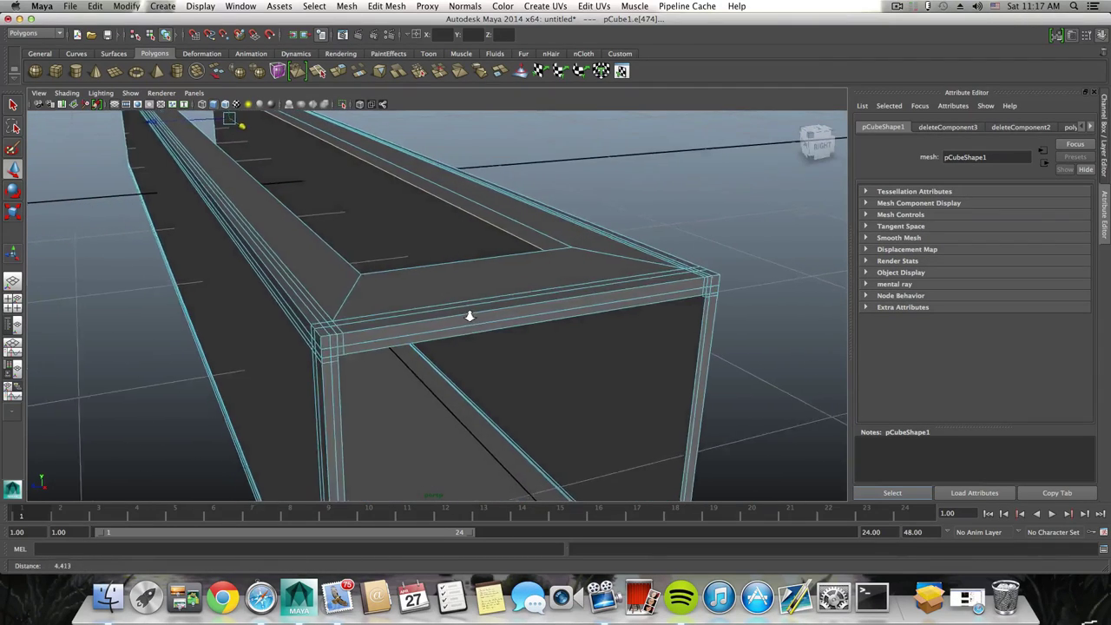
alt+middle_drag(469, 316, 489, 360)
click(337, 71)
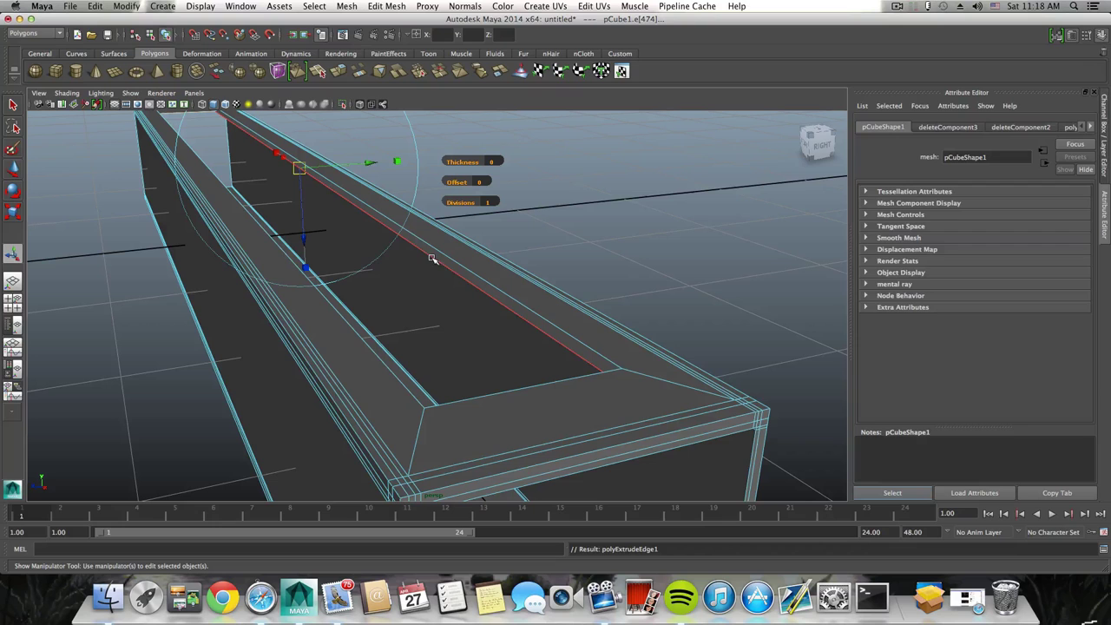
Move the extruded border edges upward along Y until they sit slightly above the outer top opening.
alt+drag(218, 248, 282, 307)
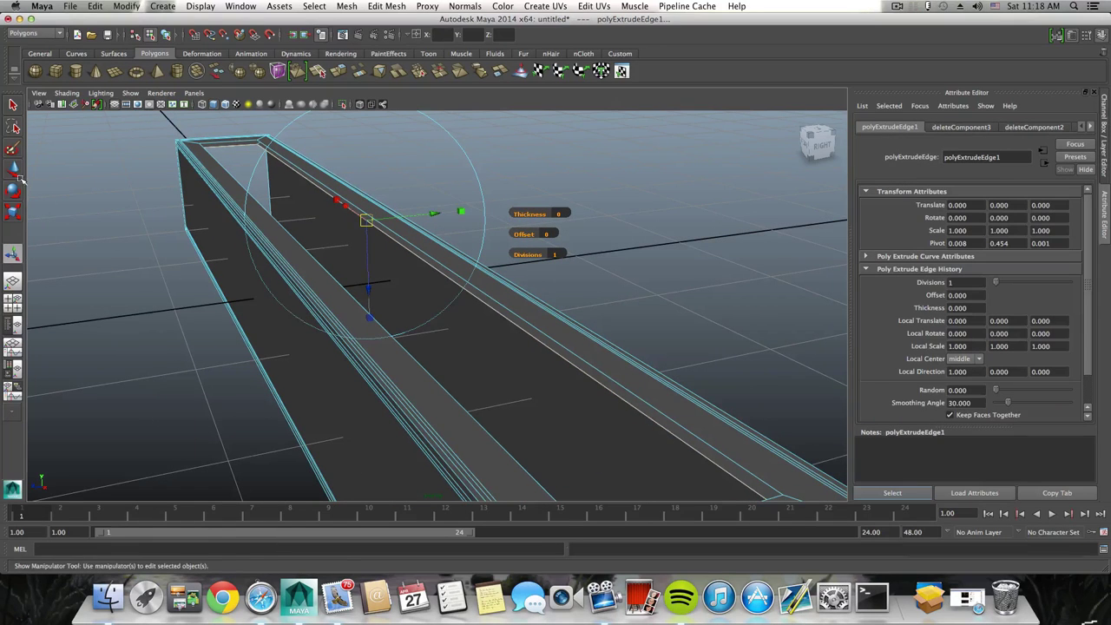
click(17, 172)
drag(318, 150, 320, 138)
alt+middle_drag(368, 220, 355, 176)
alt+drag(355, 176, 374, 241)
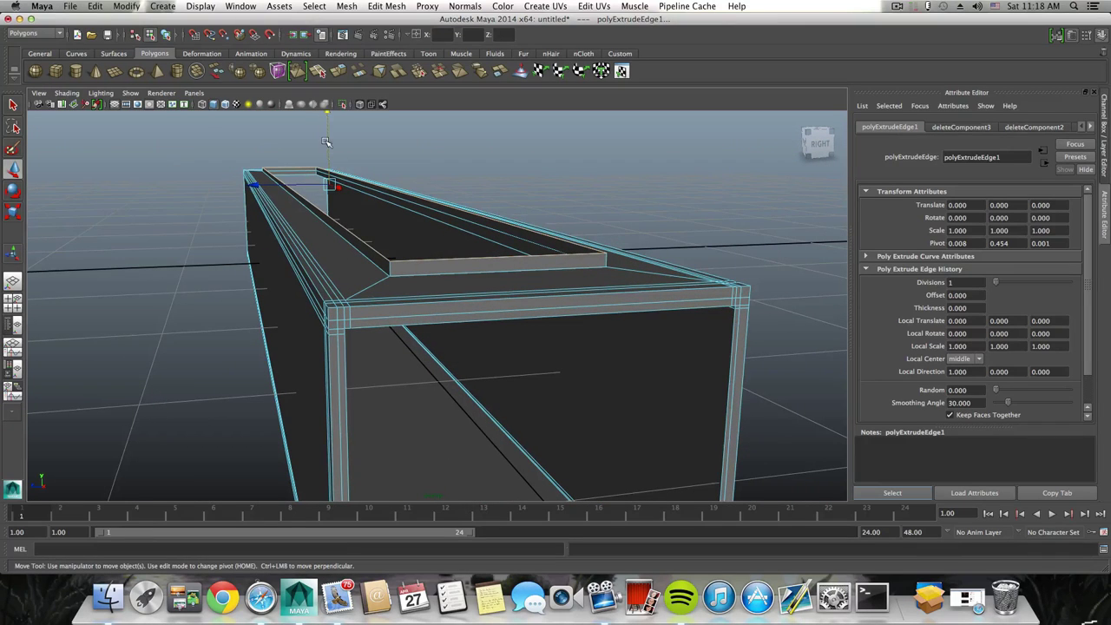
drag(327, 142, 330, 145)
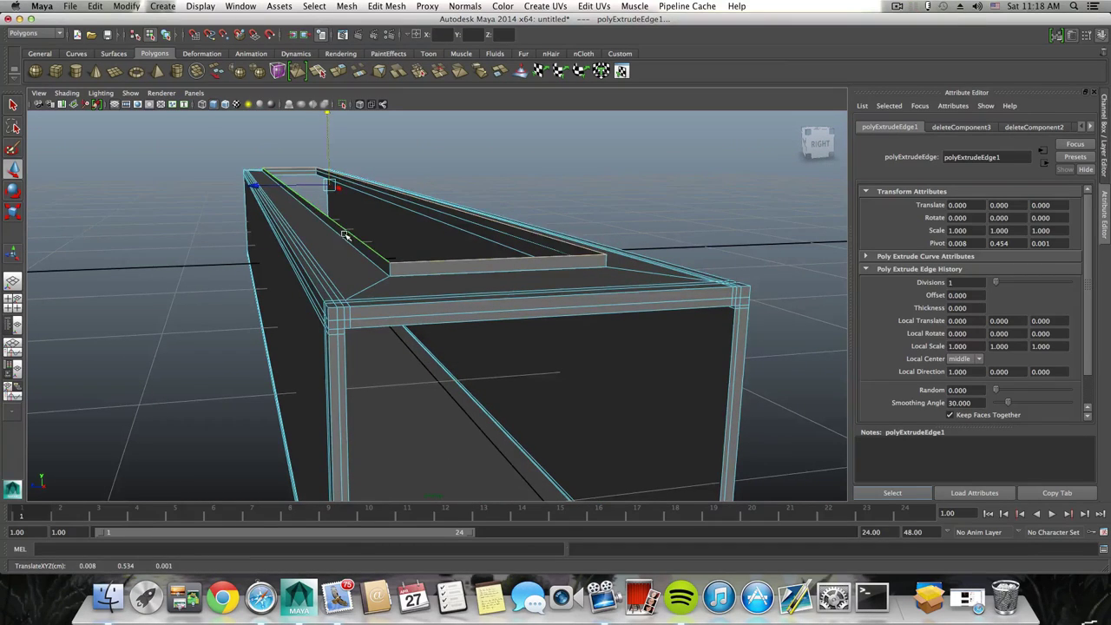
Merge the raised rim's two vertices at the bar's positive X end onto the outer top opening's corners with the Merge Vertex Tool.
alt+right_drag(344, 233, 431, 258)
alt+drag(431, 258, 390, 282)
alt+middle_drag(390, 283, 377, 300)
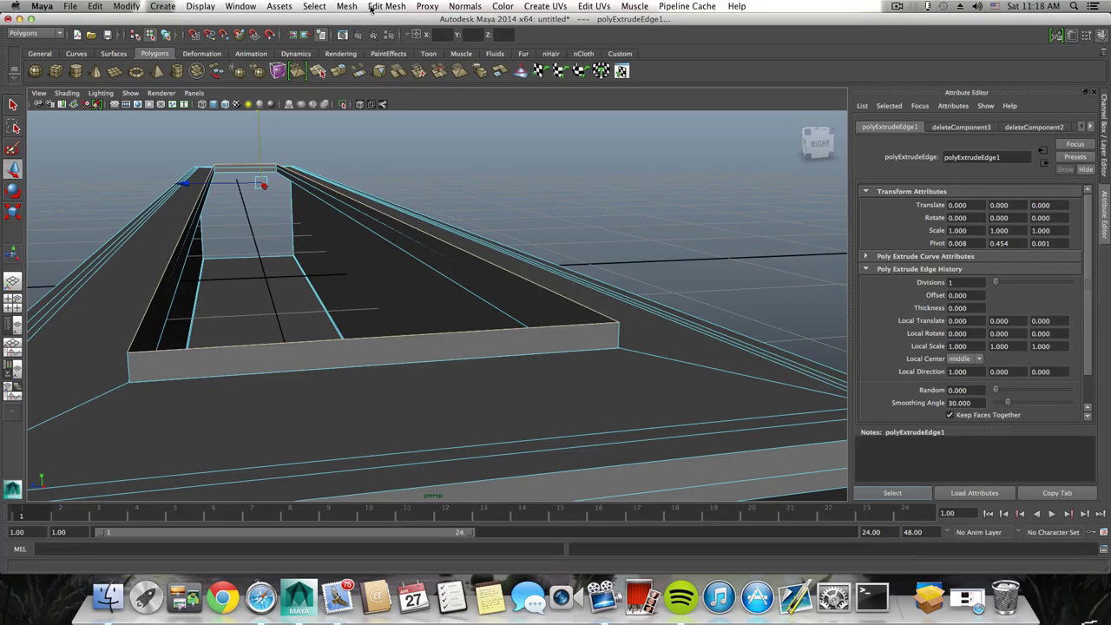
click(37, 33)
click(32, 52)
click(386, 6)
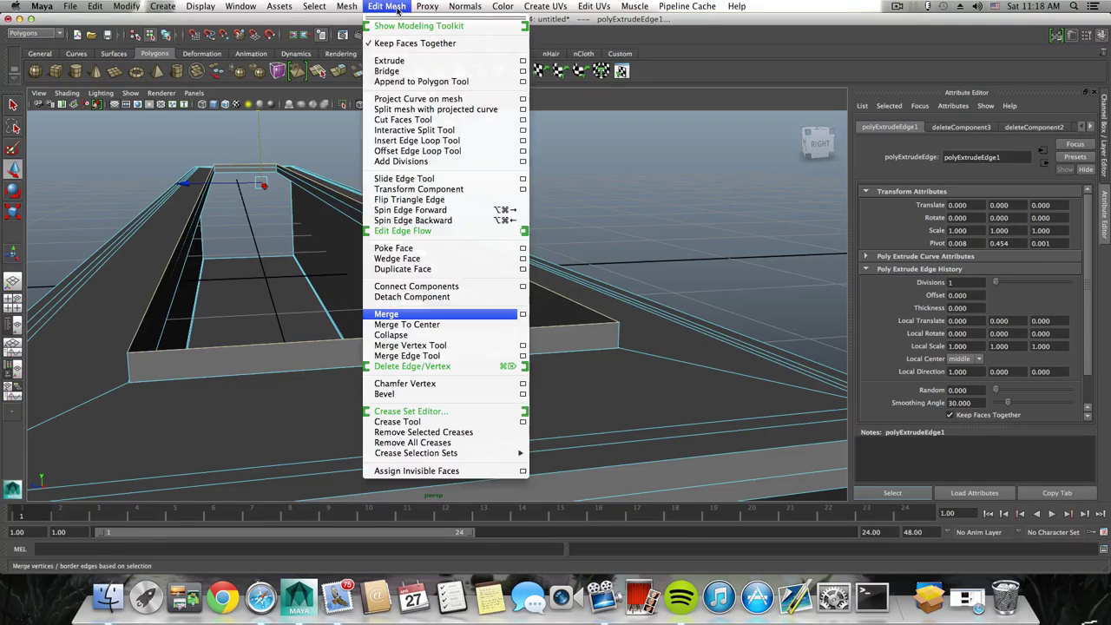
click(438, 350)
alt+drag(587, 354, 520, 352)
alt+middle_drag(365, 310, 468, 318)
alt+right_drag(441, 316, 454, 297)
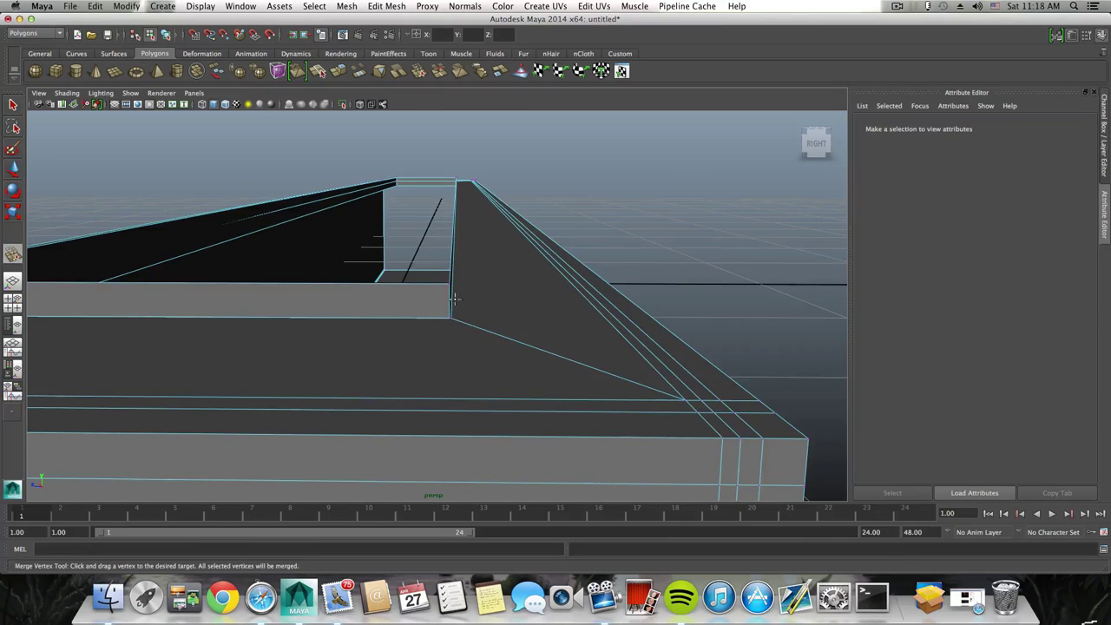
alt+drag(454, 297, 444, 297)
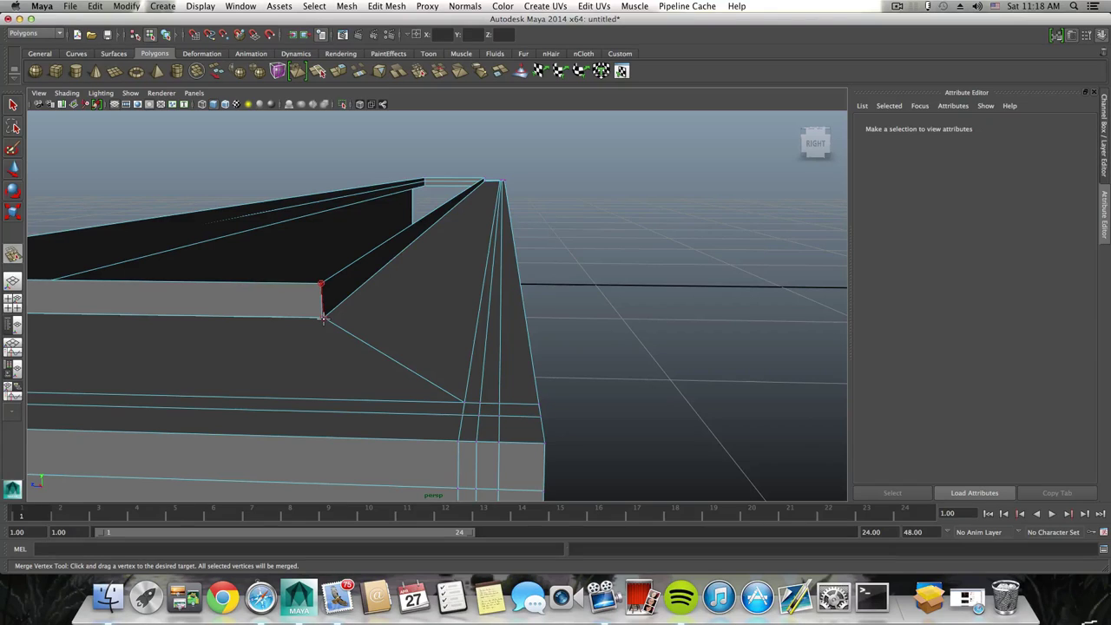
drag(323, 318, 323, 317)
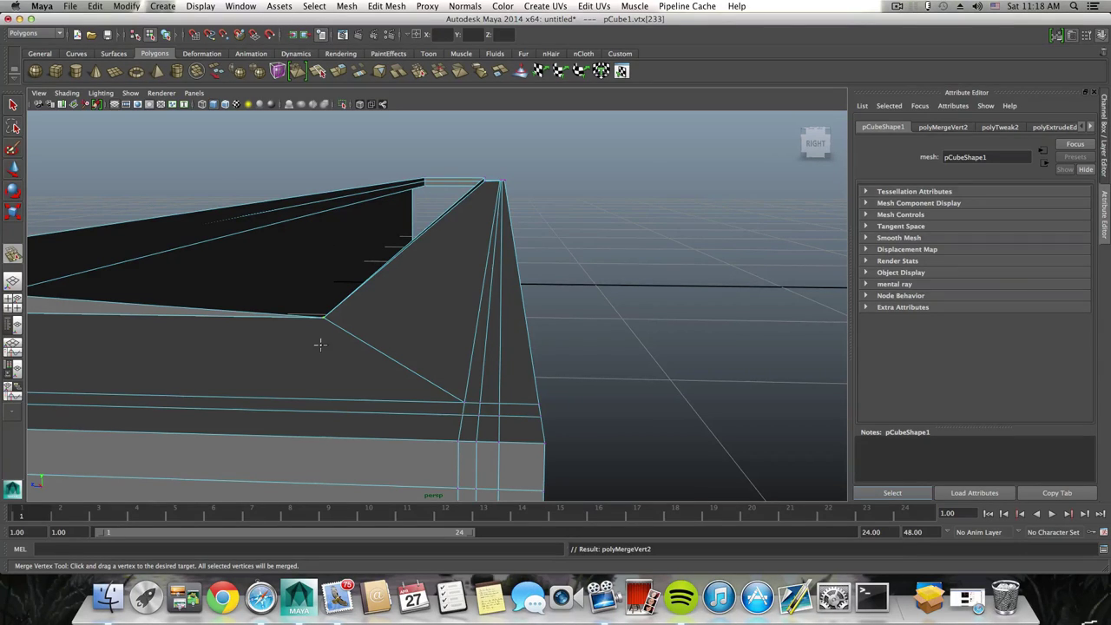
alt+drag(278, 339, 302, 341)
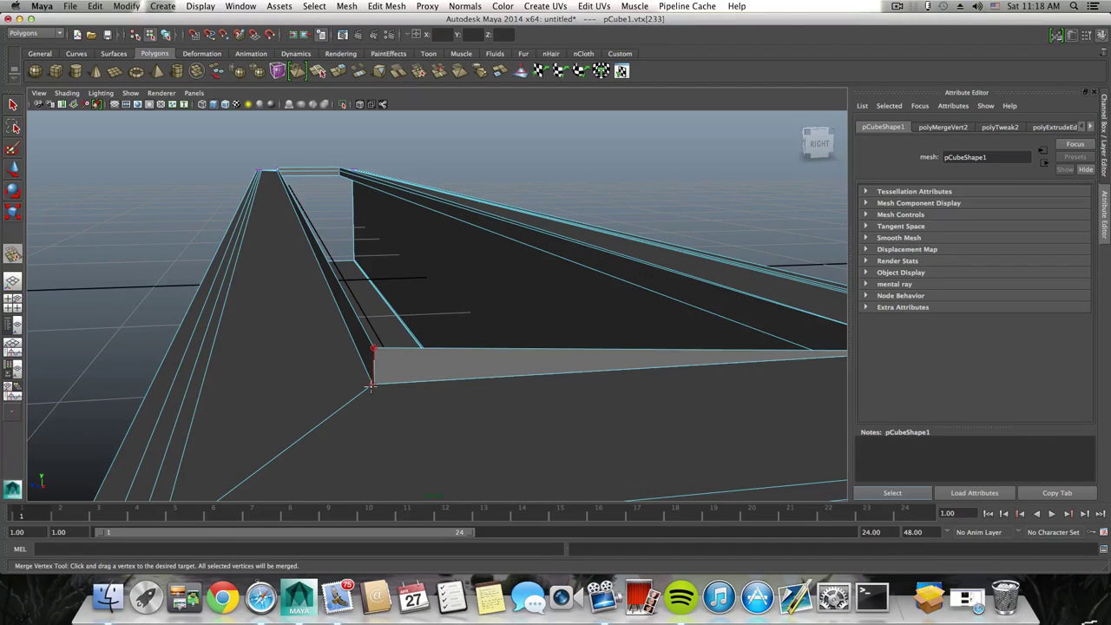
drag(371, 386, 372, 384)
Merge the raised rim's two remaining vertices onto the top opening's corners at the bar's opposite end.
alt+drag(292, 335, 419, 335)
alt+right_drag(419, 335, 260, 295)
alt+middle_drag(225, 291, 325, 298)
alt+drag(376, 301, 469, 312)
alt+right_drag(468, 313, 561, 318)
alt+middle_drag(561, 318, 434, 356)
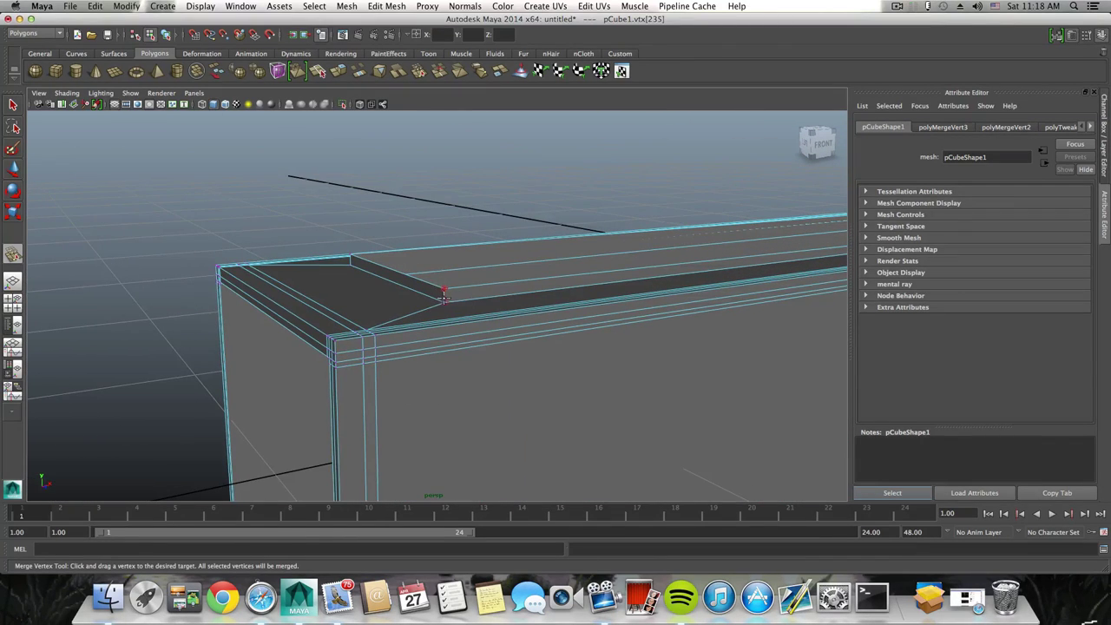
drag(444, 298, 443, 302)
alt+drag(354, 323, 472, 329)
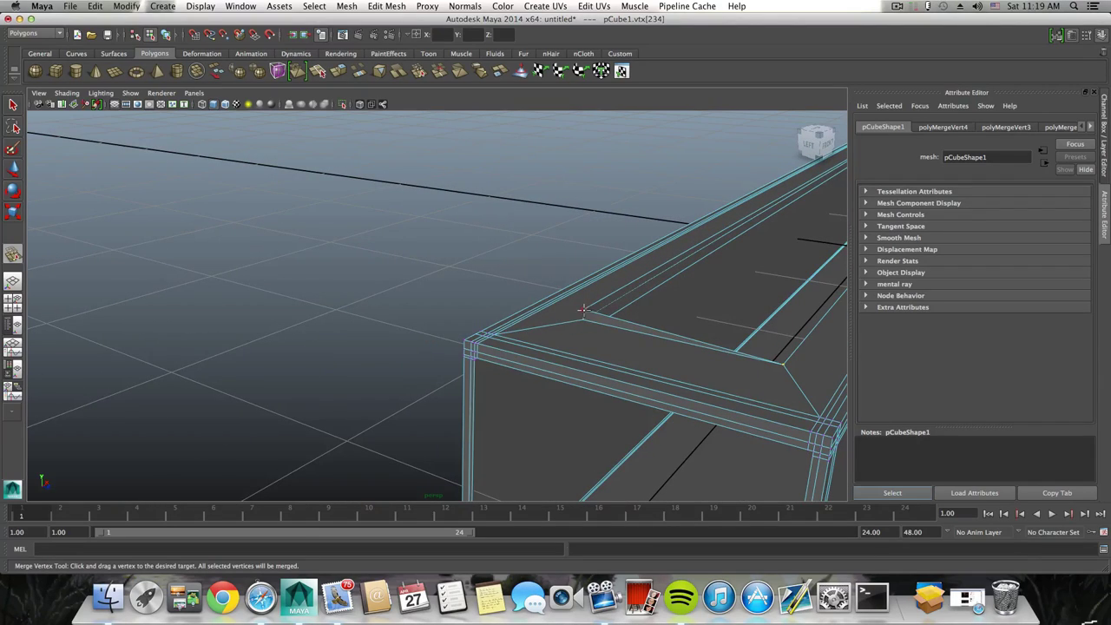
drag(583, 309, 583, 320)
Review the closed slot walls along the bar, return the mesh to object mode and switch to the Select Tool.
alt+right_drag(640, 370, 556, 347)
alt+drag(556, 347, 473, 347)
alt+right_drag(472, 347, 419, 314)
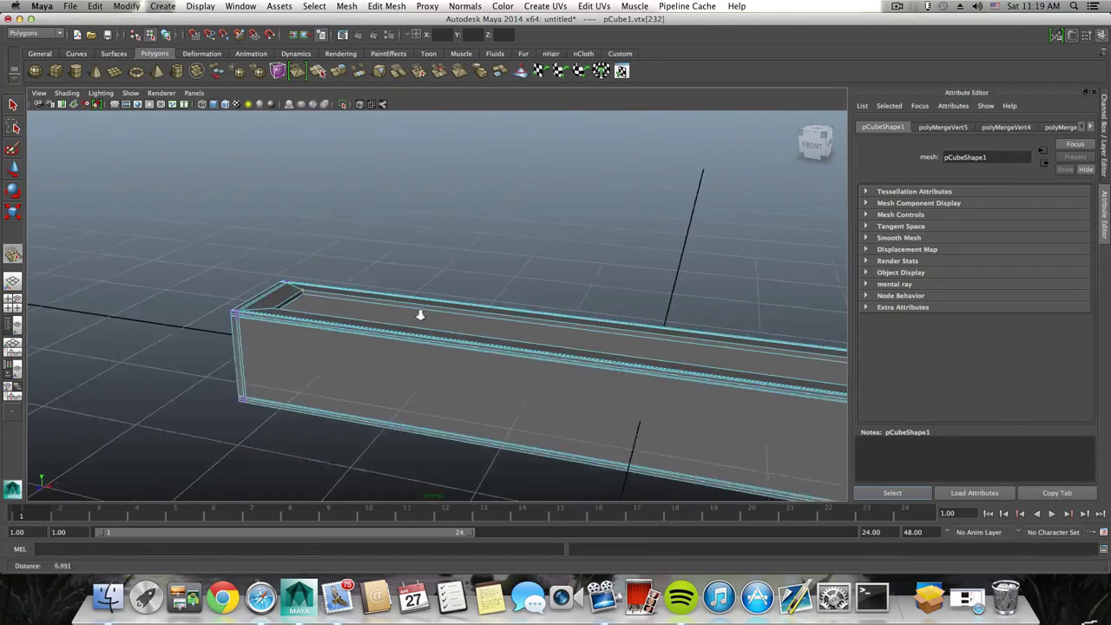
alt+drag(420, 315, 373, 321)
alt+middle_drag(555, 364, 430, 319)
alt+drag(430, 319, 364, 334)
alt+middle_drag(364, 334, 453, 309)
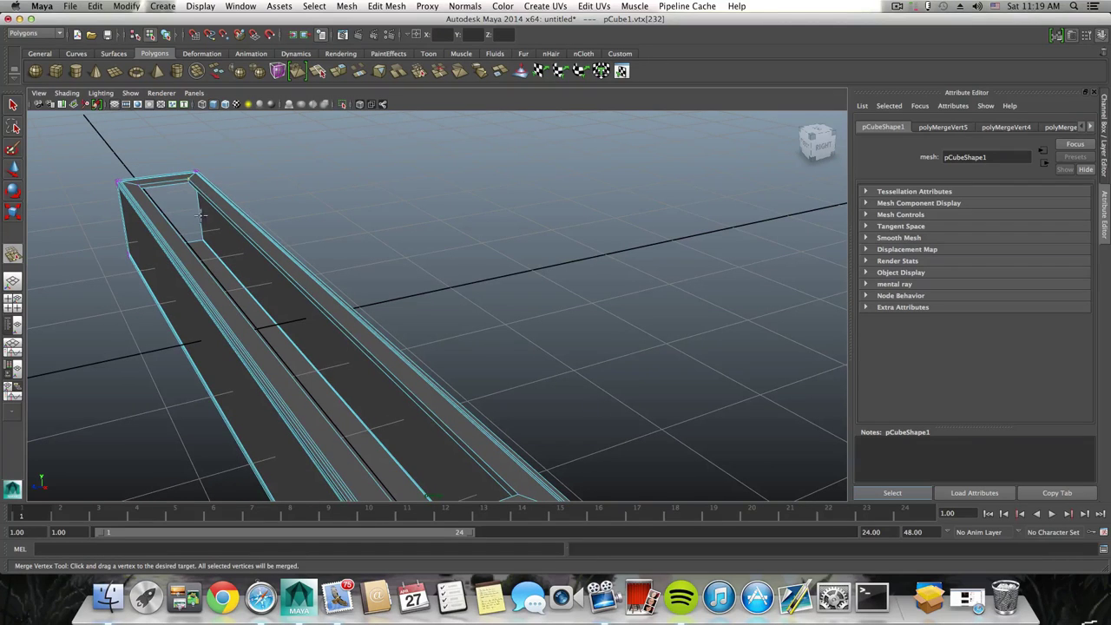
key(F8)
alt+drag(240, 229, 238, 182)
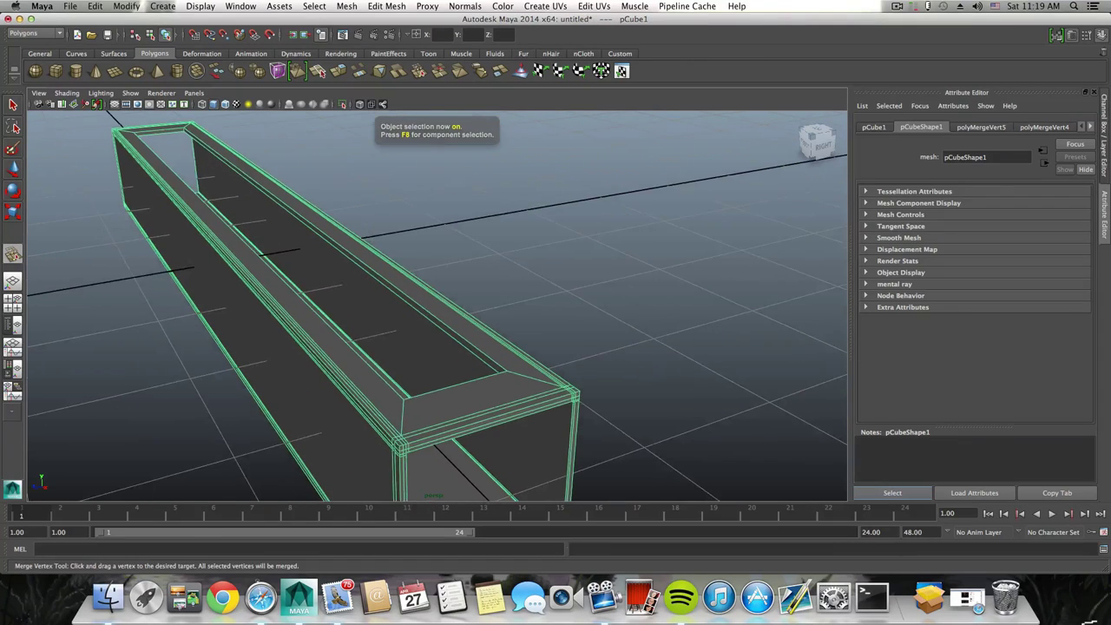
click(14, 104)
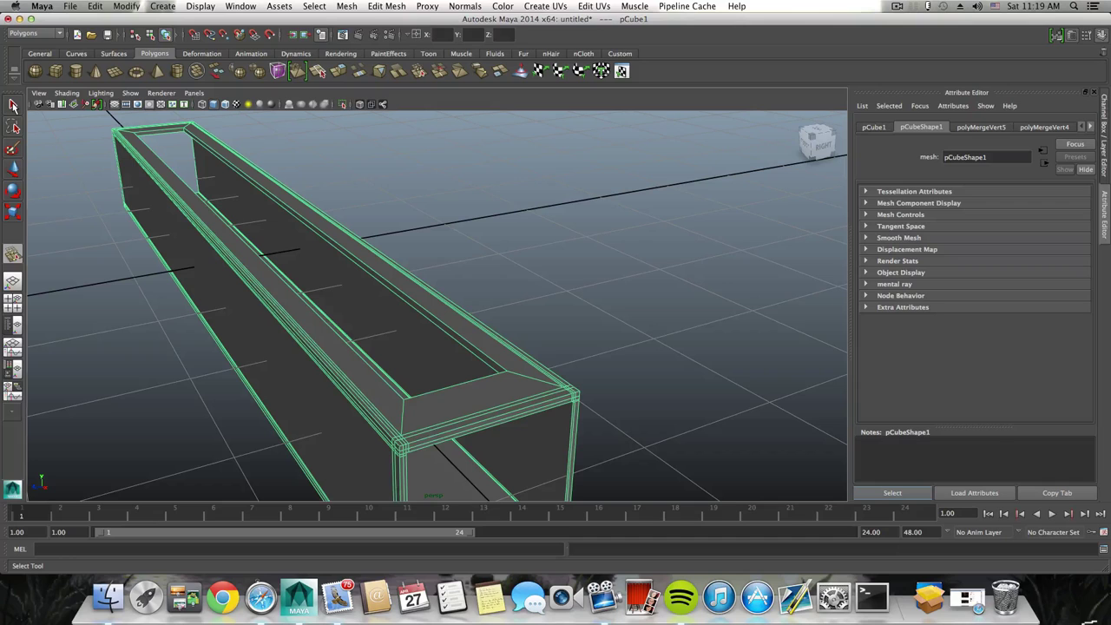
Preview the slotted bar with mesh smoothing and return it to the unsmoothed display.
alt+drag(226, 240, 352, 303)
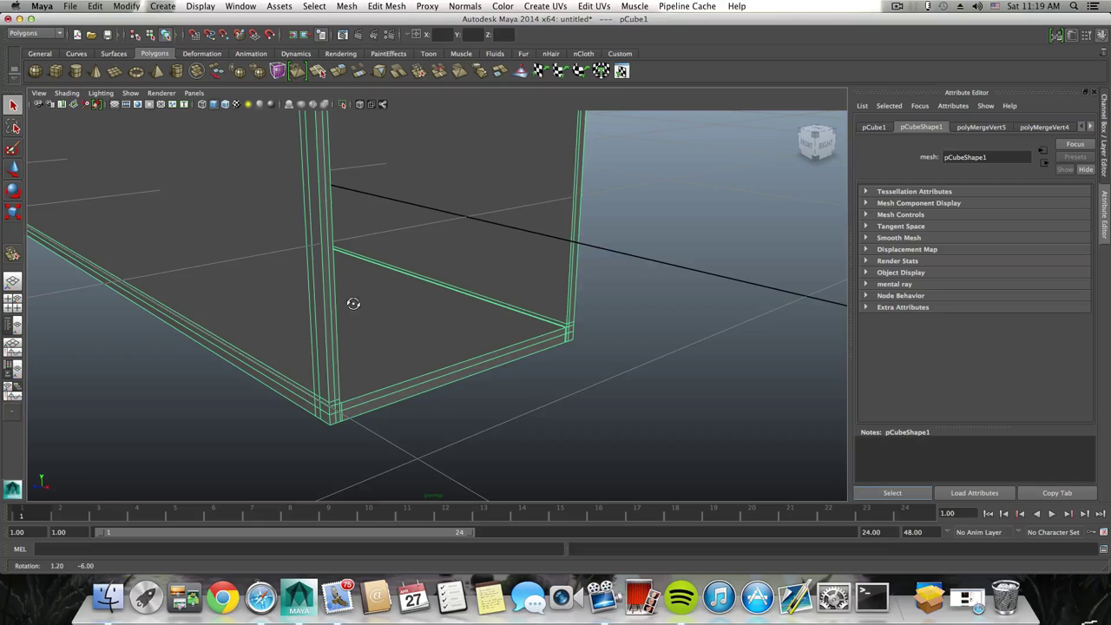
alt+middle_drag(356, 310, 369, 353)
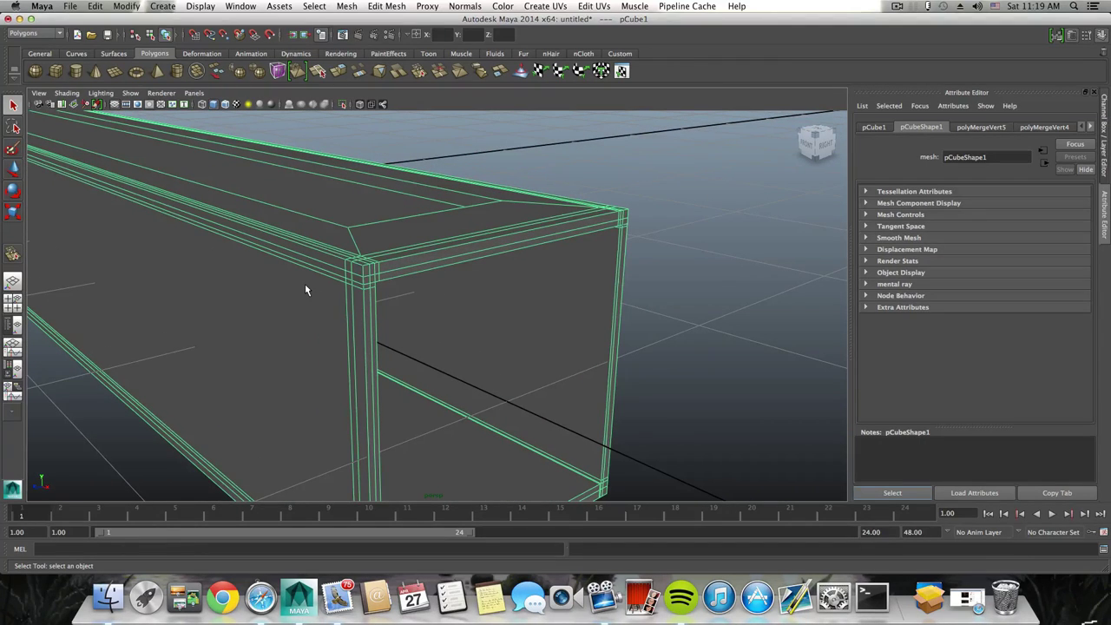
key(3)
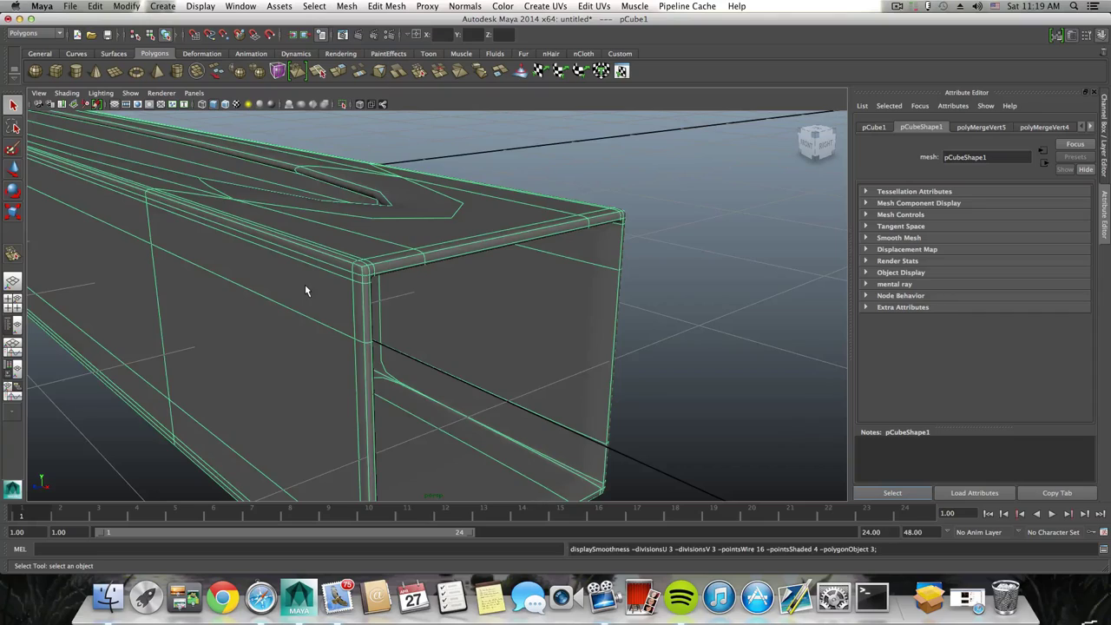
scroll(305, 291, down, 8)
alt+drag(305, 292, 367, 332)
key(1)
Insert edge loops near the upper and lower edges of the slot's inner wall and around the opening on the outer top.
alt+middle_drag(367, 333, 273, 264)
scroll(409, 315, up, 8)
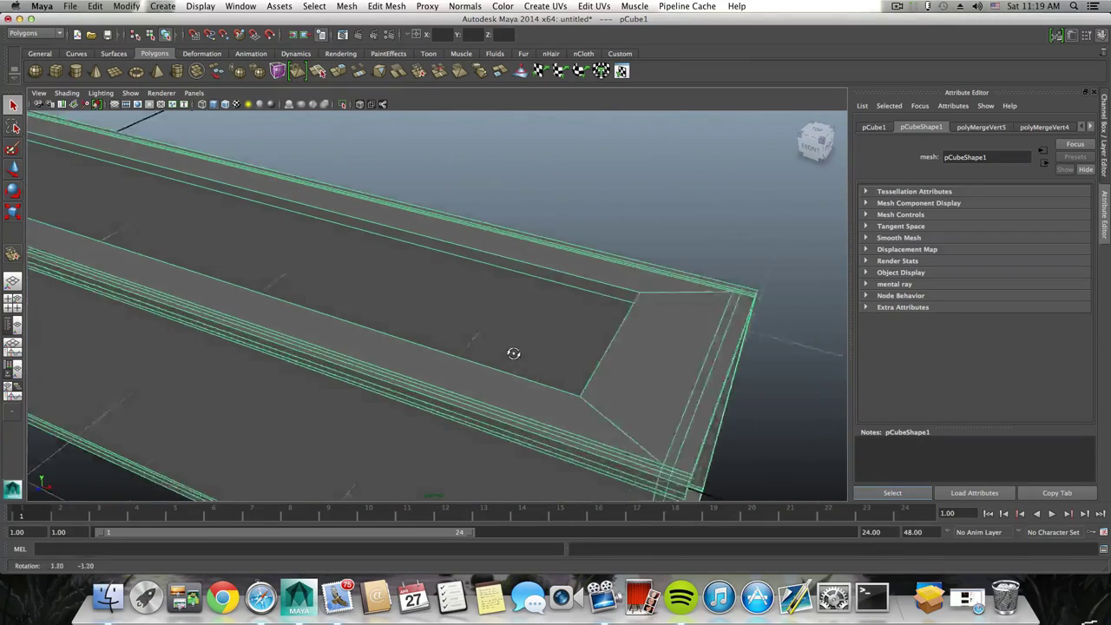
alt+drag(512, 352, 512, 355)
mouse_move(456, 320)
alt+mouse_down()
mouse_move(442, 318)
mouse_move(453, 321)
alt+mouse_up()
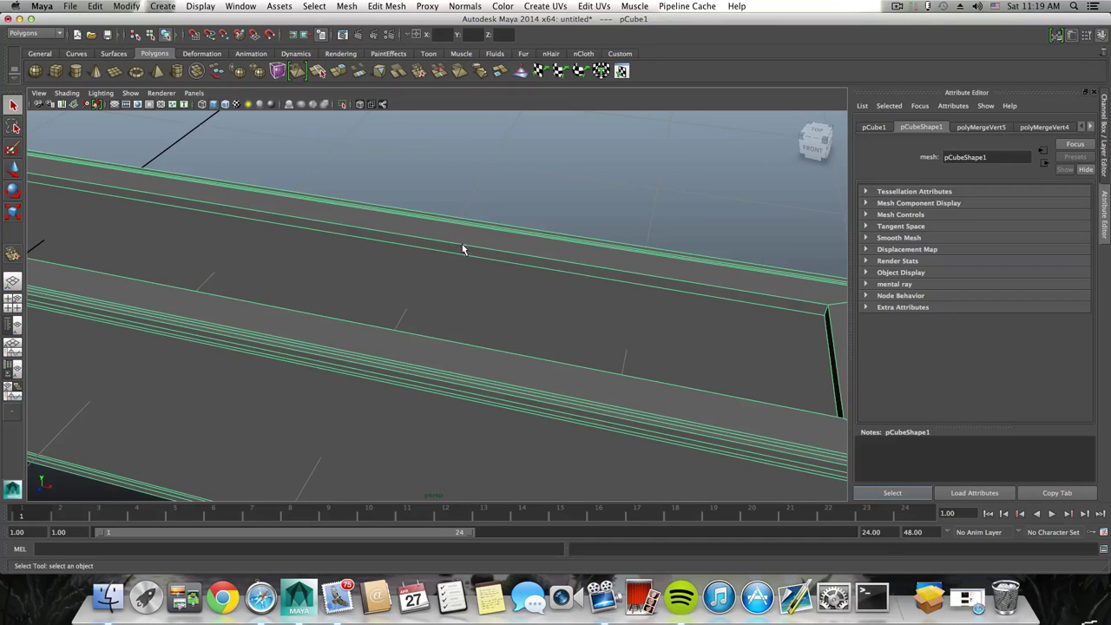
alt+right_drag(602, 287, 501, 340)
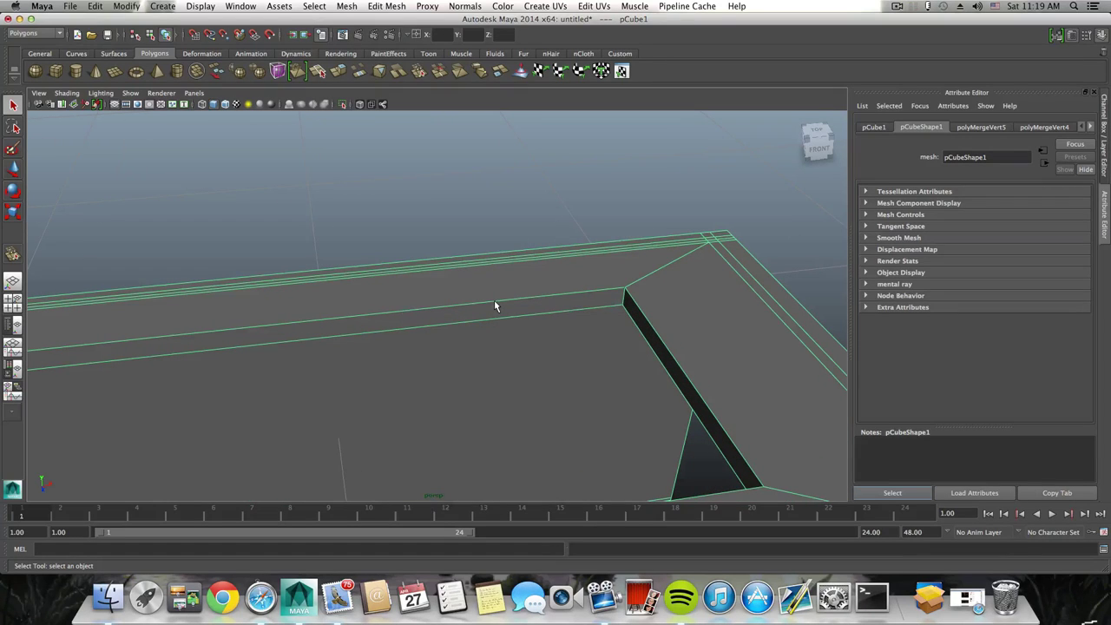
shift+right_drag(493, 303, 433, 317)
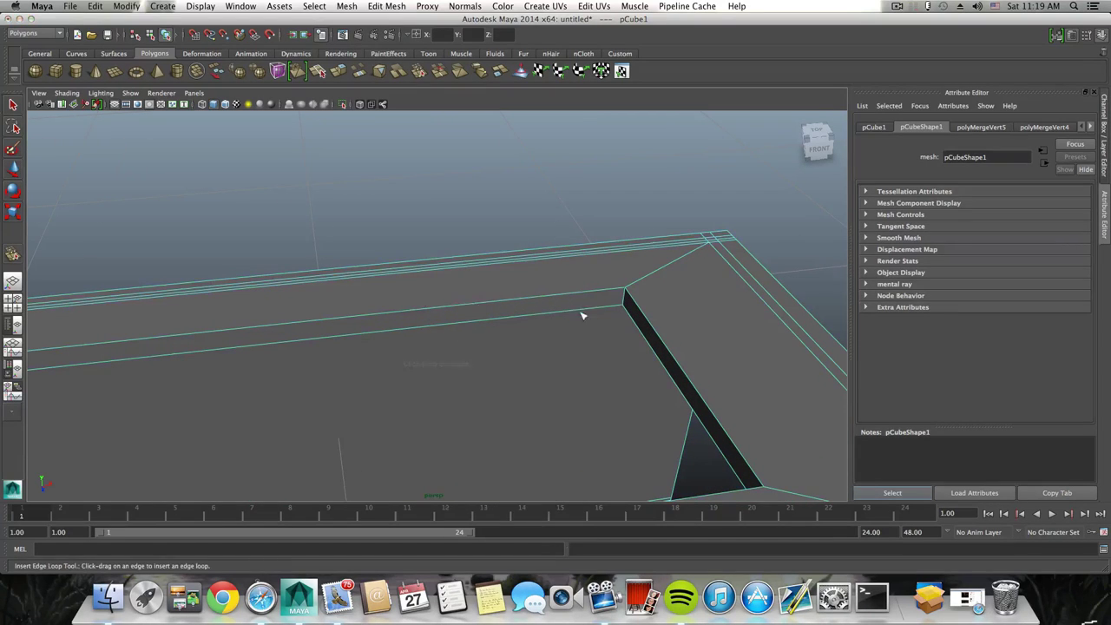
alt+right_drag(583, 315, 631, 320)
alt+drag(614, 322, 588, 324)
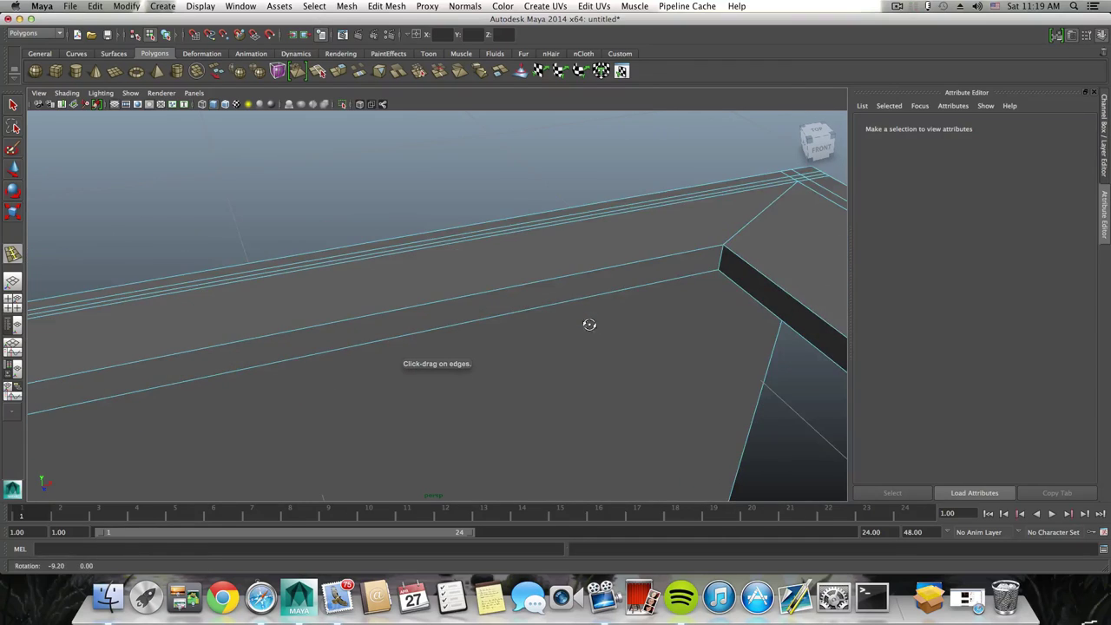
alt+middle_drag(742, 282, 700, 295)
alt+drag(700, 296, 668, 296)
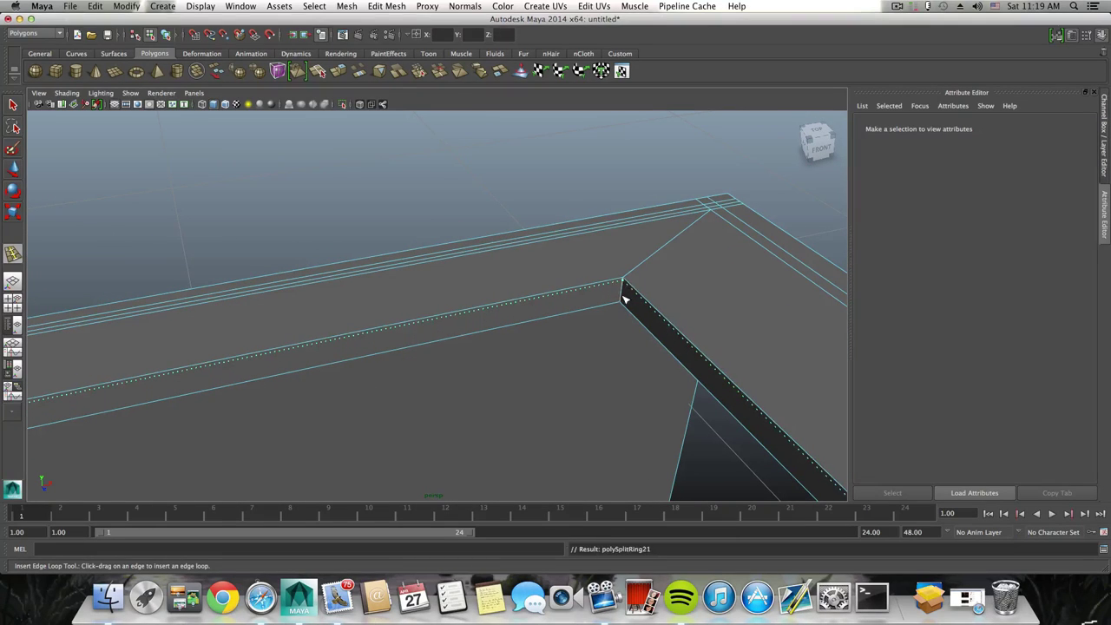
mouse_move(625, 290)
mouse_down()
mouse_move(622, 301)
mouse_move(628, 278)
mouse_up()
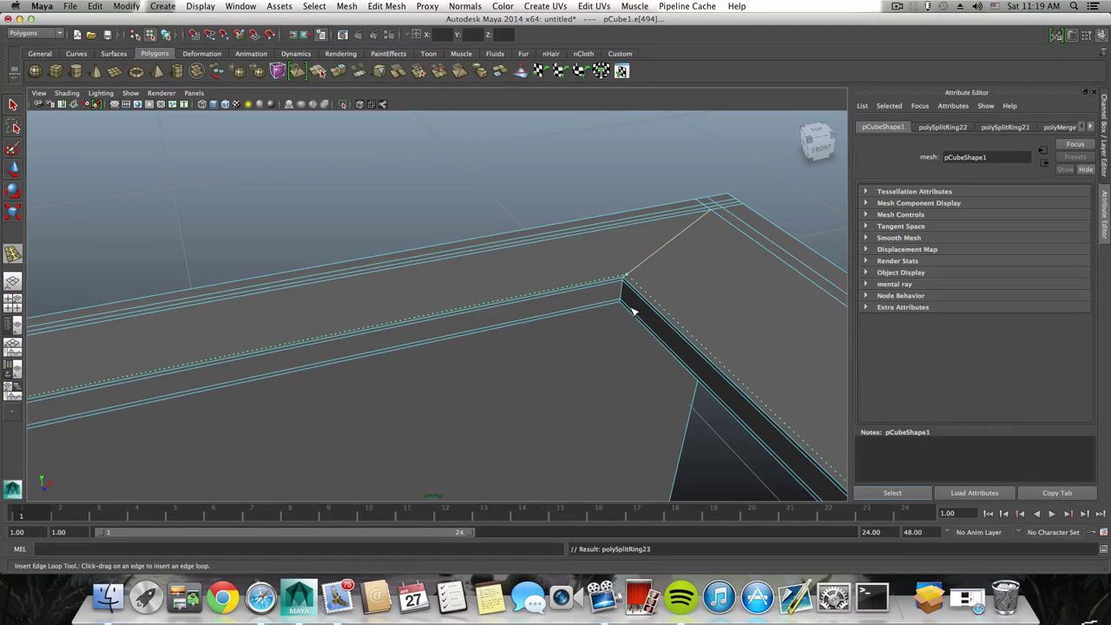
Insert an edge loop around the slot opening on the underside of the bar's top wall.
alt+drag(632, 320, 529, 309)
alt+middle_drag(529, 309, 820, 403)
alt+right_drag(819, 404, 625, 371)
alt+middle_drag(434, 342, 628, 379)
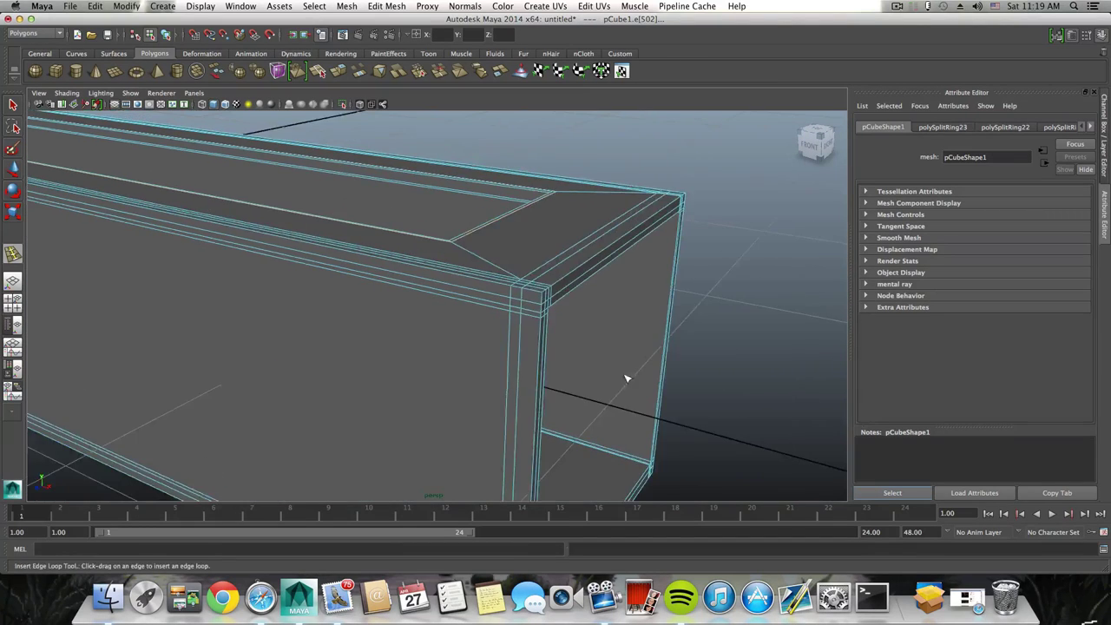
alt+drag(627, 379, 566, 347)
alt+middle_drag(566, 347, 529, 452)
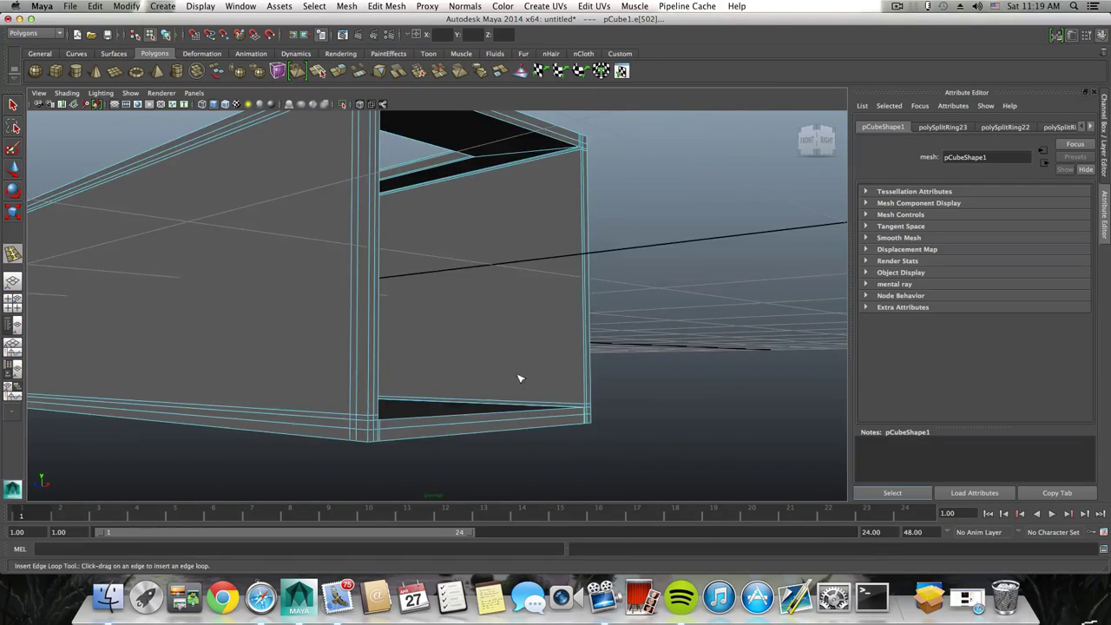
alt+right_drag(518, 376, 564, 378)
alt+middle_drag(495, 231, 482, 324)
alt+right_drag(483, 324, 545, 329)
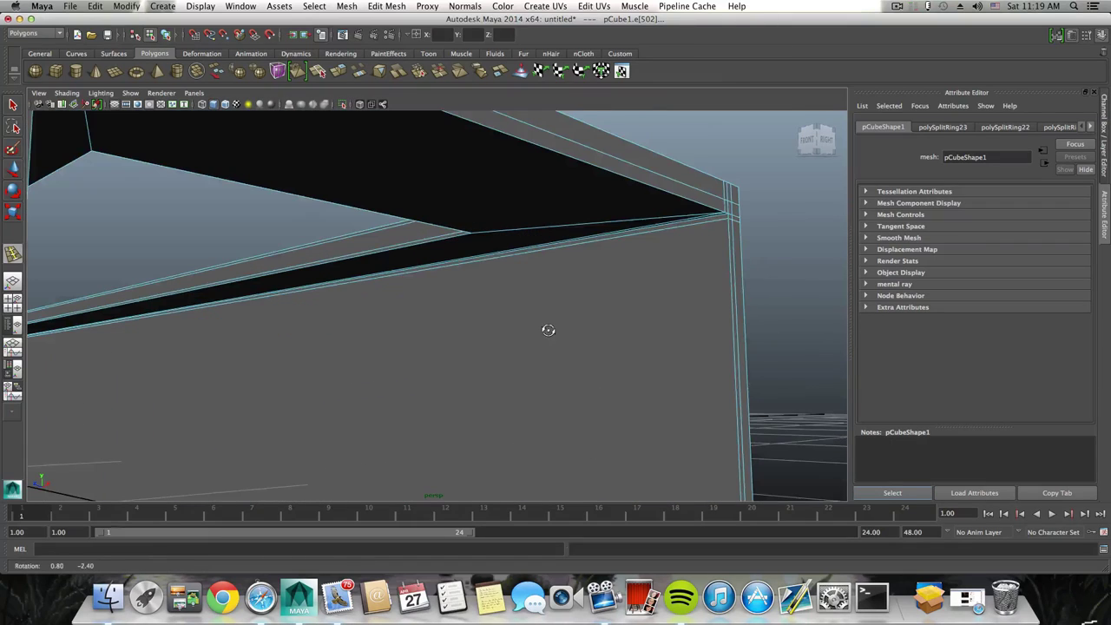
drag(491, 235, 438, 315)
Return the bar to object mode, preview it with mesh smoothing and restore the unsmoothed display.
scroll(478, 237, down, 5)
alt+drag(500, 350, 421, 269)
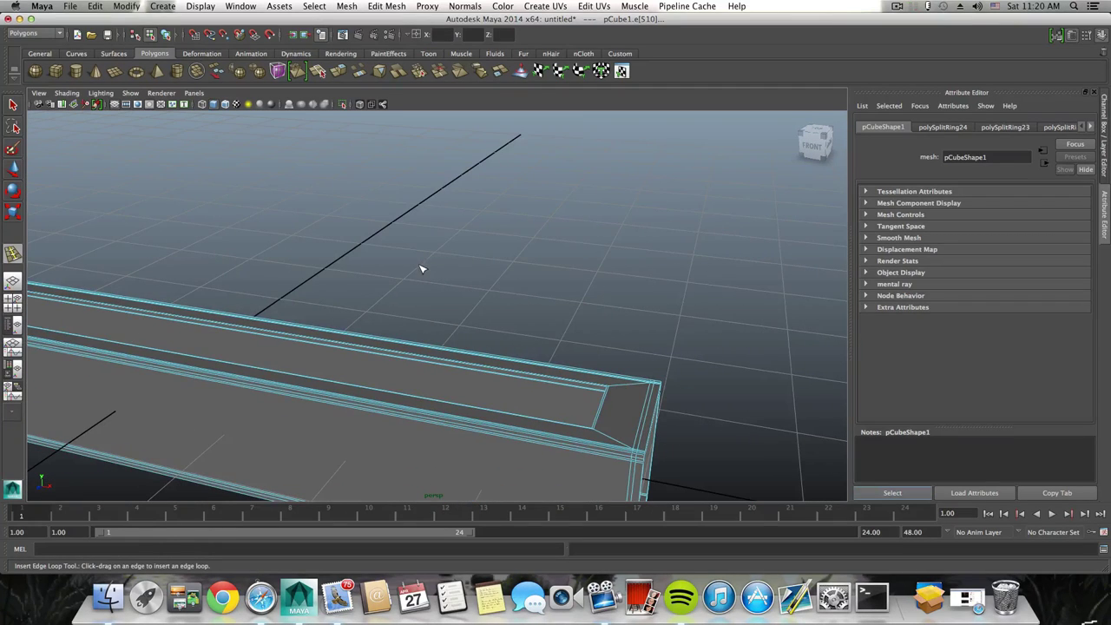
click(422, 274)
click(13, 104)
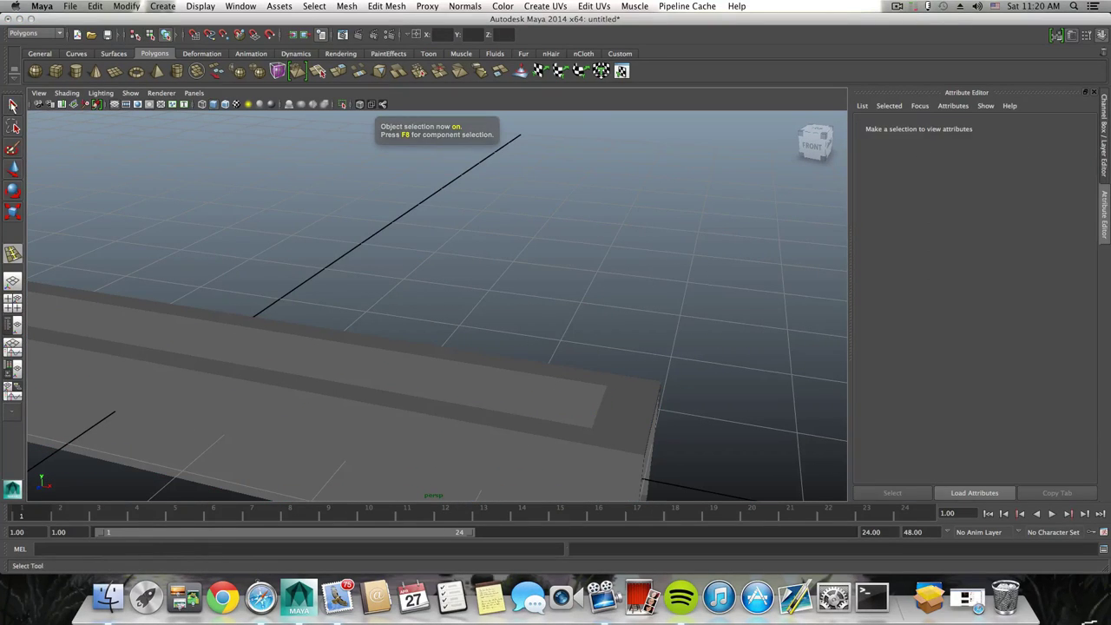
click(338, 398)
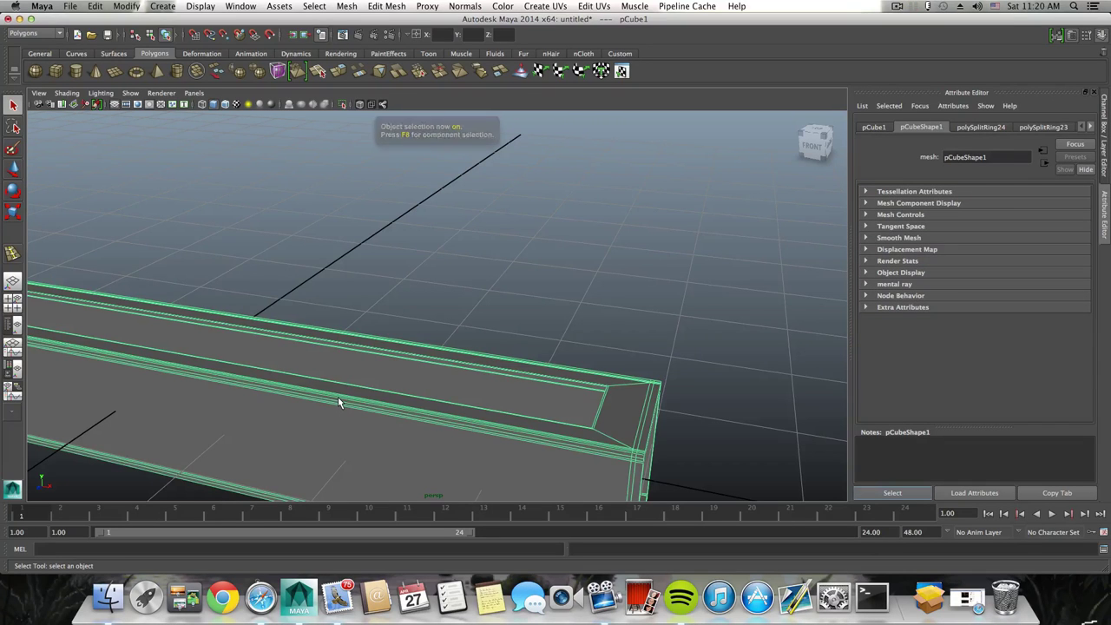
key(3)
mouse_move(338, 400)
alt+mouse_down()
mouse_move(325, 405)
mouse_move(332, 414)
mouse_move(337, 390)
alt+mouse_up()
key(1)
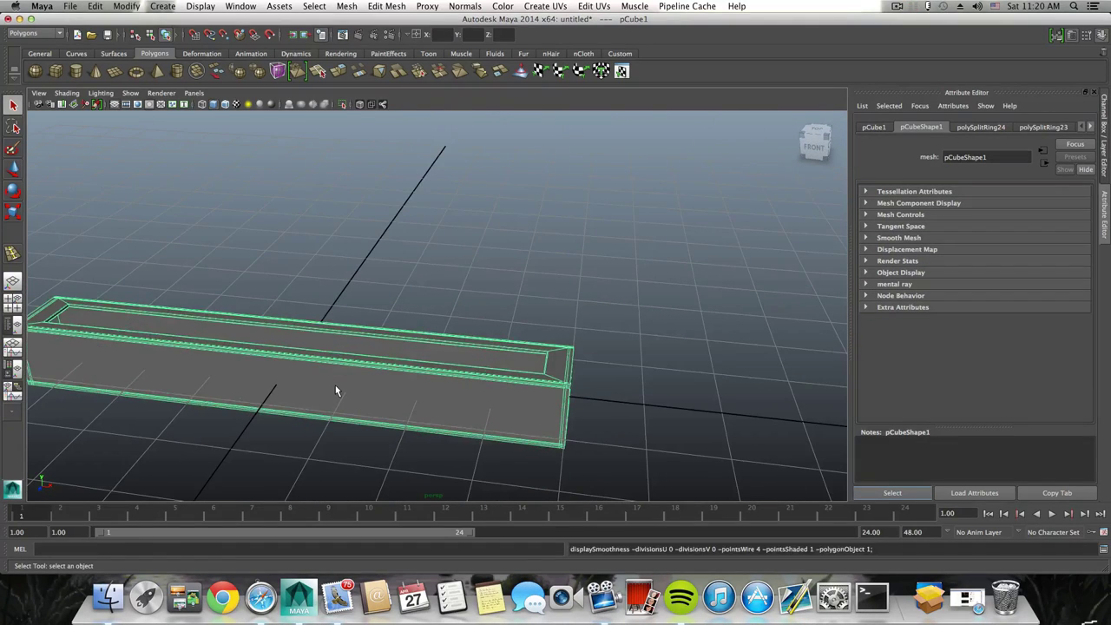
Set the Insert Edge Loop Tool to multiple edge loops with a count of 10 and insert them across the bar's length.
alt+right_drag(337, 390, 507, 382)
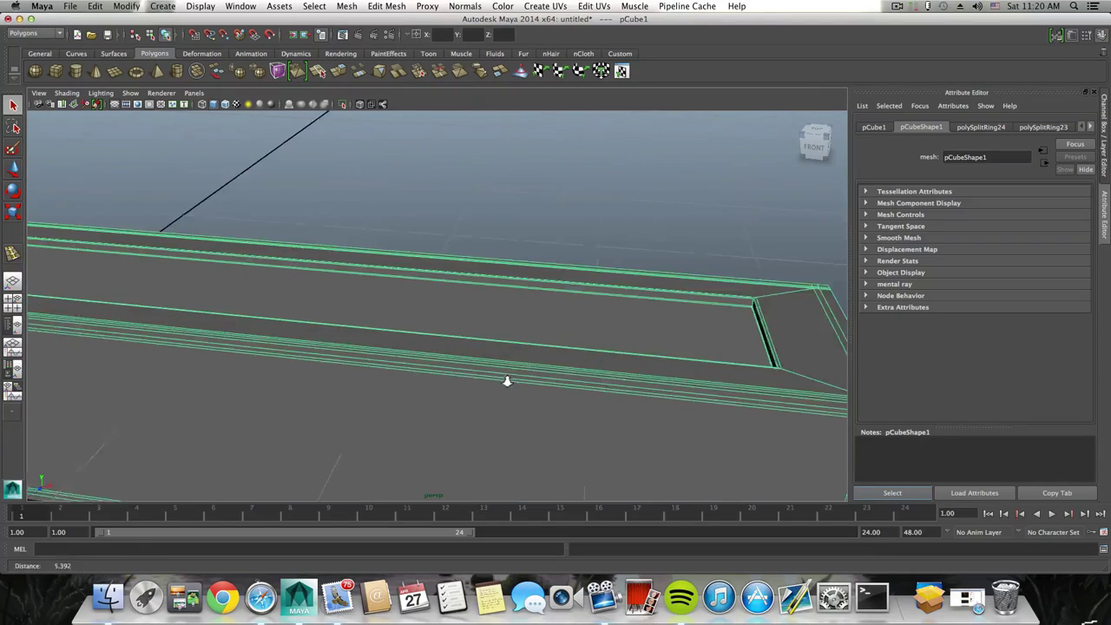
alt+drag(507, 381, 480, 369)
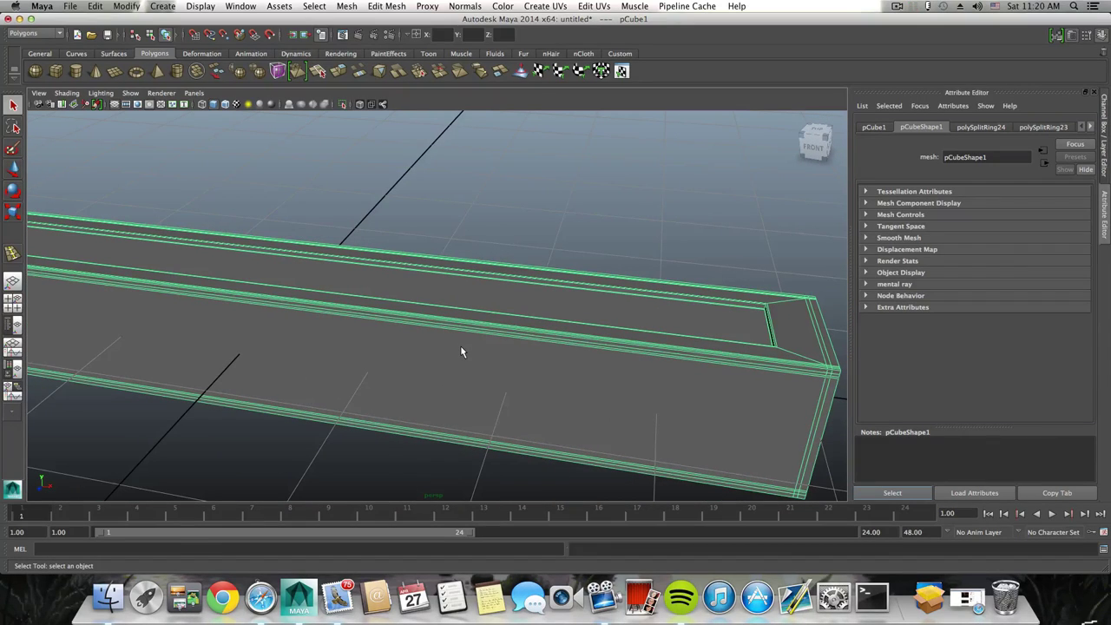
shift+right_click(461, 351)
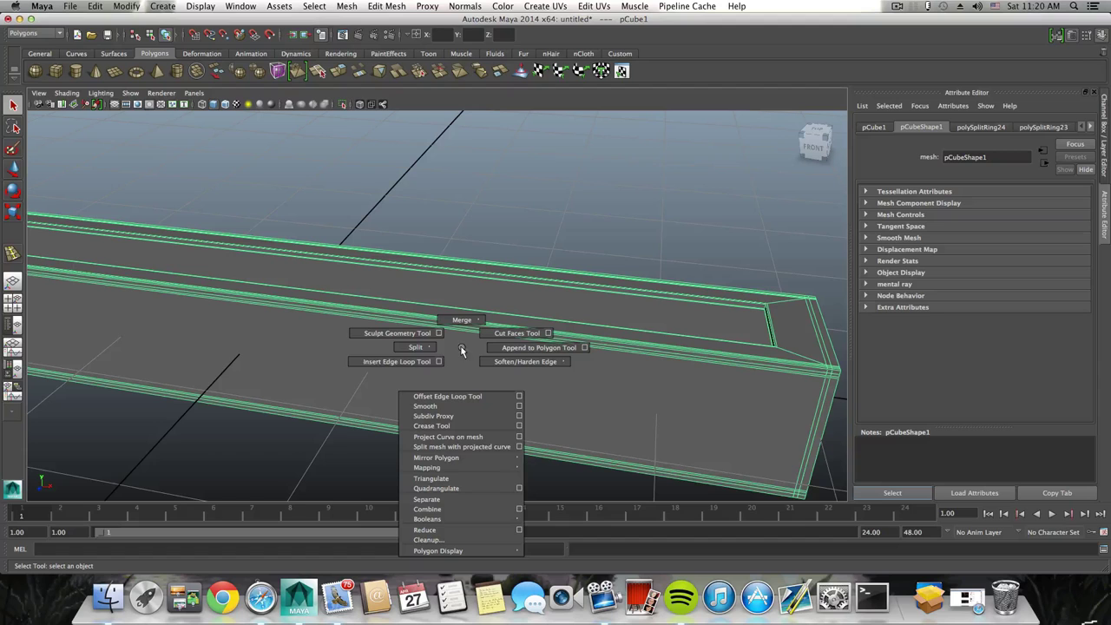
shift+right_drag(462, 351, 440, 363)
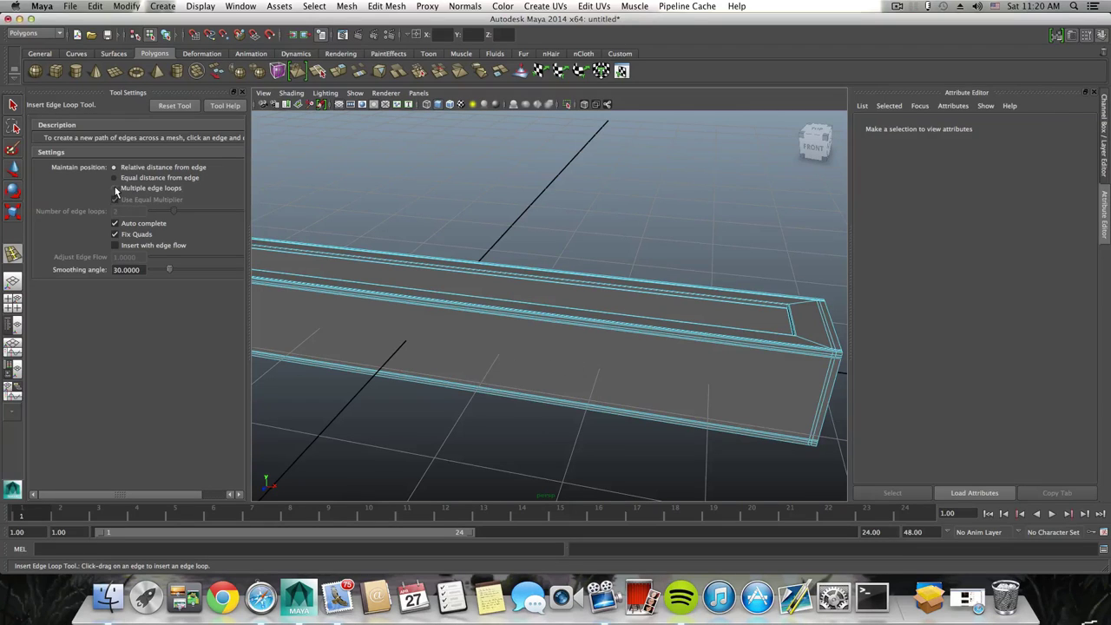
click(115, 187)
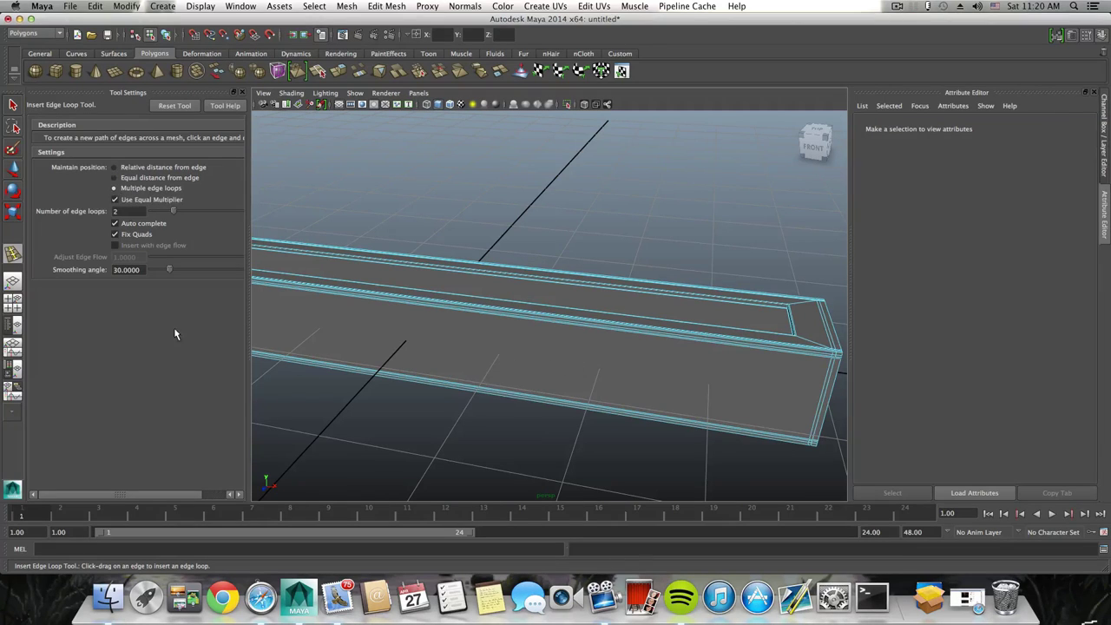
double_click(130, 210)
alt+middle_drag(454, 247, 545, 252)
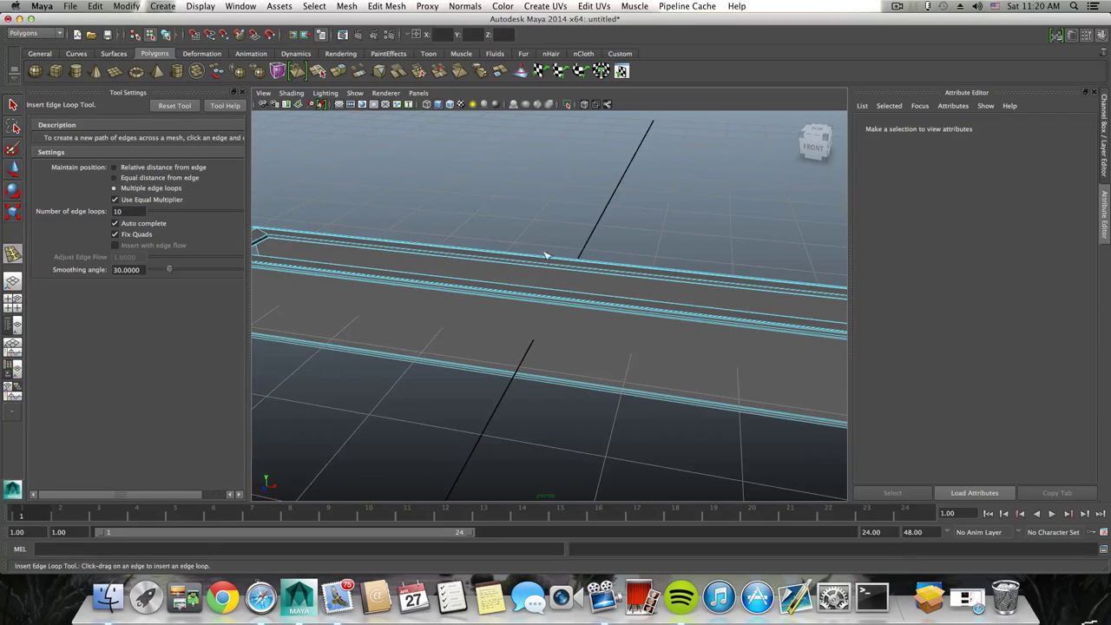
alt+middle_drag(575, 291, 483, 297)
click(473, 325)
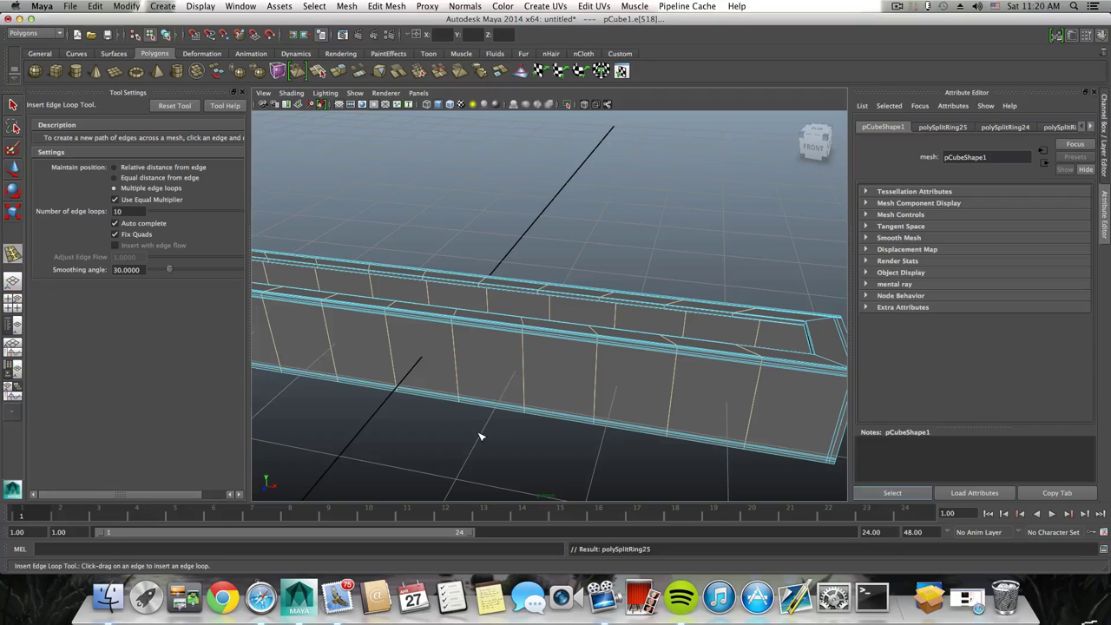
Select a lengthwise edge on the slot rim's end segment and split its edge ring to add a crosswise loop.
alt+drag(460, 422, 585, 319)
alt+middle_drag(588, 321, 514, 306)
alt+right_drag(511, 322, 506, 332)
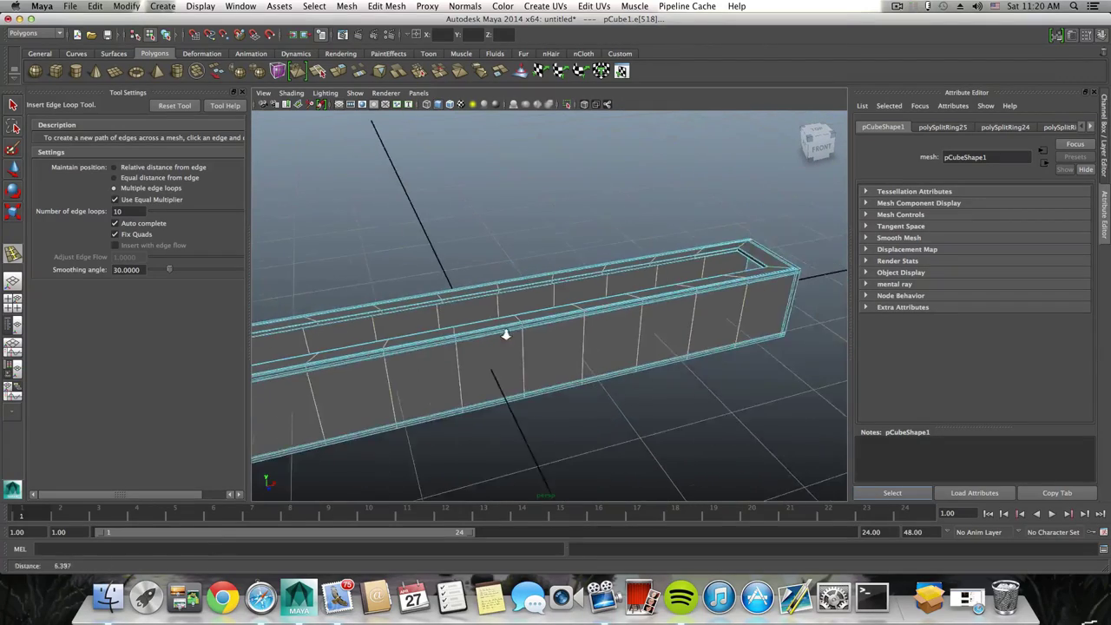
alt+drag(505, 333, 433, 332)
alt+right_drag(434, 332, 563, 366)
scroll(562, 366, up, 1)
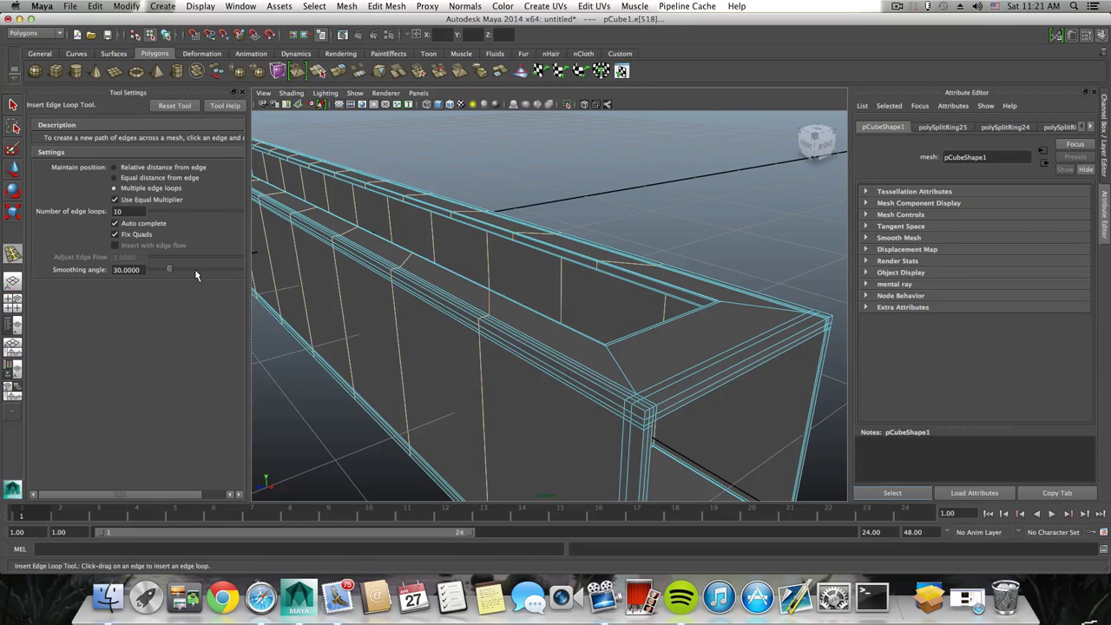
click(12, 105)
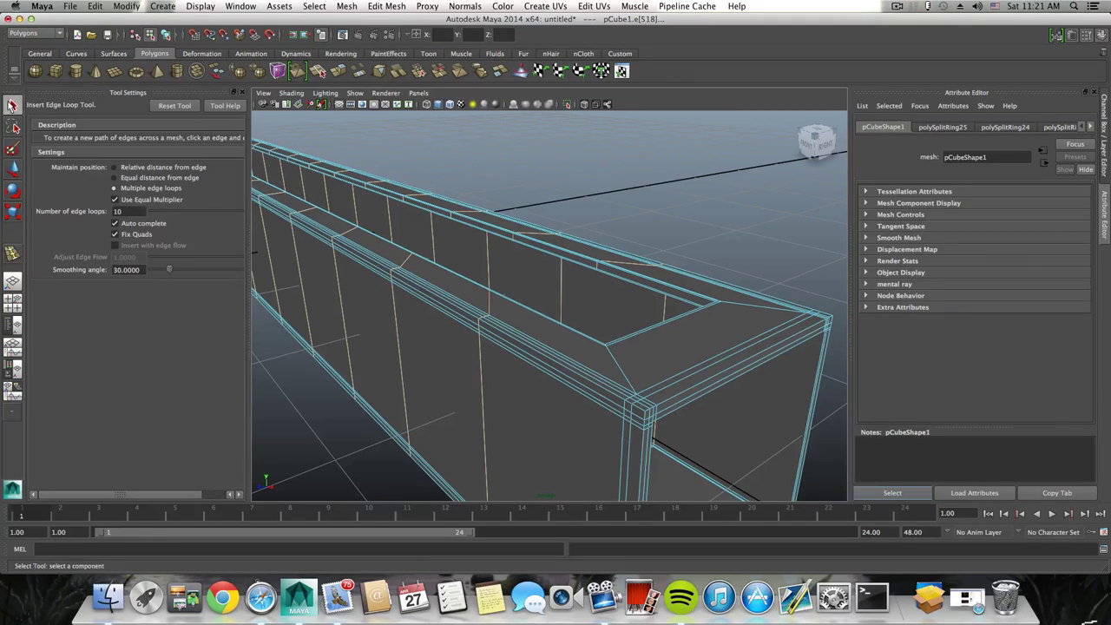
click(644, 276)
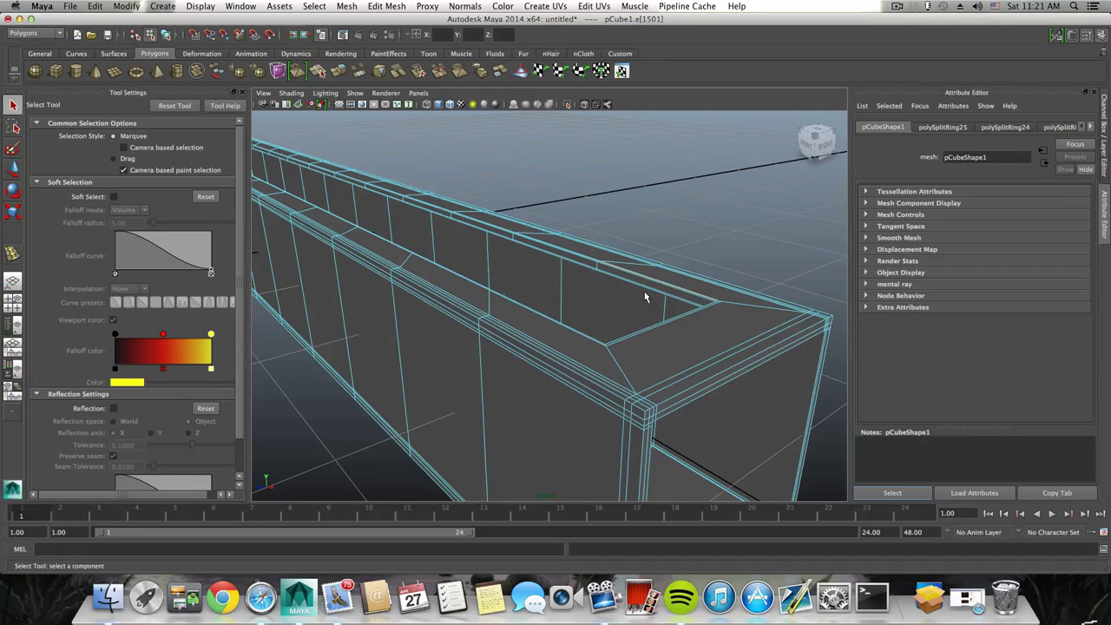
ctrl+right_click(649, 282)
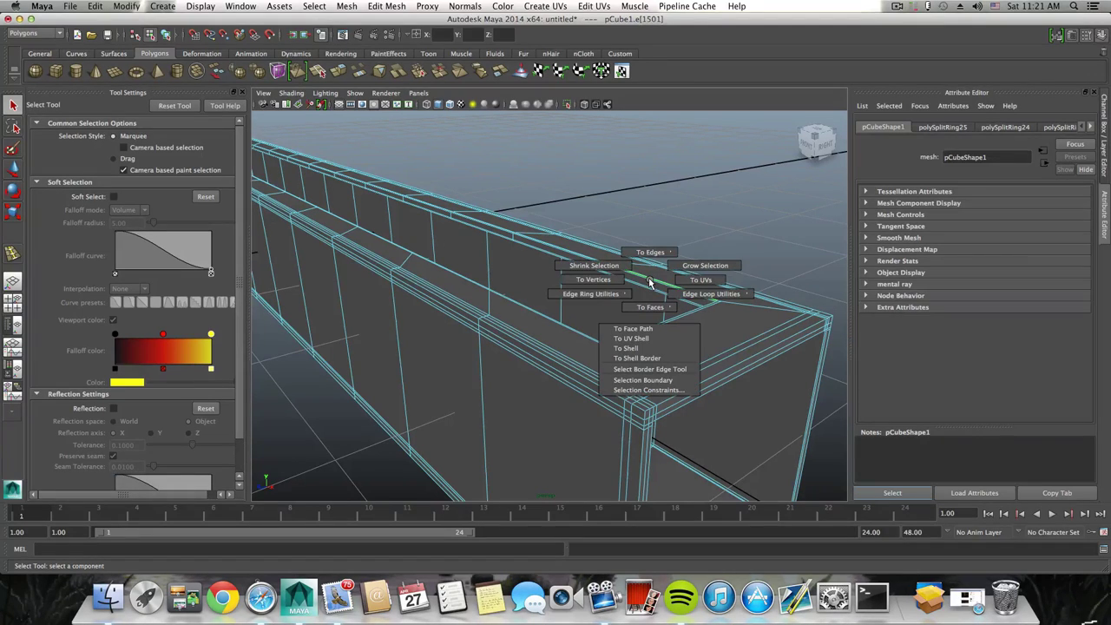
ctrl+right_drag(649, 282, 690, 309)
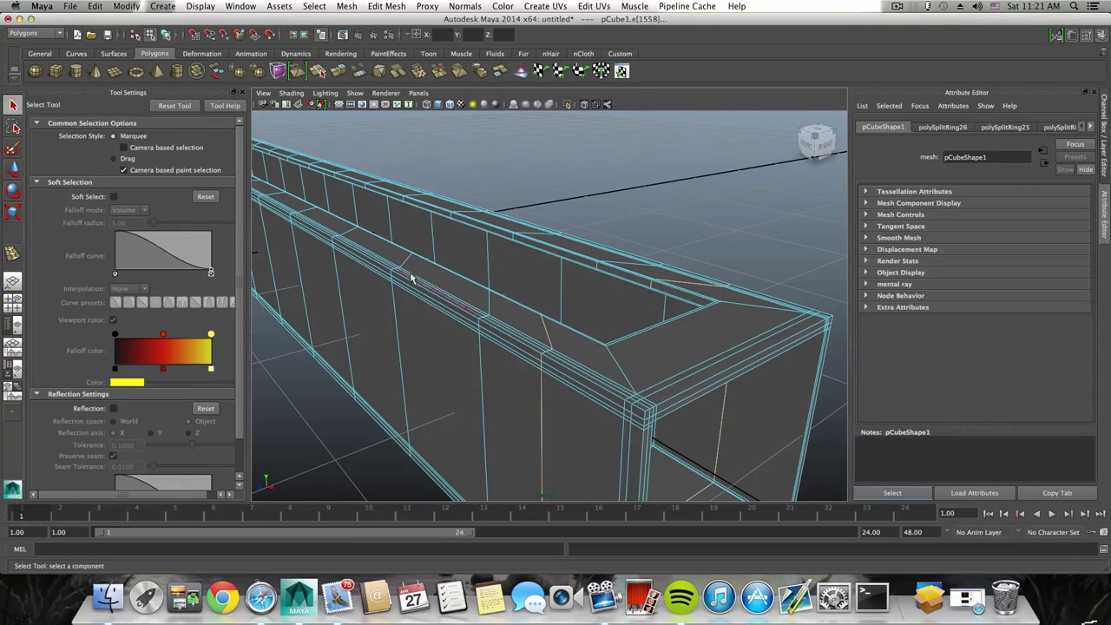
Repeat the edge ring split on the neighbouring wide segments, working from the bar's end towards its middle.
alt+drag(559, 321, 594, 344)
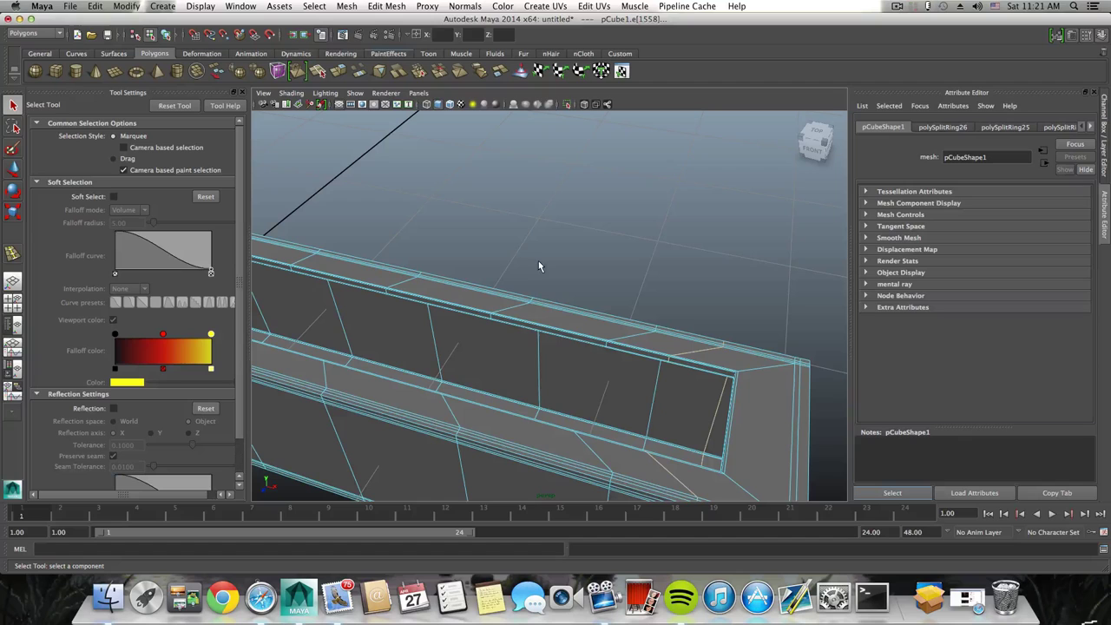
click(546, 333)
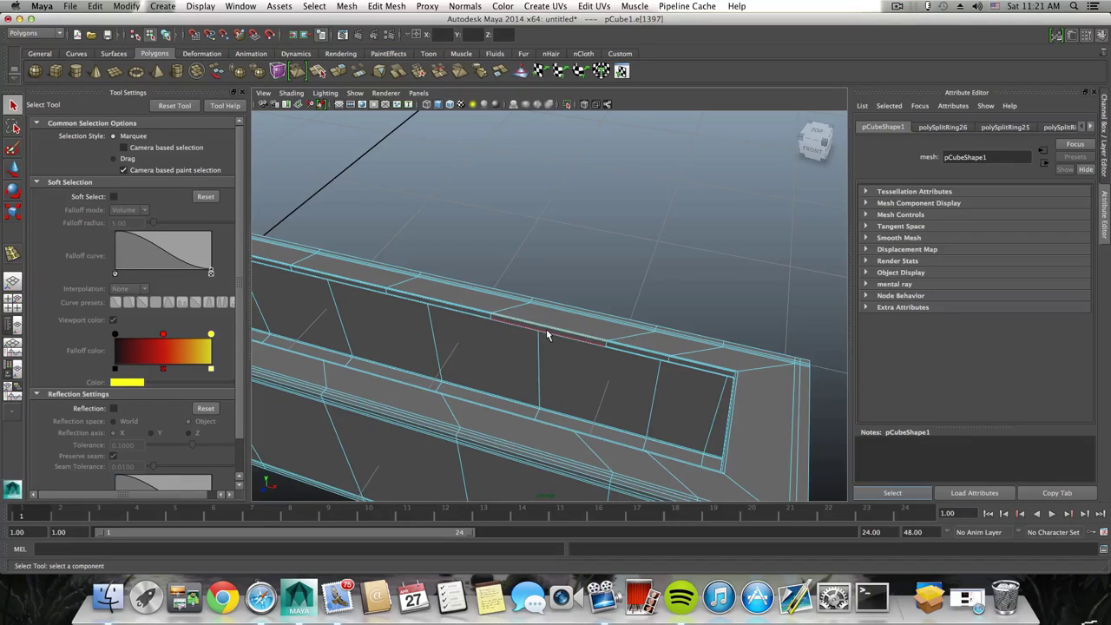
key(g)
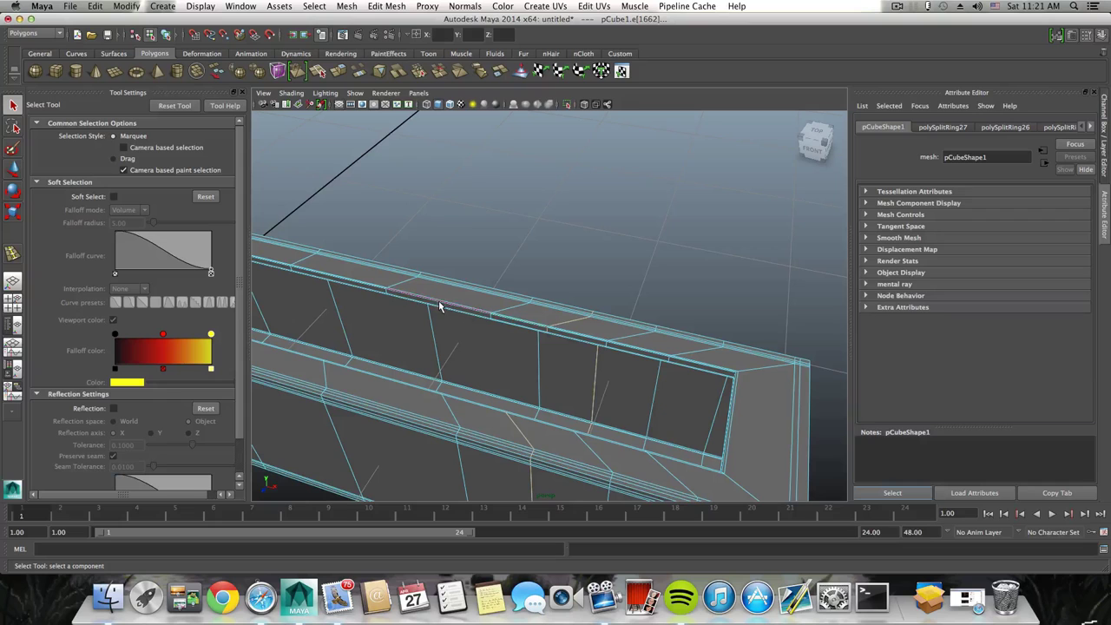
click(439, 301)
key(g)
click(363, 289)
key(g)
alt+drag(367, 302, 547, 280)
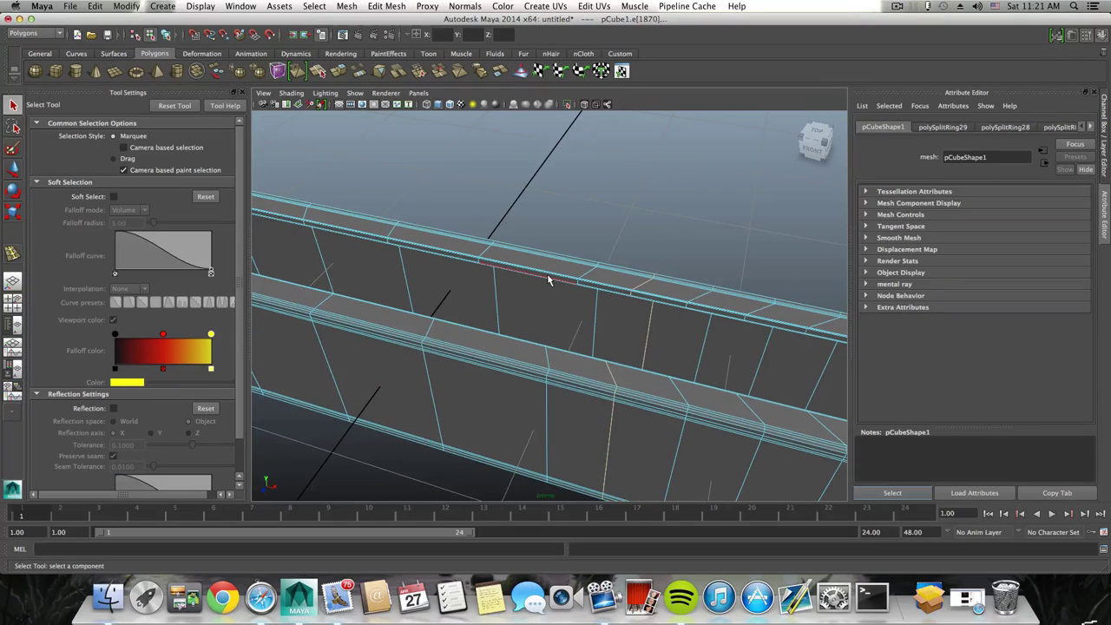
click(547, 279)
key(g)
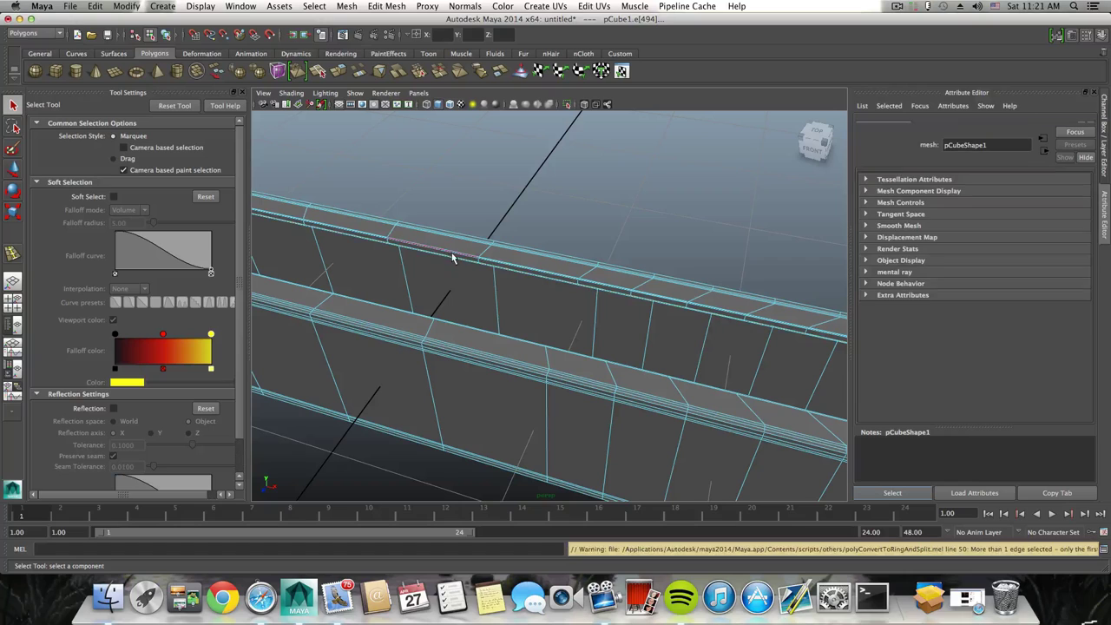
Split the edge rings of the wide segments around the bar's middle with additional crosswise loops.
click(451, 255)
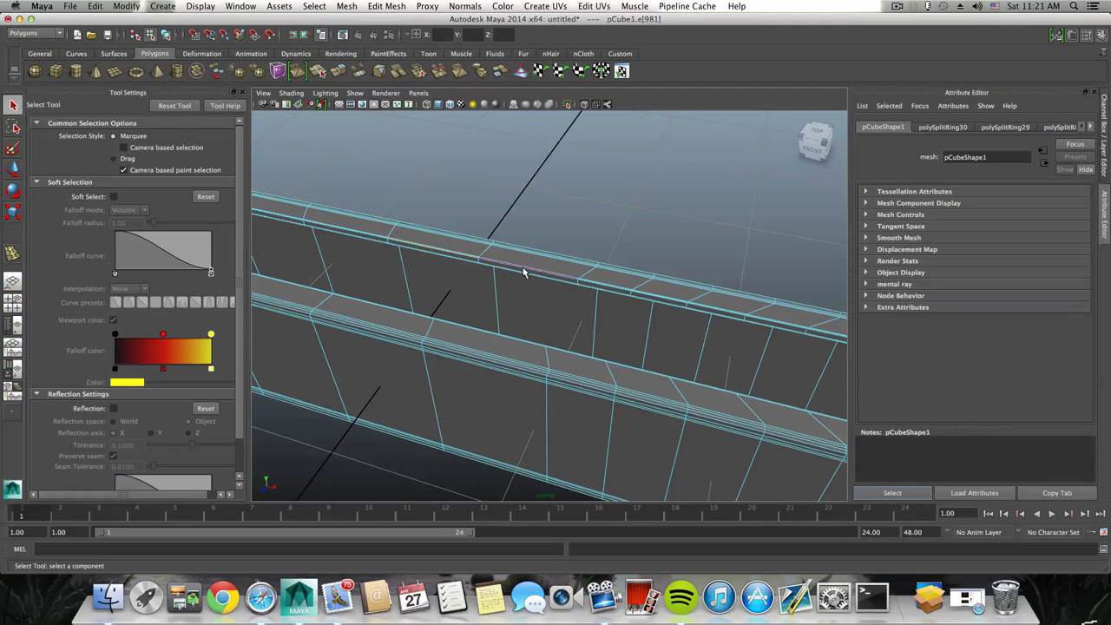
key(g)
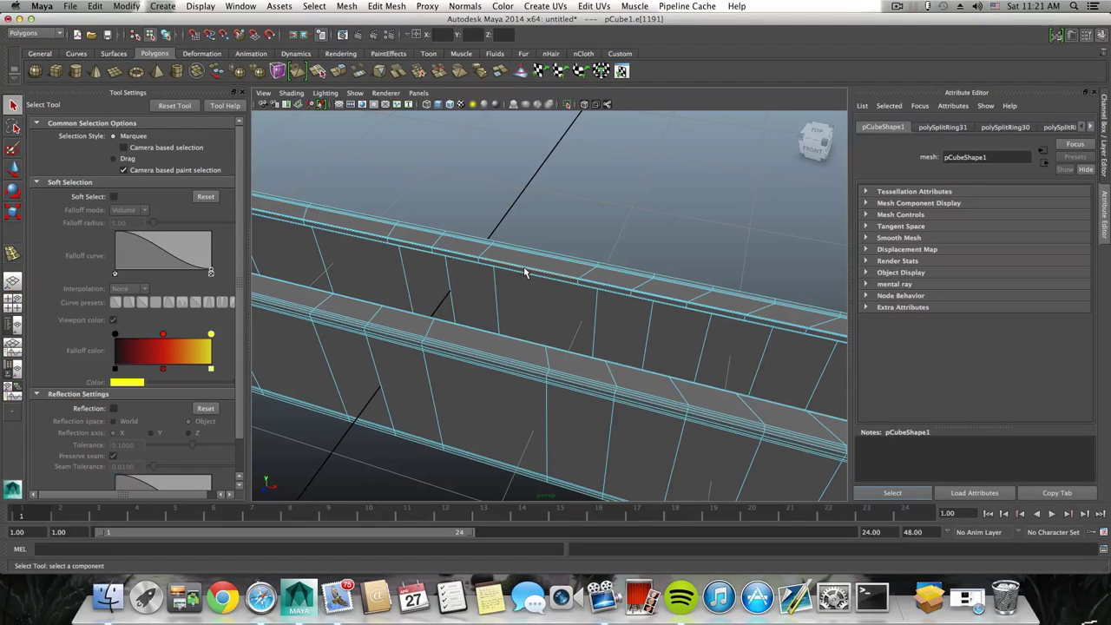
click(513, 273)
alt+drag(466, 281, 540, 263)
click(535, 258)
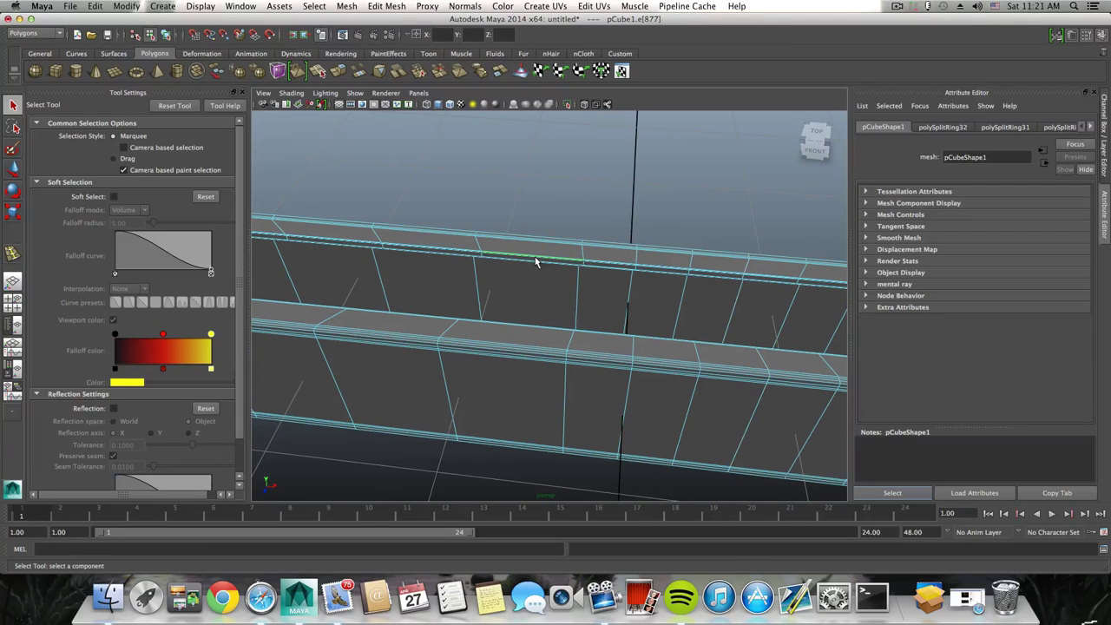
key(g)
click(442, 251)
key(g)
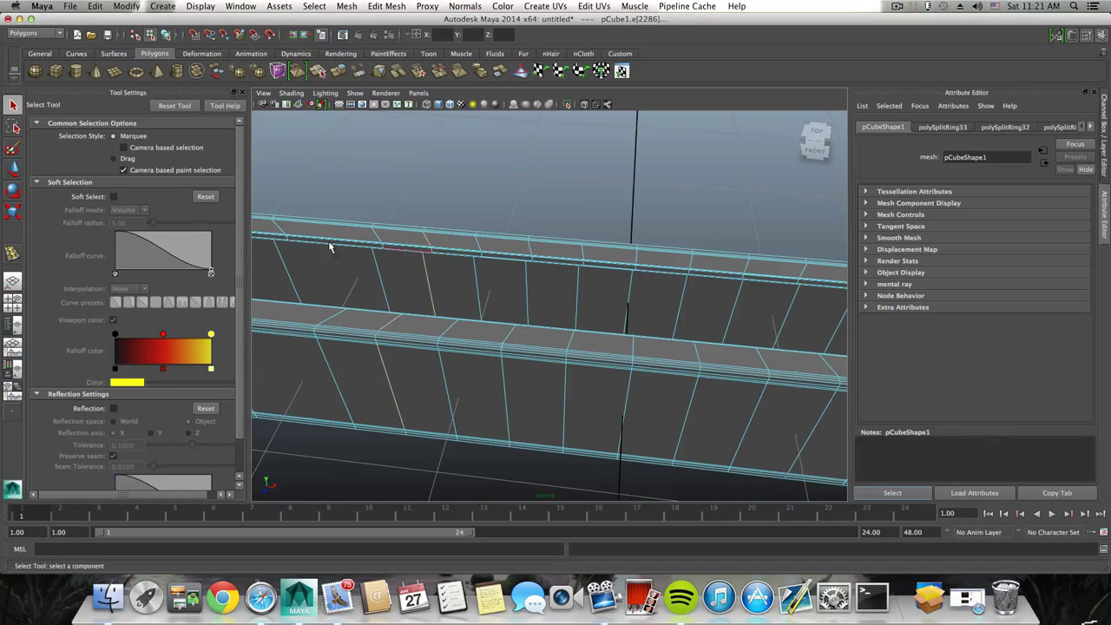
Split the edge rings of the remaining wide segments towards the bar's opposite end.
click(332, 242)
key(g)
alt+drag(397, 282, 486, 257)
click(484, 260)
click(484, 260)
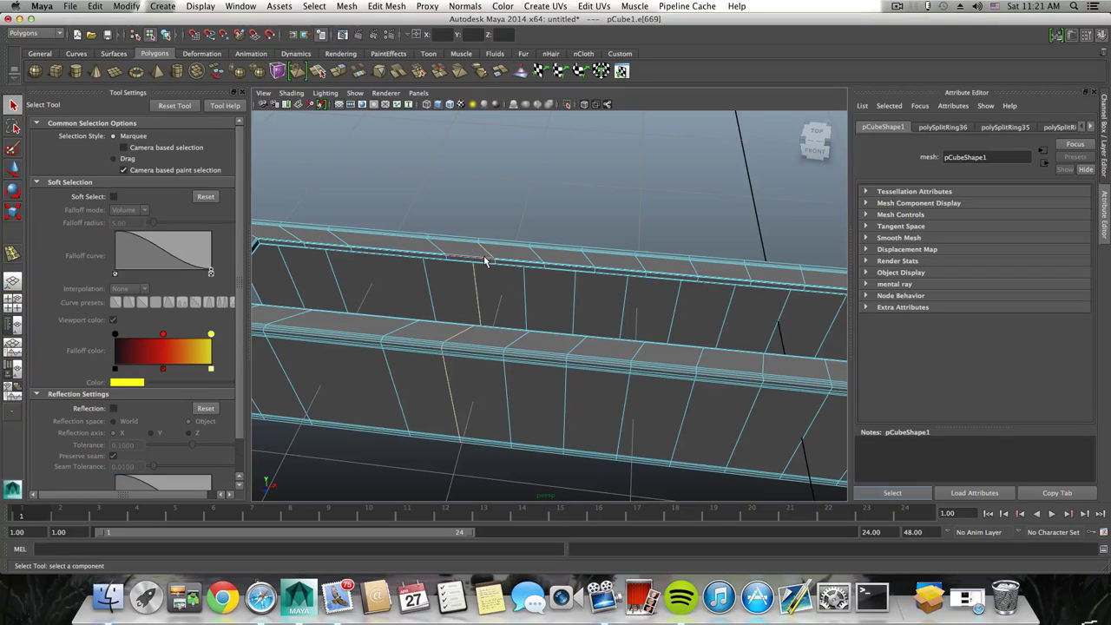
click(391, 252)
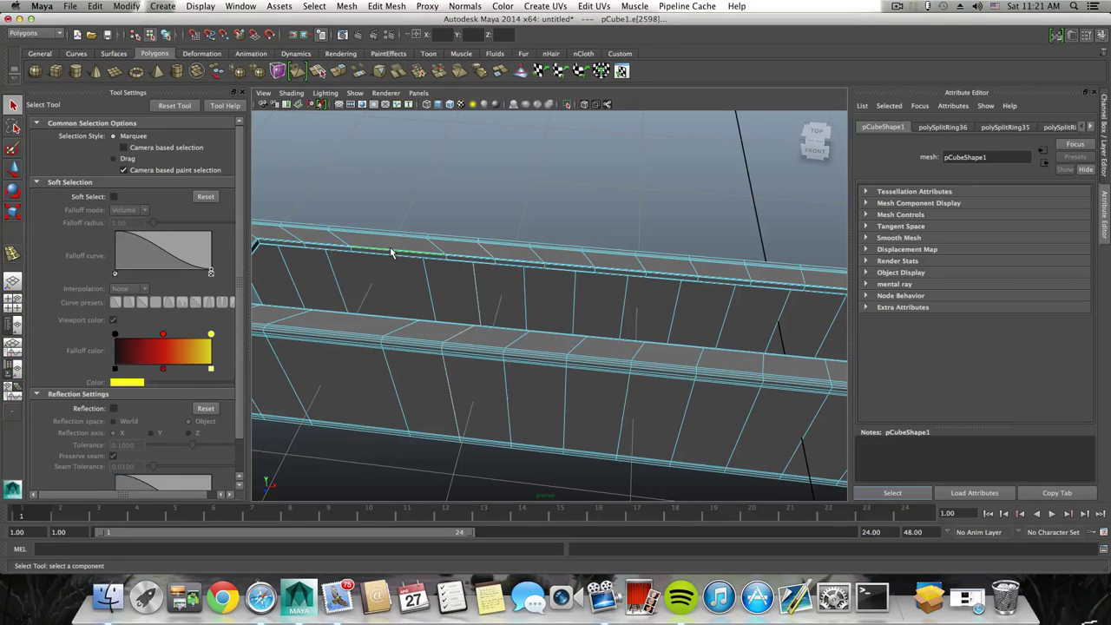
click(391, 252)
Examine the spacing of the crosswise edge loops along the slot and at the bar's end.
alt+drag(409, 269, 627, 364)
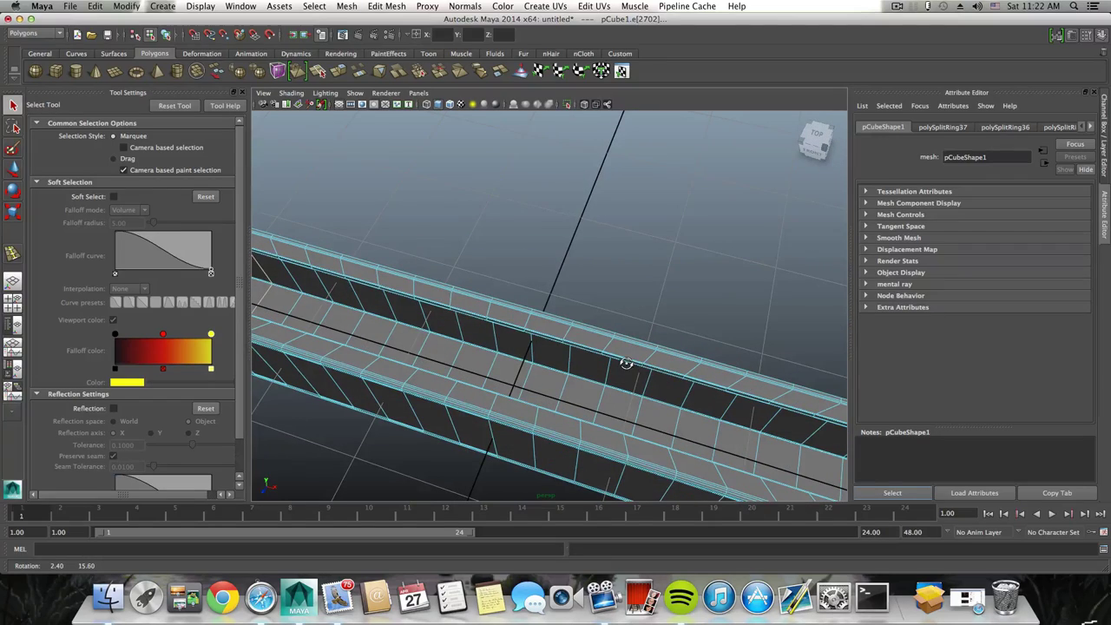
alt+middle_drag(627, 368, 429, 325)
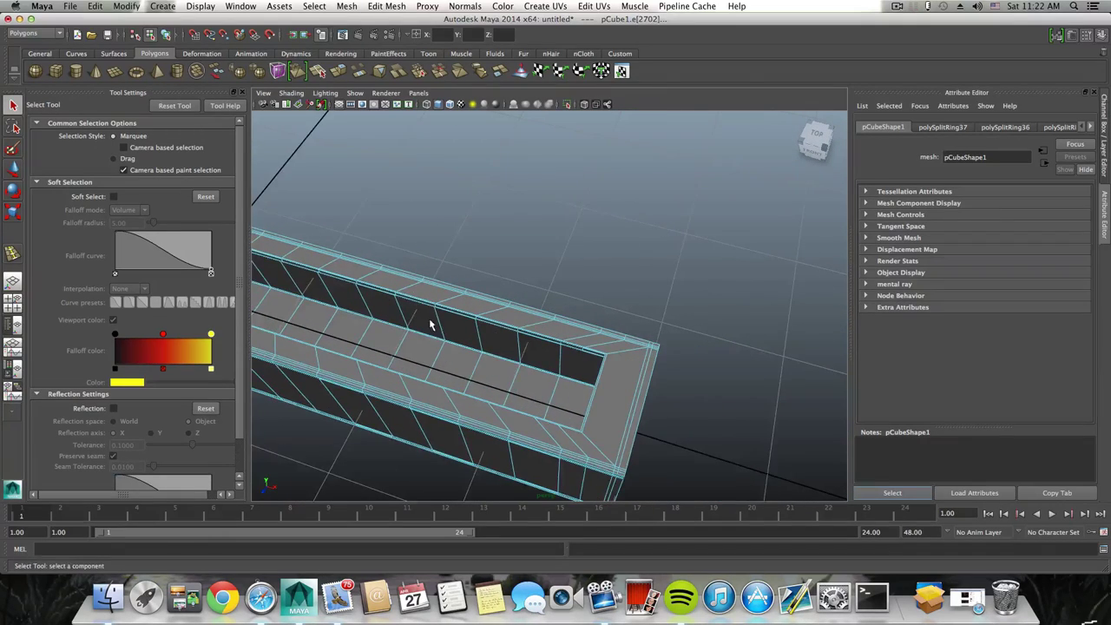
alt+drag(429, 326, 577, 293)
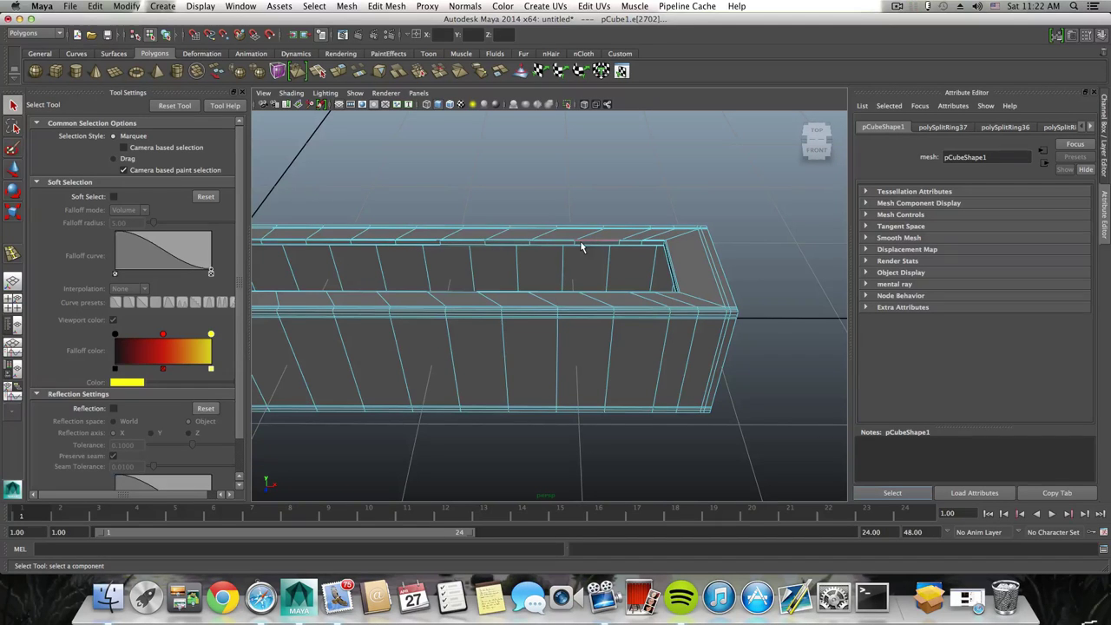
alt+right_drag(581, 247, 664, 292)
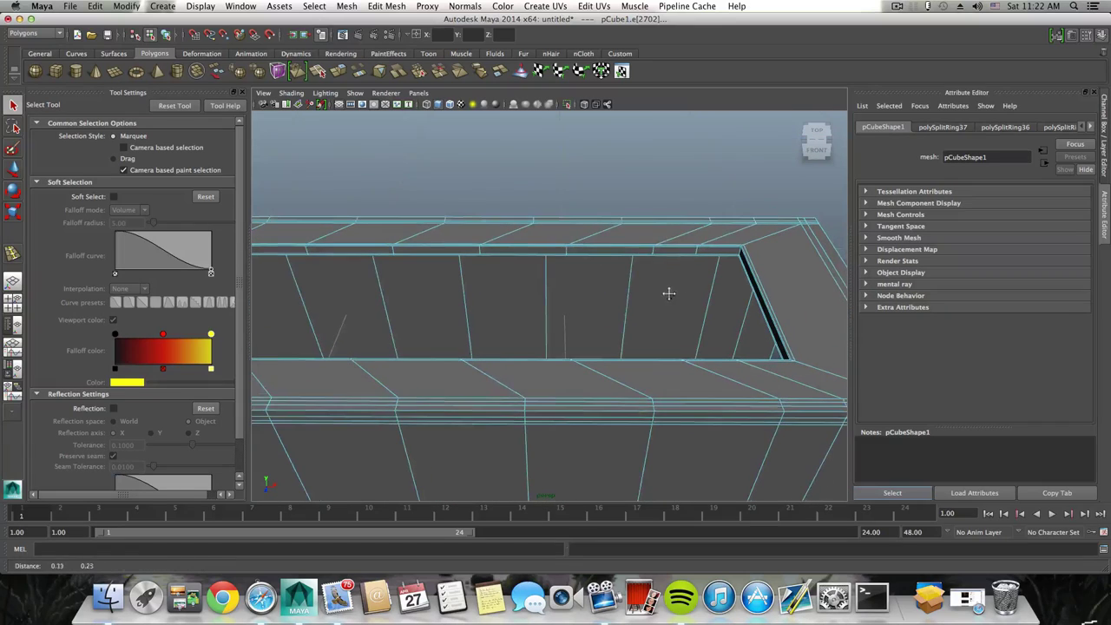
Switch to face selection and select three neighbouring narrow faces on the slot's far inner rim, skipping those beside the corner.
right_click(681, 249)
click(681, 275)
click(681, 252)
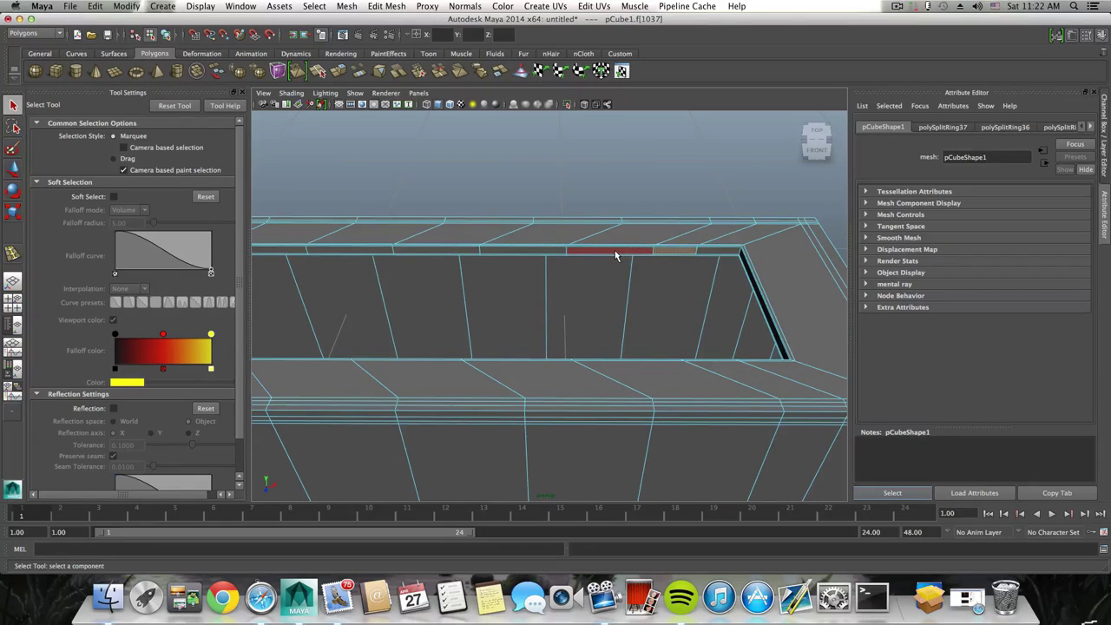
click(622, 254)
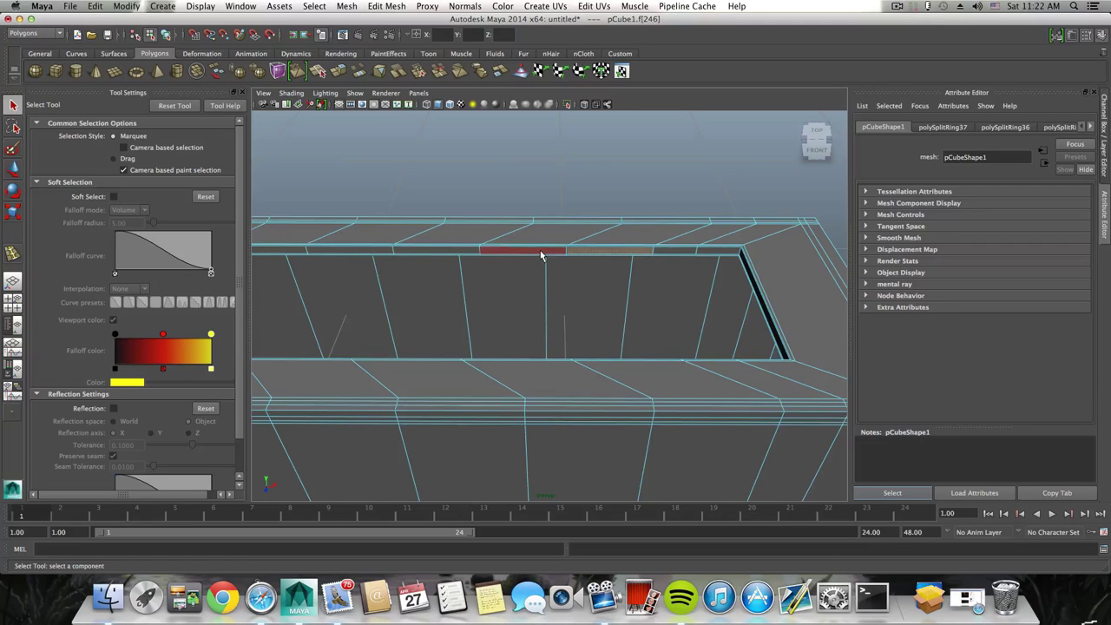
shift+click(539, 254)
shift+click(448, 254)
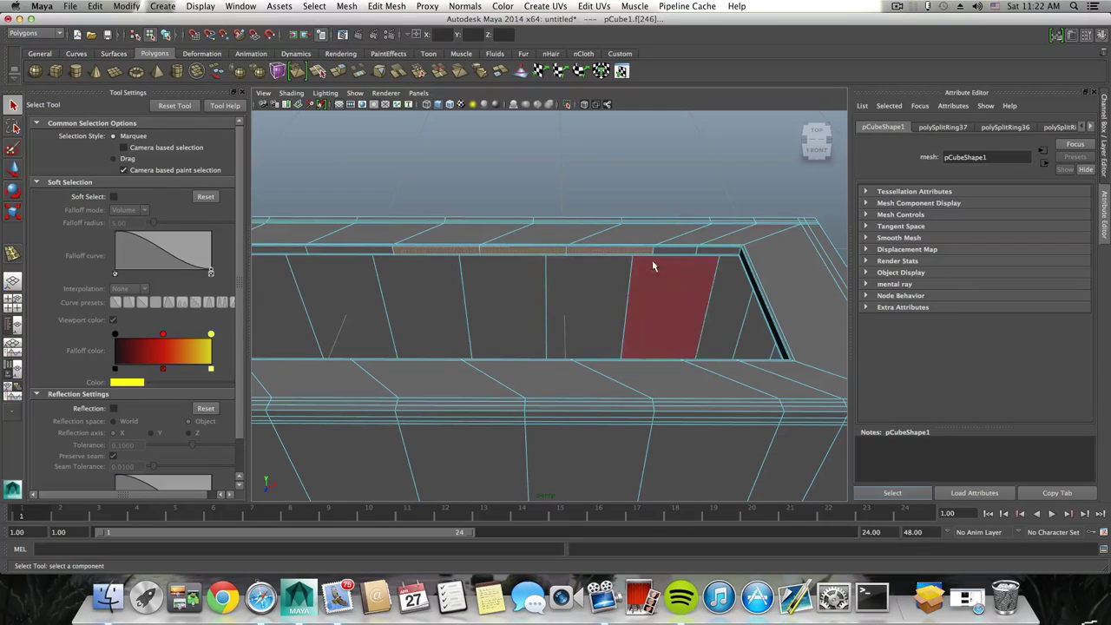
Add the adjoining narrow faces of the far inner rim to the selection, continuing past the bar's middle.
alt+drag(548, 285, 694, 258)
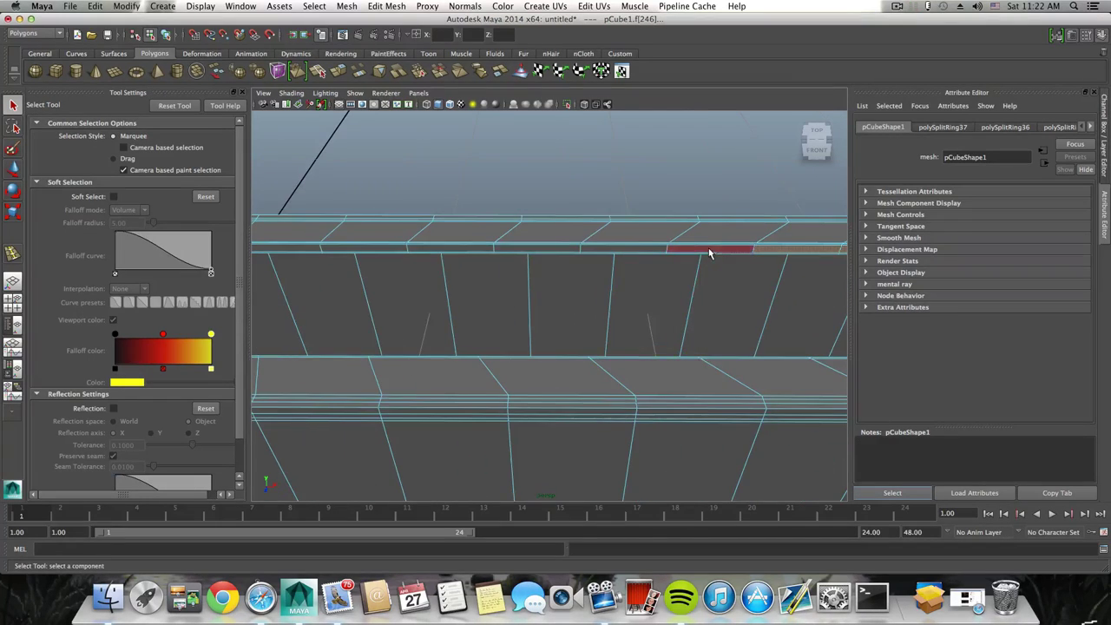
shift+click(541, 254)
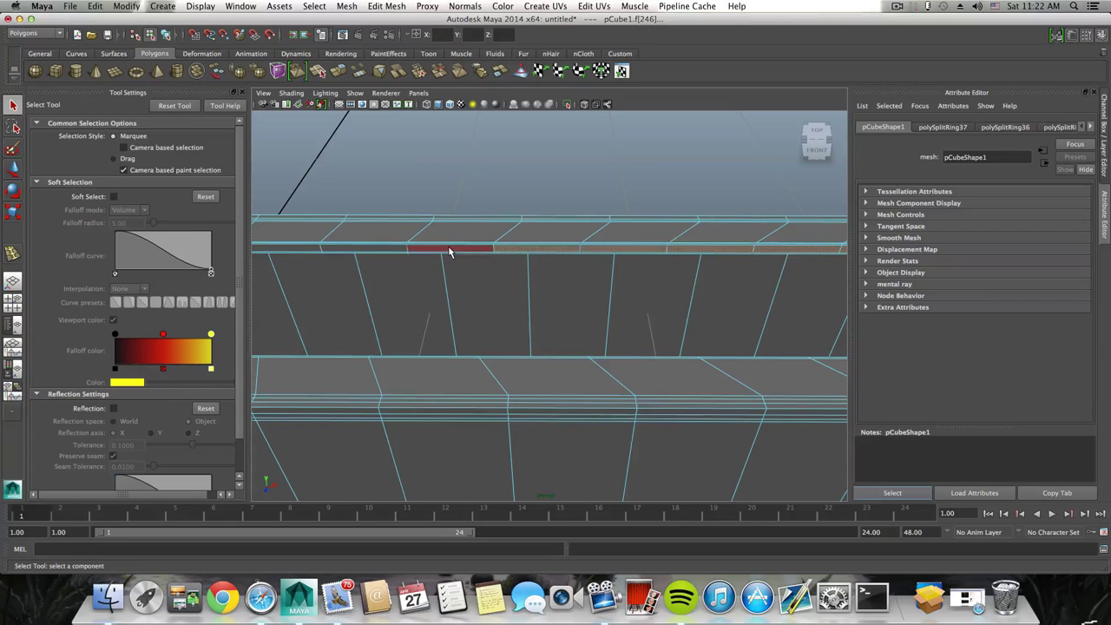
shift+click(449, 251)
shift+click(396, 251)
alt+drag(397, 250, 577, 242)
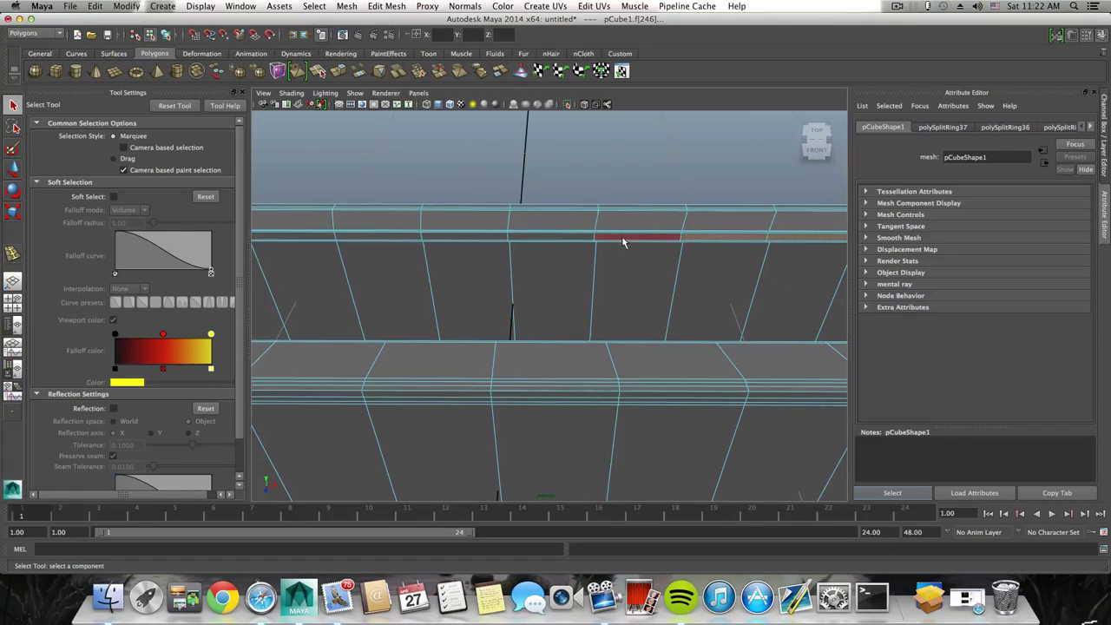
shift+click(611, 241)
shift+click(569, 242)
shift+click(477, 241)
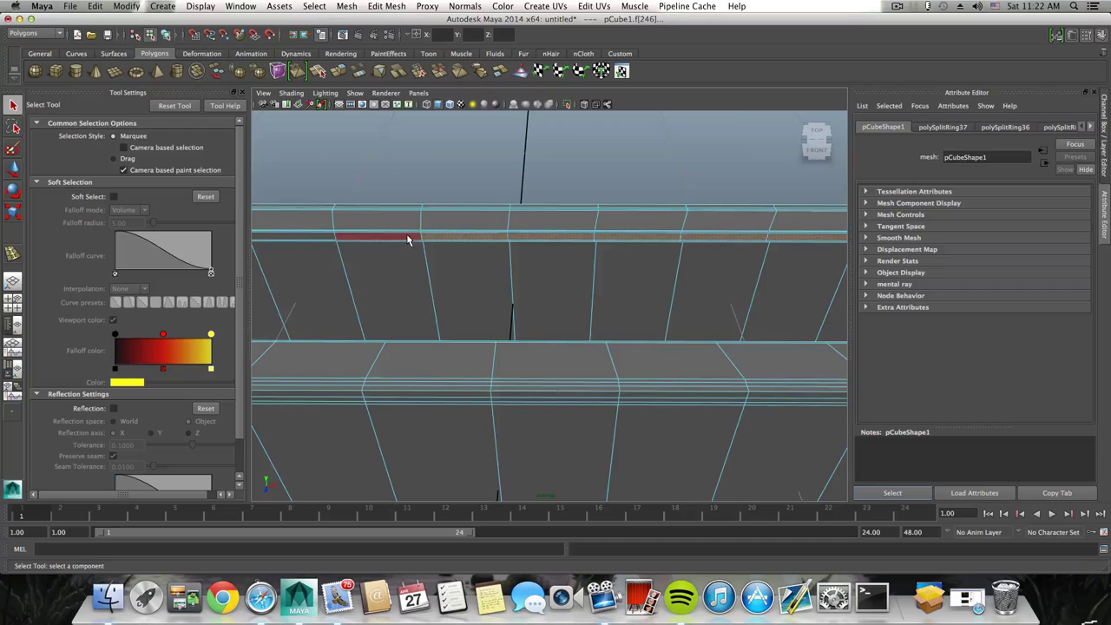
shift+click(407, 240)
Extend the rim face selection towards the slot's opposite end, leaving out the face at the corner.
alt+drag(408, 252, 643, 232)
shift+double_click(690, 223)
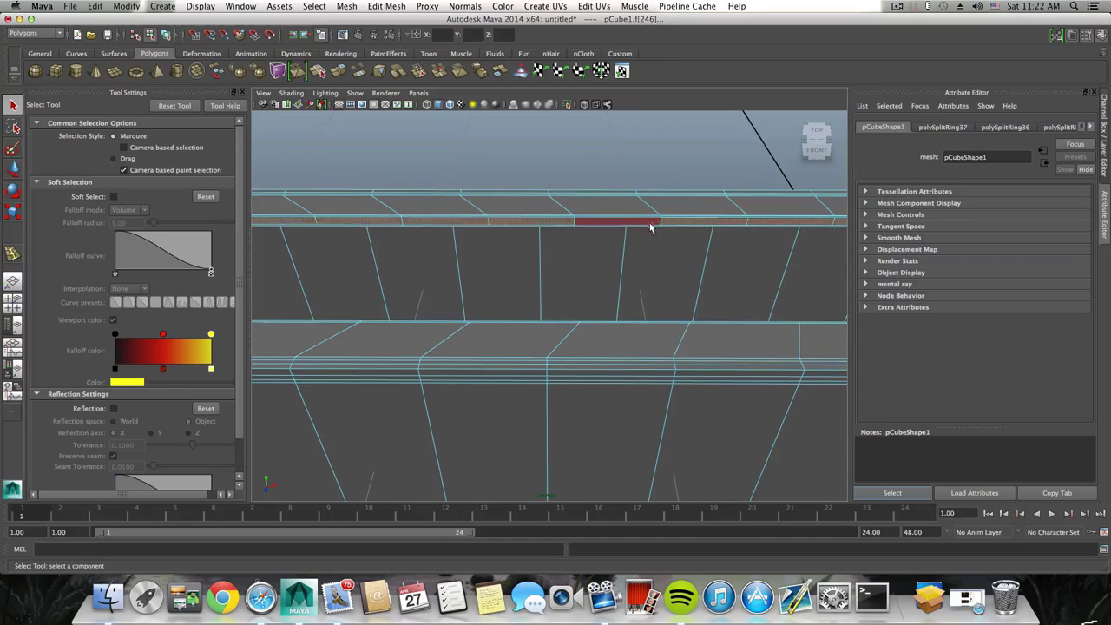
shift+click(590, 224)
key(super+z)
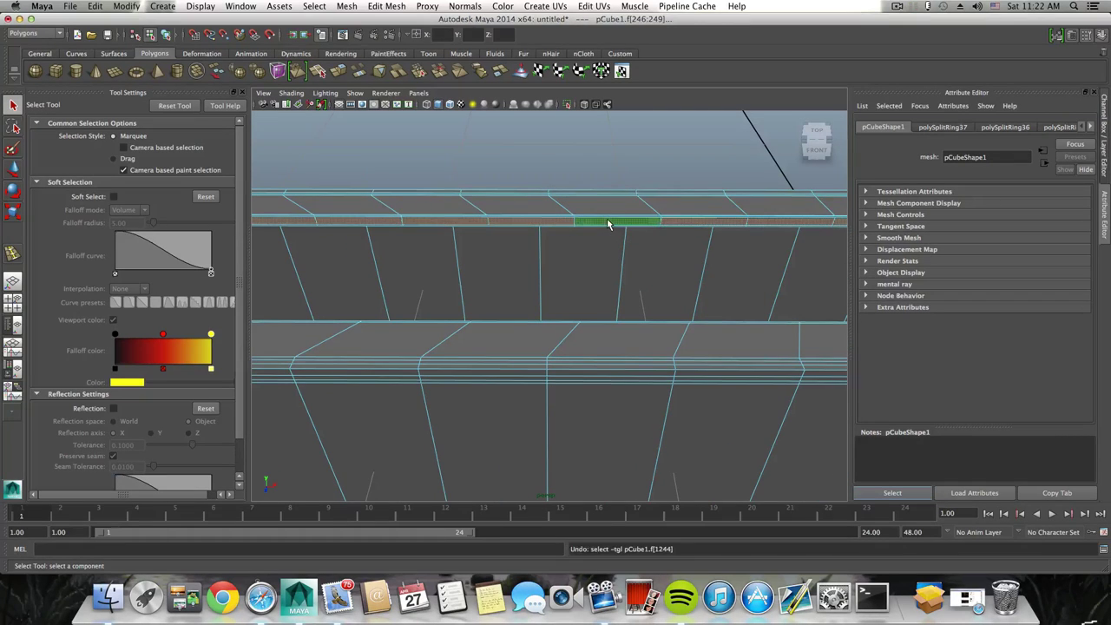
click(607, 224)
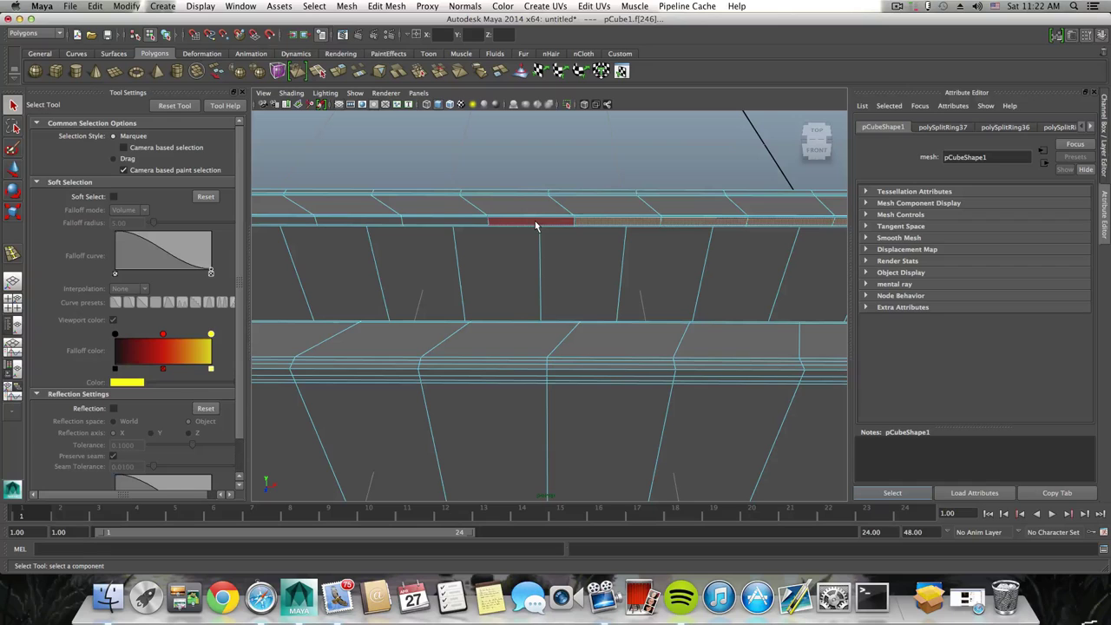
shift+double_click(366, 221)
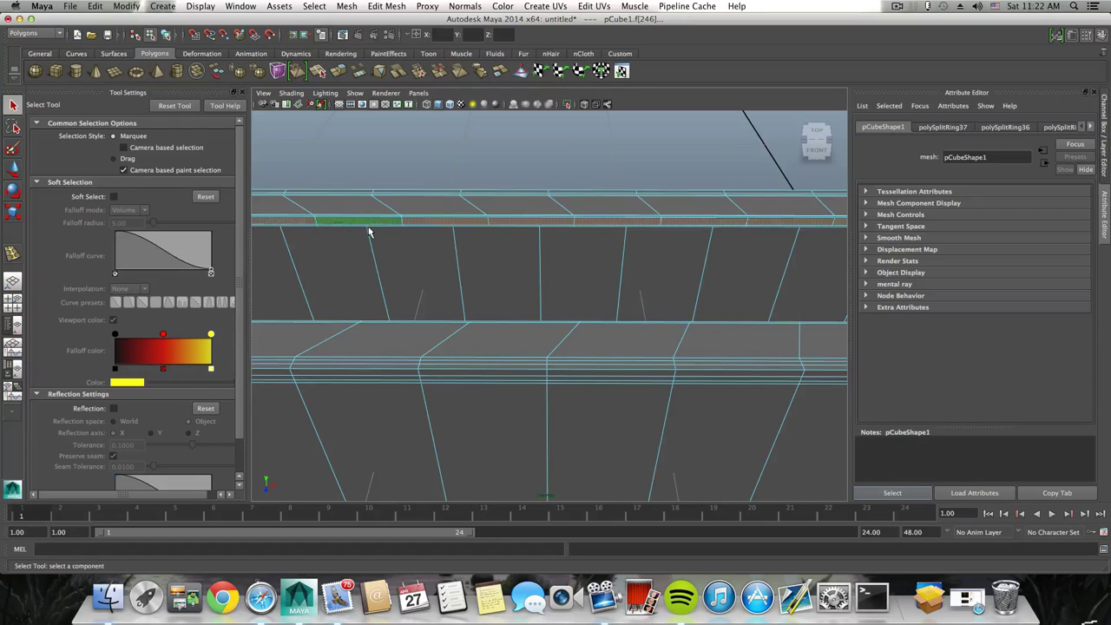
alt+middle_drag(367, 227, 602, 247)
key(super+z)
click(607, 251)
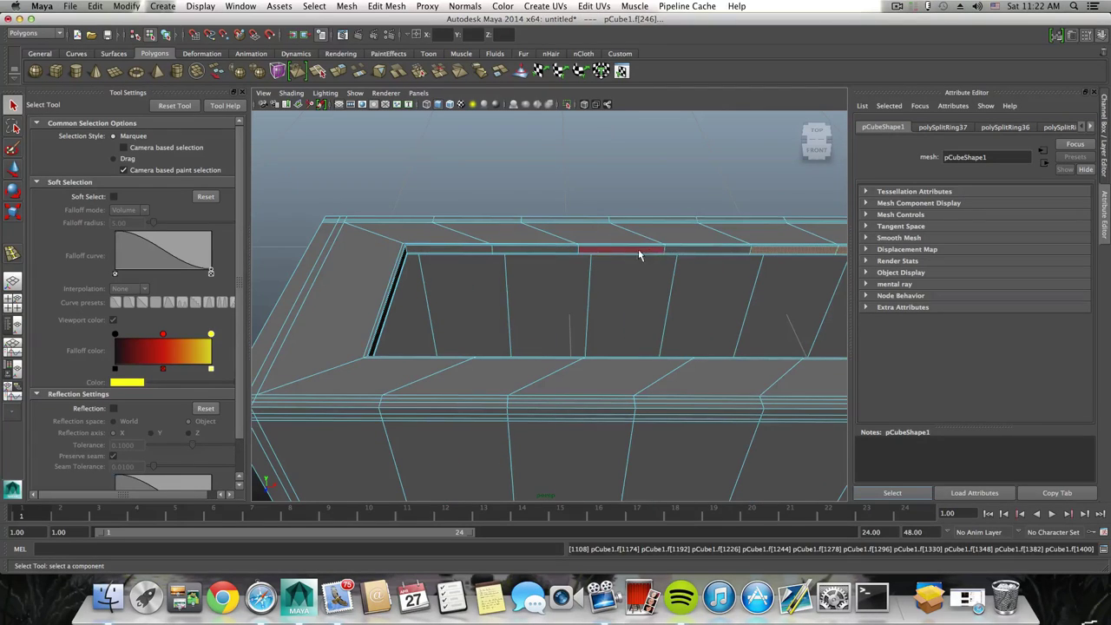
shift+click(544, 250)
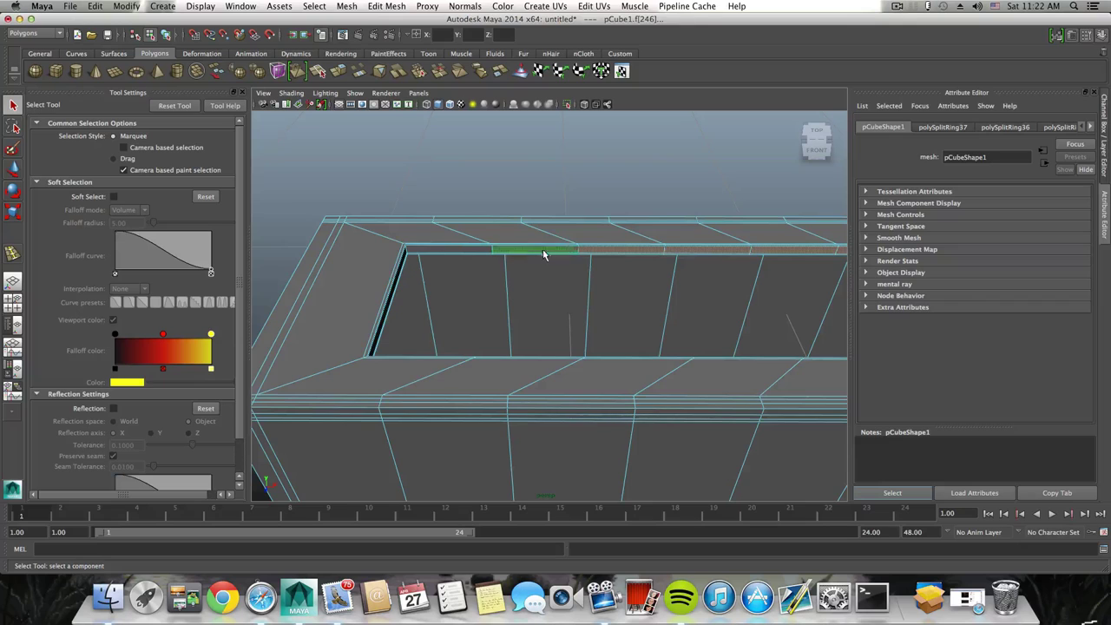
Try to select the complete loop of narrow faces around the slot's inner rim.
alt+drag(550, 298, 598, 371)
alt+middle_drag(597, 371, 498, 324)
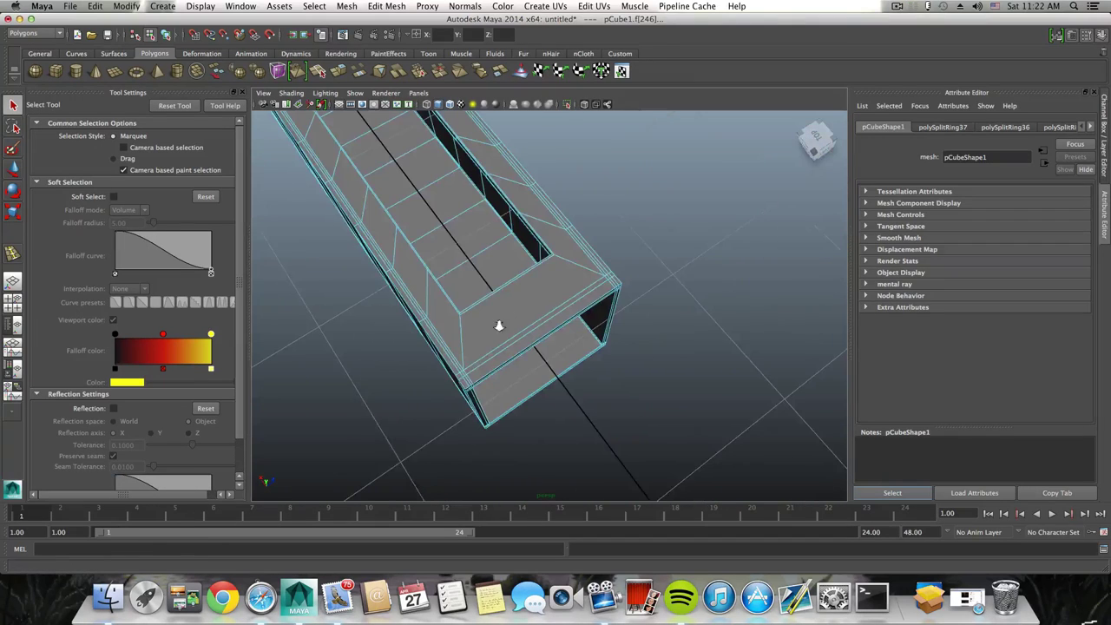
alt+right_drag(464, 297, 555, 403)
alt+drag(556, 404, 528, 182)
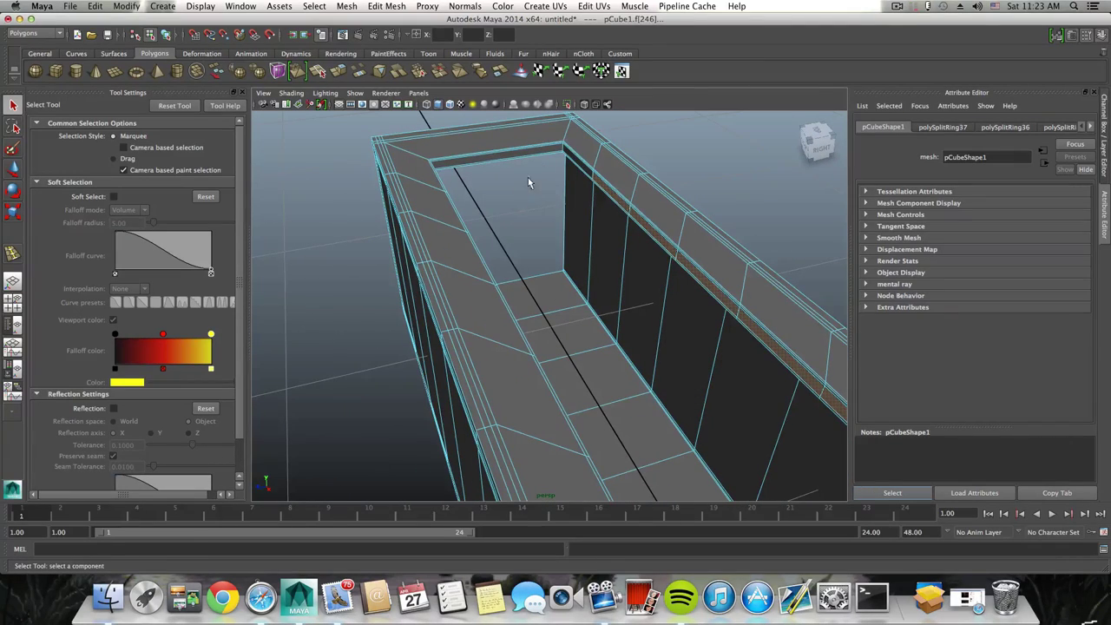
double_click(572, 156)
click(590, 171)
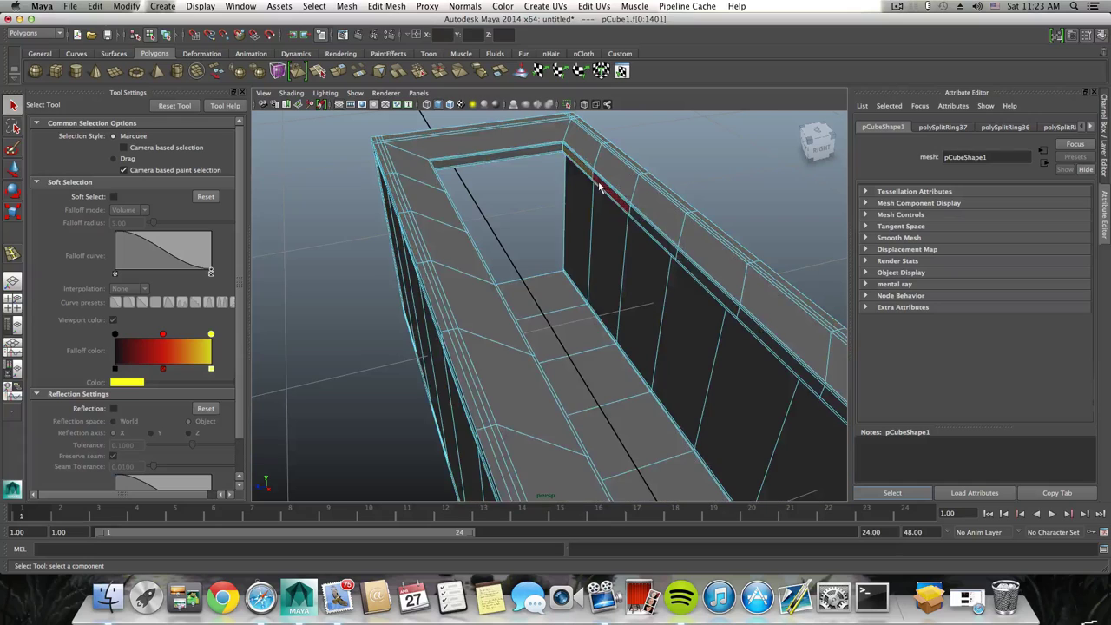
click(584, 169)
shift+double_click(606, 191)
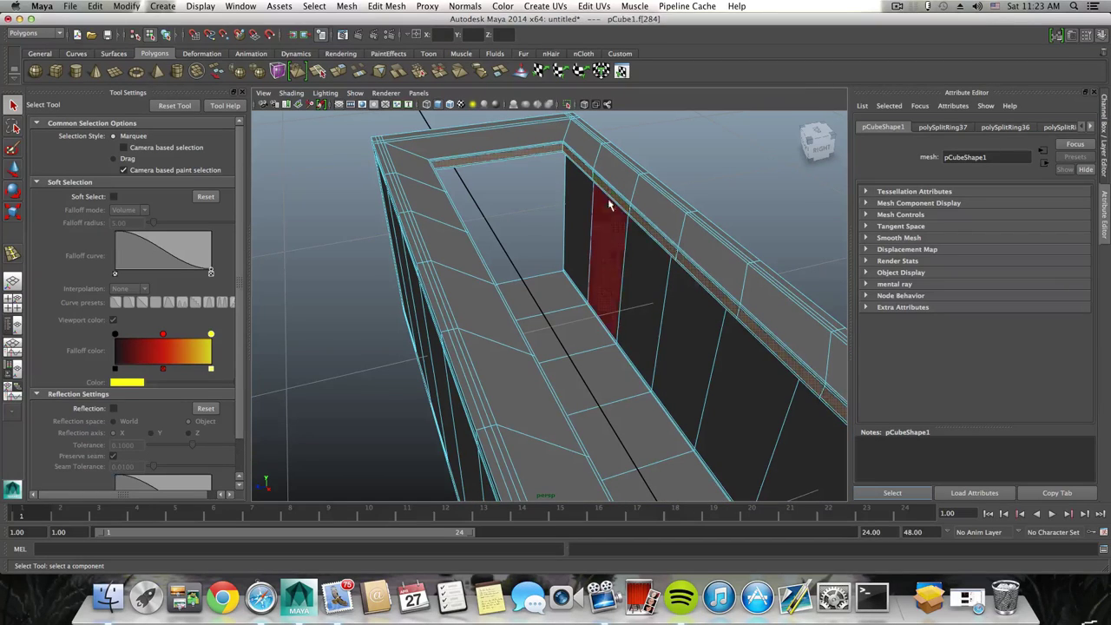
Try to deselect the loop faces near the slot's corners, and undo the loop selection.
alt+right_drag(652, 292, 573, 270)
alt+drag(573, 278, 384, 263)
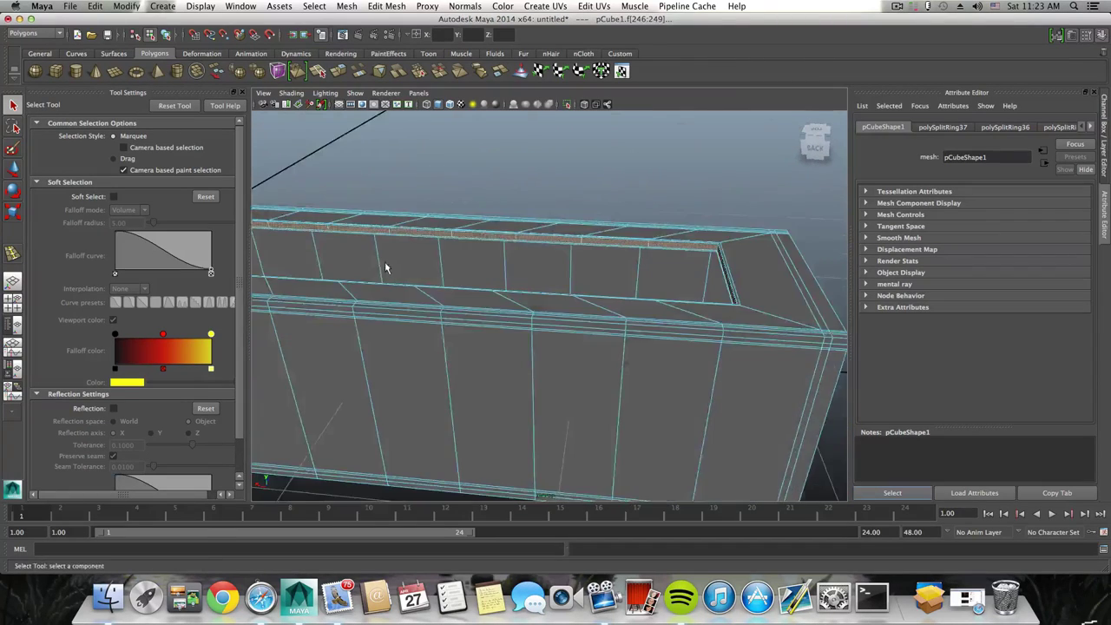
alt+right_drag(384, 263, 676, 290)
alt+right_drag(339, 275, 436, 273)
alt+drag(435, 274, 351, 253)
mouse_move(350, 248)
alt+right_down()
mouse_move(630, 289)
mouse_move(357, 244)
alt+right_up()
alt+middle_drag(443, 253, 685, 266)
alt+middle_drag(479, 266, 646, 271)
alt+right_drag(649, 272, 747, 318)
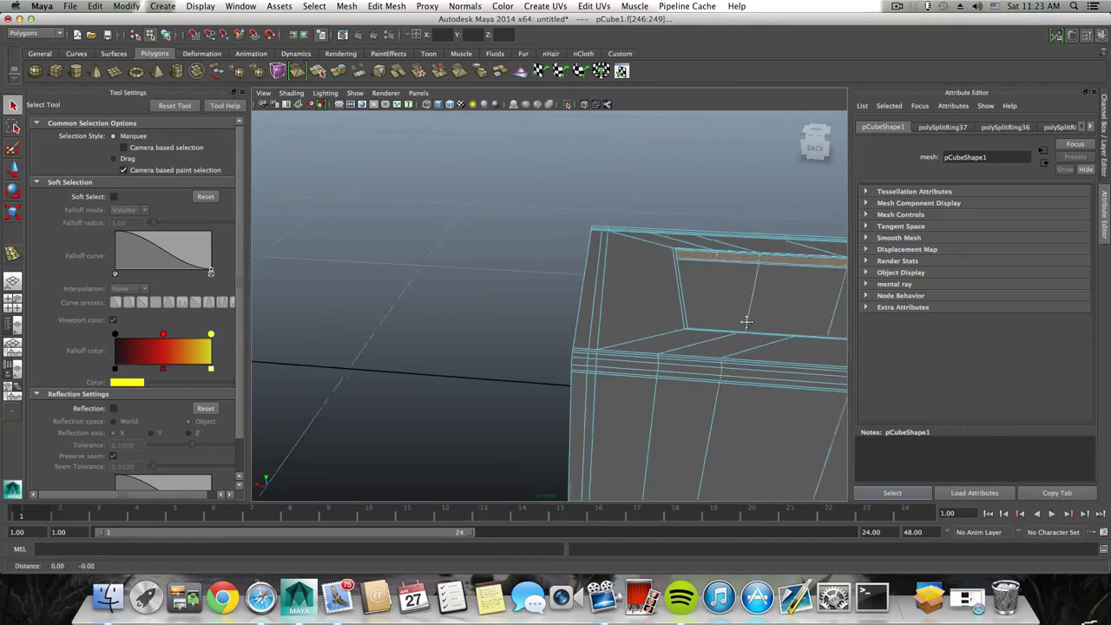
alt+drag(747, 318, 556, 300)
alt+middle_drag(555, 300, 539, 294)
alt+drag(539, 294, 591, 234)
click(476, 336)
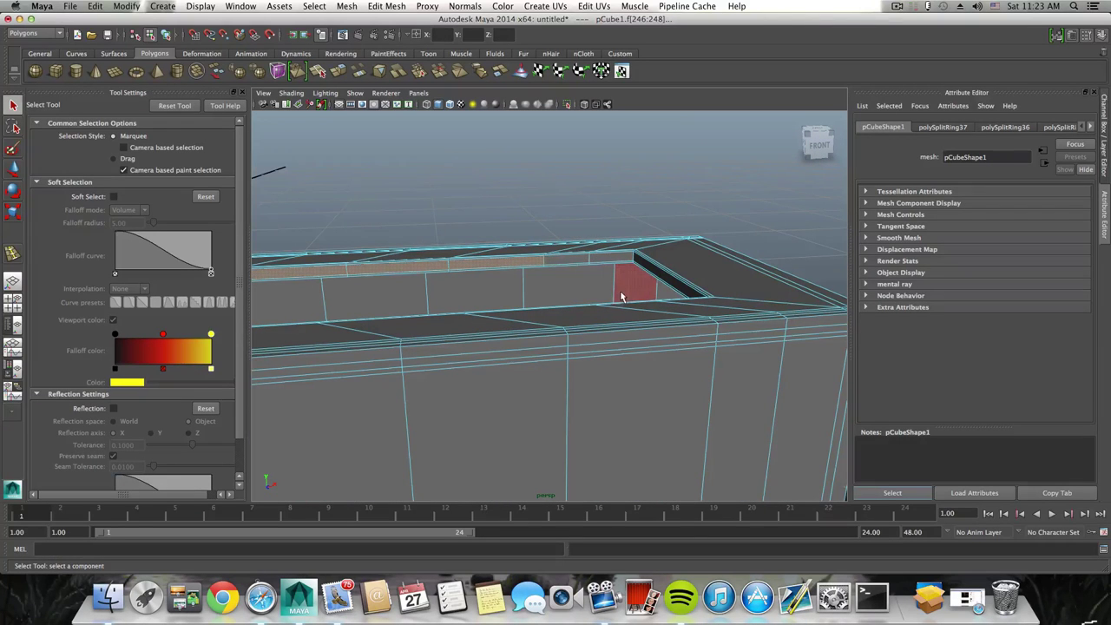
alt+middle_drag(550, 290, 660, 307)
alt+right_drag(659, 307, 599, 304)
alt+middle_drag(599, 303, 649, 303)
alt+drag(649, 304, 461, 364)
alt+middle_drag(461, 364, 483, 418)
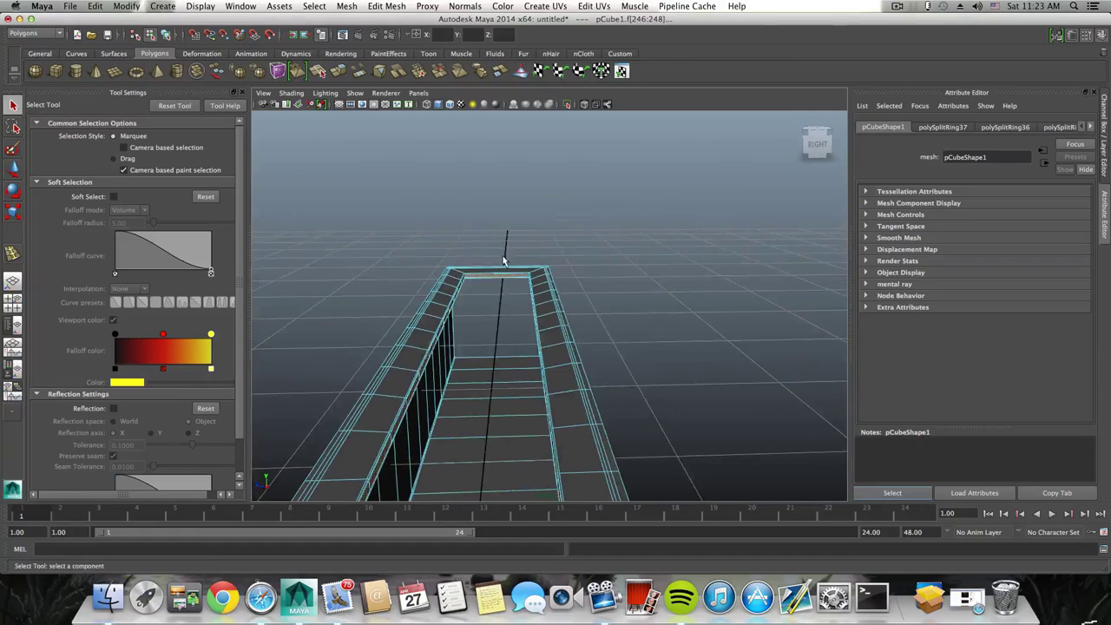
key(z)
Examine the face selection along the slot's far inner rim from end to end.
alt+drag(473, 336, 546, 349)
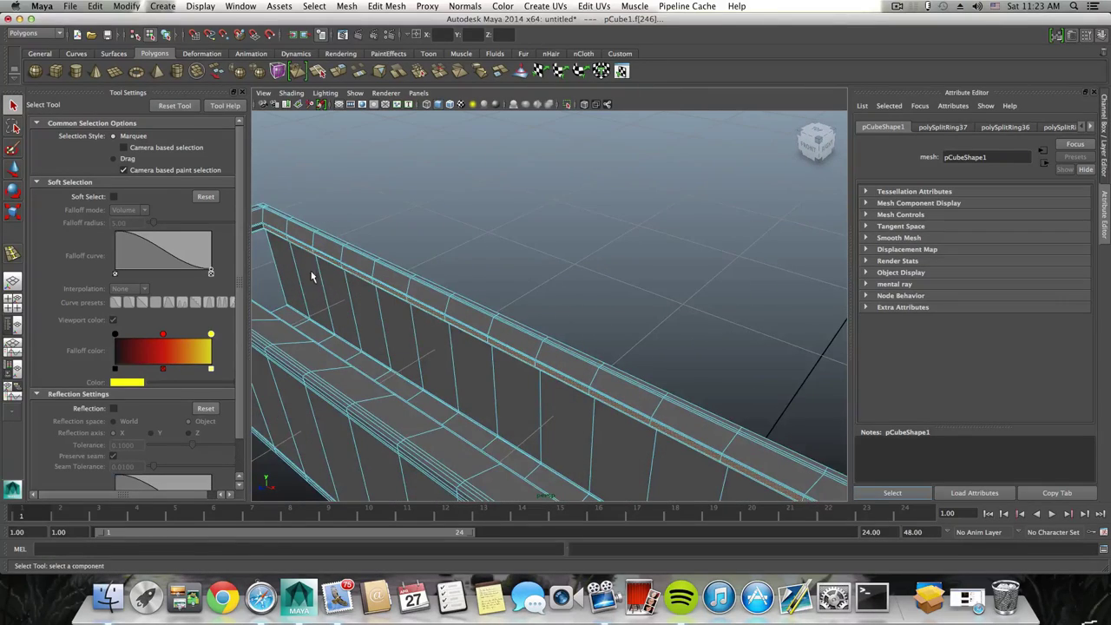
alt+middle_drag(323, 279, 449, 275)
alt+right_drag(448, 275, 431, 243)
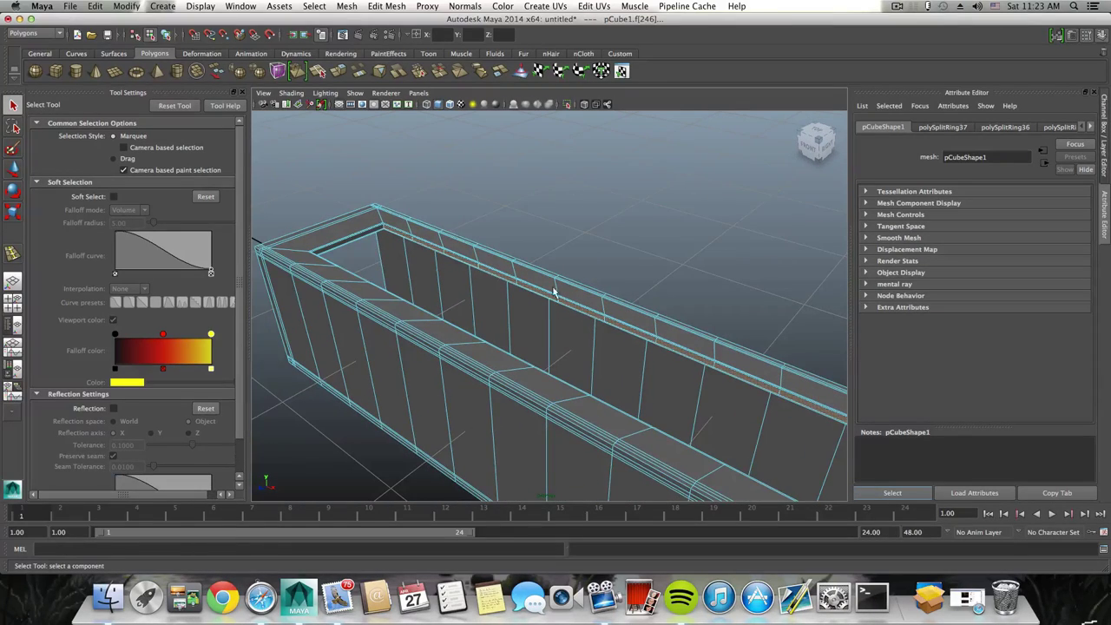
alt+middle_drag(636, 321, 604, 310)
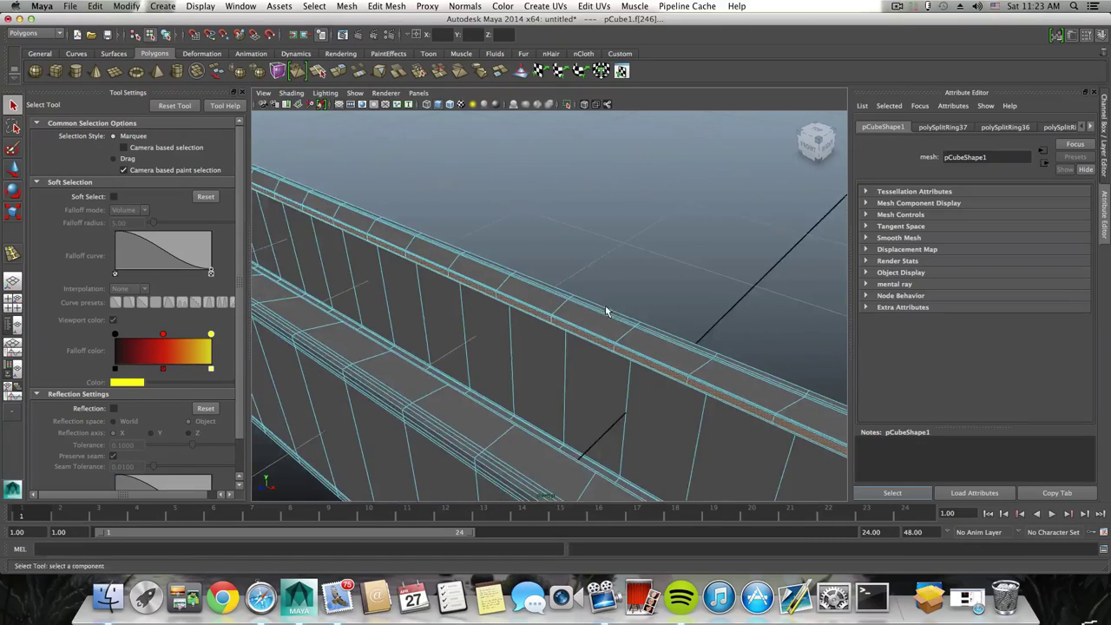
alt+right_drag(660, 364, 637, 352)
alt+middle_drag(637, 352, 575, 313)
alt+right_drag(530, 305, 600, 324)
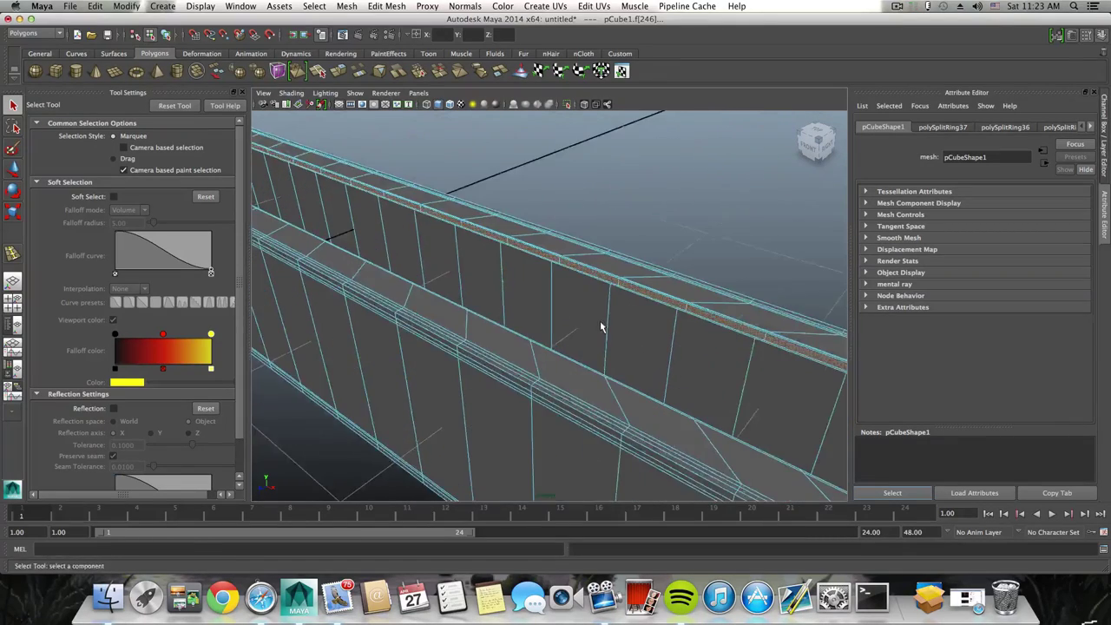
alt+drag(600, 325, 585, 322)
alt+middle_drag(592, 322, 608, 347)
alt+right_drag(608, 347, 503, 311)
alt+middle_drag(503, 311, 538, 318)
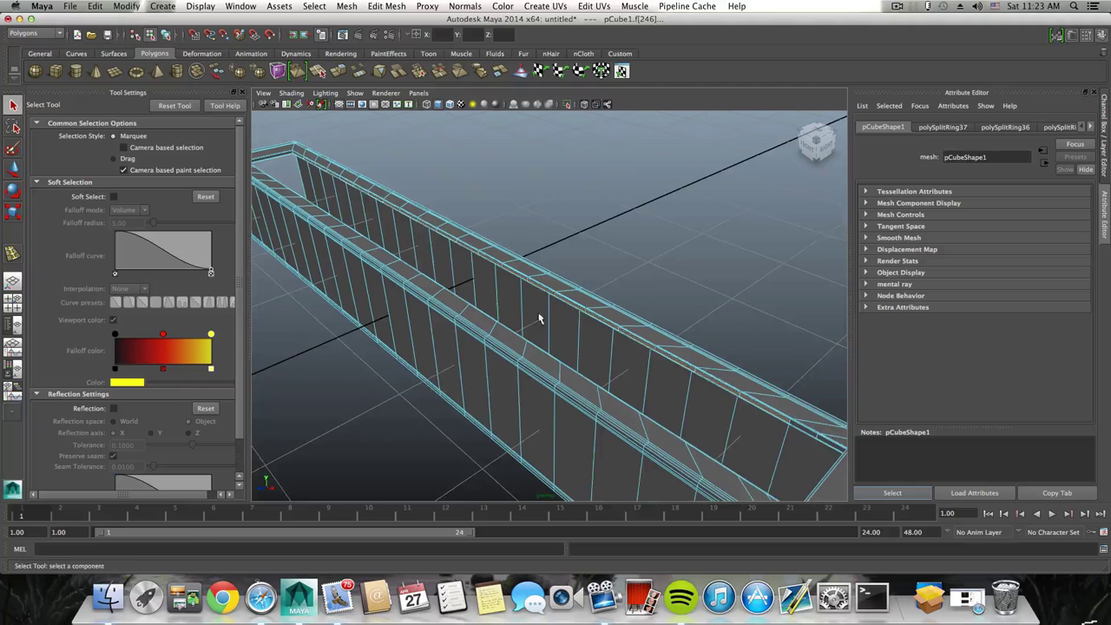
Turn off Keep Faces Together and extrude the selected rim faces individually.
click(386, 6)
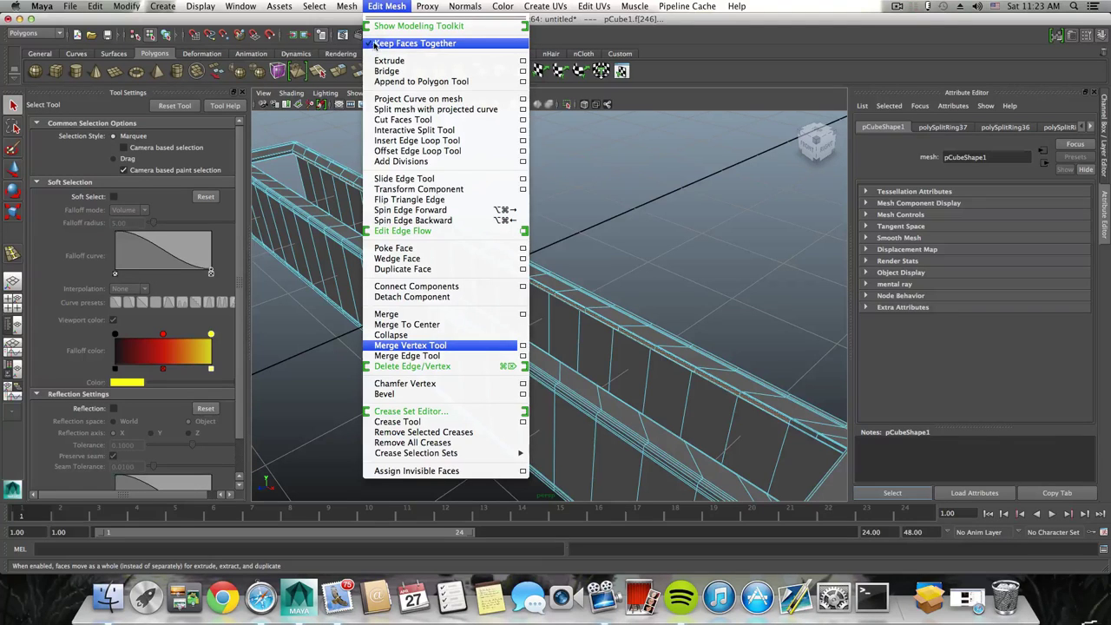
click(408, 43)
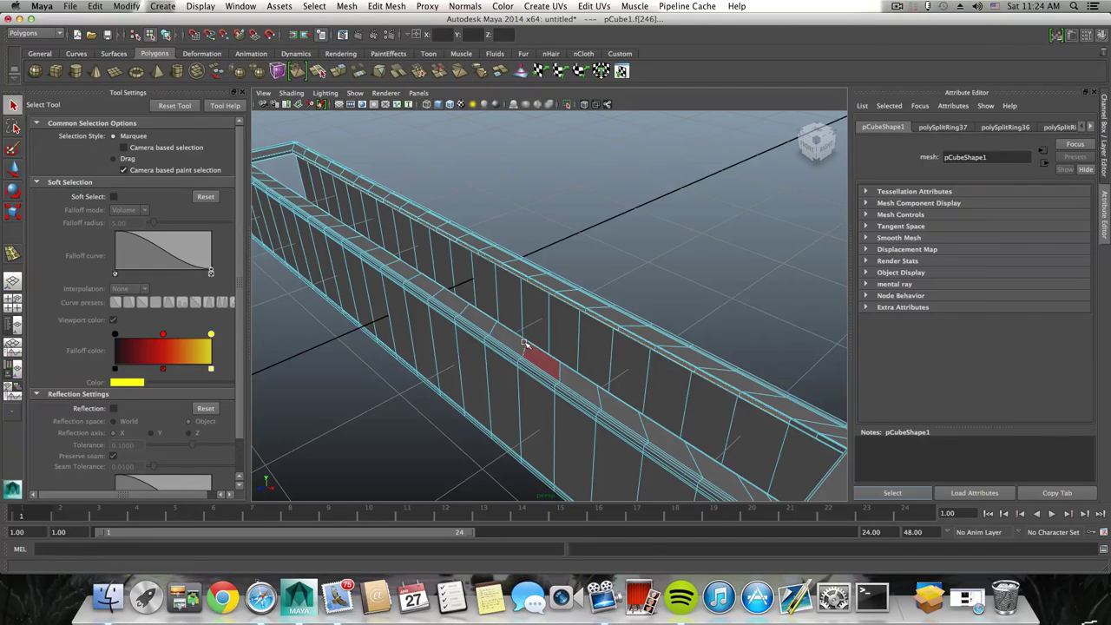
key(ctrl+e)
alt+drag(525, 344, 644, 375)
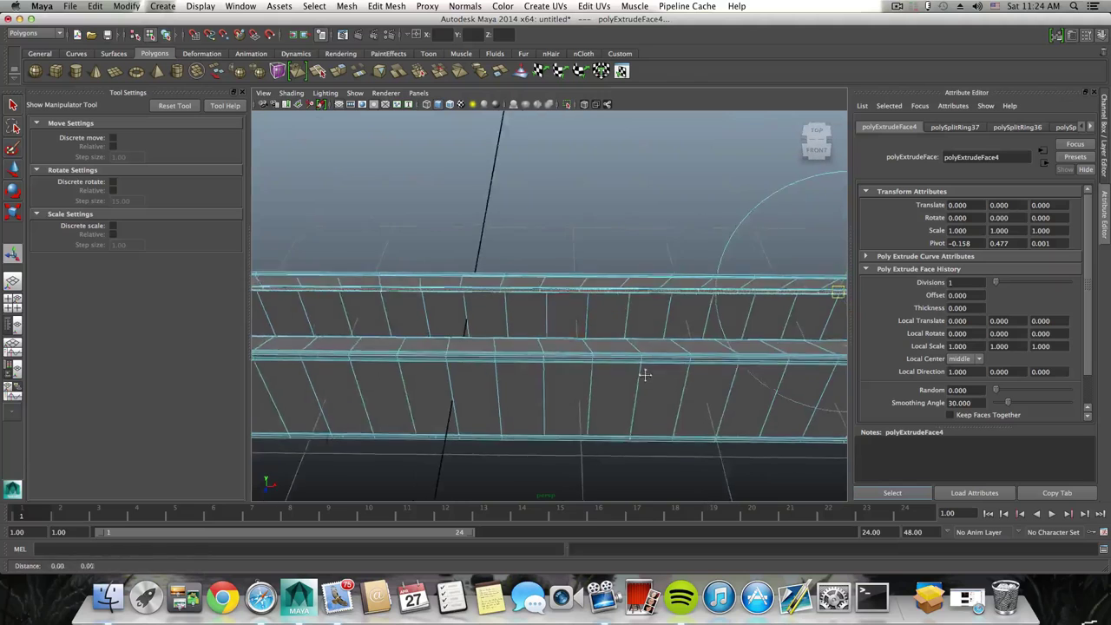
alt+middle_drag(645, 375, 384, 377)
alt+right_drag(384, 377, 605, 417)
alt+middle_drag(547, 402, 573, 408)
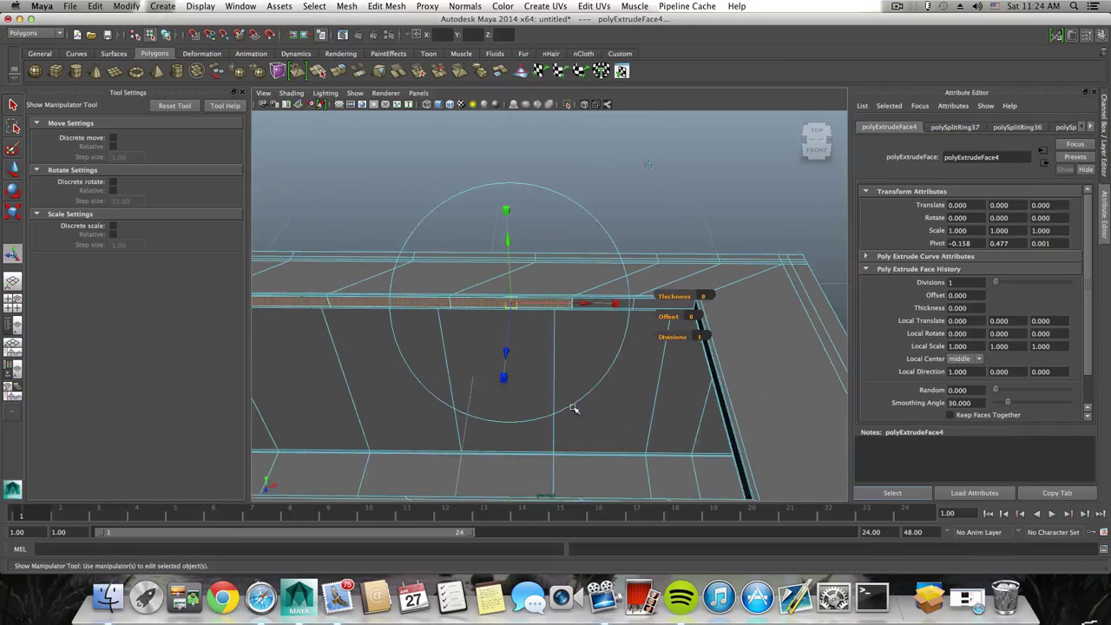
alt+drag(545, 349, 578, 359)
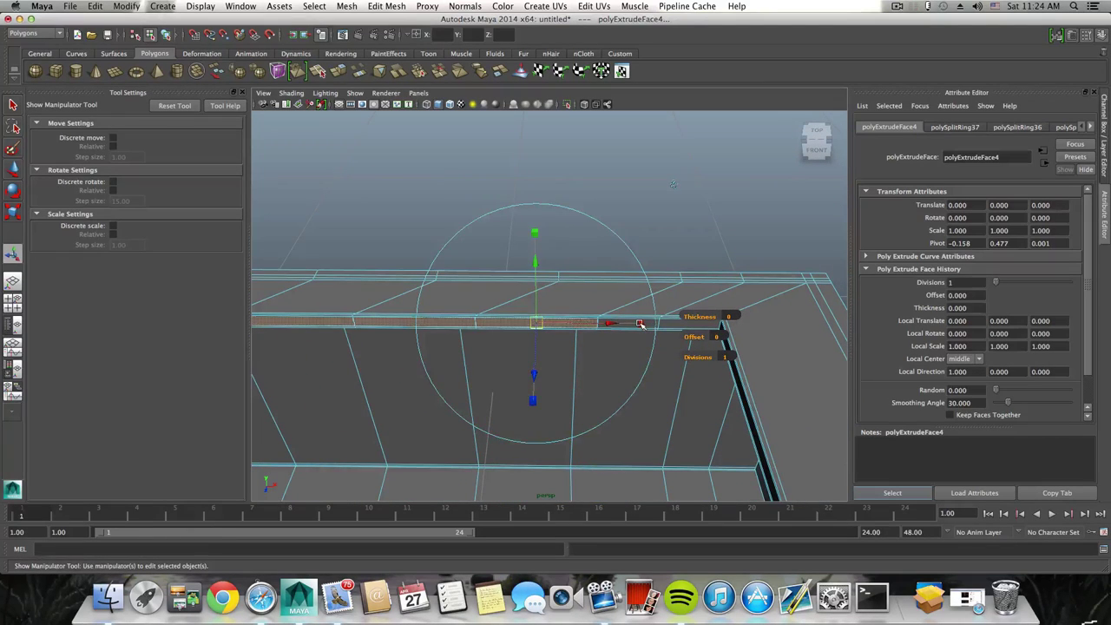
Scale the extruded rim faces locally to about 0.449 in length and 0.593 in height.
drag(639, 323, 576, 323)
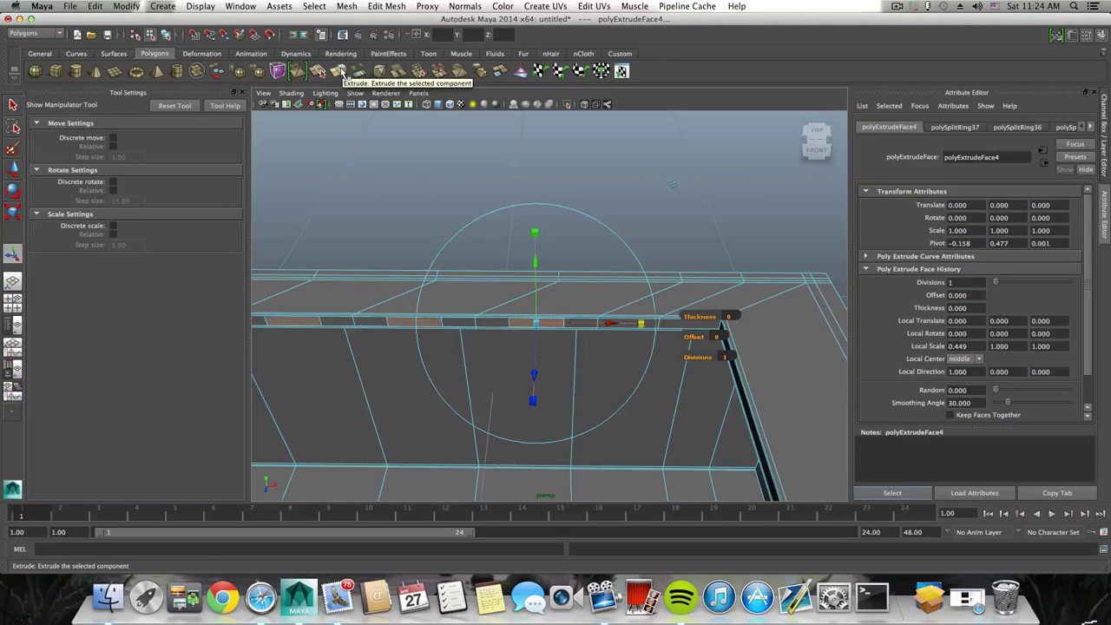
click(534, 233)
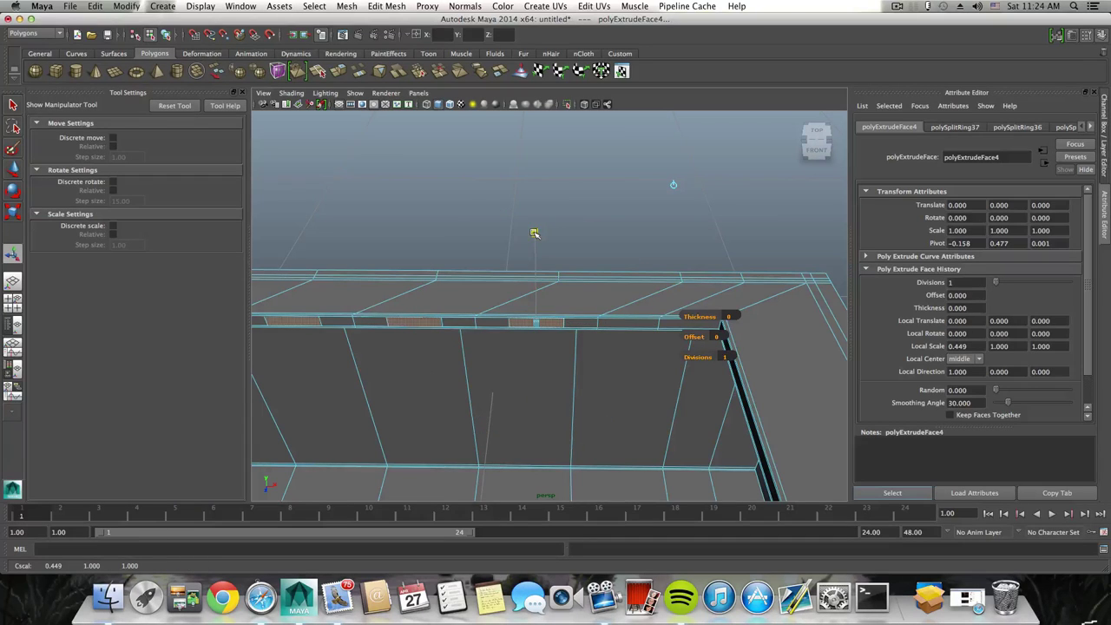
drag(535, 242, 537, 272)
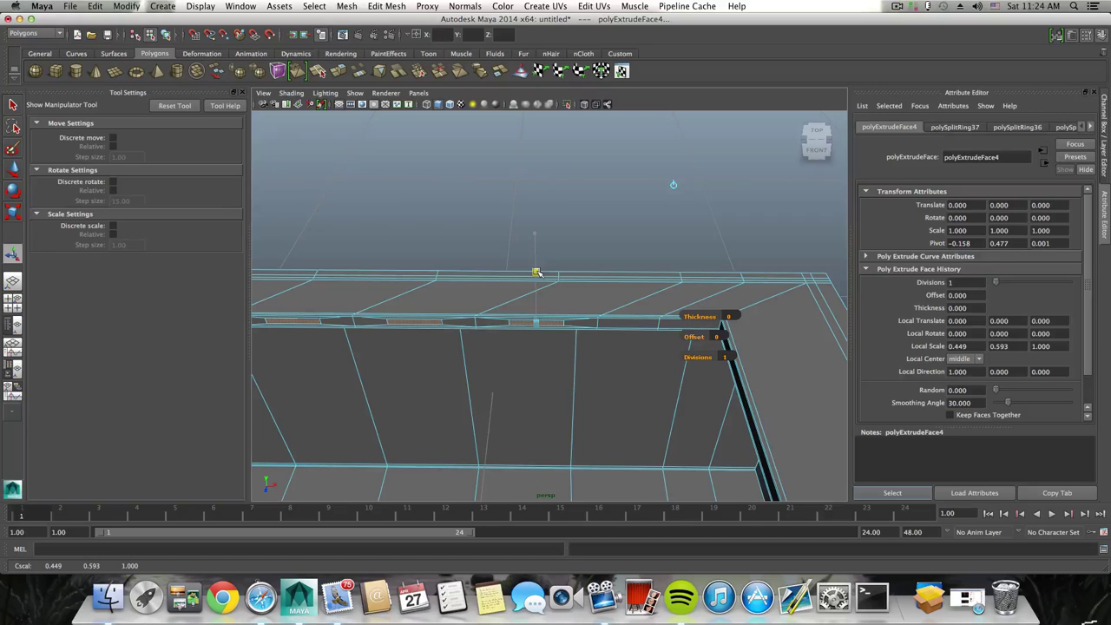
alt+right_drag(563, 307, 628, 320)
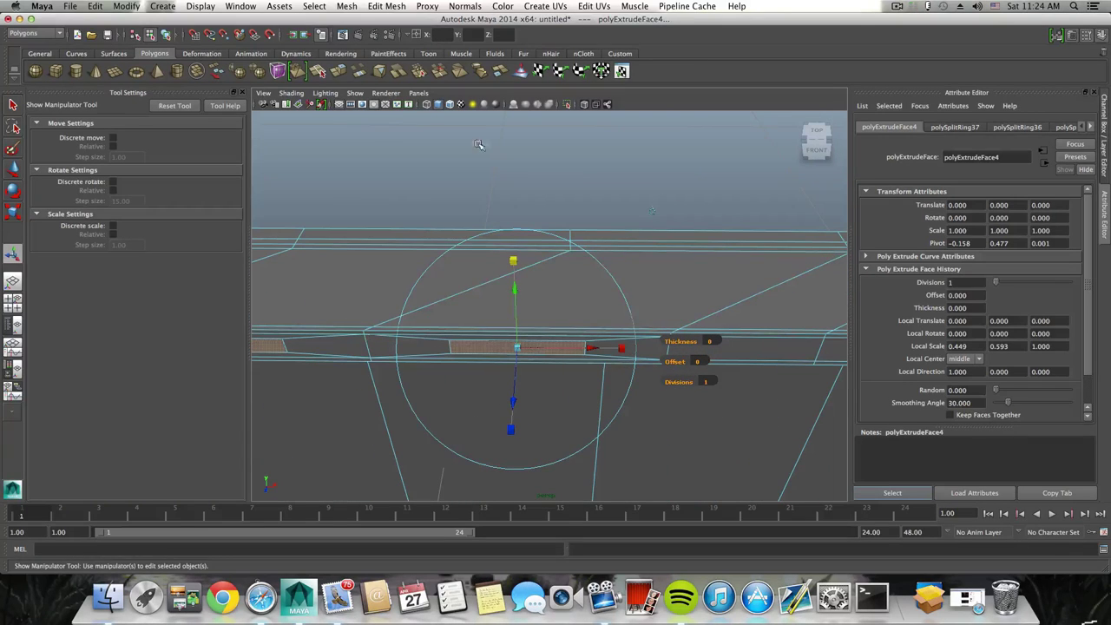
Extrude the scaled rim faces again and move them out locally by about 0.004.
click(341, 73)
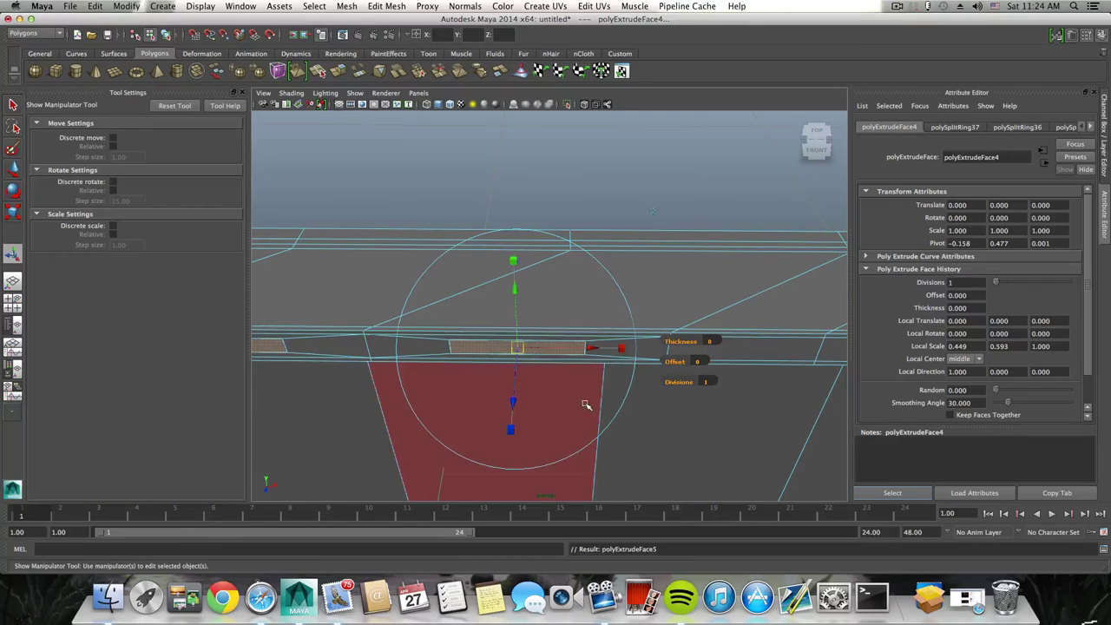
drag(513, 401, 629, 416)
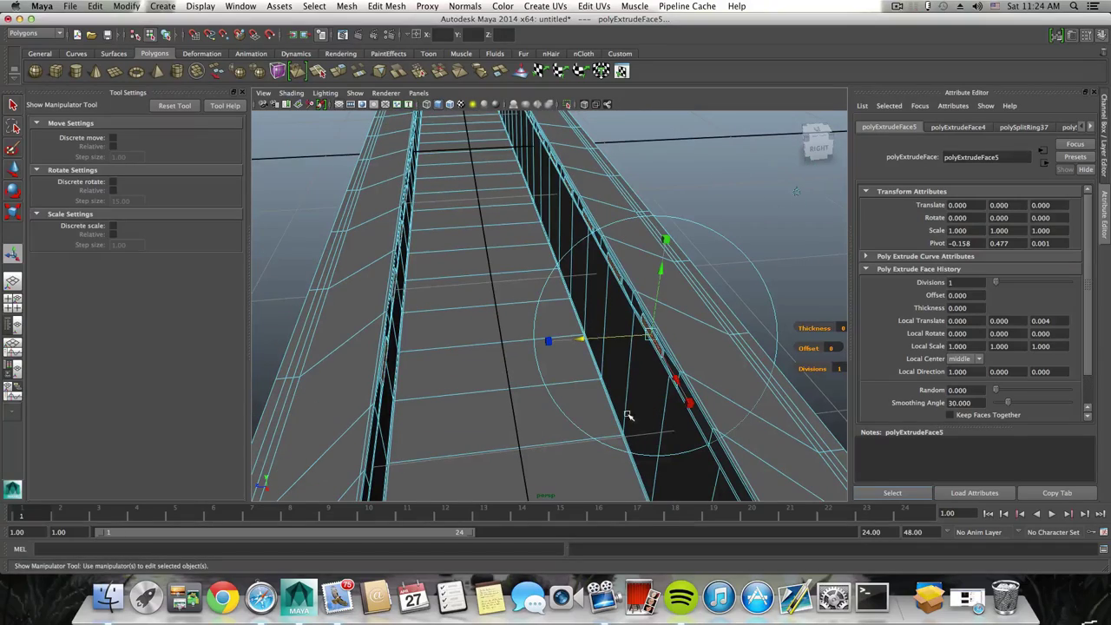
alt+drag(597, 349, 634, 334)
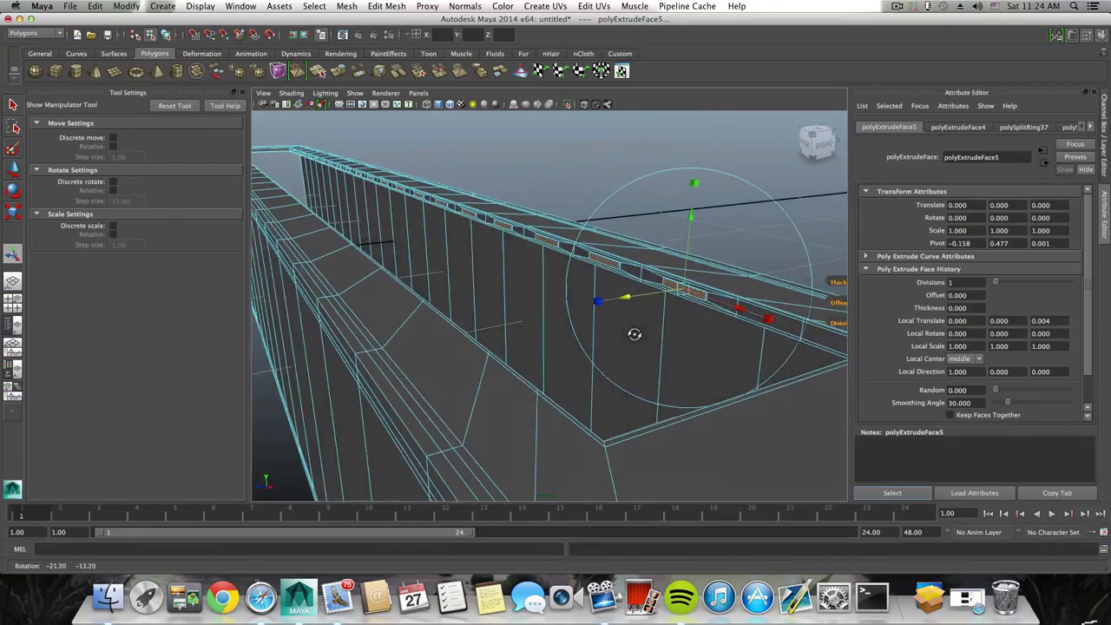
Extrude the rim faces outward by 0.029 locally and scale their length to 0.871.
alt+drag(494, 311, 523, 373)
click(339, 71)
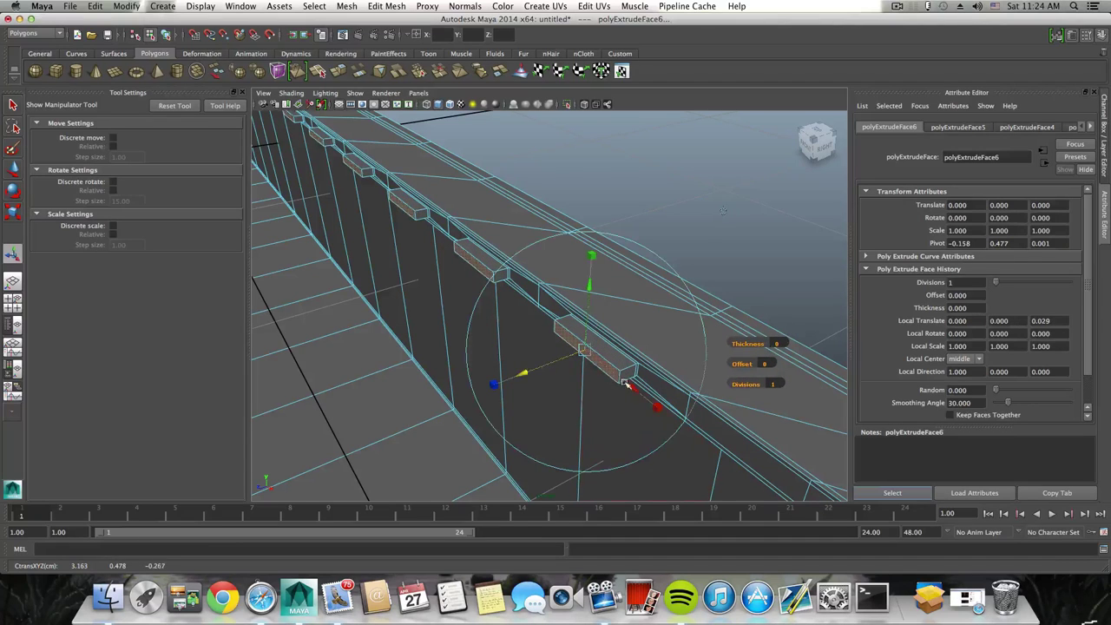
drag(655, 406, 632, 411)
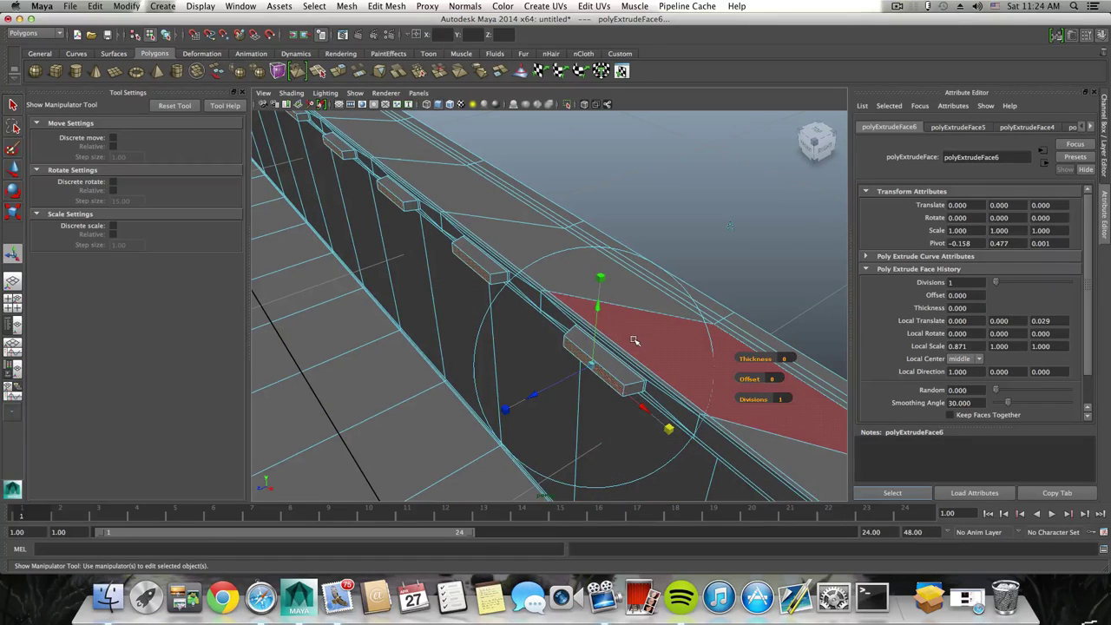
click(581, 391)
Extrude the tab end faces another 0.029 outward and narrow their length to a local scale of 0.673.
click(338, 71)
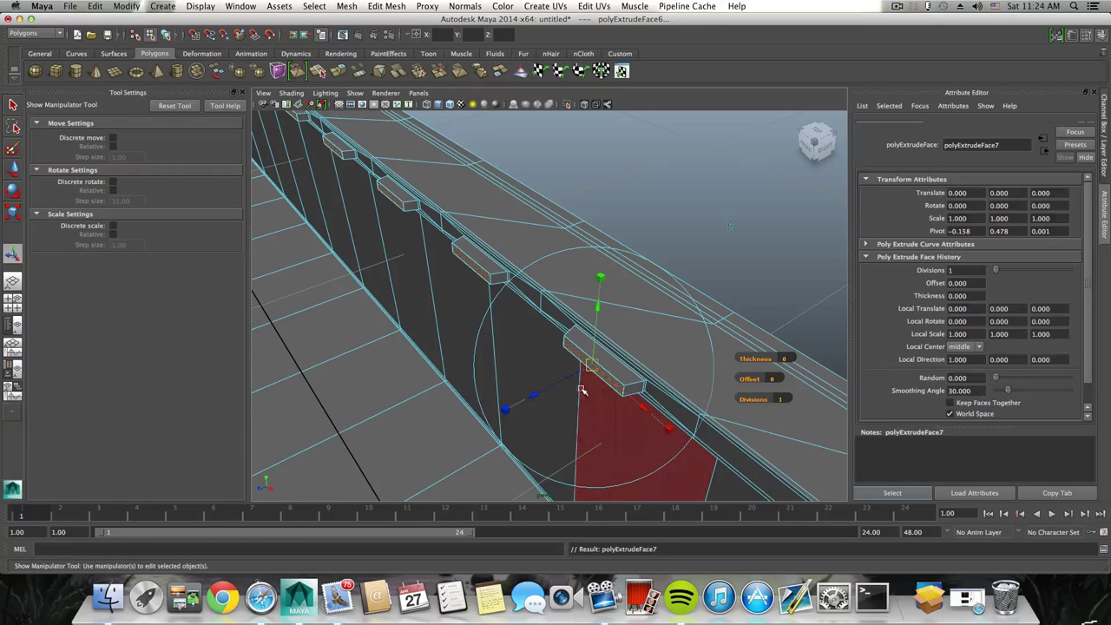
drag(532, 389, 518, 399)
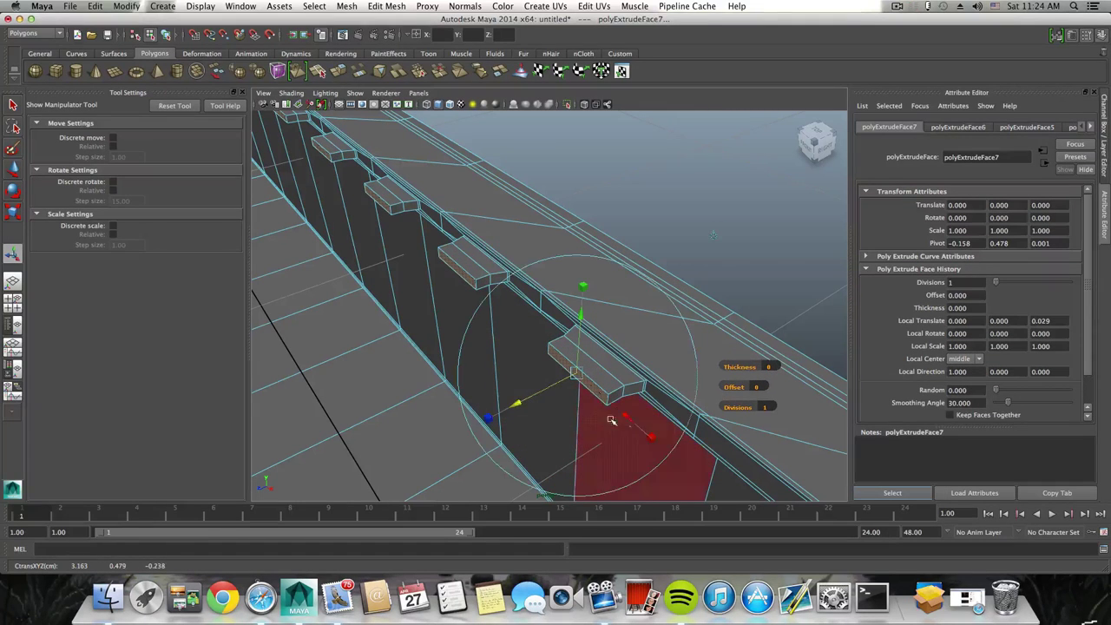
drag(649, 439, 623, 415)
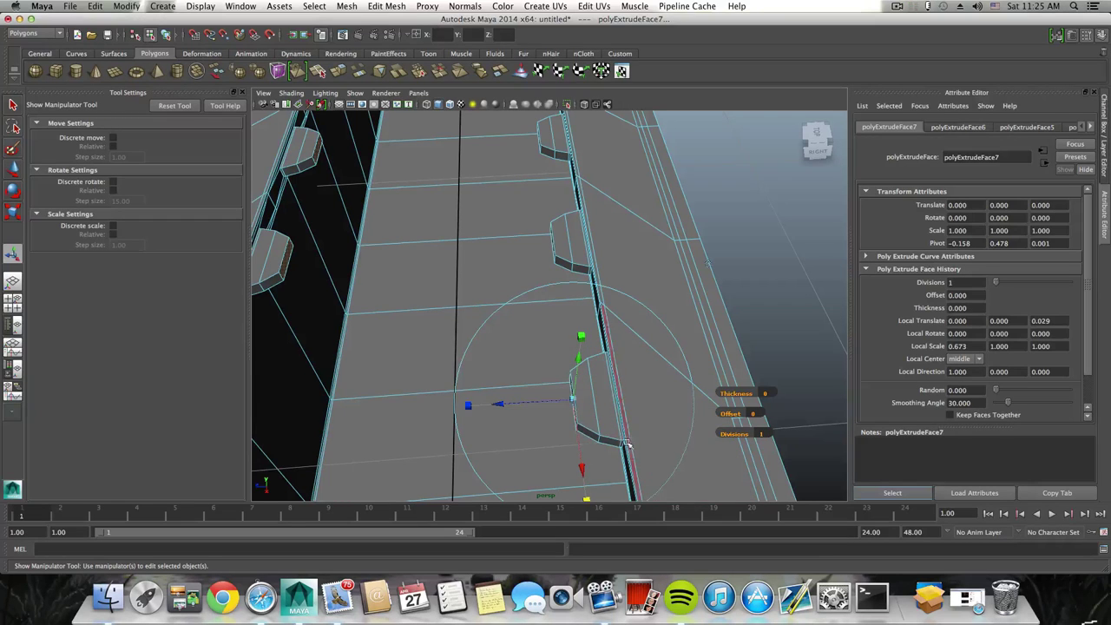
Round off the tabs with one more extrusion, scaled to 0.232 in length and moved outward 0.013 locally.
click(338, 72)
drag(548, 407, 473, 404)
drag(565, 496, 558, 421)
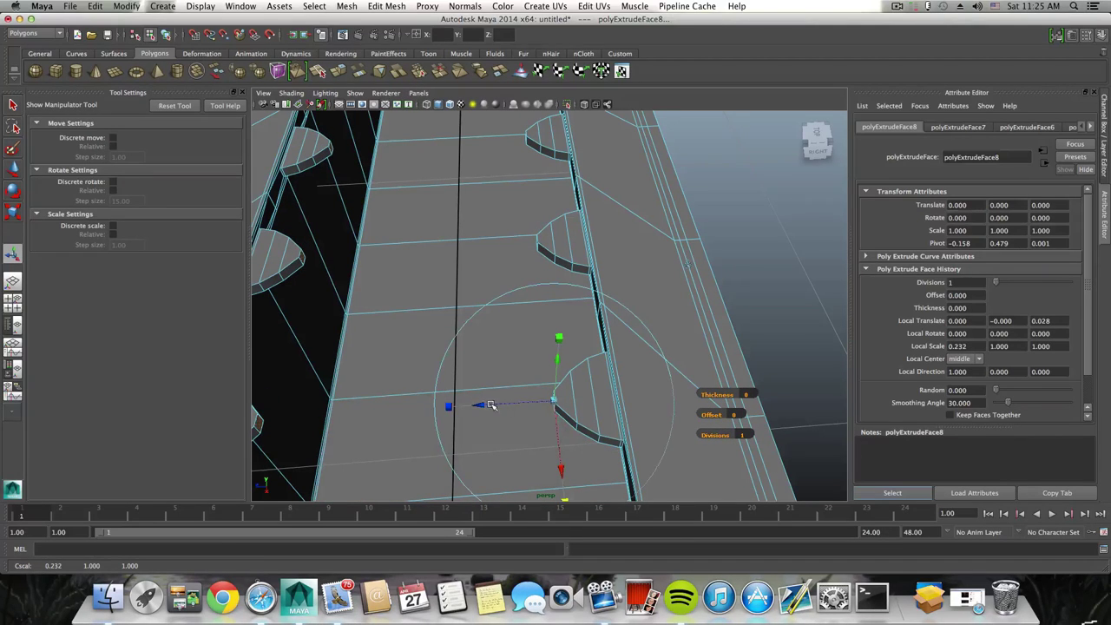
drag(481, 404, 660, 385)
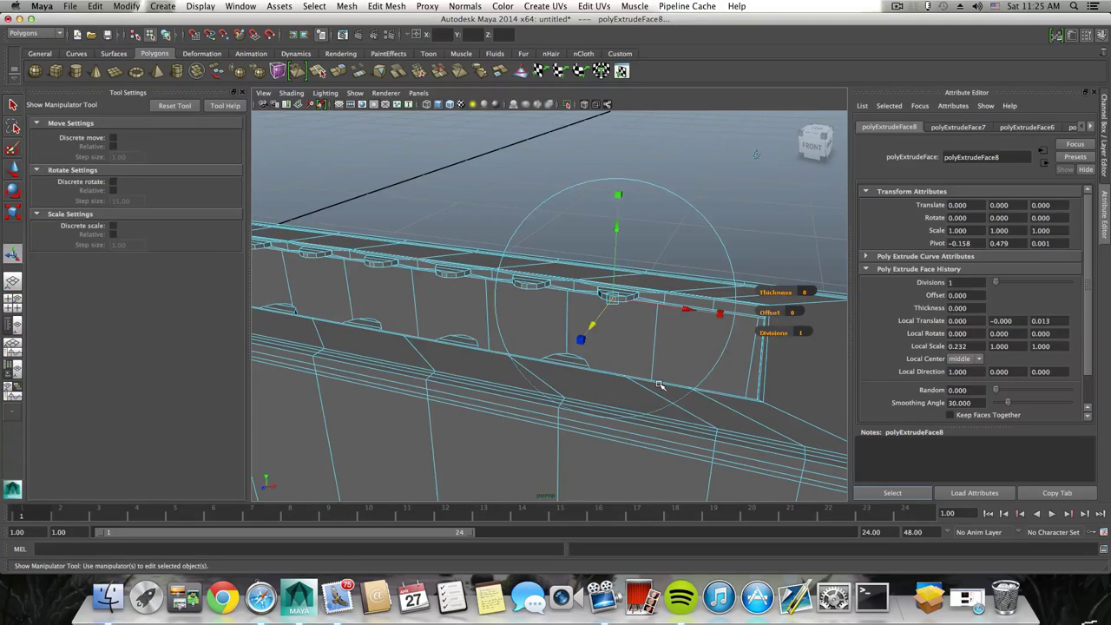
Try to insert 10 edge loops along the slot's inner rim and tabs, and undo the insertion.
key(F8)
alt+middle_drag(615, 342, 637, 385)
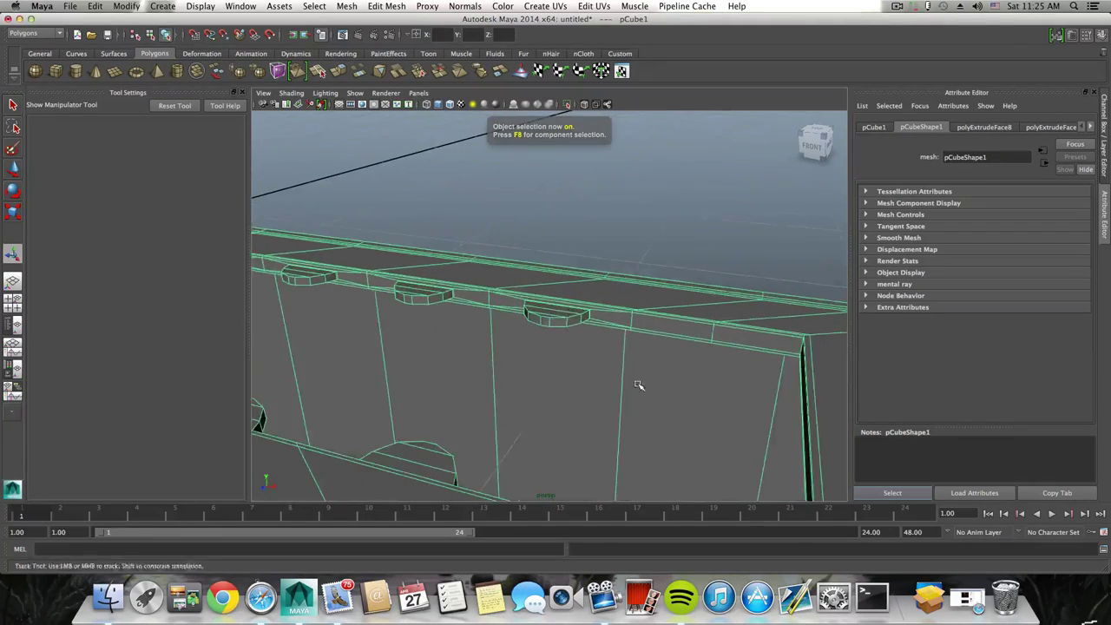
alt+right_drag(637, 386, 744, 394)
alt+drag(638, 376, 632, 357)
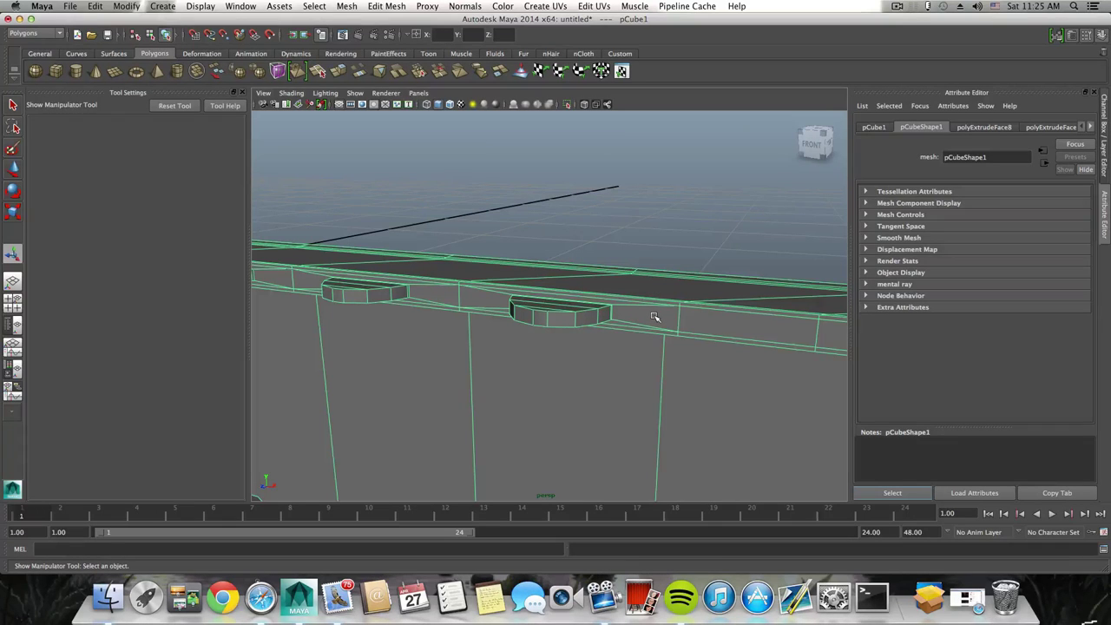
shift+right_drag(649, 320, 605, 315)
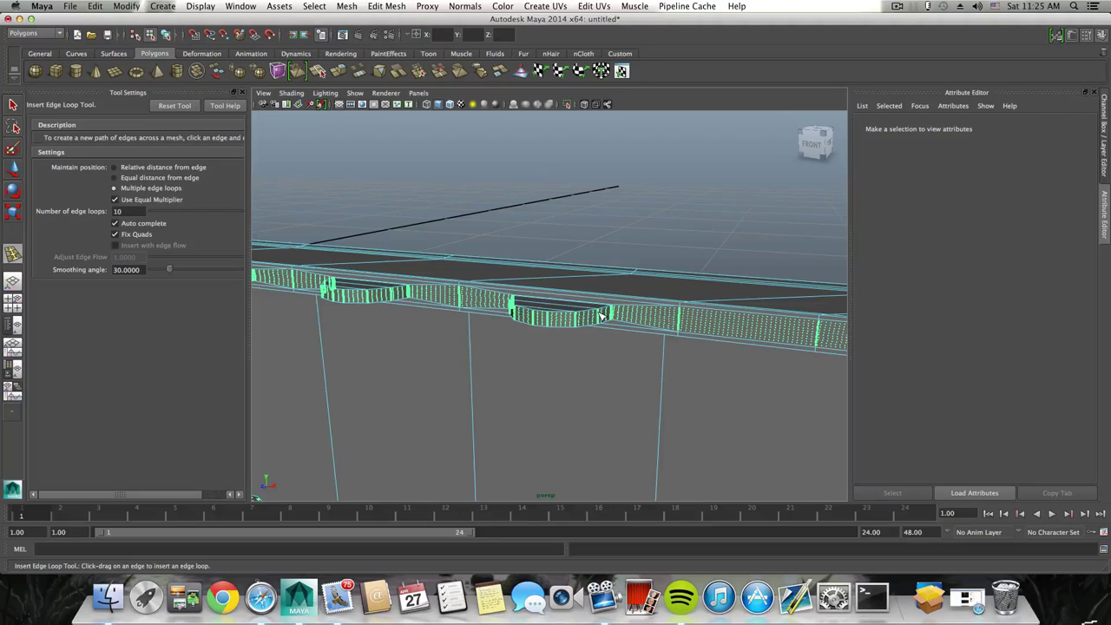
drag(598, 318, 600, 316)
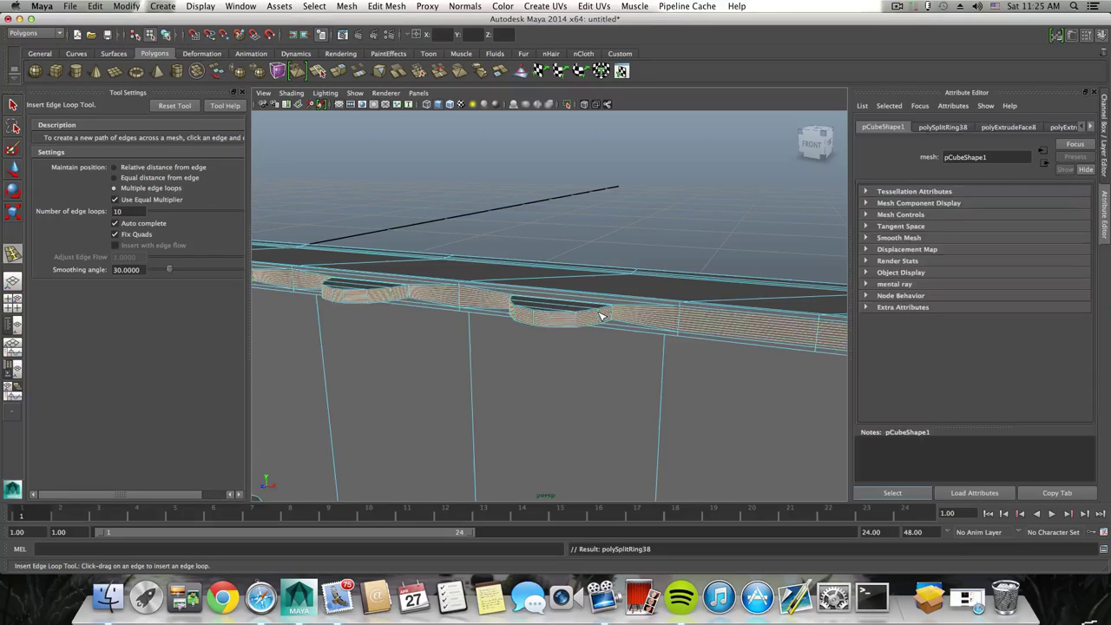
key(ctrl+z)
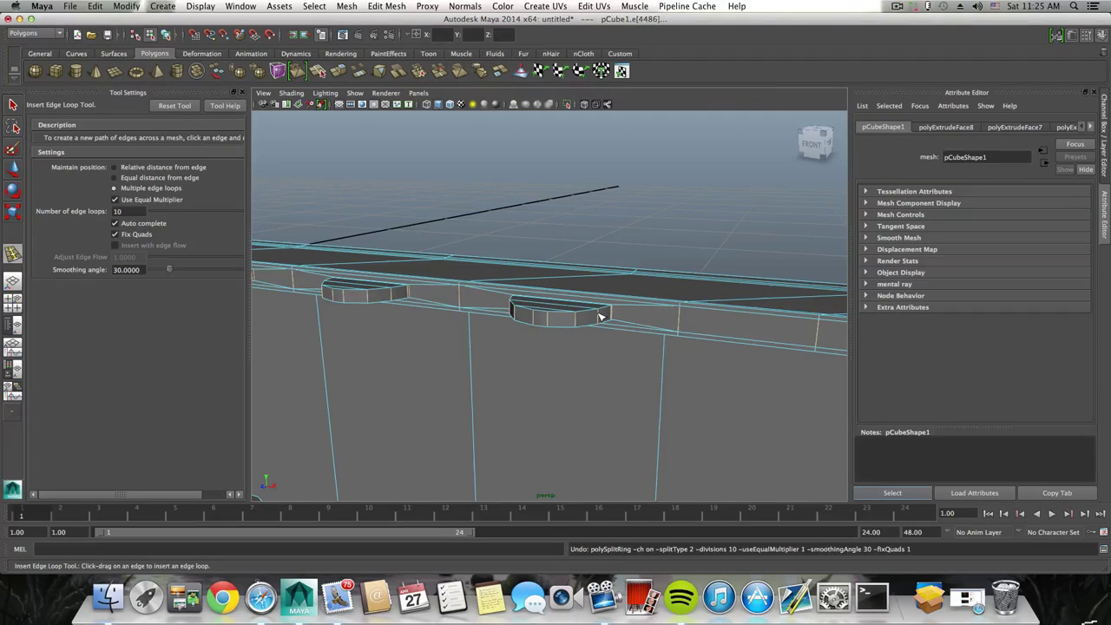
Reselect the body and insert two edge loops along the inner rim and tabs using Relative distance from edge, one near the lower edge.
key(F8)
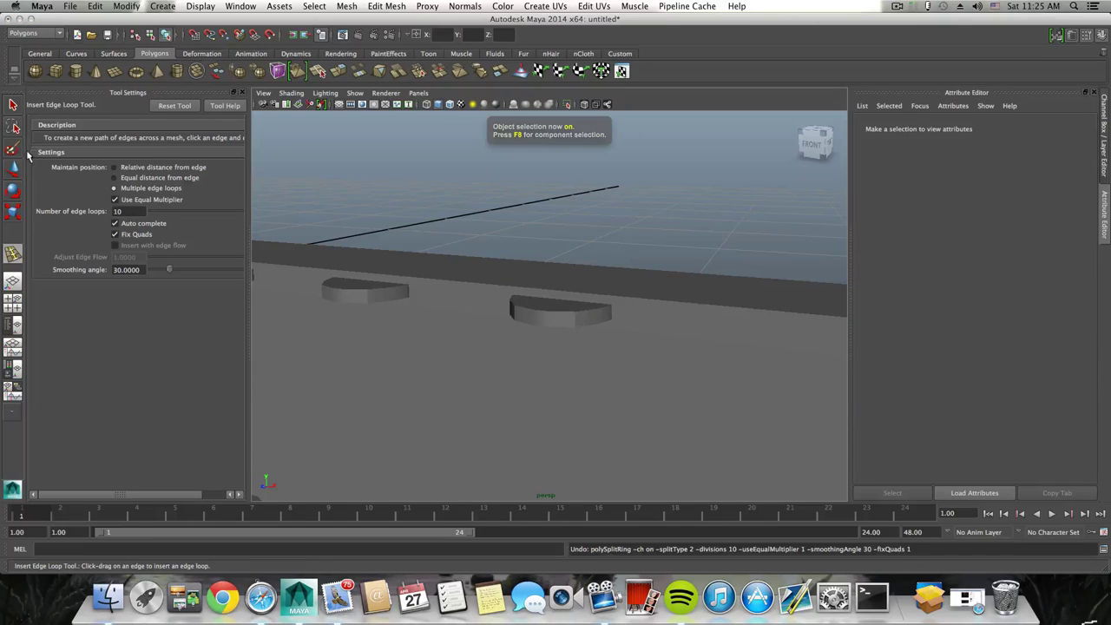
key(q)
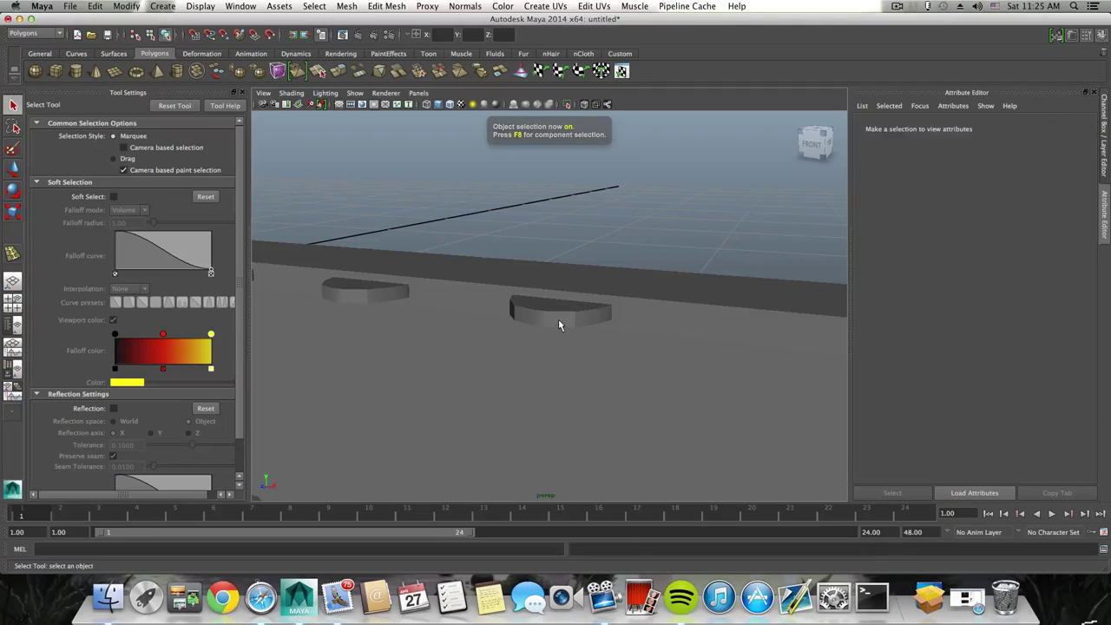
click(558, 318)
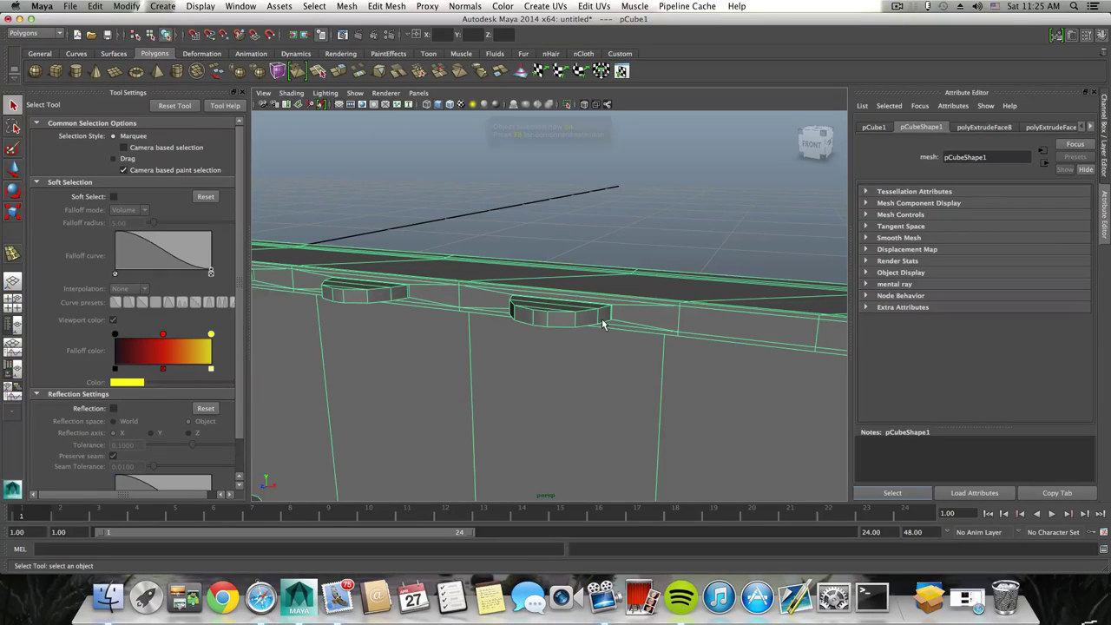
shift+right_click(601, 316)
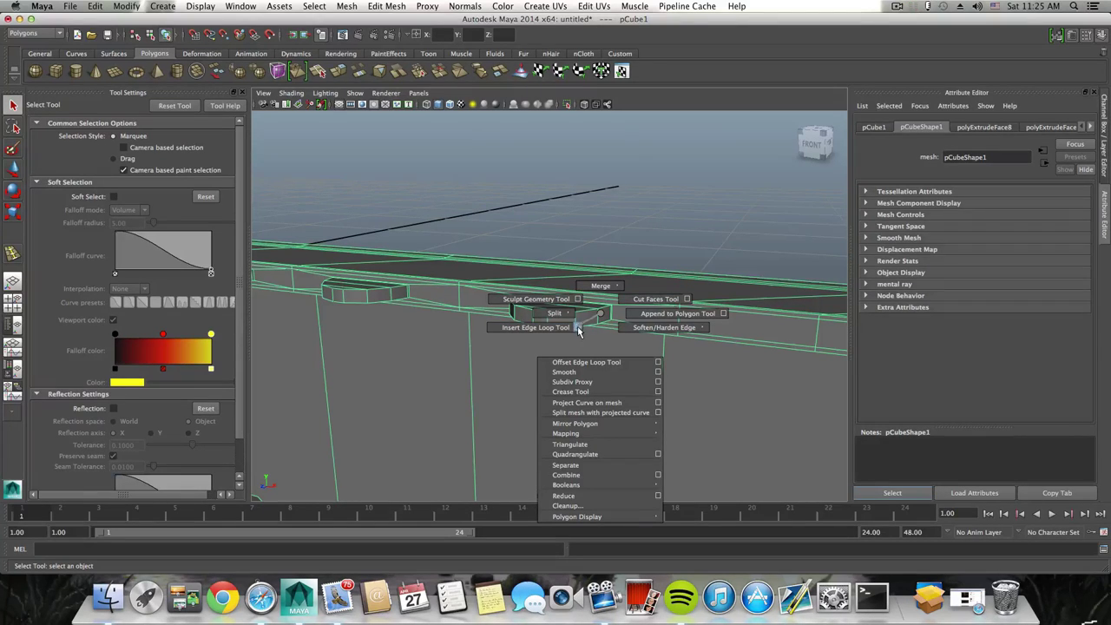
click(577, 330)
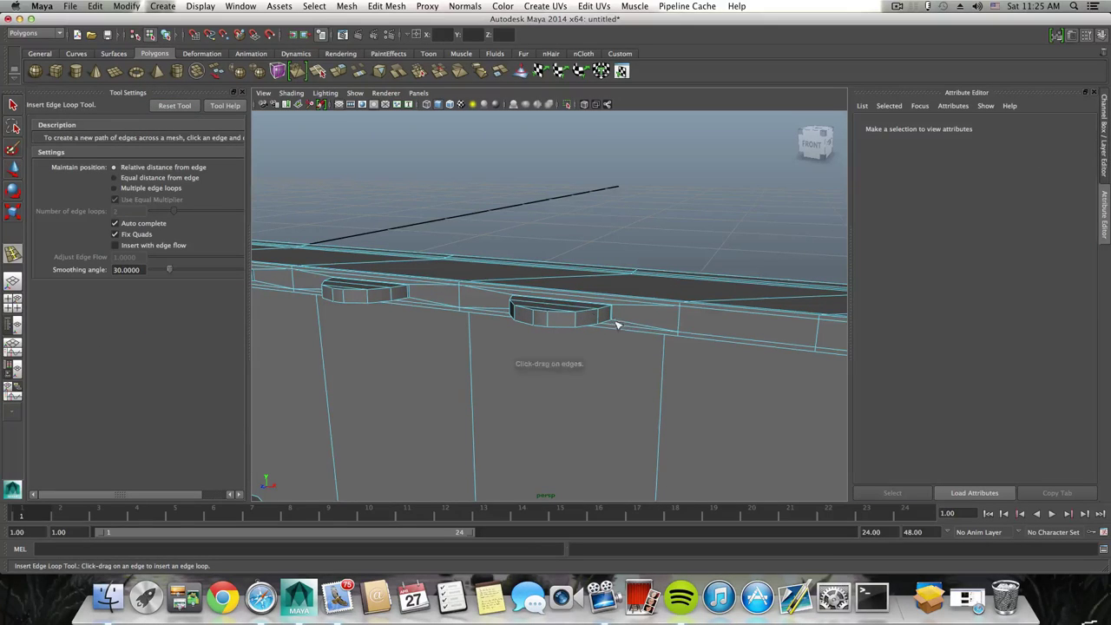
drag(613, 313, 579, 327)
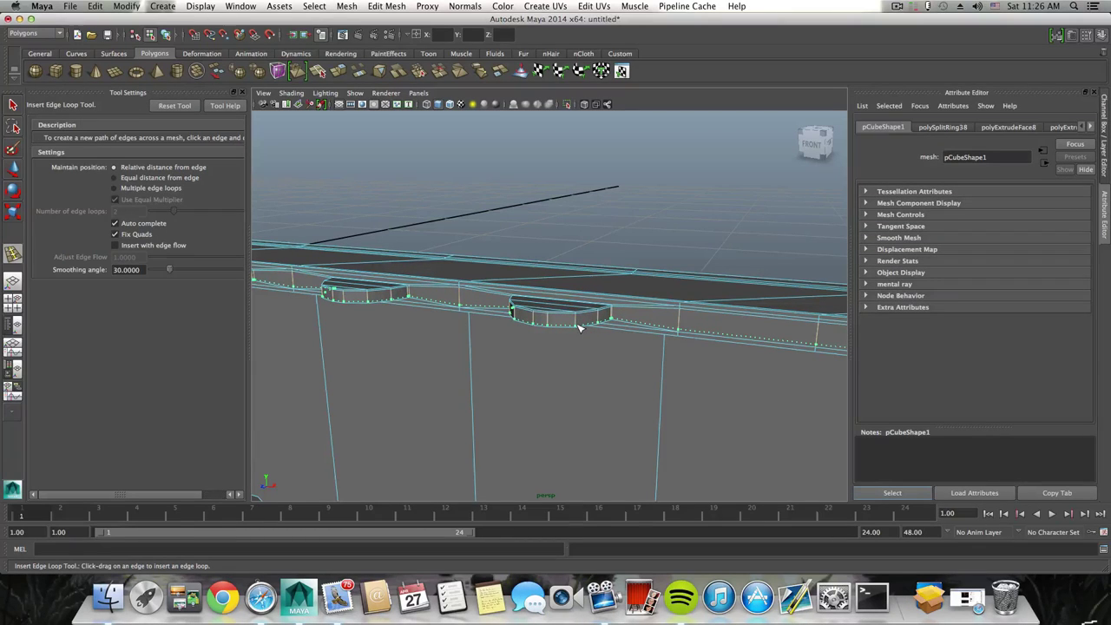
click(579, 327)
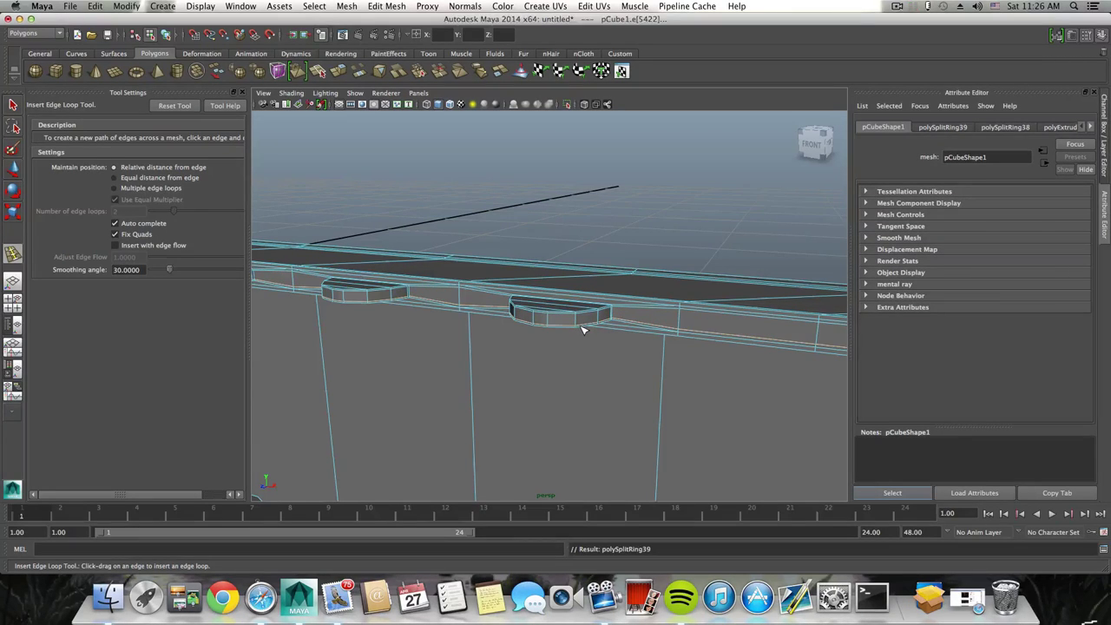
Return to object selection, select the whole body, and display it with smooth mesh preview.
scroll(582, 326, down, 8)
key(F8)
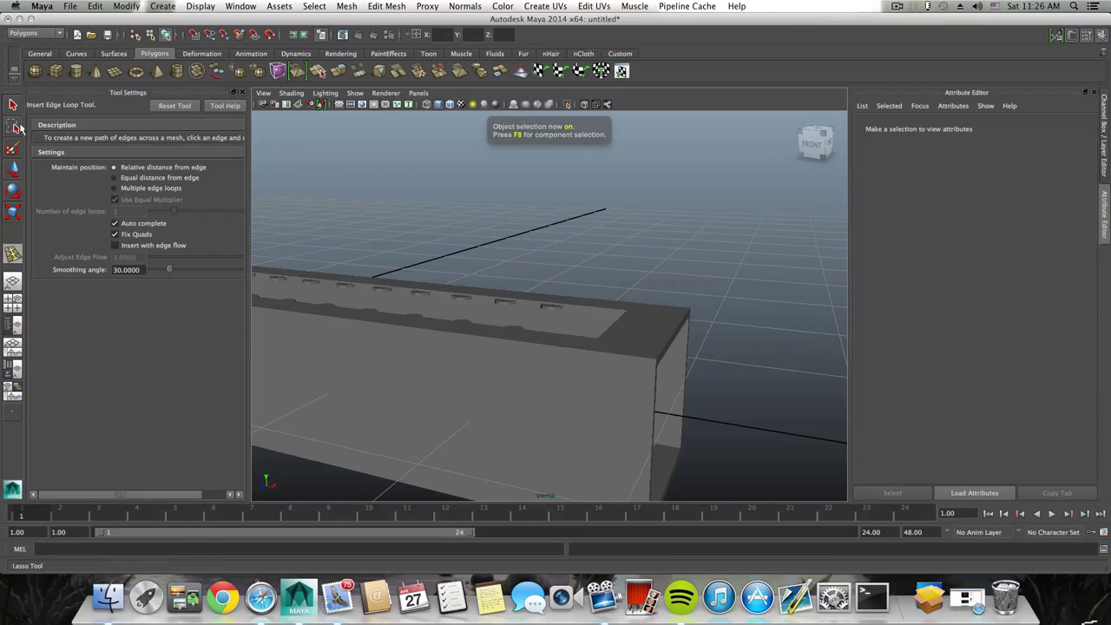
key(q)
click(417, 327)
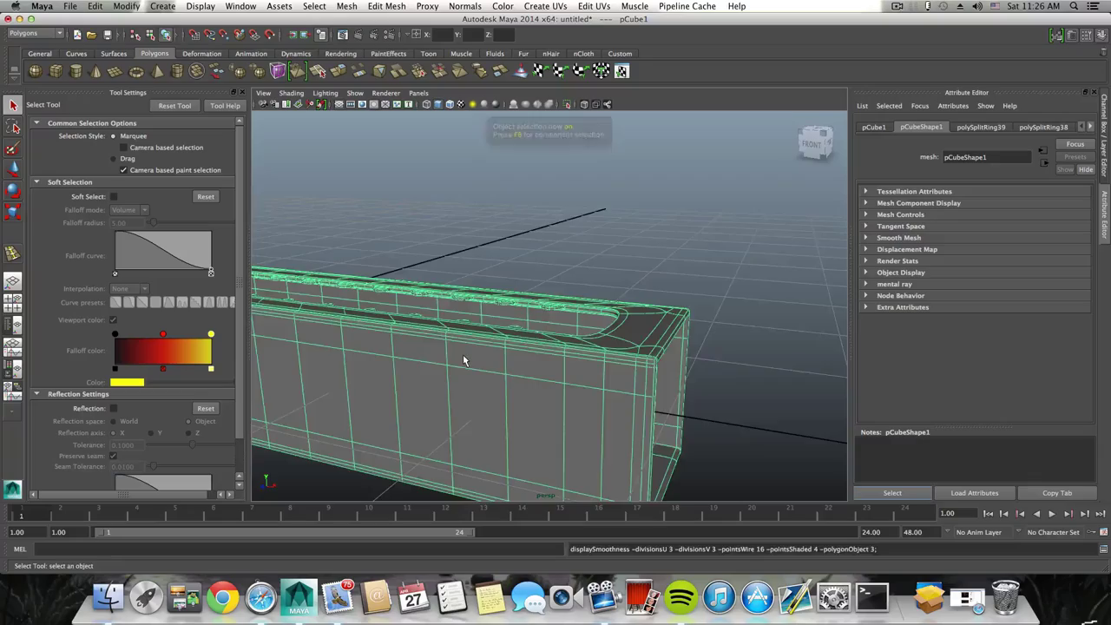
Examine the smoothed body's rounded tabs, slot ends and hollow interior from several sides.
alt+drag(443, 347, 436, 402)
alt+right_drag(435, 401, 711, 429)
alt+drag(556, 382, 461, 352)
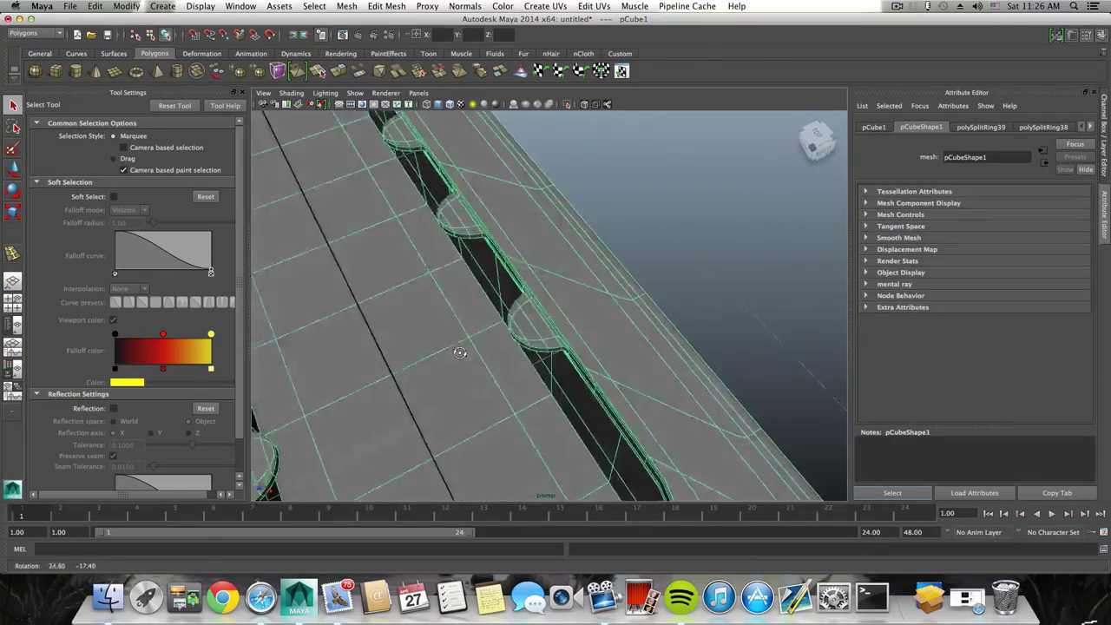
alt+middle_drag(461, 352, 630, 401)
alt+right_drag(630, 402, 522, 376)
alt+drag(552, 377, 633, 397)
alt+right_drag(632, 398, 391, 355)
alt+middle_drag(390, 355, 590, 368)
alt+middle_drag(341, 342, 749, 386)
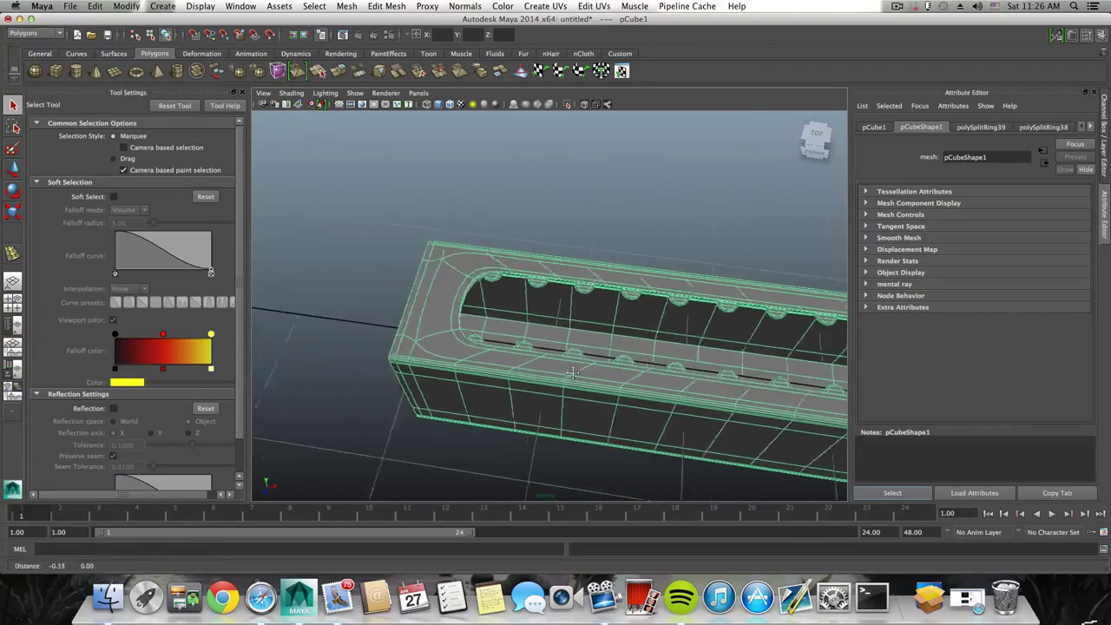
alt+drag(508, 367, 703, 369)
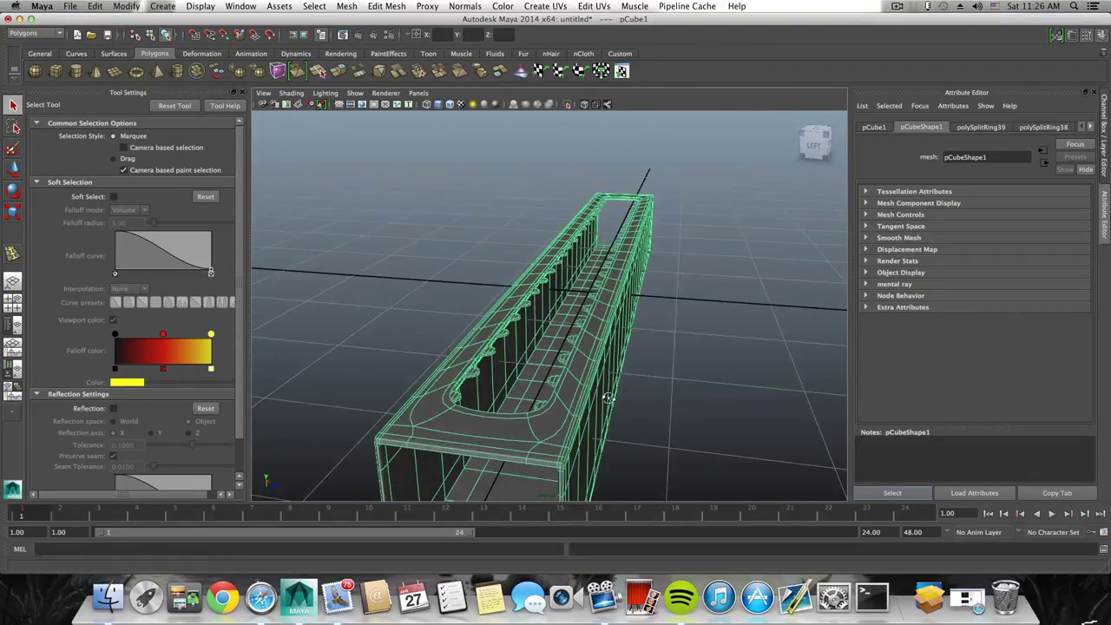
alt+drag(608, 398, 561, 392)
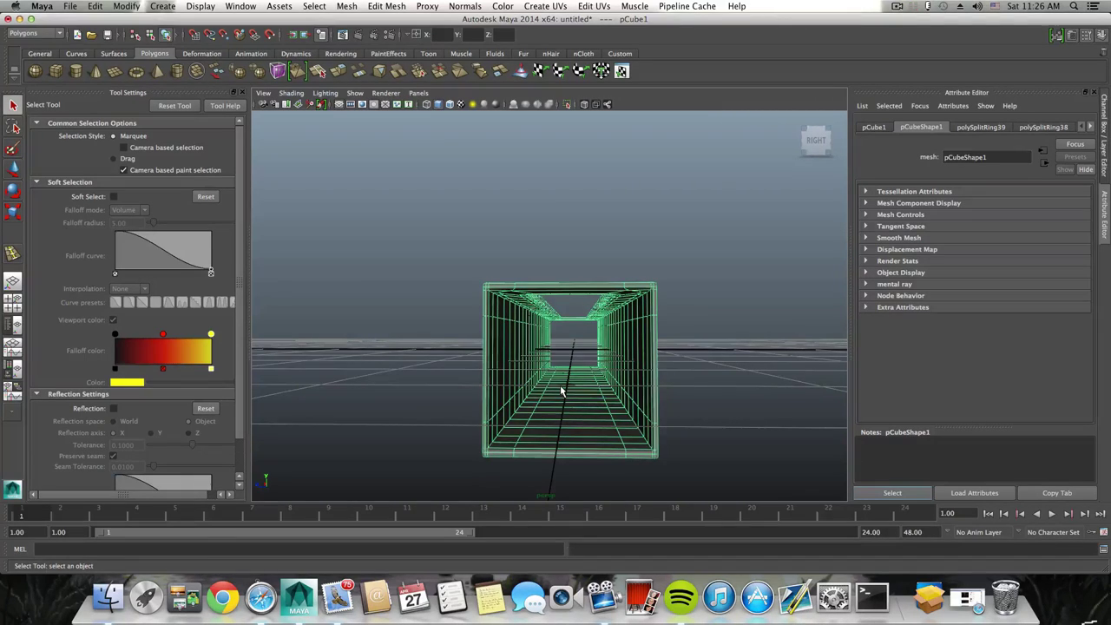
alt+drag(562, 393, 605, 406)
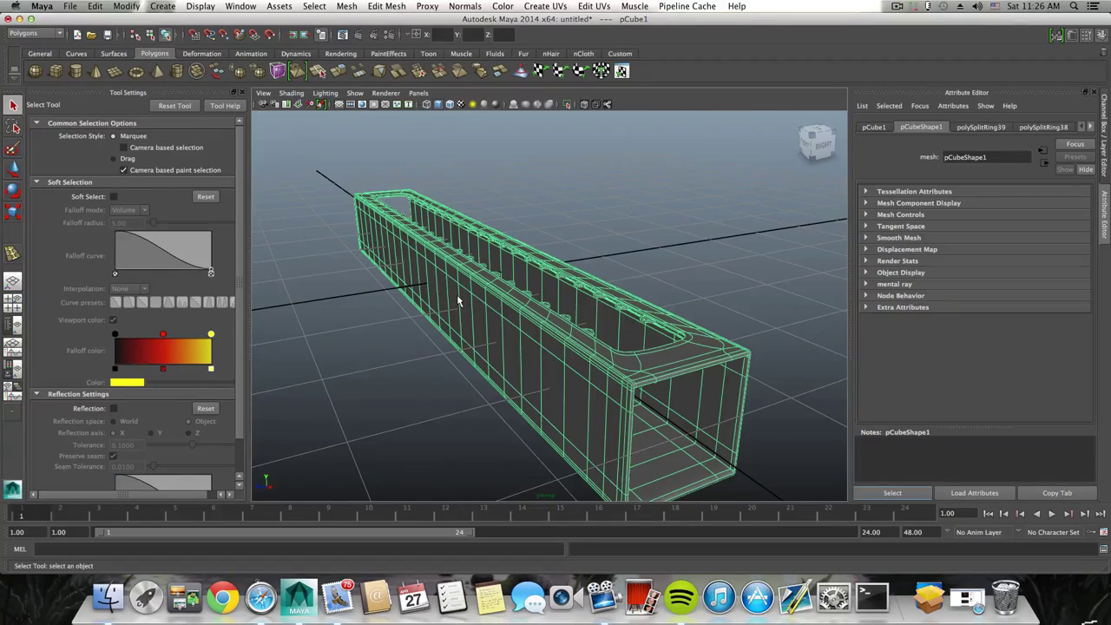
alt+drag(733, 345, 621, 376)
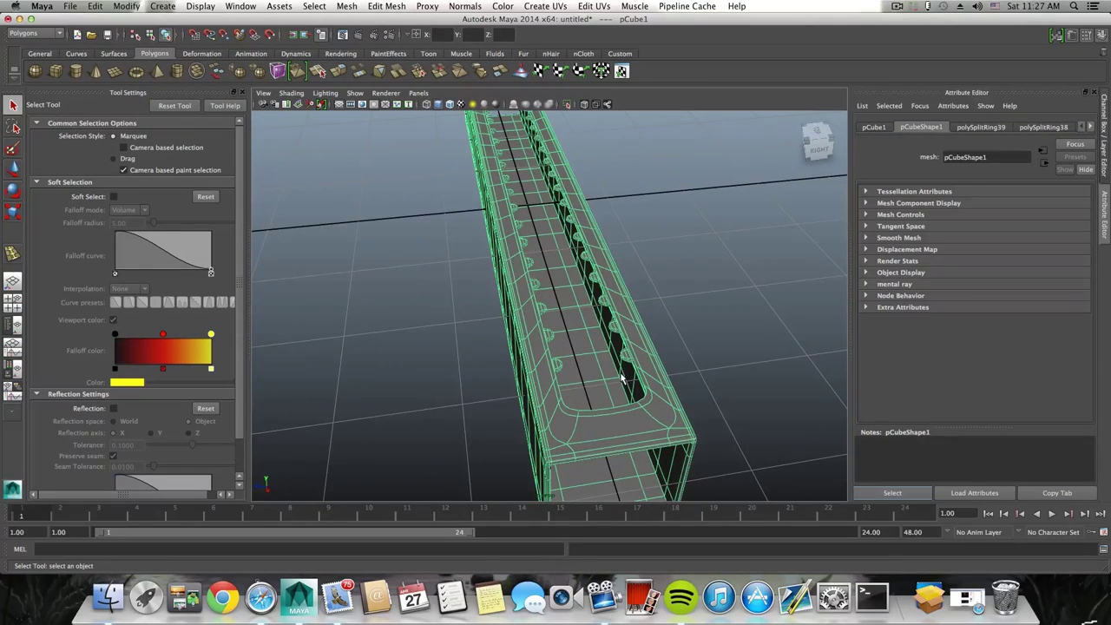
click(897, 7)
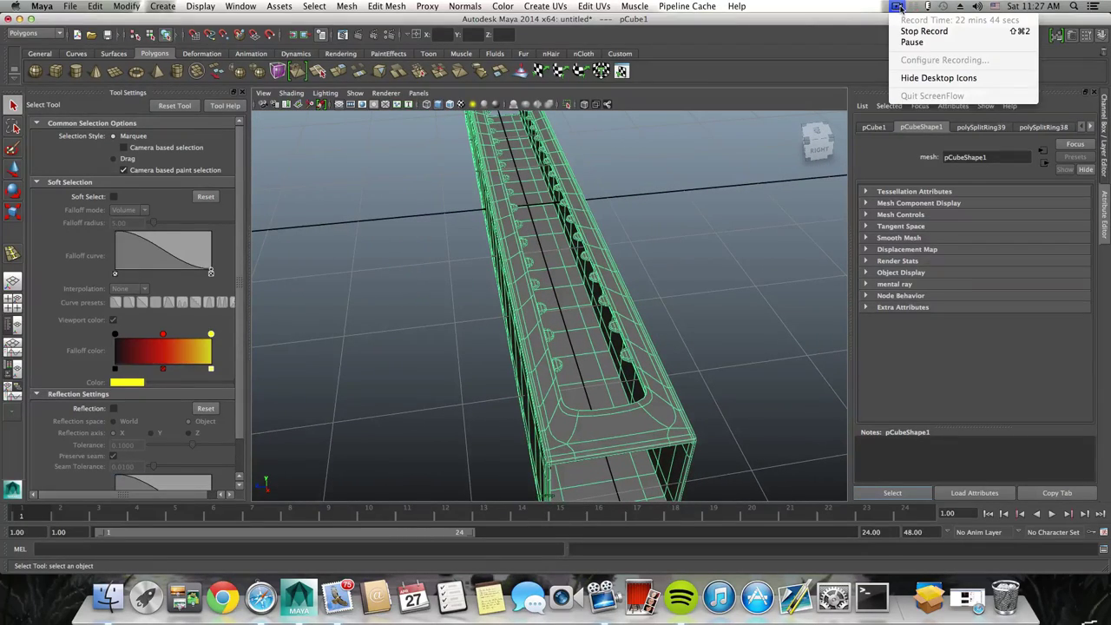